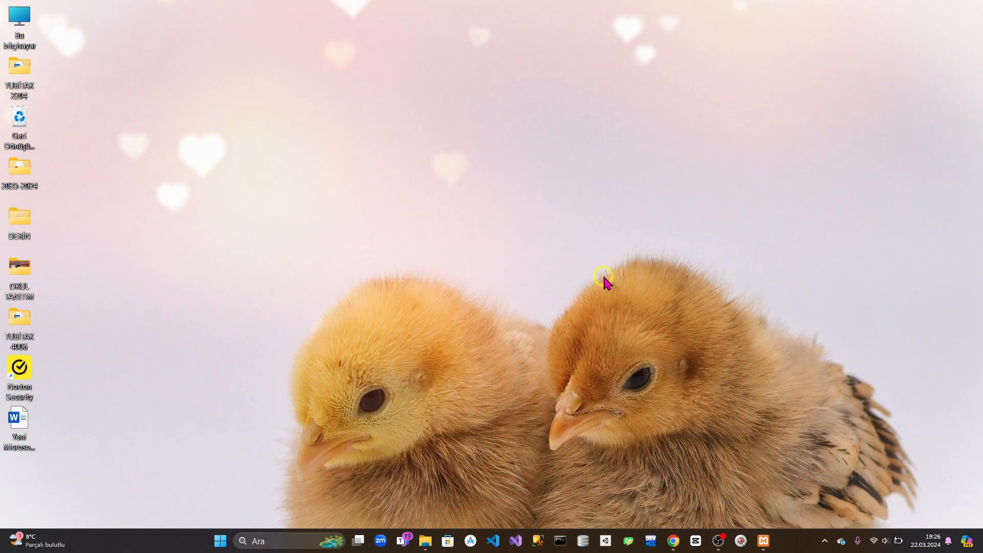
Step: Check in the XAMPP Control Panel that the Apache and MySQL modules are running, and minimize the panel
{"action": "left_click", "coordinate": [765, 543]}
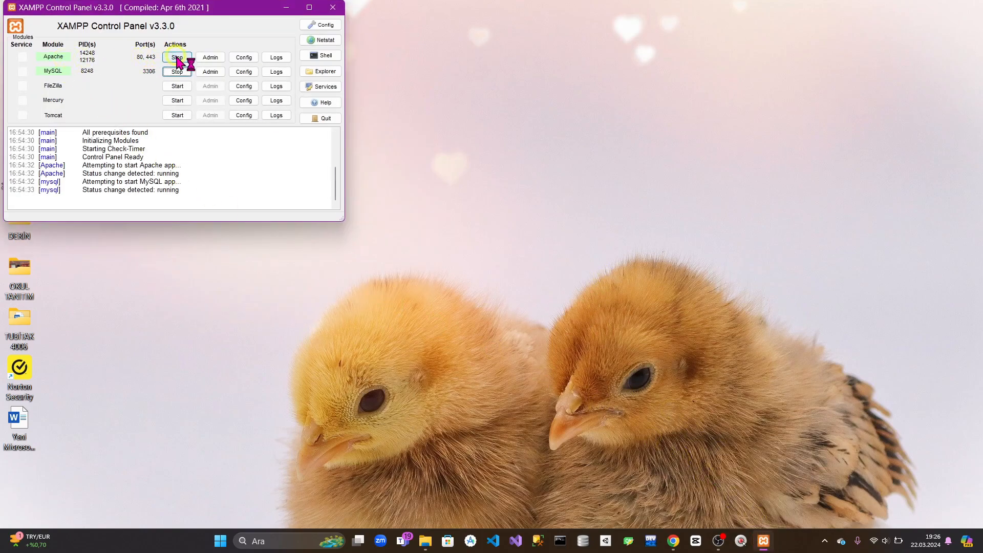
{"action": "left_click", "coordinate": [185, 57]}
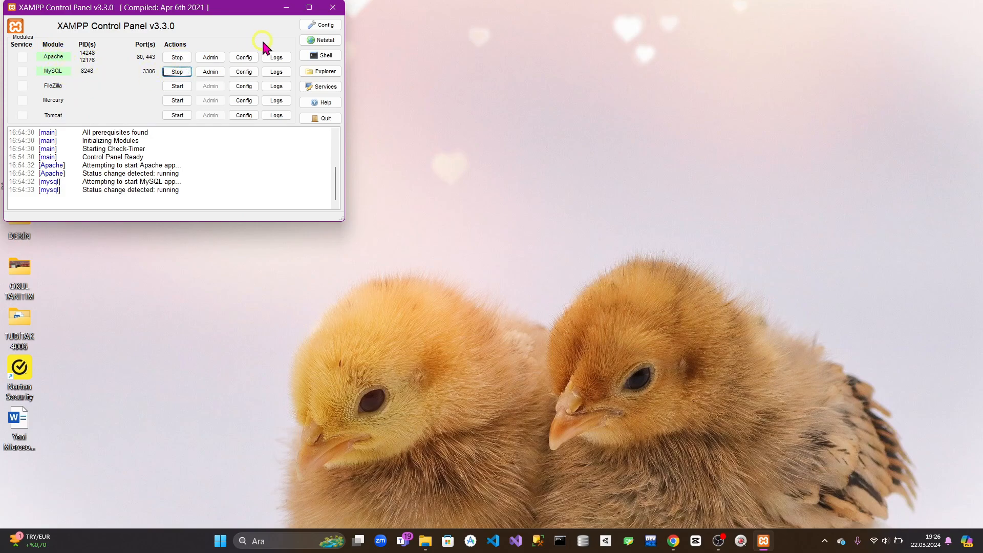
{"action": "left_click", "coordinate": [286, 7]}
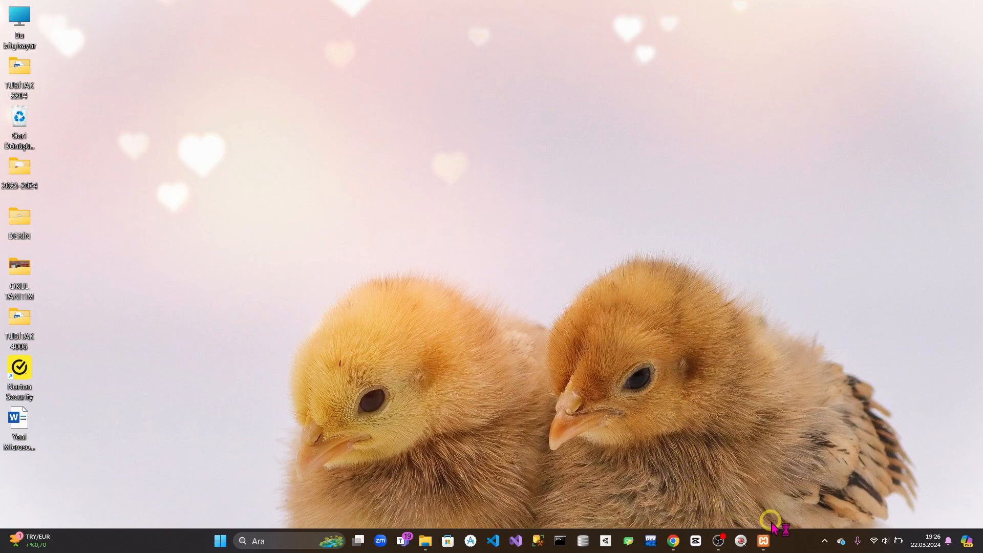
{"action": "mouse_move", "coordinate": [765, 544]}
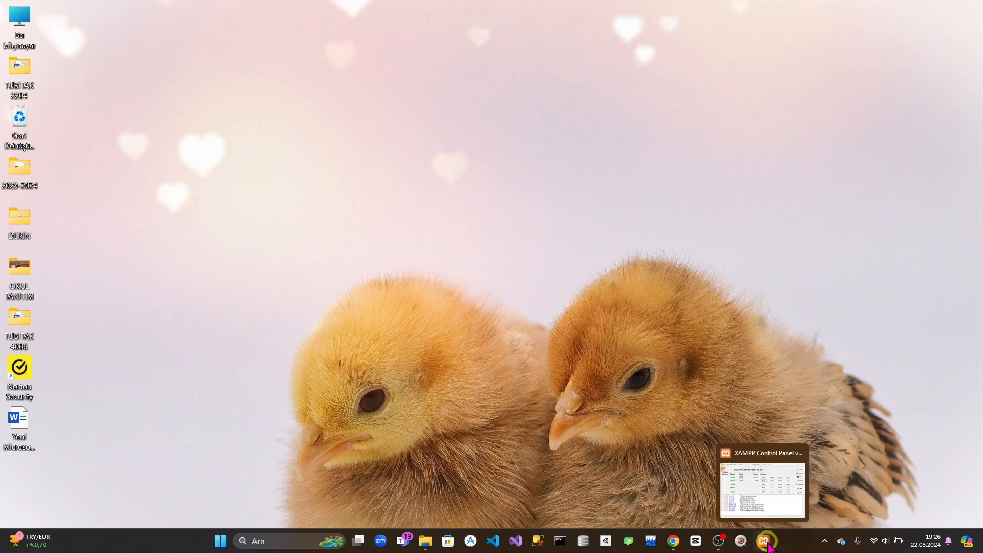
Step: Switch to Chrome, go to localhost/site/wp-admin and log in to WordPress with the prefilled credentials
{"action": "left_click", "coordinate": [673, 540]}
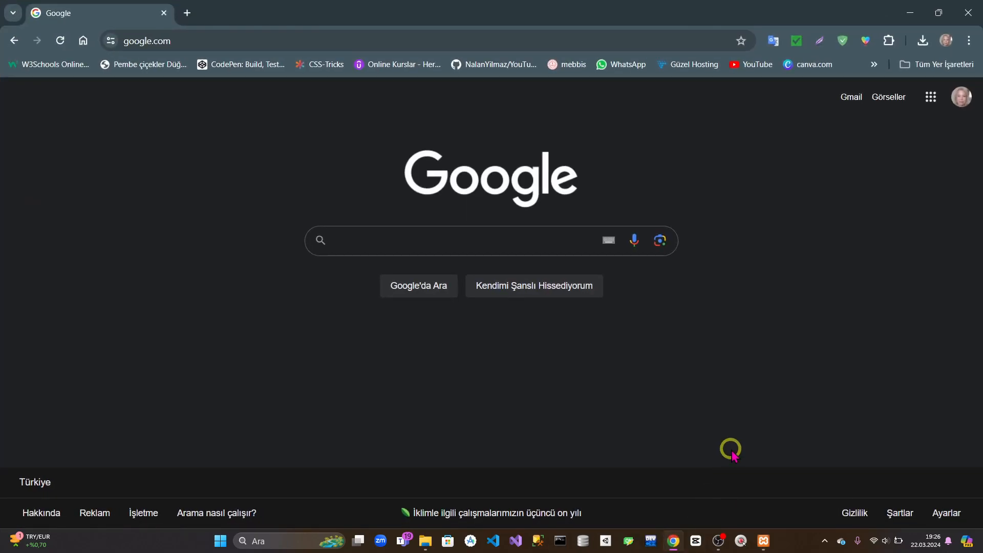
{"action": "left_click", "coordinate": [197, 42]}
{"action": "key", "text": "BackSpace"}
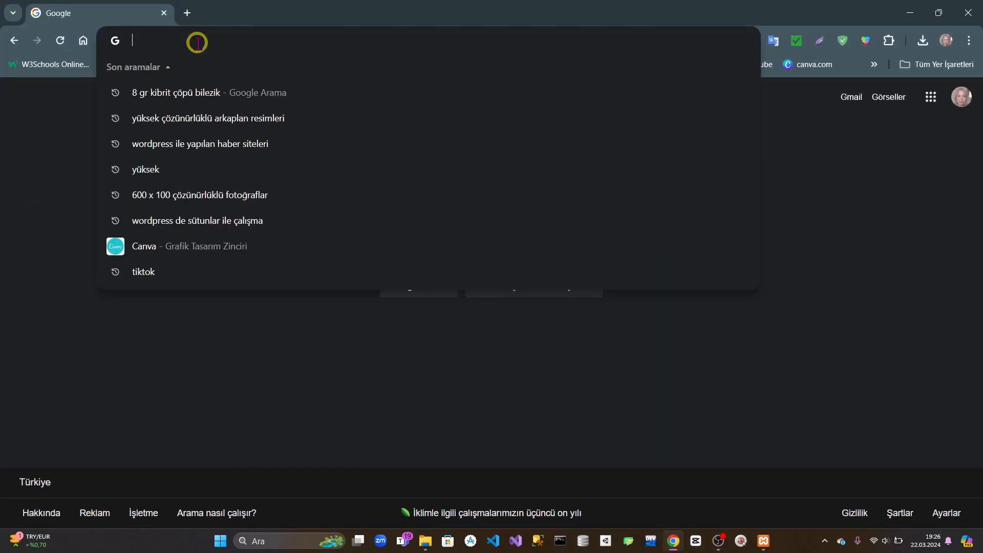
{"action": "type", "text": "localhost/site"}
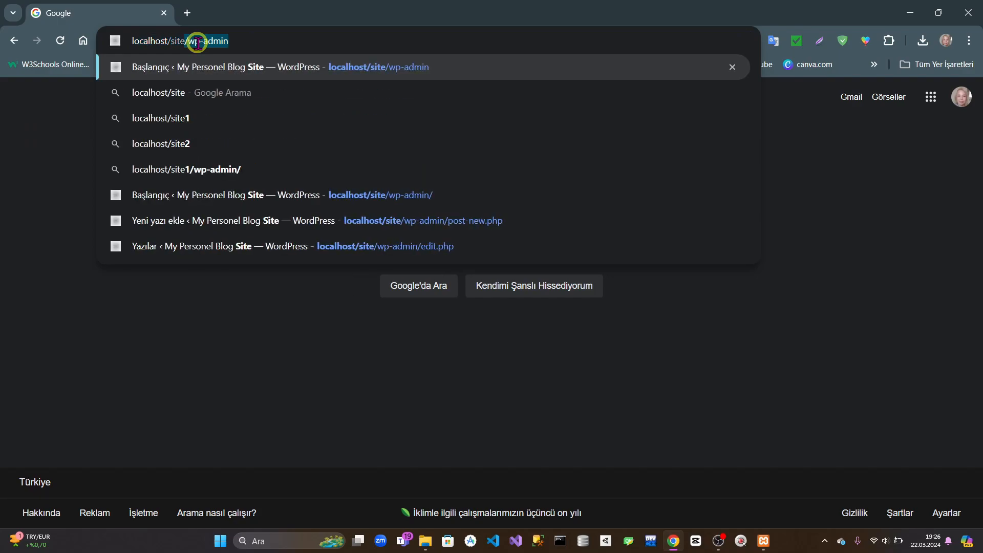
{"action": "type", "text": "/wp-admin"}
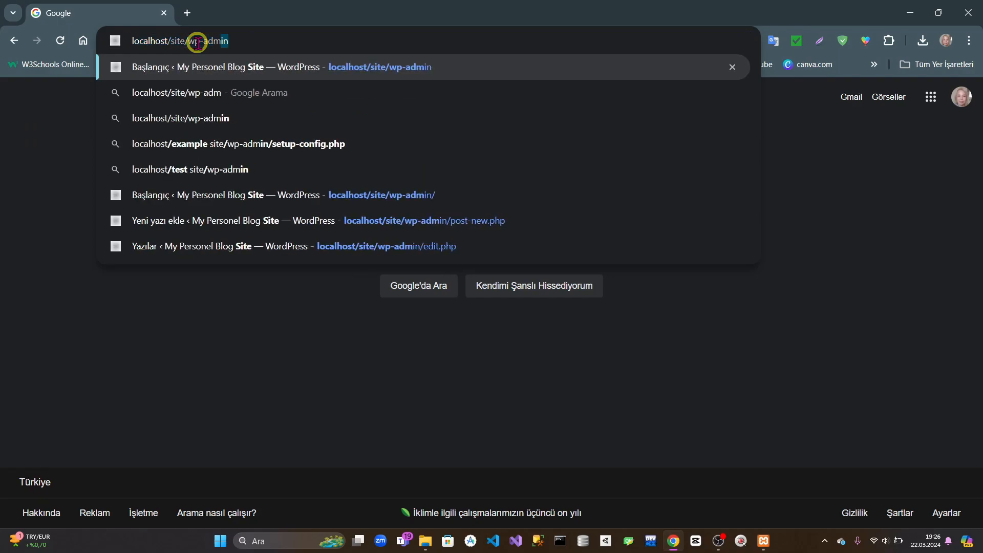
{"action": "key", "text": "Return"}
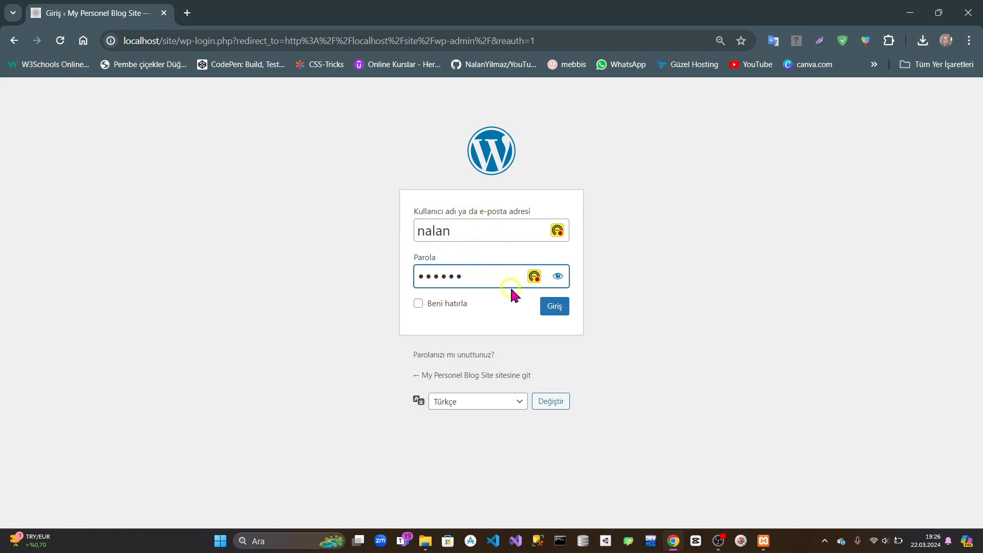
{"action": "left_click", "coordinate": [554, 306]}
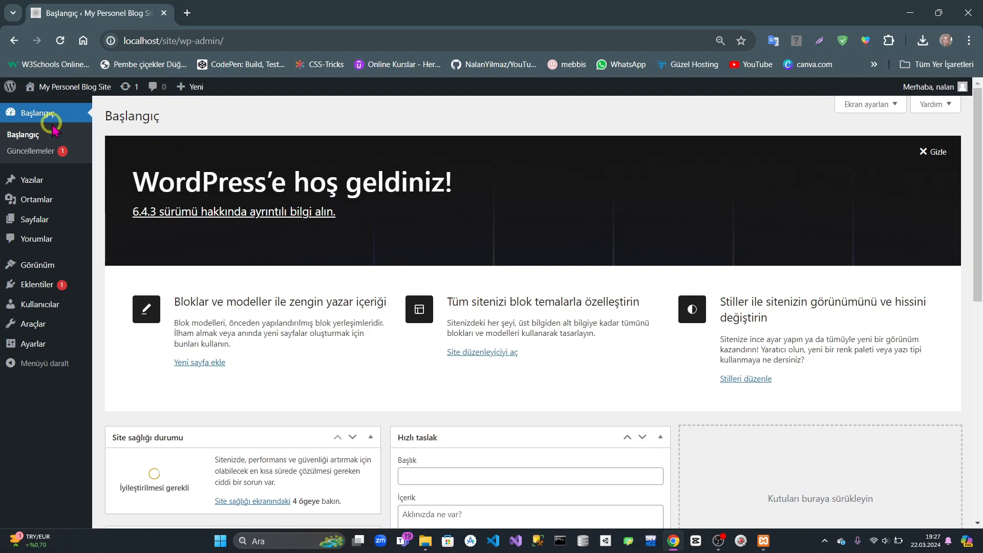
Step: Open the list of all posts and examine the titles of the existing drafts
{"action": "left_click", "coordinate": [36, 182]}
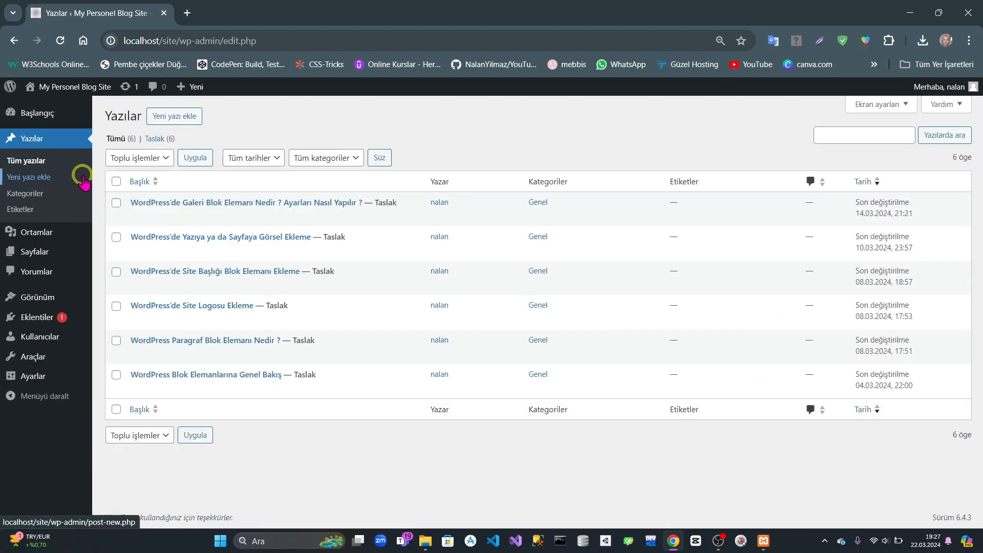
{"action": "mouse_move", "coordinate": [223, 215]}
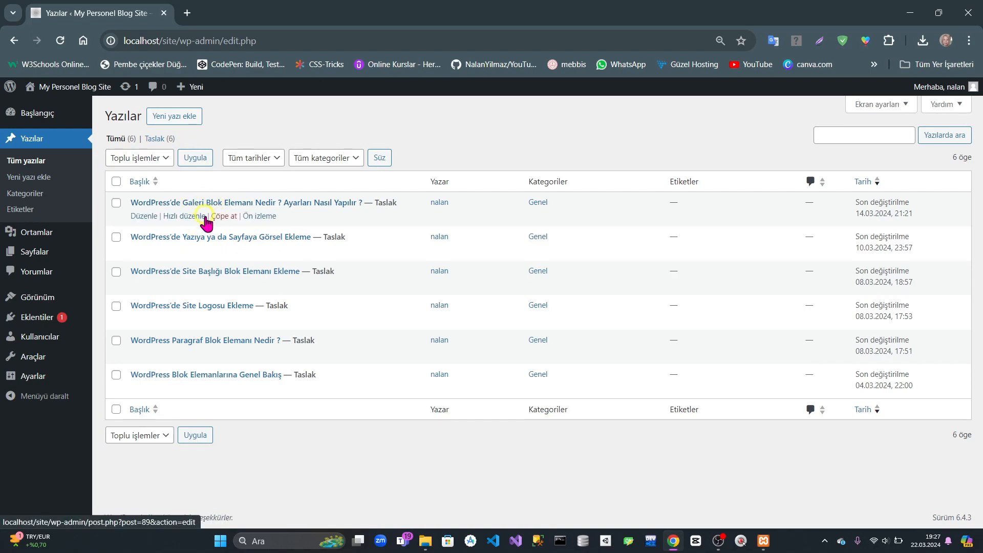
{"action": "mouse_move", "coordinate": [194, 243]}
{"action": "mouse_move", "coordinate": [202, 334]}
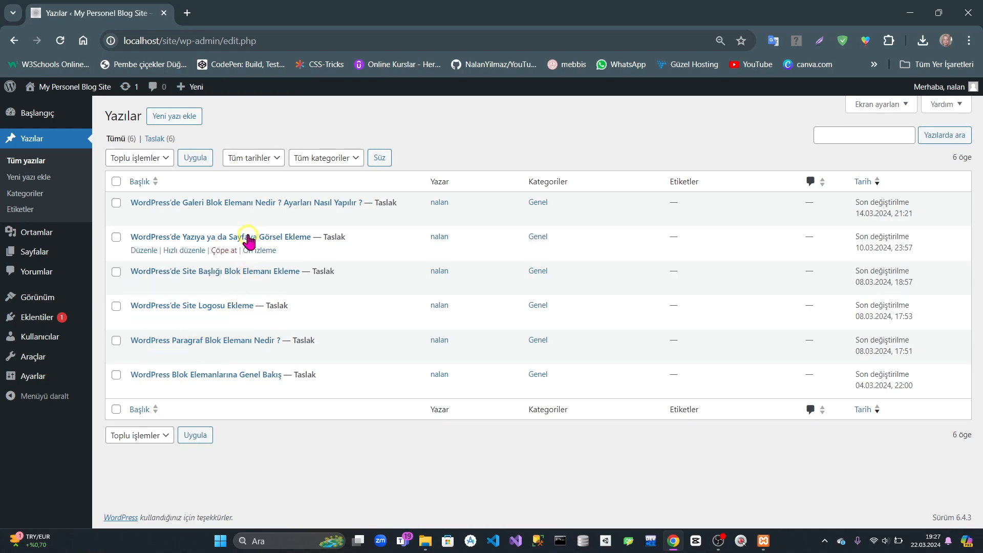
{"action": "mouse_move", "coordinate": [248, 270]}
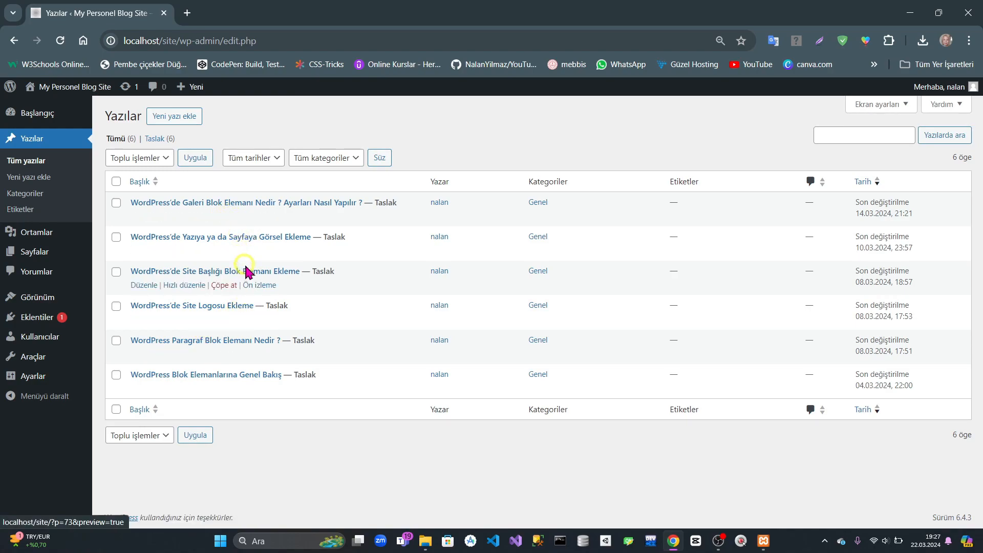
{"action": "mouse_move", "coordinate": [279, 239]}
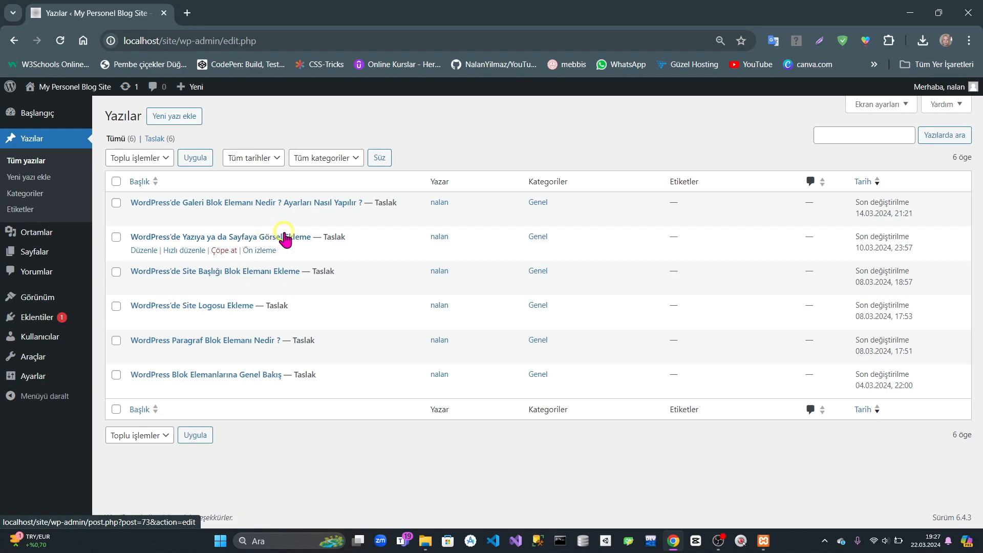
{"action": "left_click", "coordinate": [293, 238]}
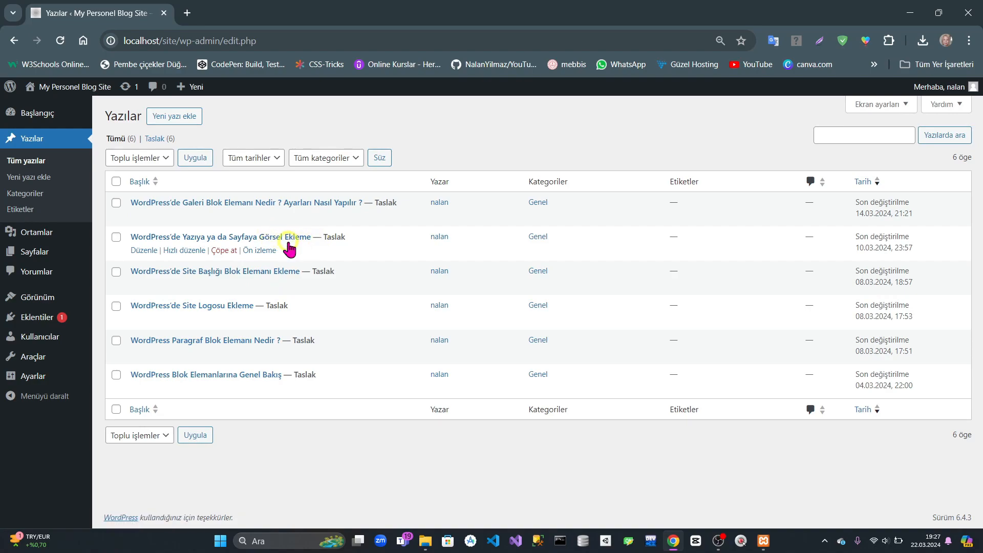
{"action": "mouse_move", "coordinate": [298, 324]}
{"action": "mouse_move", "coordinate": [314, 379]}
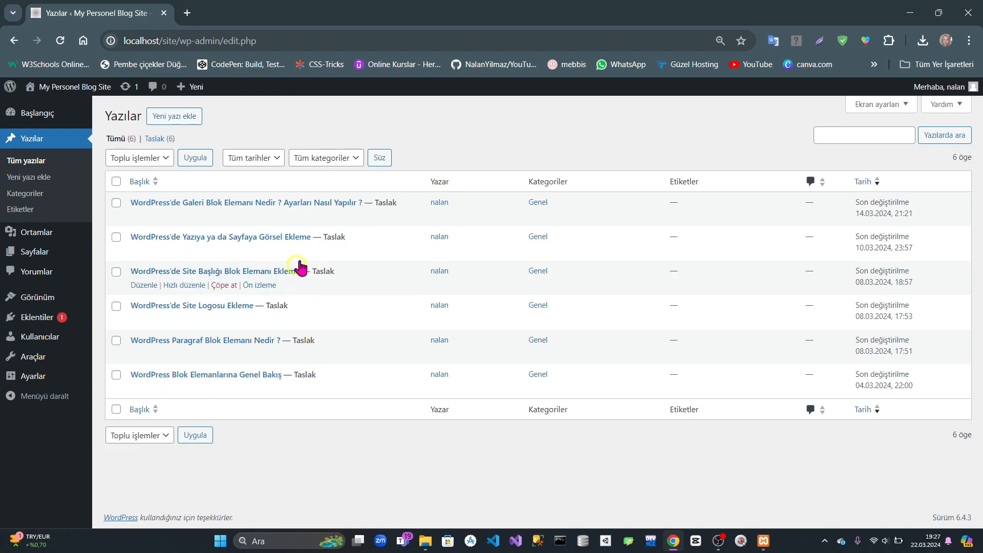
{"action": "mouse_move", "coordinate": [285, 217]}
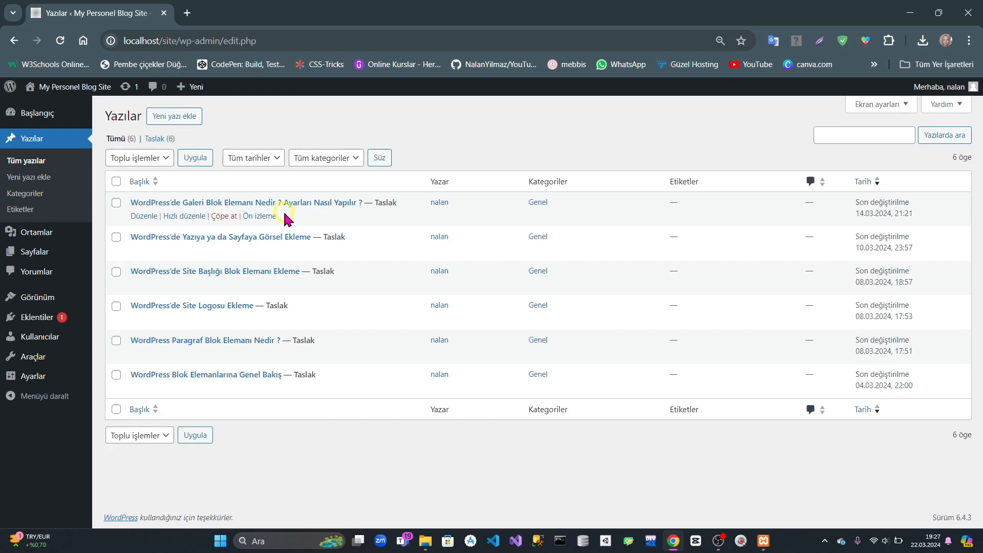
Step: Create a new post and enter "Wordpress'de Sütunlar Nasıl Çalışır ?" as its title
{"action": "left_click", "coordinate": [185, 117]}
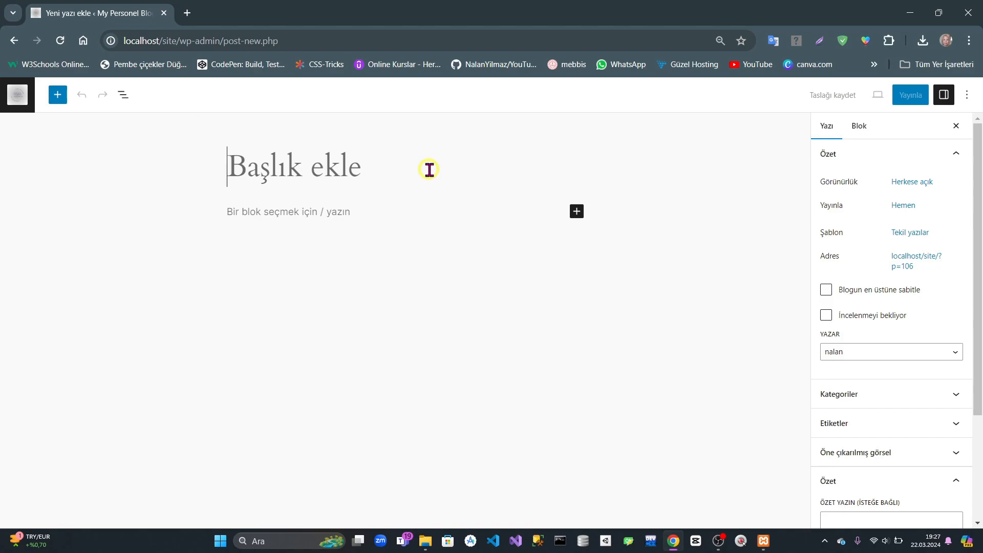
{"action": "type", "text": "Wordpress'de Sütunlar Nasıl çalışır ?"}
{"action": "key", "text": "Left"}
{"action": "key", "text": "Left"}
{"action": "key", "text": "Left"}
{"action": "key", "text": "Left"}
{"action": "key", "text": "Left"}
{"action": "key", "text": "Left"}
{"action": "key", "text": "Left"}
{"action": "key", "text": "Left"}
{"action": "key", "text": "BackSpace"}
{"action": "type", "text": "Ç"}
{"action": "key", "text": "Right"}
{"action": "key", "text": "Right"}
{"action": "key", "text": "End"}
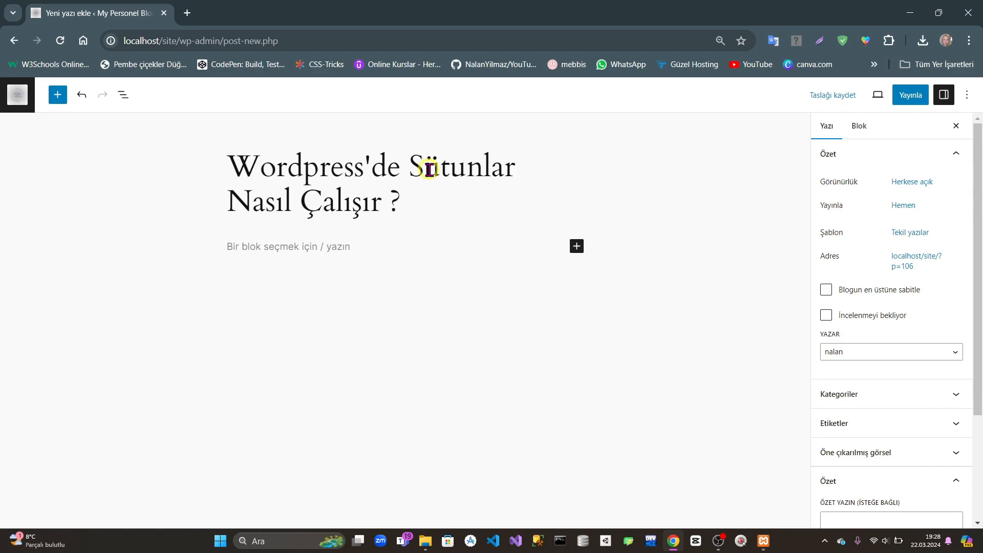
Step: Extend the post title with "Sütun Ayarları Nasıl Yapılır ?"
{"action": "type", "text": "Sütun"}
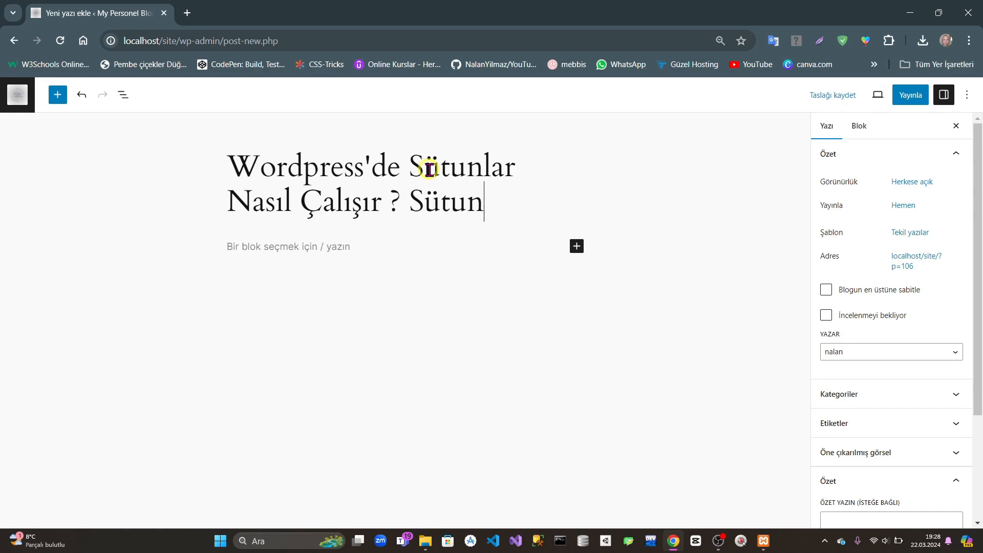
{"action": "type", "text": " Ayarları NAsıl Yapılır ?"}
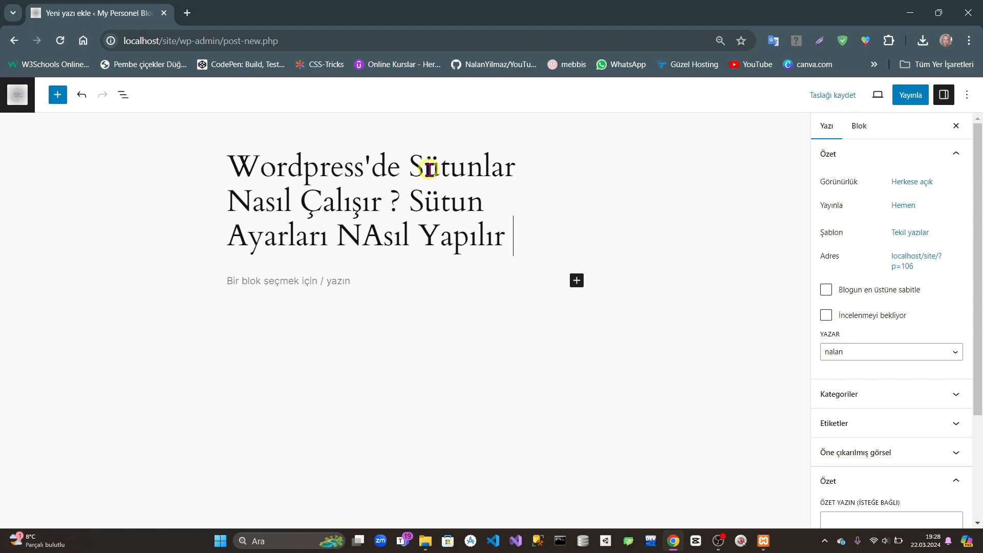
{"action": "key", "text": "Left"}
{"action": "key", "text": "Left"}
{"action": "key", "text": "Left"}
{"action": "key", "text": "Left"}
{"action": "key", "text": "Left"}
{"action": "key", "text": "Left"}
{"action": "key", "text": "Left"}
{"action": "key", "text": "Left"}
{"action": "key", "text": "Left"}
{"action": "key", "text": "Left"}
{"action": "key", "text": "Left"}
{"action": "key", "text": "Left"}
{"action": "key", "text": "Left"}
{"action": "key", "text": "BackSpace"}
{"action": "type", "text": "a"}
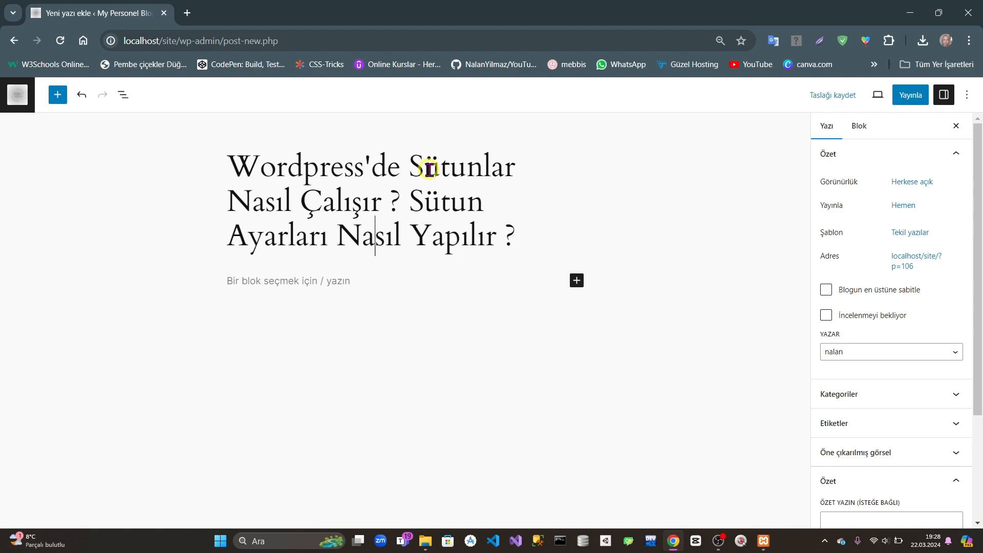
Step: Browse the block library to the design blocks (Tasarım) and locate the Sütunlar block
{"action": "left_click", "coordinate": [58, 95]}
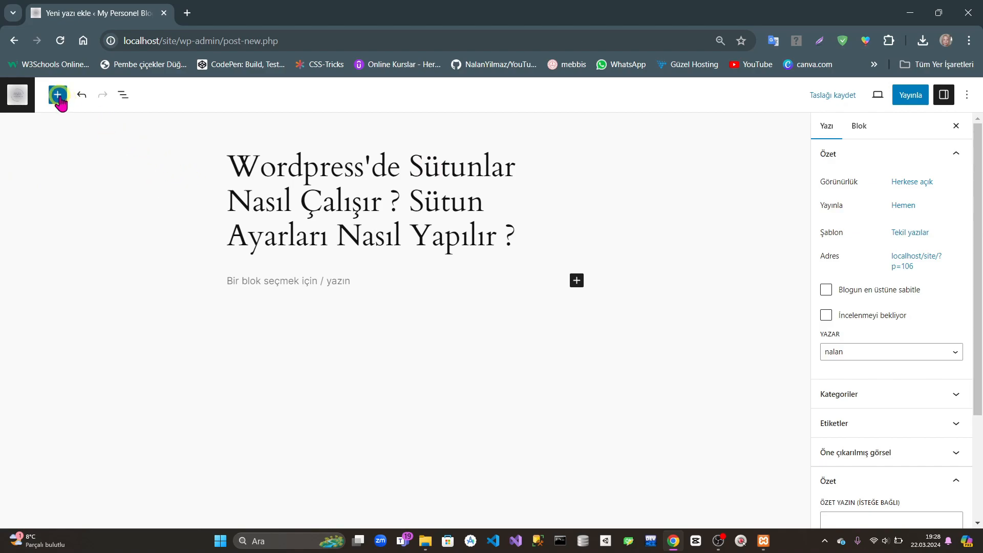
{"action": "left_click", "coordinate": [59, 95]}
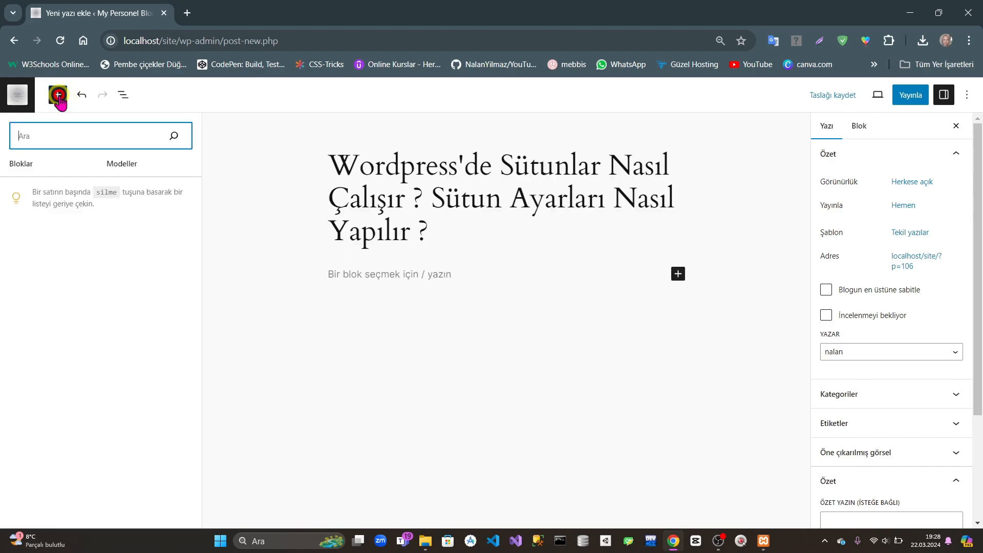
{"action": "scroll", "coordinate": [88, 289], "scroll_direction": "down", "scroll_amount": 7}
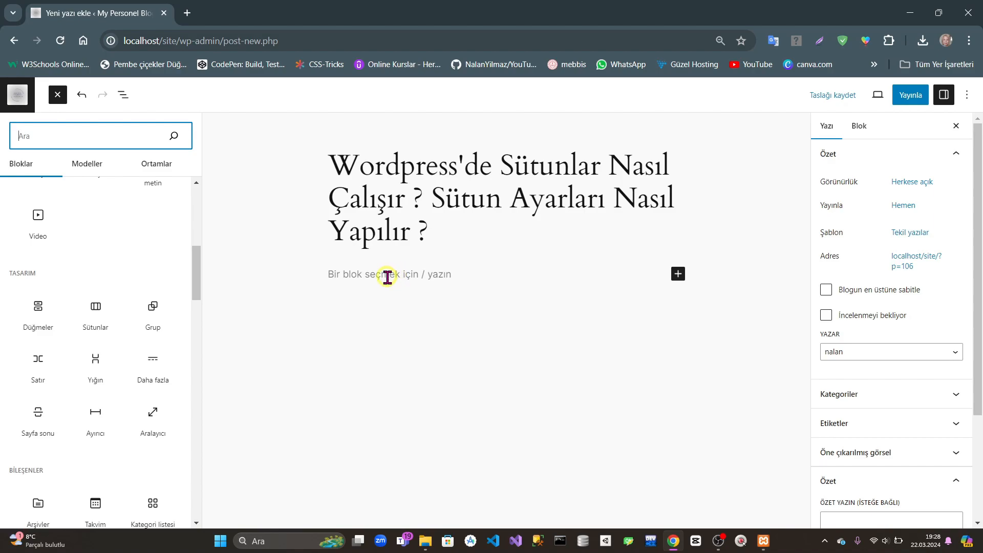
Step: Search Google for "lorem" in a new tab, open lipsum.com and copy the "What is Lorem Ipsum?" paragraph
{"action": "left_click", "coordinate": [187, 12]}
{"action": "left_click", "coordinate": [484, 276]}
{"action": "type", "text": "lorem"}
{"action": "key", "text": "Return"}
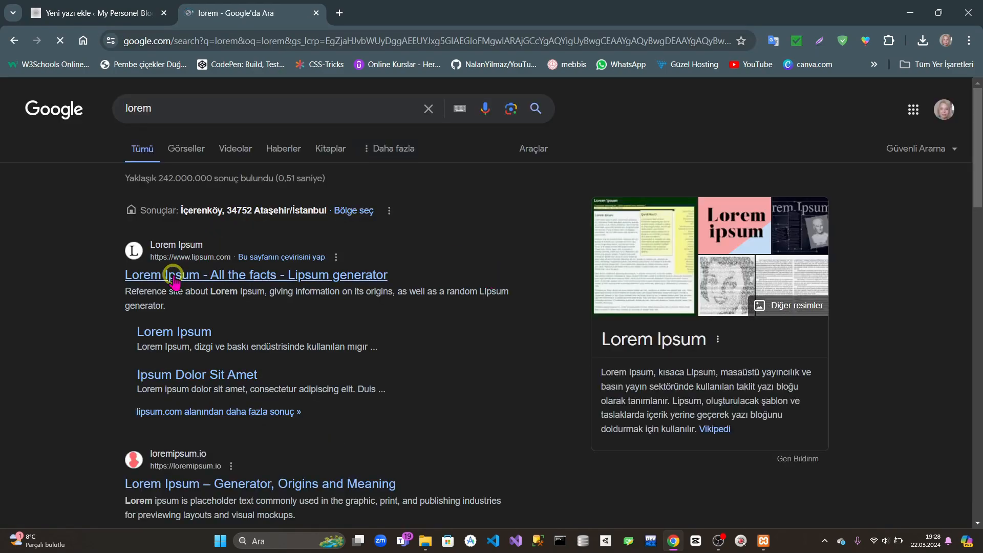
{"action": "left_click", "coordinate": [187, 275]}
{"action": "scroll", "coordinate": [207, 285], "scroll_direction": "down", "scroll_amount": 3}
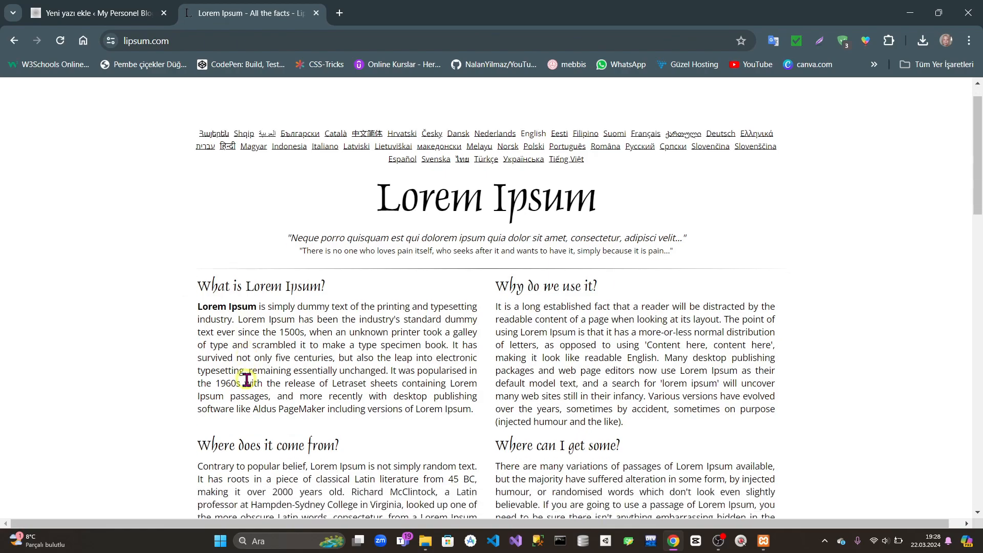
{"action": "left_click_drag", "start_coordinate": [198, 210], "coordinate": [481, 323]}
{"action": "key", "text": "ctrl+c"}
Step: Paste the copied Lorem Ipsum text into the post body and split it into two paragraphs before "It was popularised"
{"action": "key", "text": "ctrl+shift+Tab"}
{"action": "left_click", "coordinate": [334, 274]}
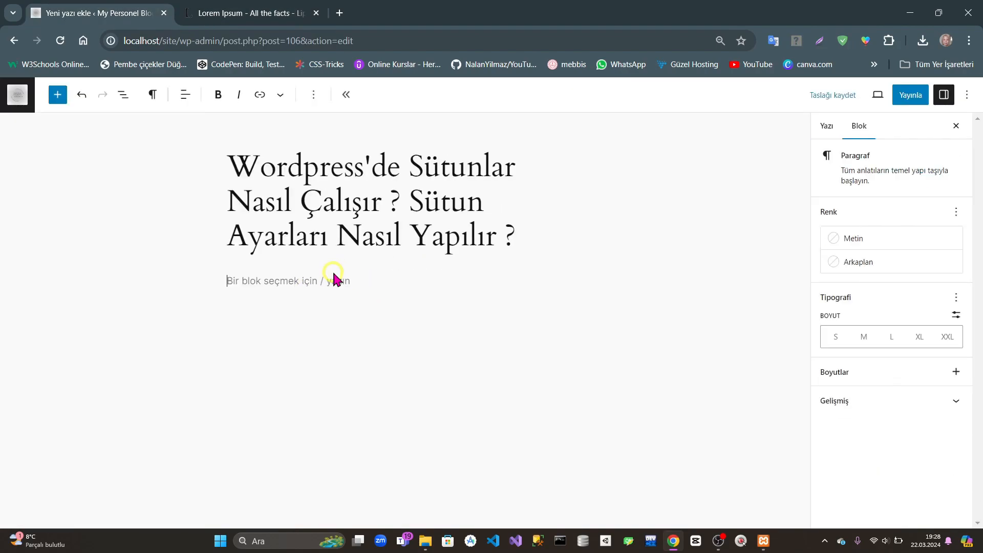
{"action": "key", "text": "ctrl+v"}
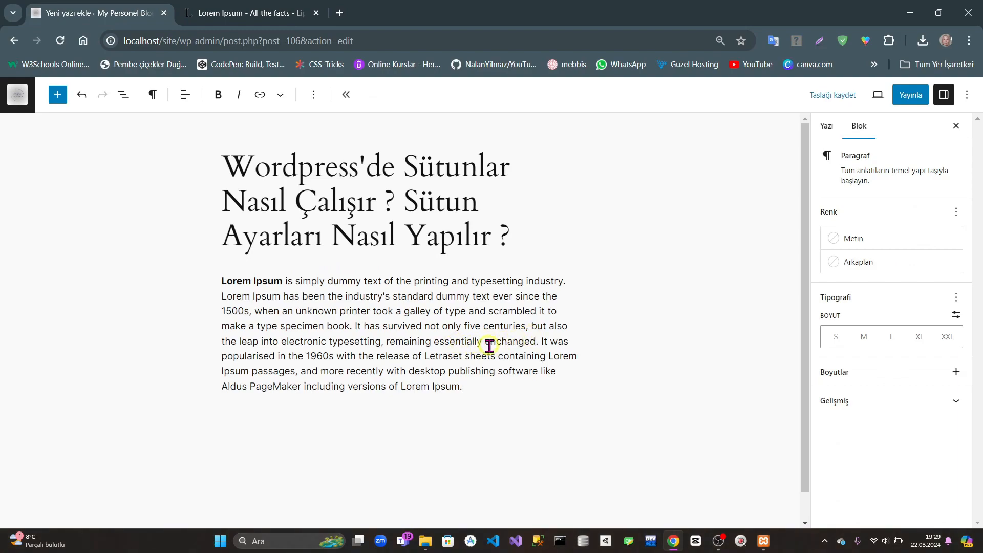
{"action": "left_click", "coordinate": [538, 338]}
{"action": "key", "text": "Return"}
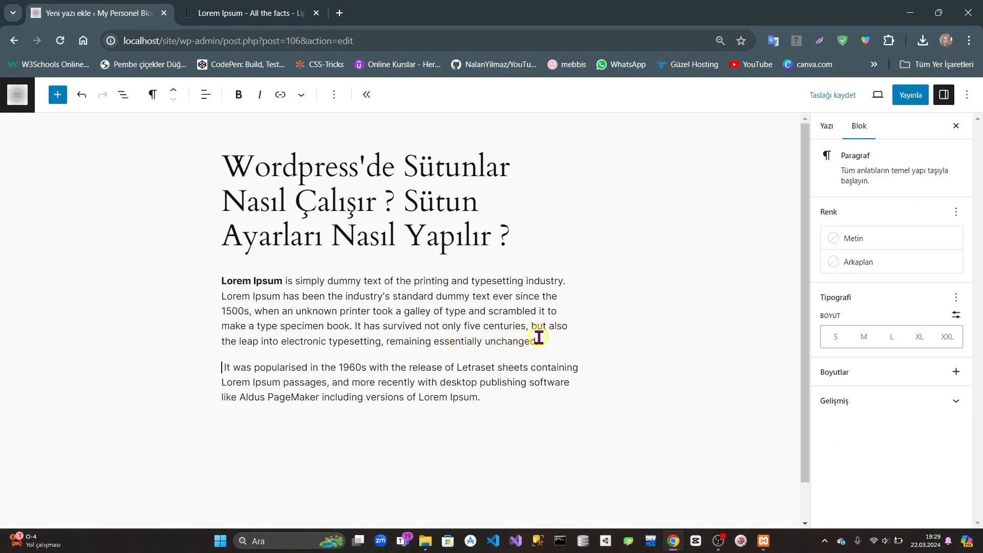
Step: Insert a Sütunlar (Columns) block between the two Lorem Ipsum paragraphs and bring its layout choices into view
{"action": "left_click", "coordinate": [383, 357]}
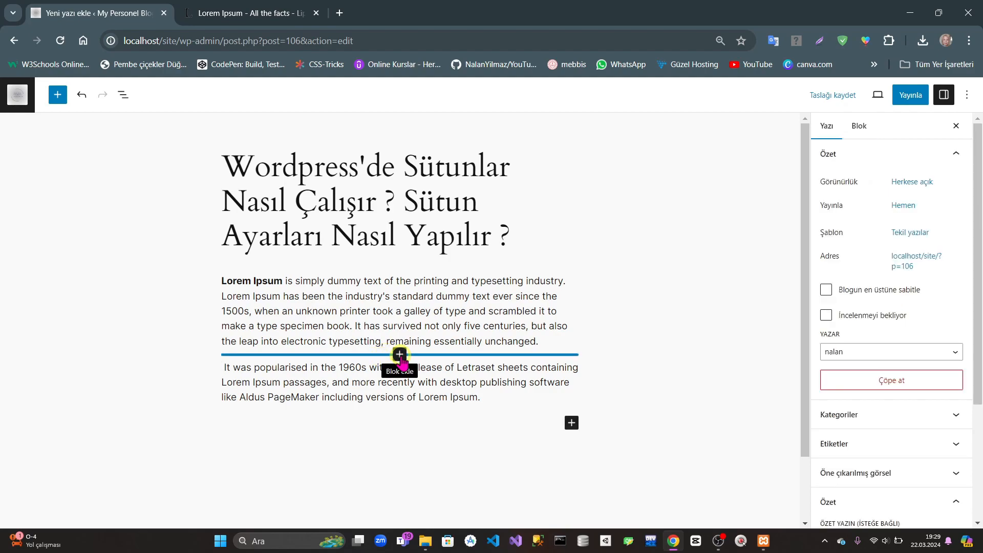
{"action": "left_click", "coordinate": [400, 354]}
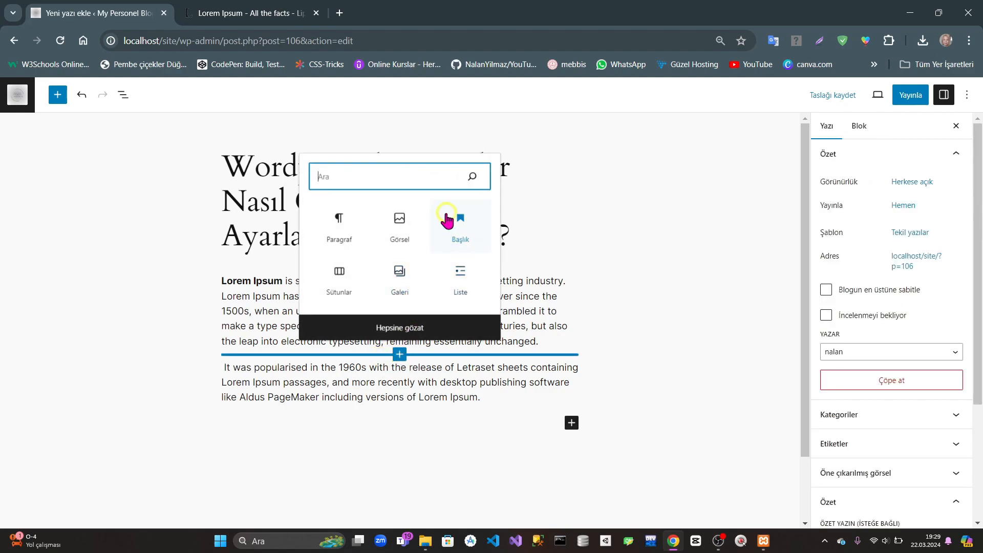
{"action": "left_click", "coordinate": [337, 274]}
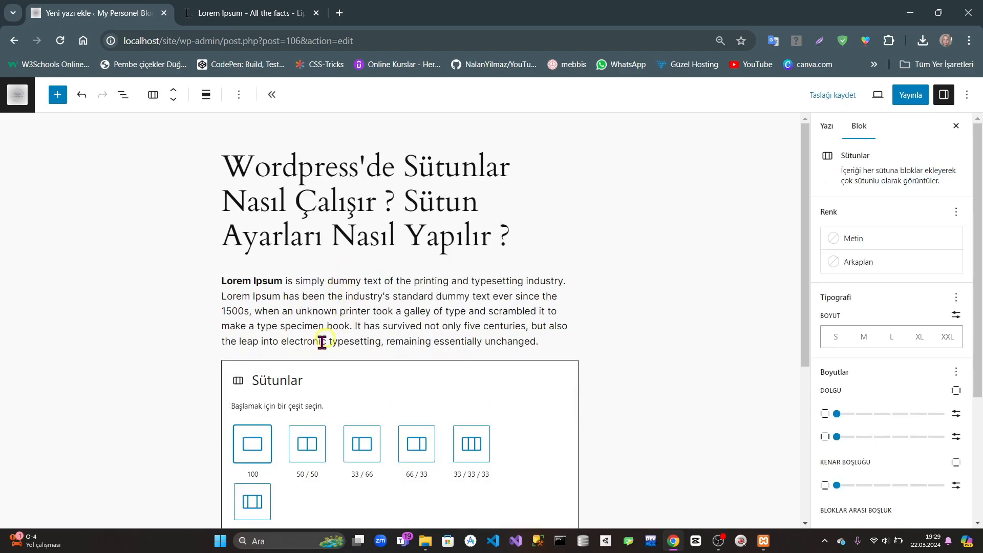
{"action": "scroll", "coordinate": [219, 341], "scroll_direction": "down", "scroll_amount": 4}
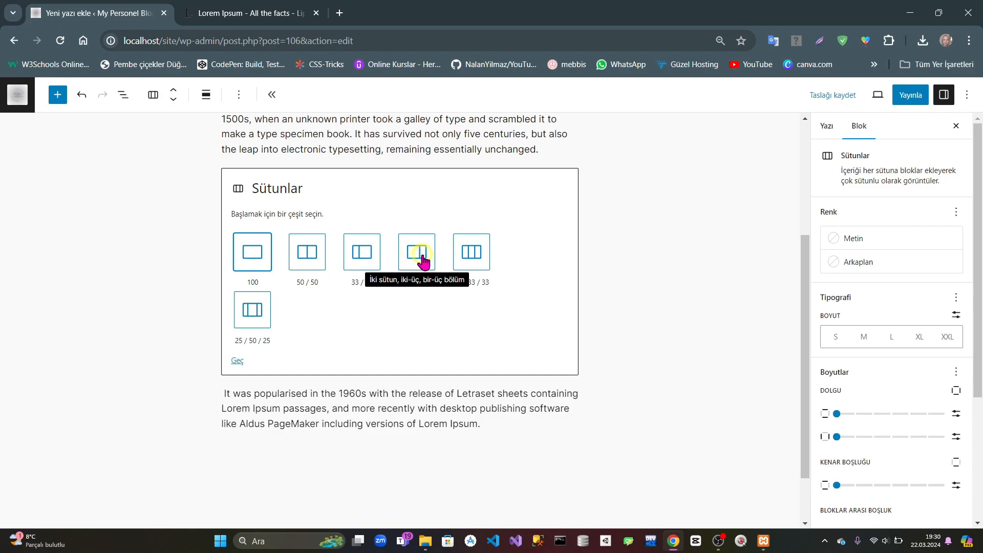
Step: Give the new Sütunlar block the 50 / 50 layout and select the whole block in the list view
{"action": "left_click", "coordinate": [58, 94]}
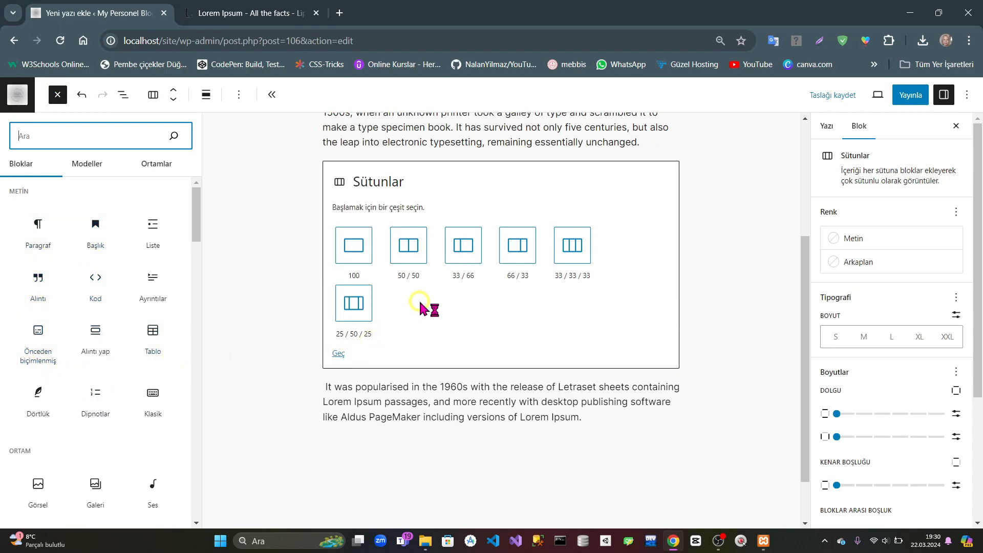
{"action": "left_click", "coordinate": [412, 251]}
{"action": "left_click", "coordinate": [302, 248]}
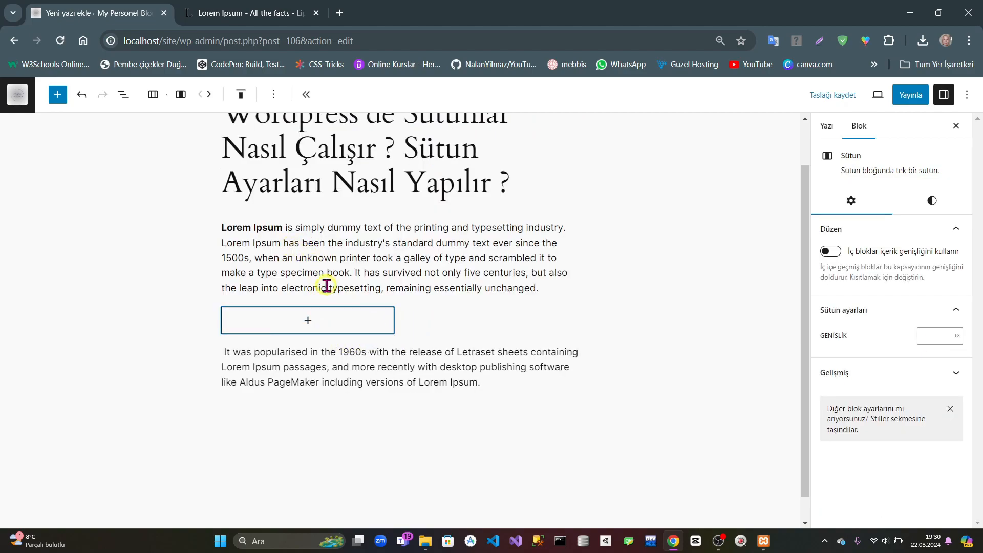
{"action": "left_click", "coordinate": [122, 94]}
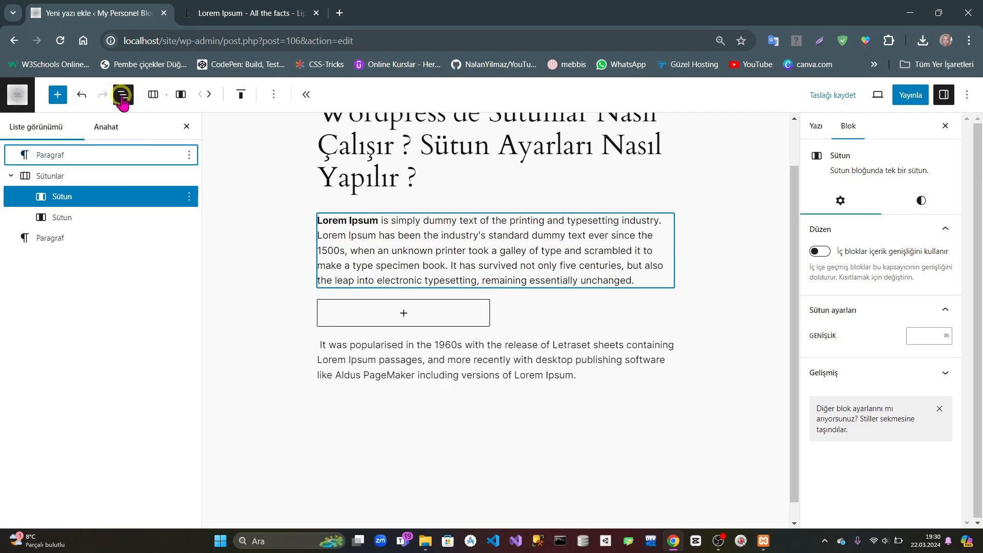
{"action": "left_click", "coordinate": [11, 176]}
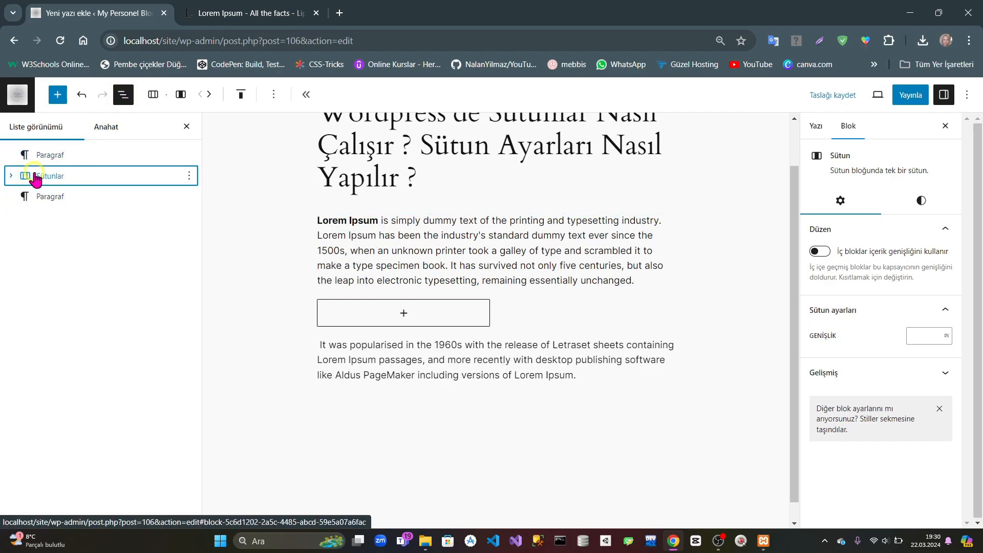
{"action": "left_click", "coordinate": [35, 177]}
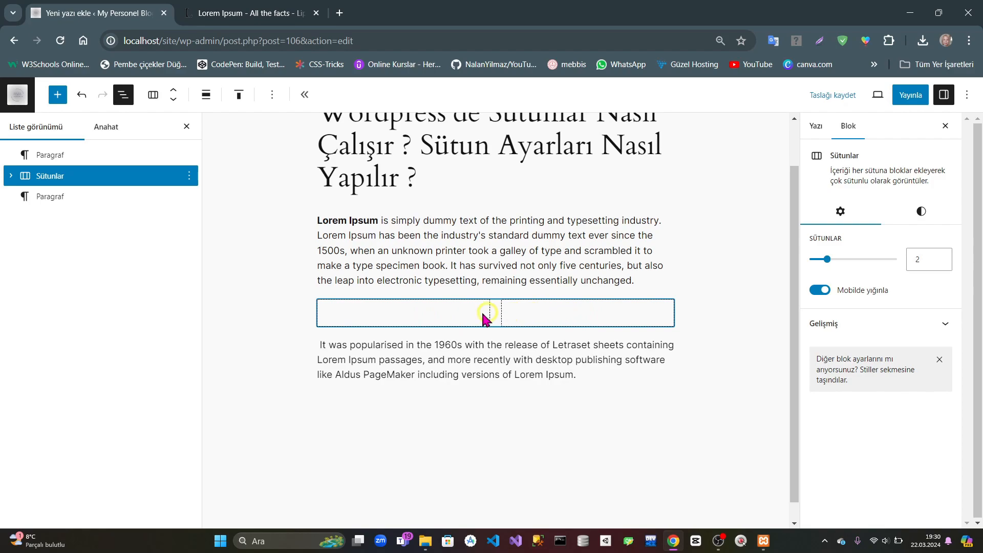
Step: Add a Paragraf block to the first column and paste in the opening Lorem Ipsum text up to "make a type specimen book."
{"action": "left_click", "coordinate": [404, 313]}
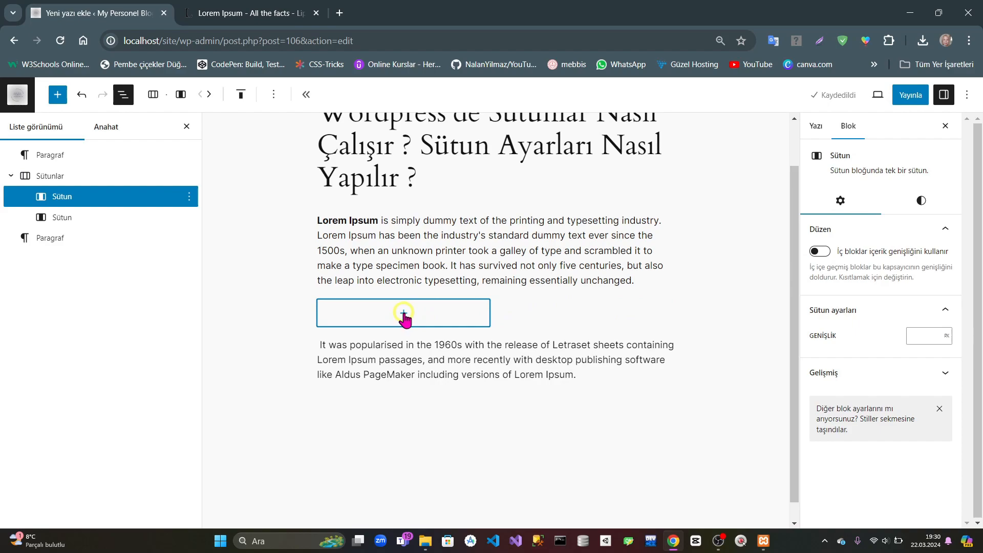
{"action": "left_click", "coordinate": [404, 313]}
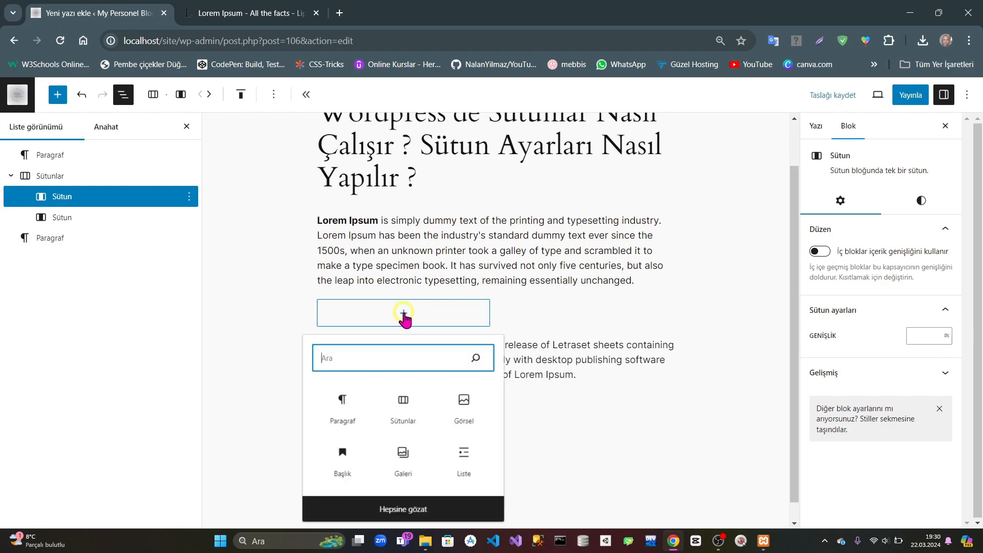
{"action": "left_click", "coordinate": [342, 403]}
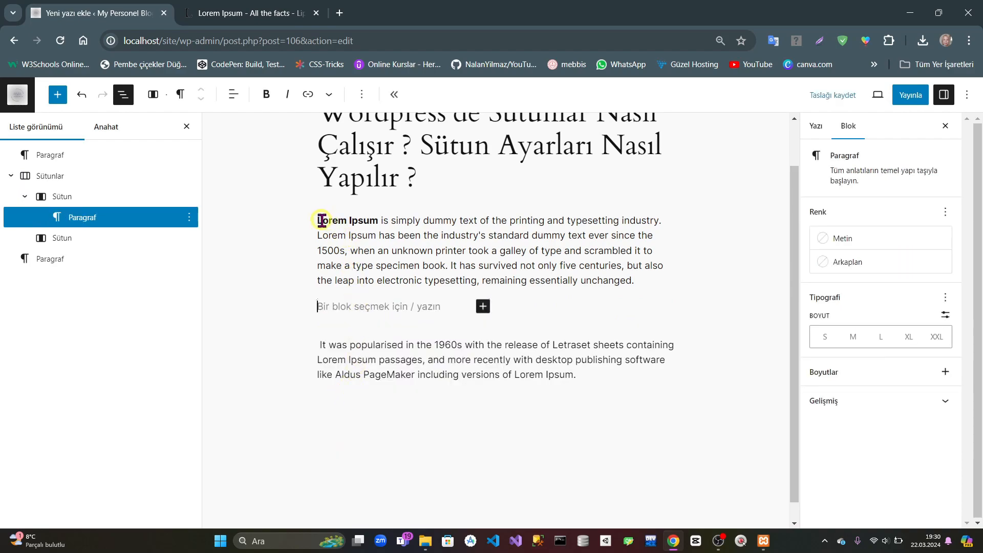
{"action": "left_click_drag", "start_coordinate": [317, 220], "coordinate": [450, 262]}
{"action": "key", "text": "ctrl+c"}
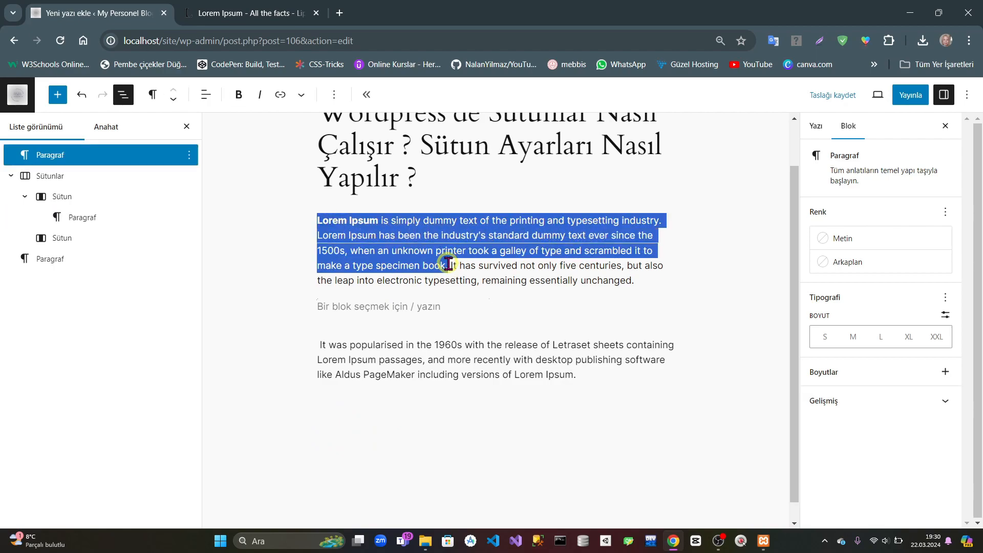
{"action": "left_click", "coordinate": [386, 307]}
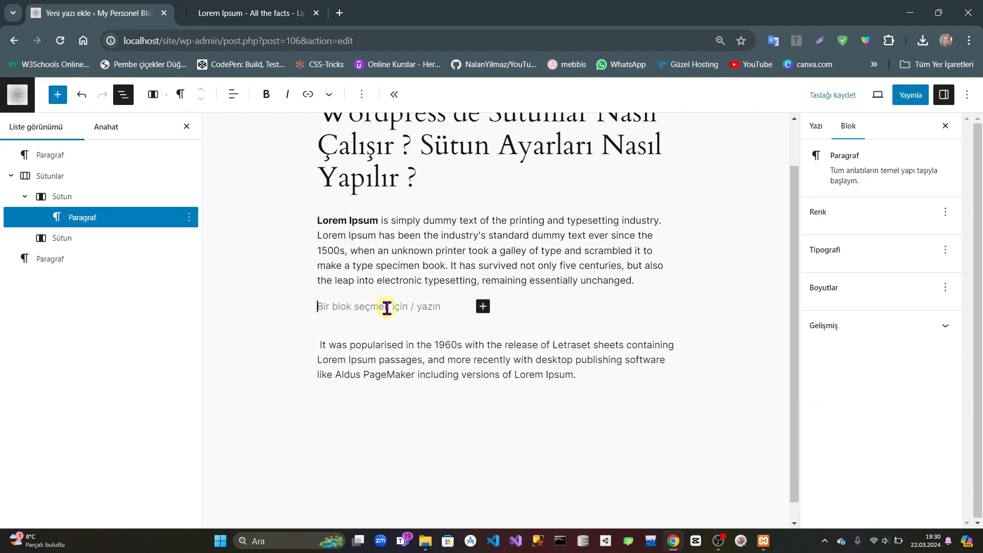
{"action": "left_click", "coordinate": [483, 307]}
{"action": "left_click", "coordinate": [514, 392]}
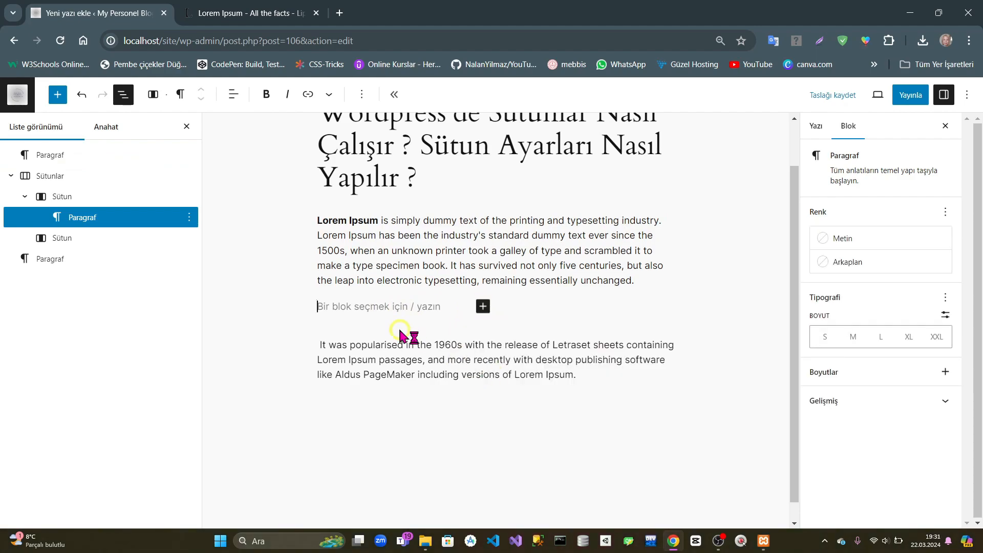
{"action": "key", "text": "ctrl+v"}
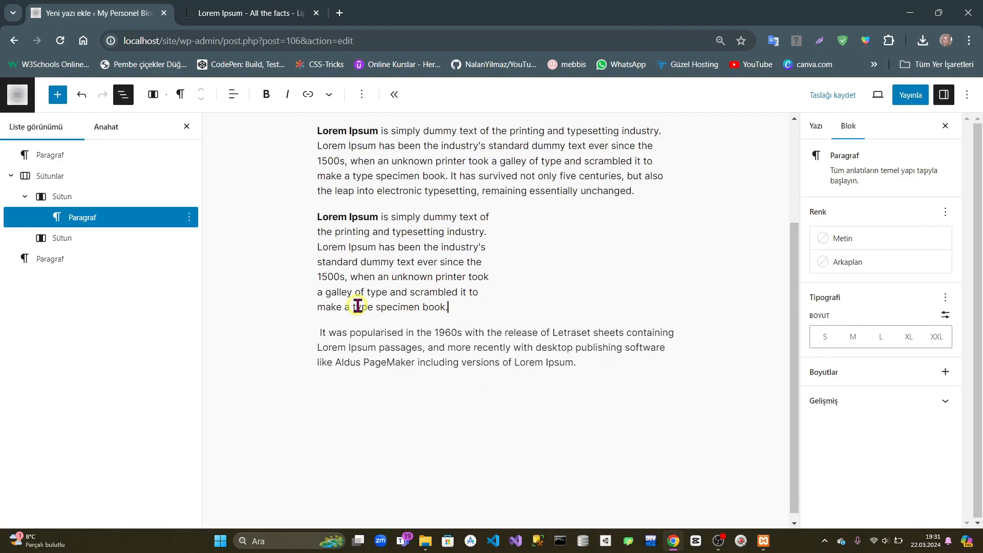
Step: Add a Paragraf block to the second column and paste the same Lorem Ipsum text into it
{"action": "left_click", "coordinate": [574, 253]}
{"action": "left_click", "coordinate": [586, 225]}
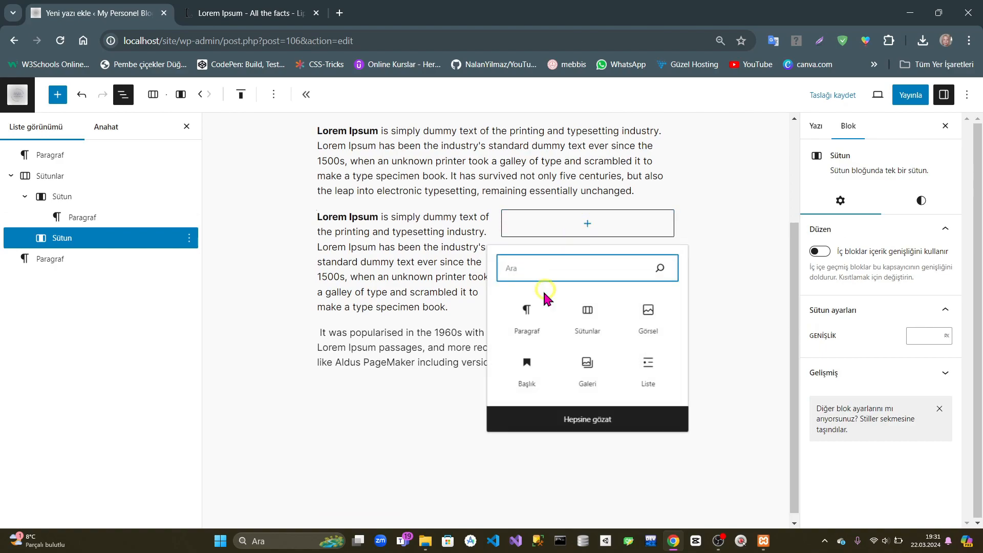
{"action": "left_click", "coordinate": [525, 310]}
{"action": "key", "text": "ctrl+v"}
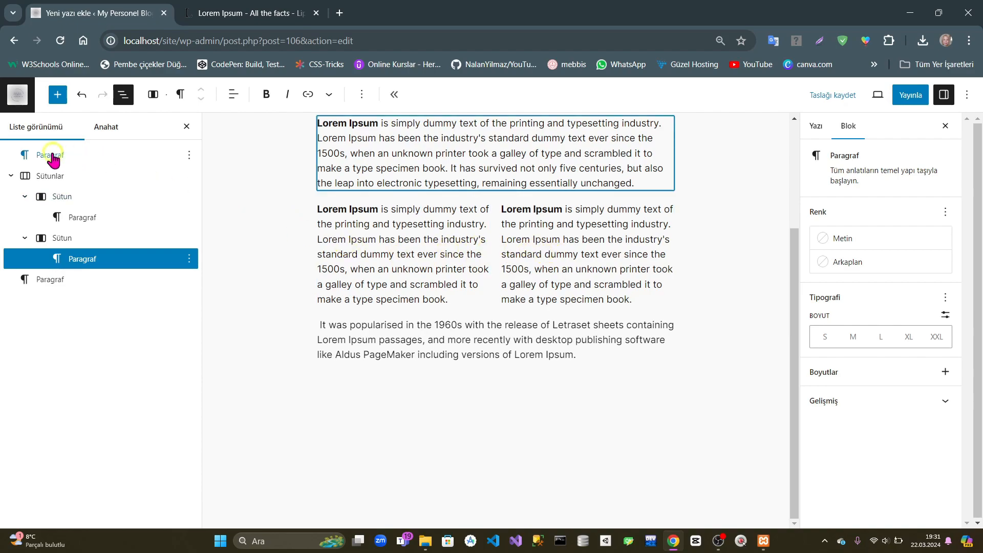
Step: Insert a second Sütunlar block below the two-column one and give it the 33 / 33 / 33 layout
{"action": "left_click", "coordinate": [9, 176]}
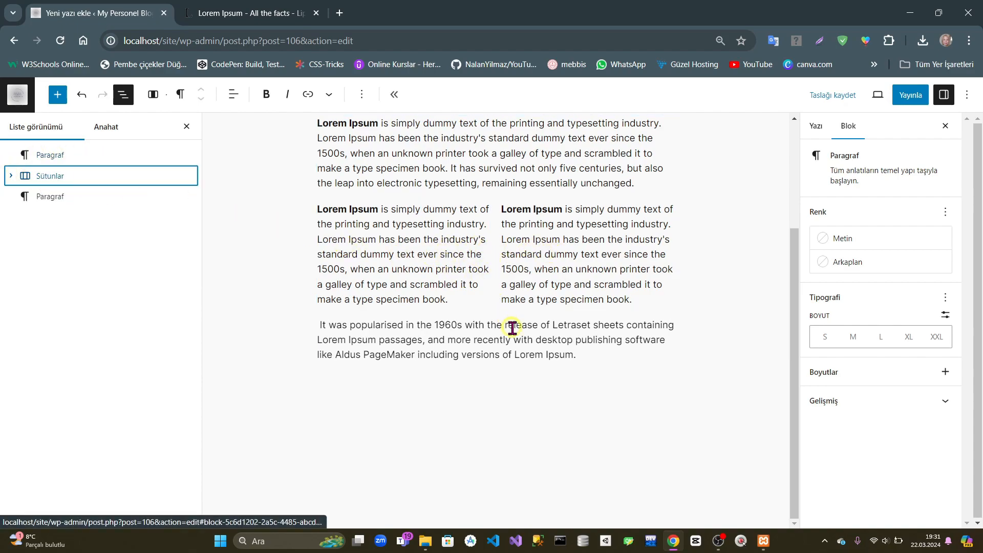
{"action": "left_click", "coordinate": [495, 311]}
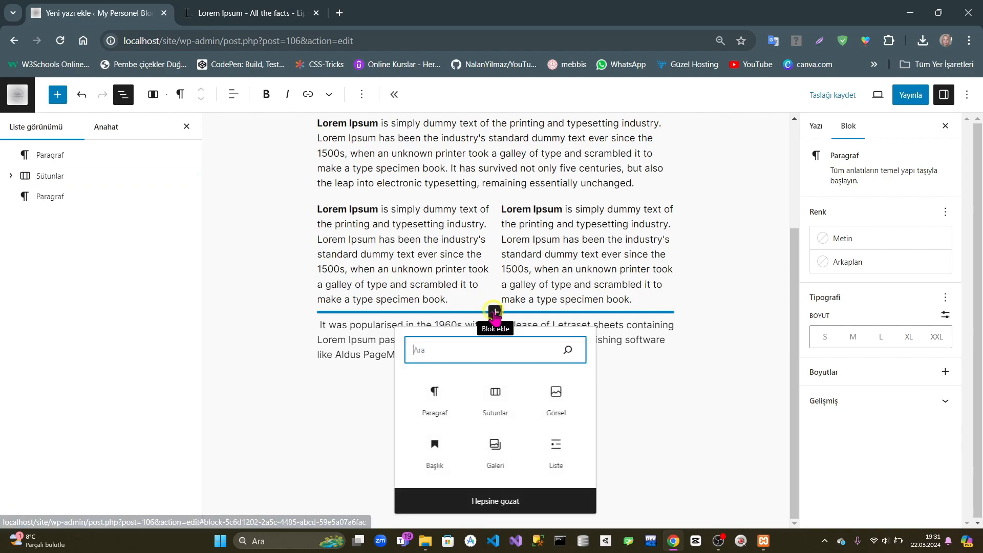
{"action": "left_click", "coordinate": [497, 399]}
{"action": "scroll", "coordinate": [487, 430], "scroll_direction": "down", "scroll_amount": 1}
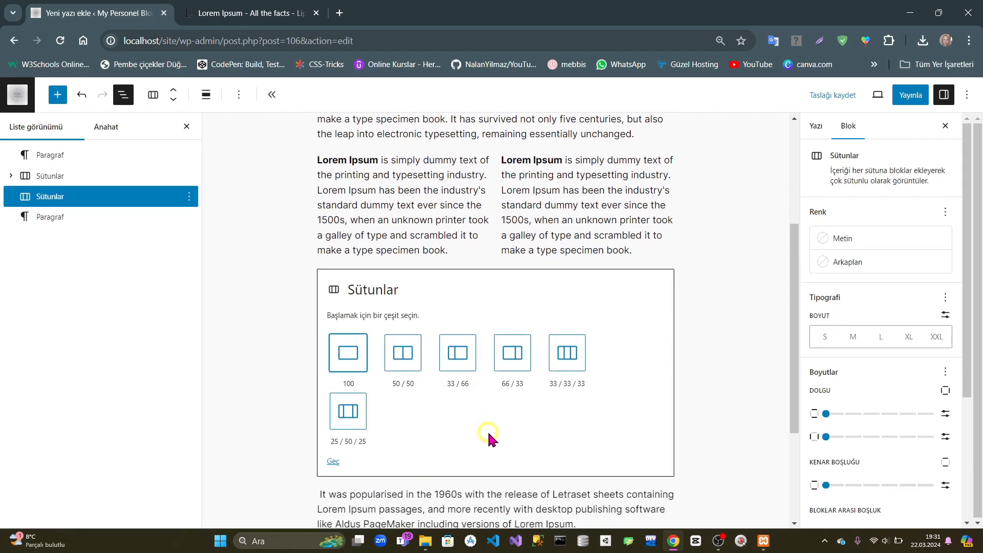
{"action": "left_click", "coordinate": [572, 342]}
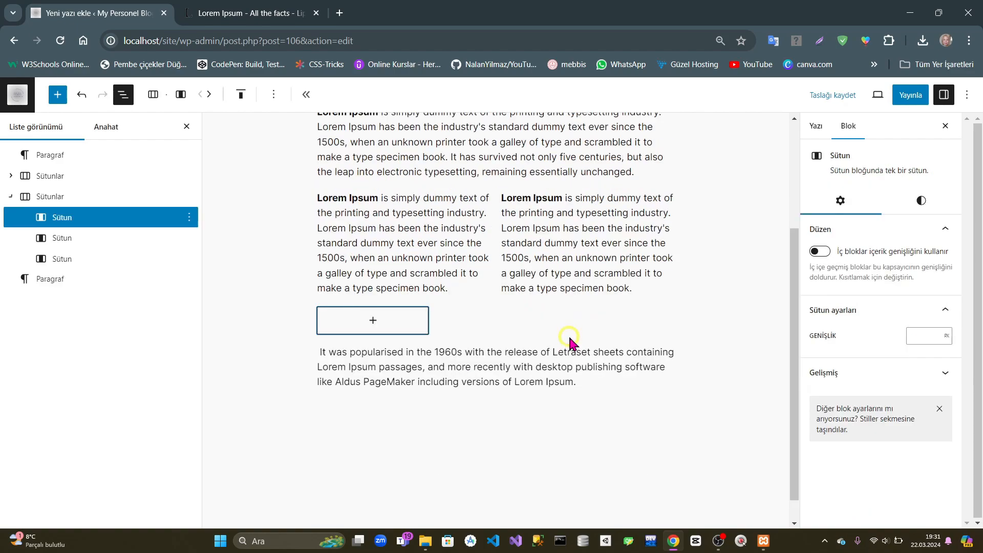
{"action": "left_click", "coordinate": [373, 322]}
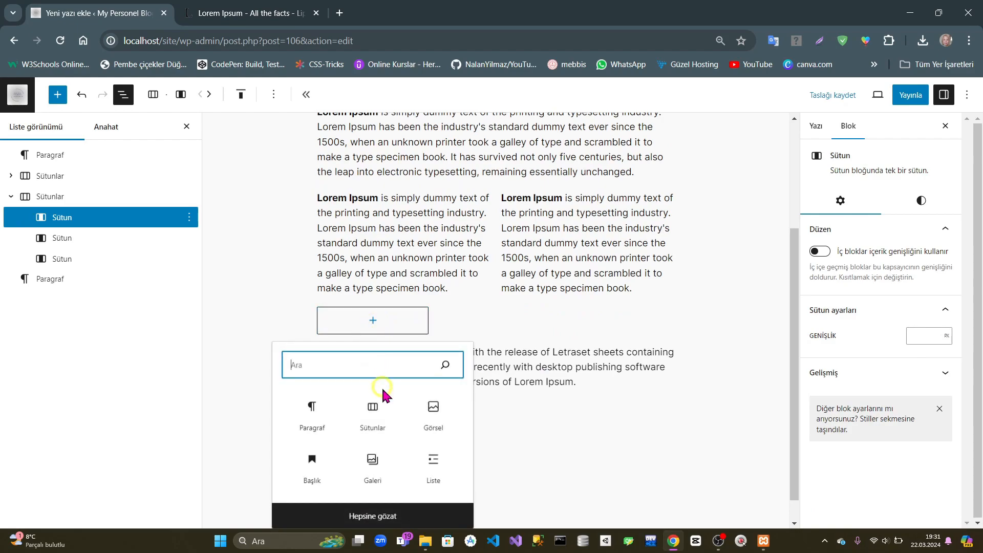
{"action": "left_click", "coordinate": [372, 463]}
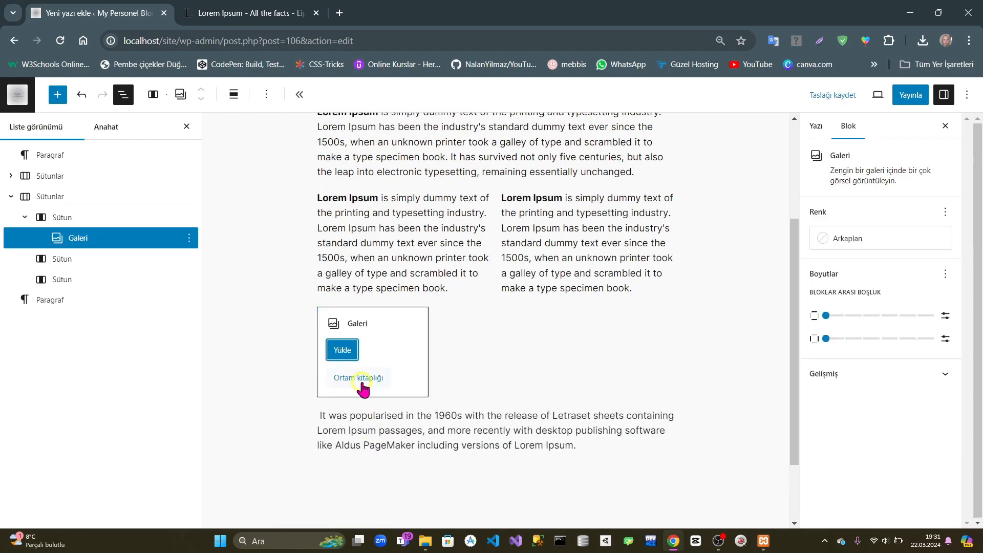
{"action": "left_click", "coordinate": [290, 333]}
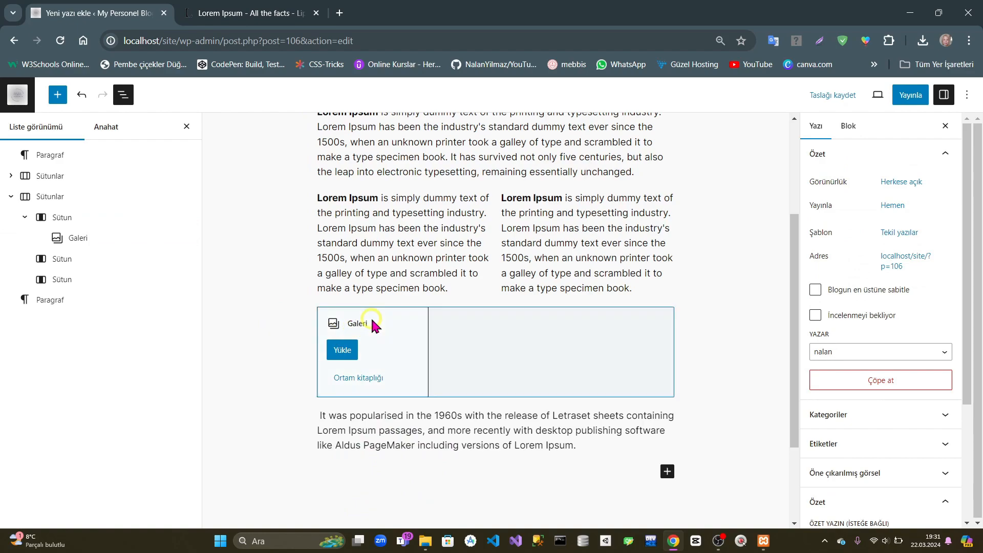
{"action": "left_click", "coordinate": [382, 374]}
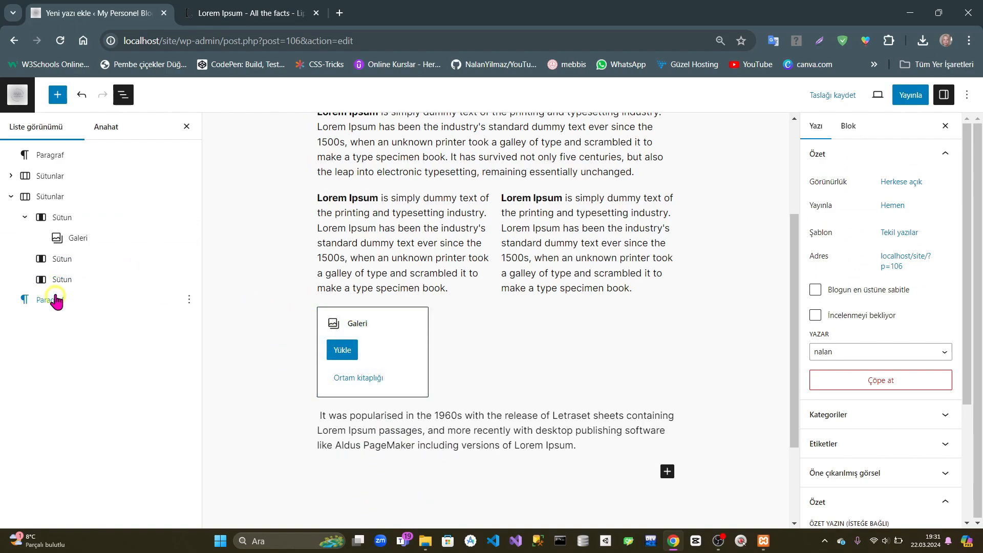
{"action": "left_click", "coordinate": [189, 237]}
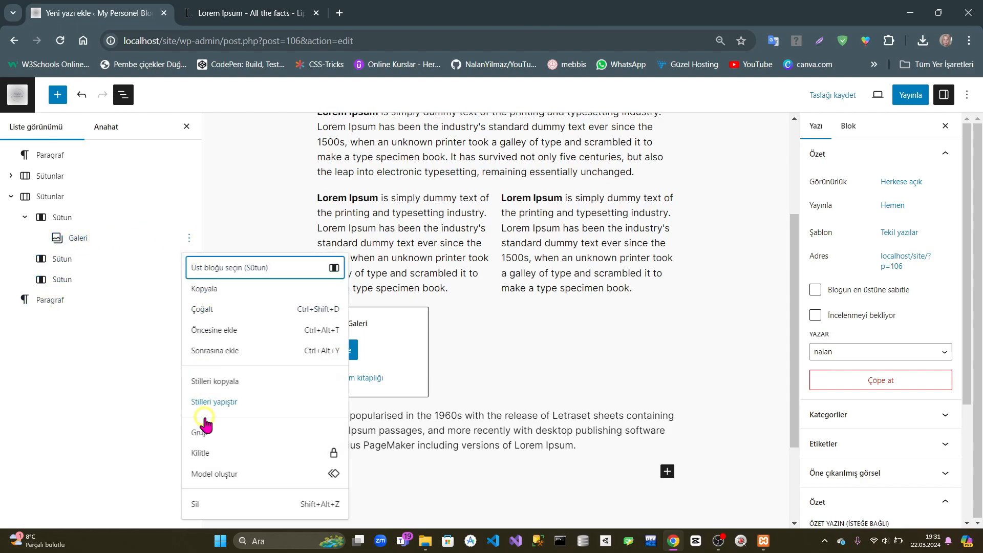
{"action": "left_click", "coordinate": [192, 504]}
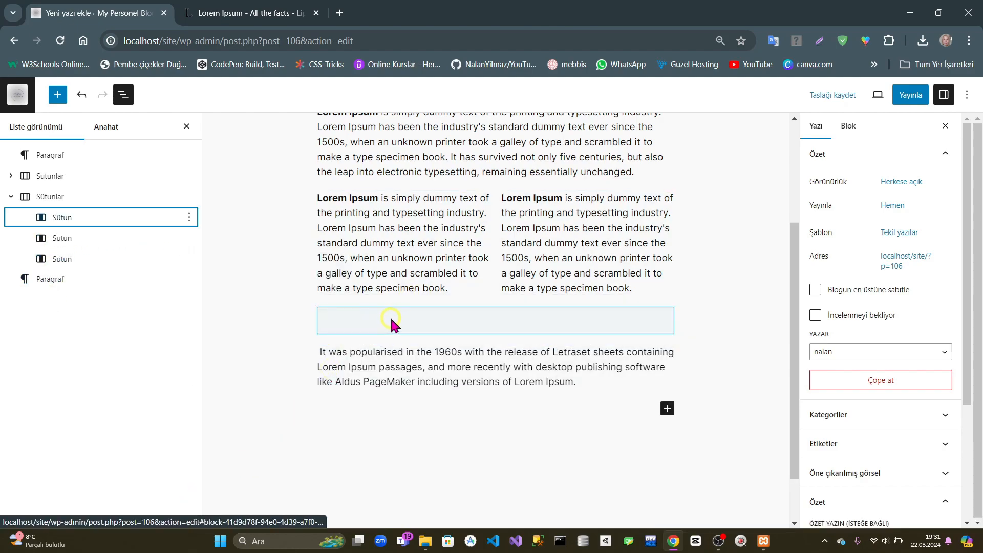
Step: Examine the individual Sütun blocks nested in each of the two Sütunlar blocks through the list view
{"action": "left_click", "coordinate": [15, 197]}
{"action": "left_click", "coordinate": [11, 196]}
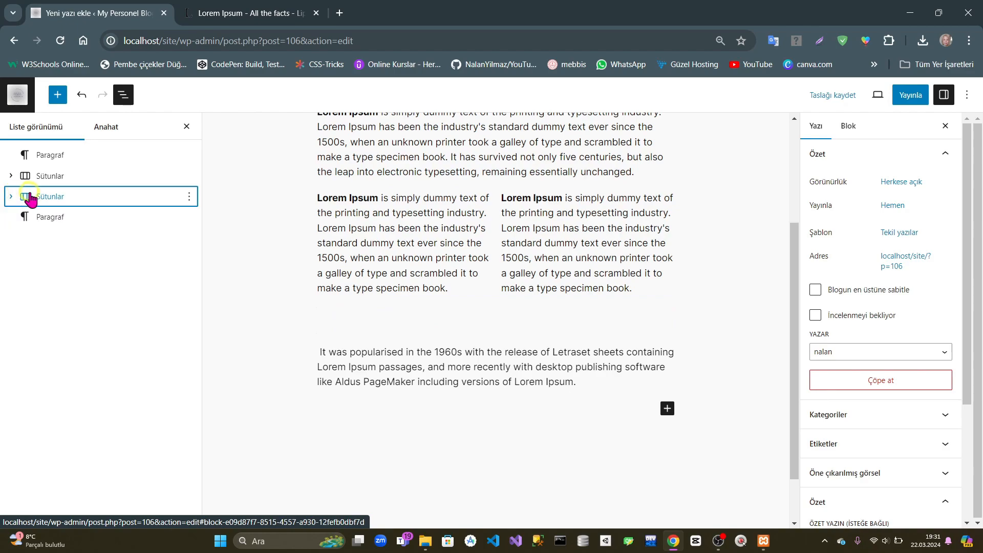
{"action": "left_click", "coordinate": [11, 177]}
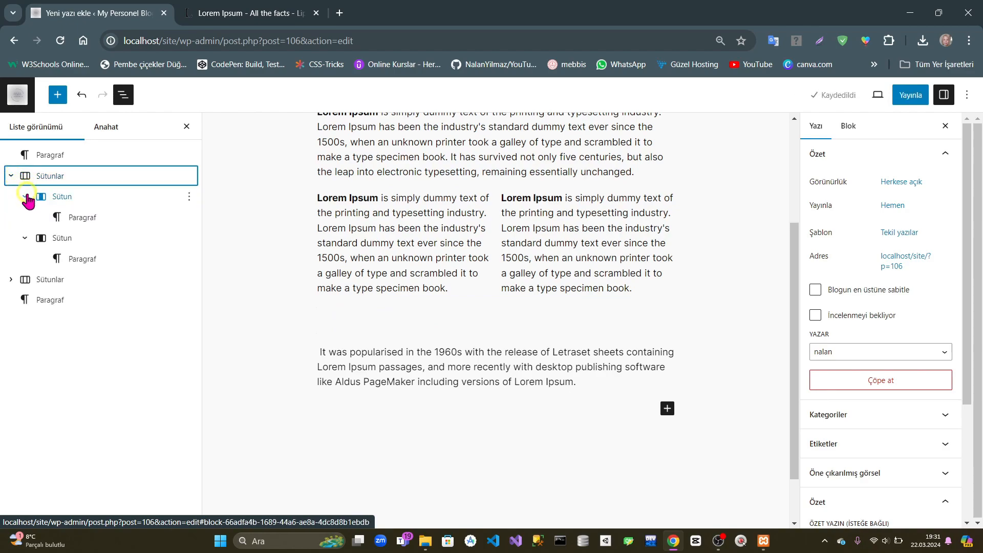
{"action": "left_click", "coordinate": [58, 199]}
{"action": "left_click", "coordinate": [62, 240]}
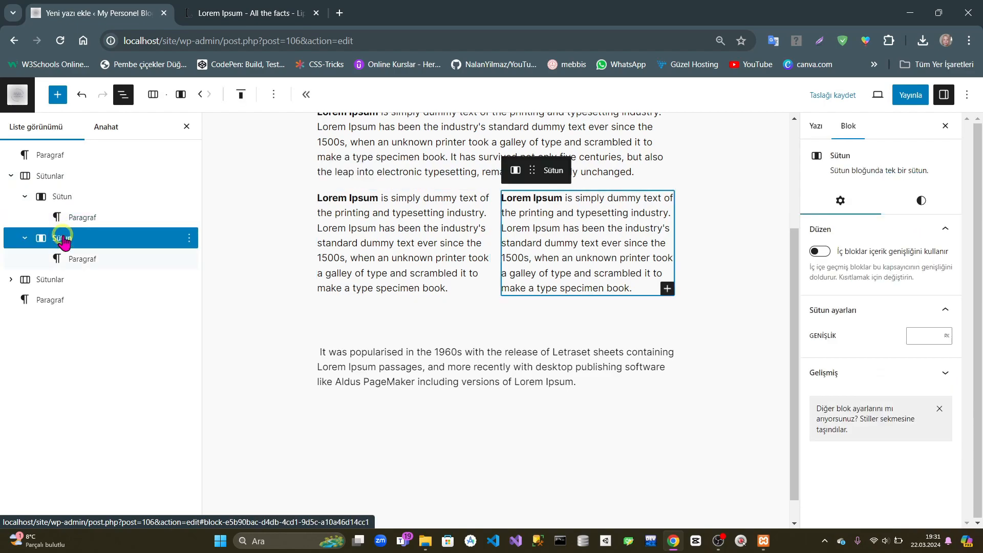
{"action": "left_click", "coordinate": [10, 176]}
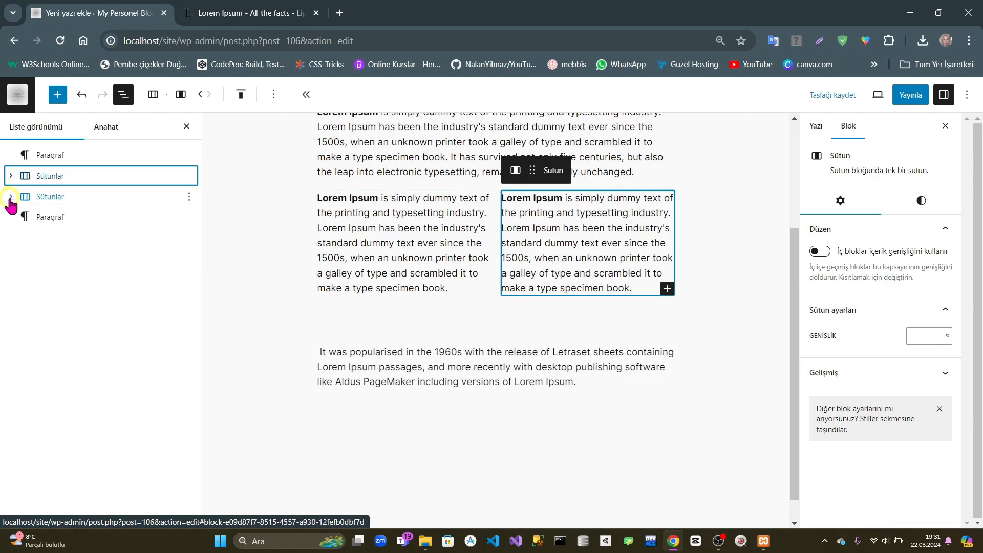
{"action": "left_click", "coordinate": [10, 198]}
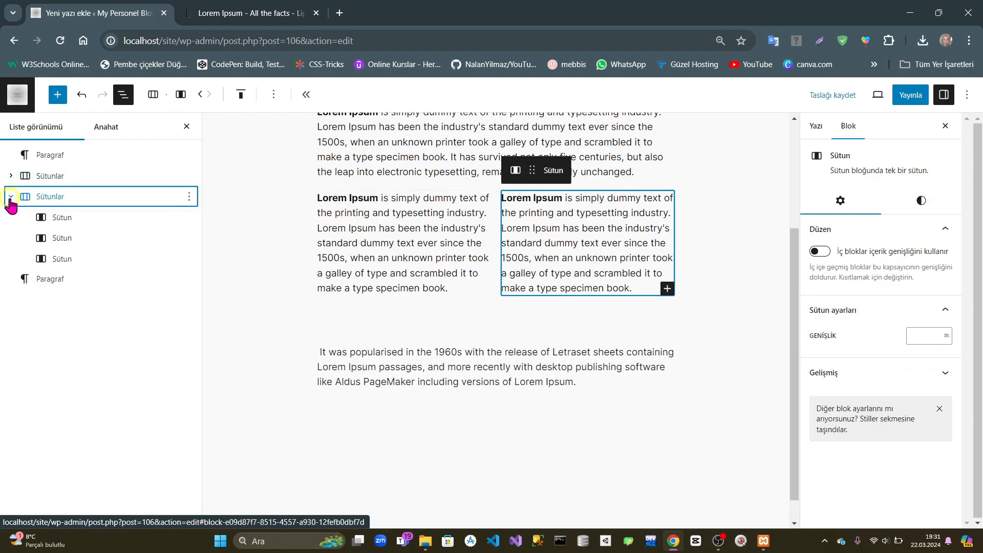
{"action": "left_click", "coordinate": [53, 221]}
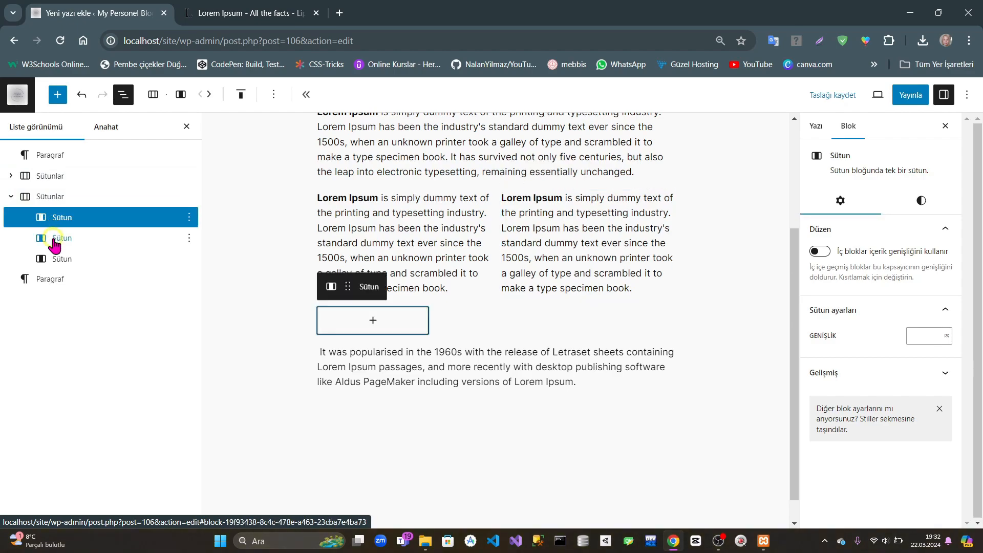
{"action": "left_click", "coordinate": [53, 240]}
{"action": "left_click", "coordinate": [60, 259]}
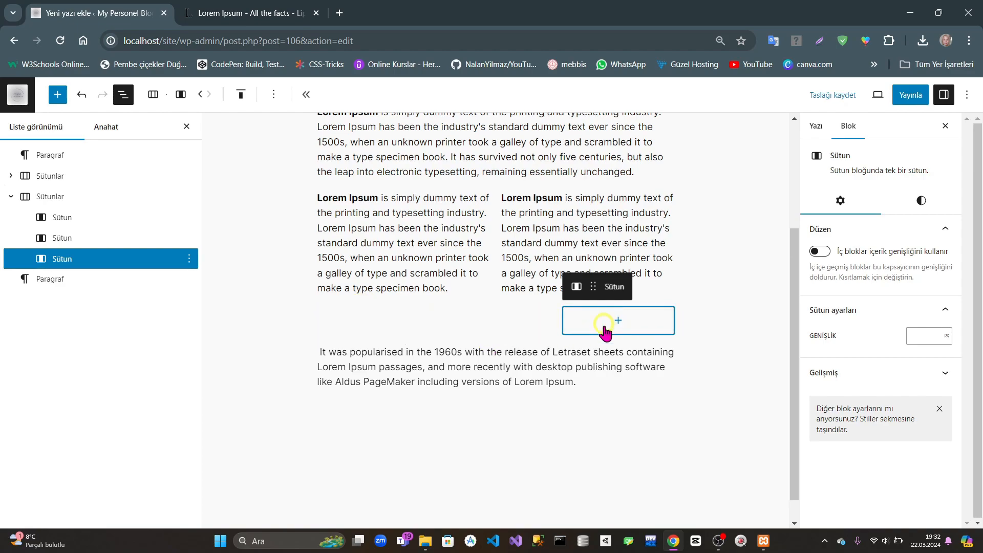
Step: Add a Paragraf block to the first column of the three-column block and paste the copied Lorem Ipsum text
{"action": "left_click", "coordinate": [376, 315]}
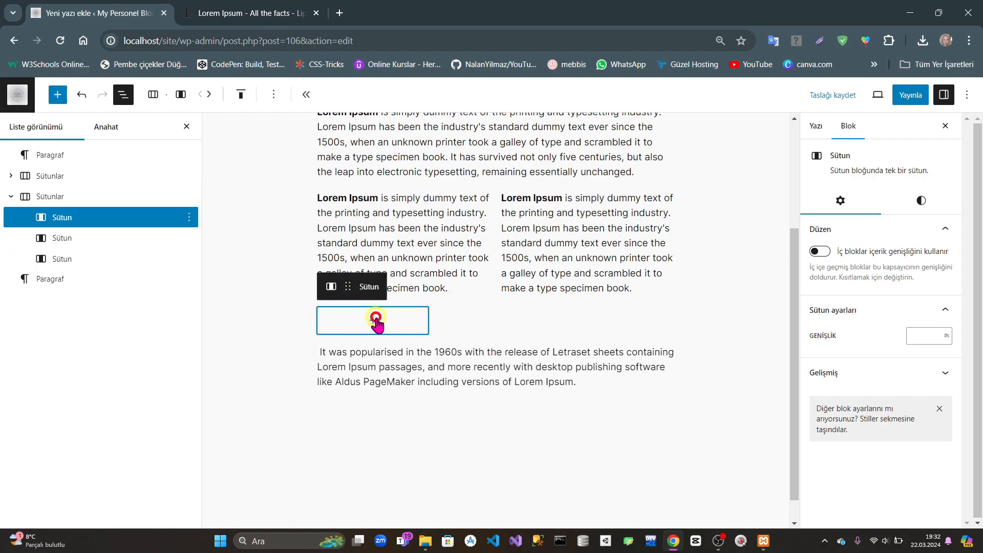
{"action": "left_click", "coordinate": [371, 324]}
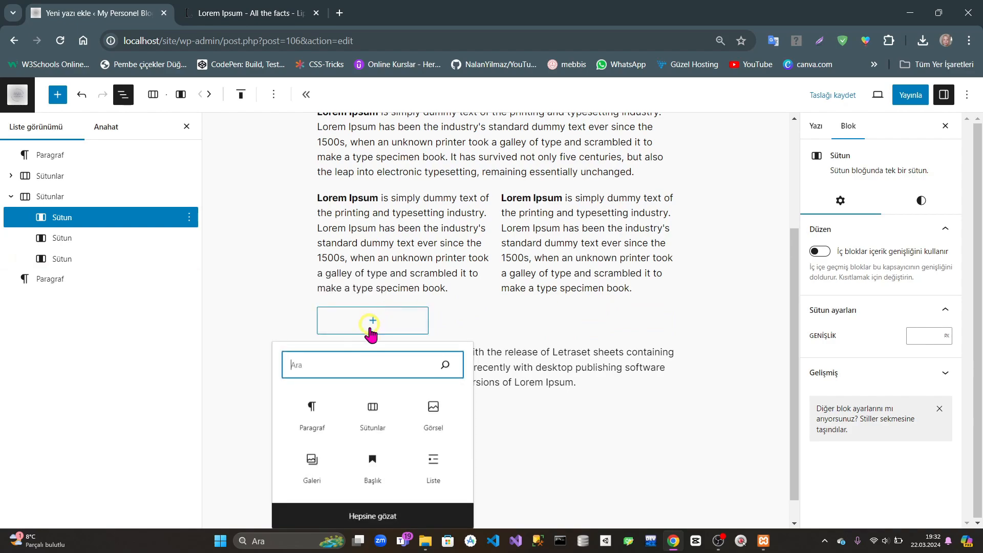
{"action": "left_click", "coordinate": [312, 409]}
{"action": "type", "text": "Lorem Ipsum is simply dummy text of the printing and typesetting industry. Lorem Ipsum has been the industry's standard dummy text ever since the 1500s, when an unknown printer took a galley of type and scrambled it to make a type specimen book."}
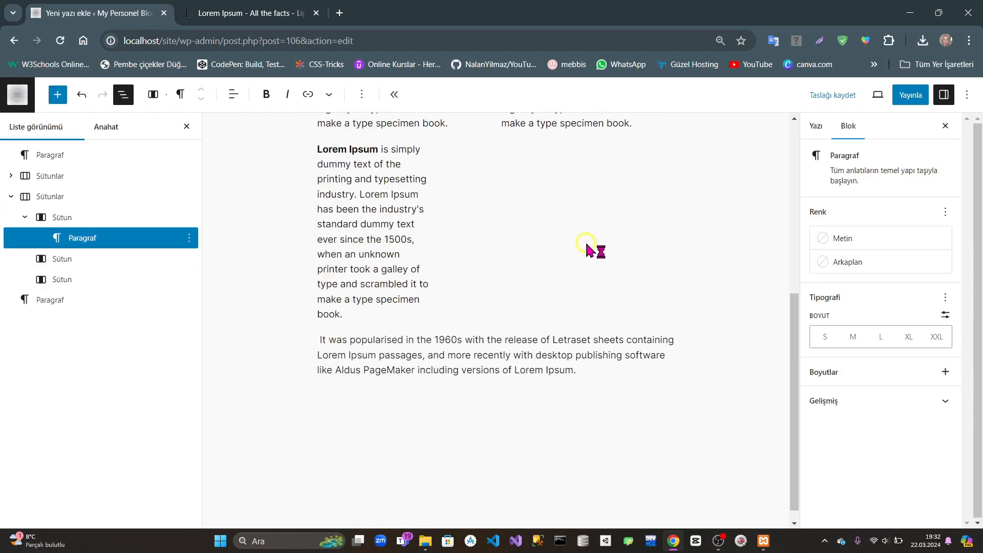
Step: Add a Paragraf block to the third column of the three-column block and paste the copied Lorem Ipsum text
{"action": "left_click", "coordinate": [623, 211]}
{"action": "left_click", "coordinate": [617, 156]}
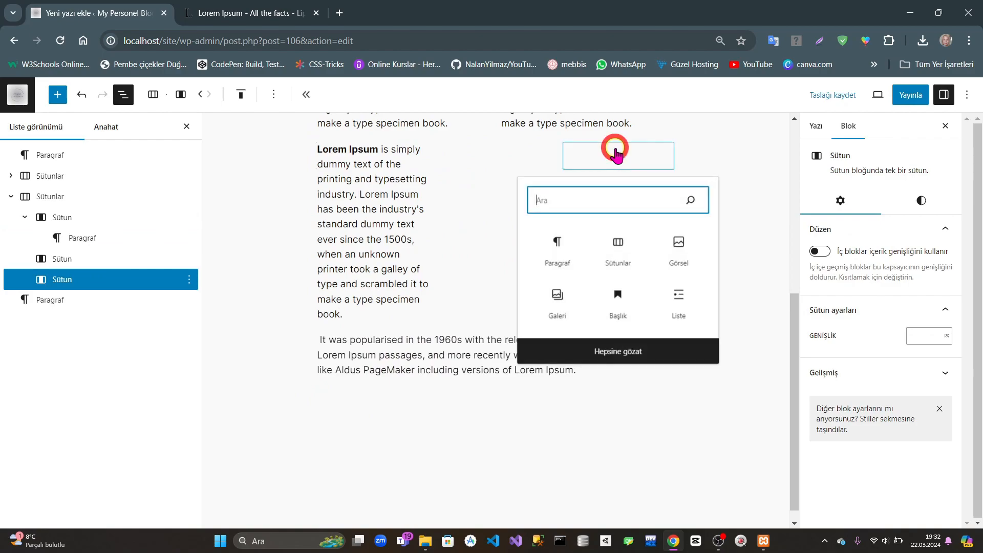
{"action": "left_click", "coordinate": [550, 250]}
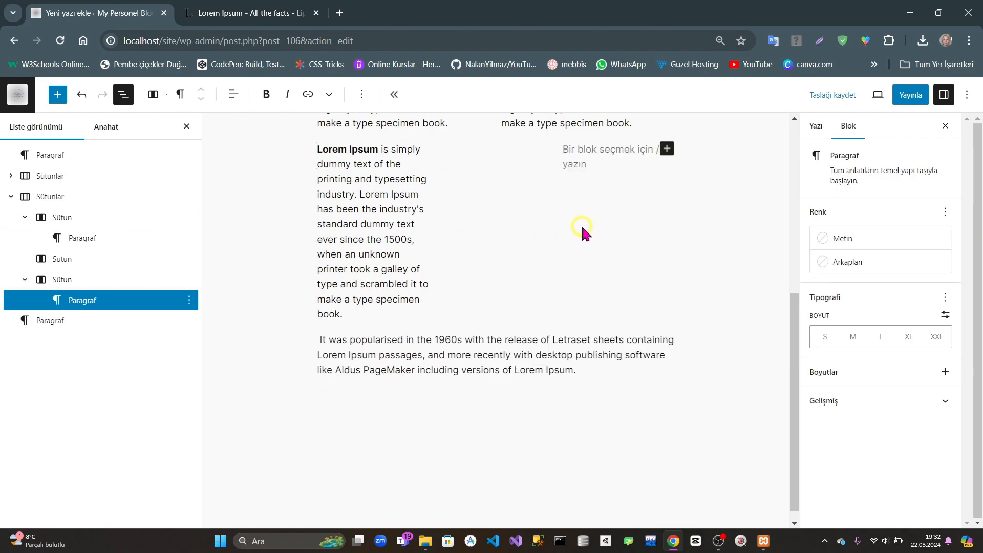
{"action": "type", "text": "Lorem Ipsum is simply dummy text of the printing and typesetting industry. Lorem Ipsum has been the industry's standard dummy text ever since the 1500s, when an unknown printer took a galley of type and scrambled it to make a type specimen book."}
Step: Add a Görsel block to the middle column and fill it with the striped-shirt puppy photo from the Ortam kitaplığı
{"action": "left_click", "coordinate": [496, 179]}
{"action": "left_click", "coordinate": [496, 140]}
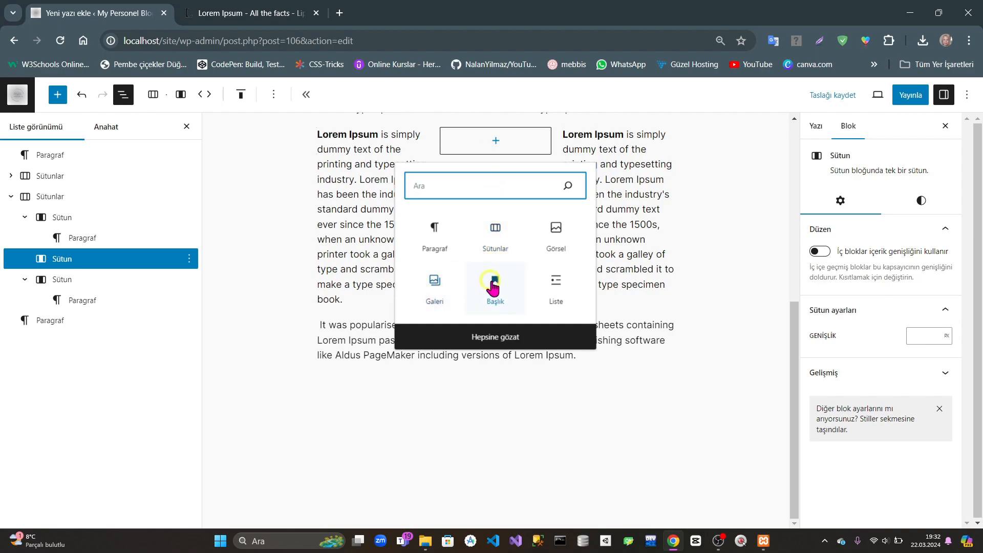
{"action": "left_click", "coordinate": [574, 248]}
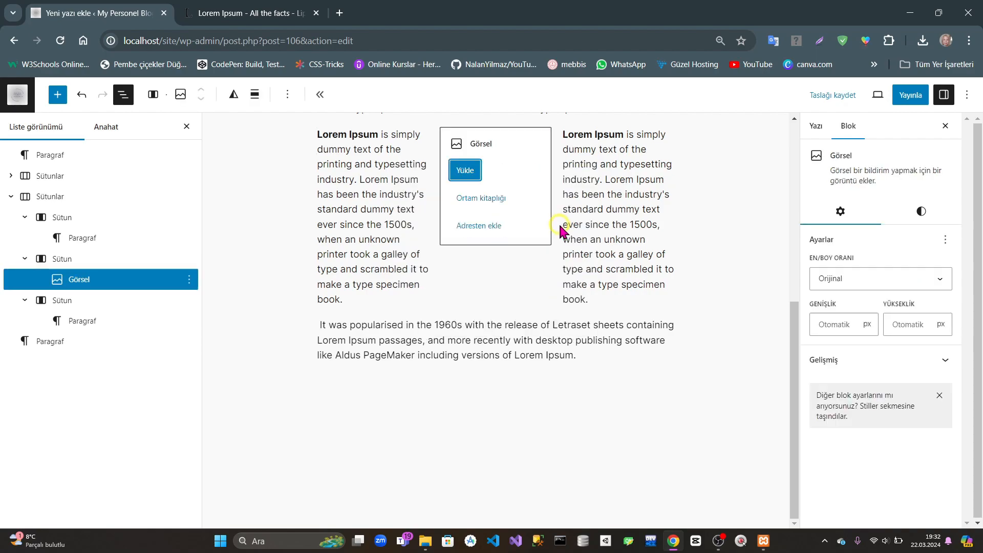
{"action": "left_click", "coordinate": [492, 200]}
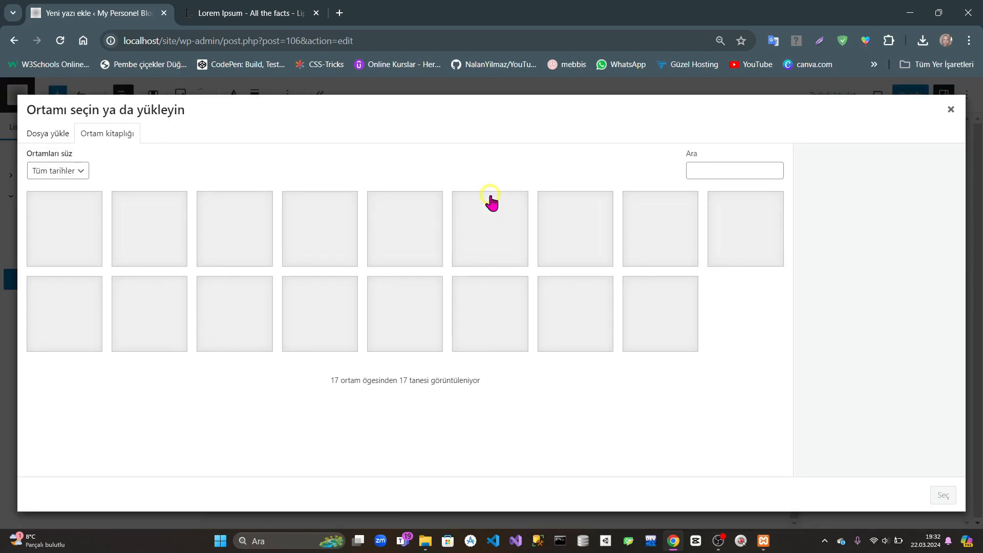
{"action": "left_click", "coordinate": [65, 225]}
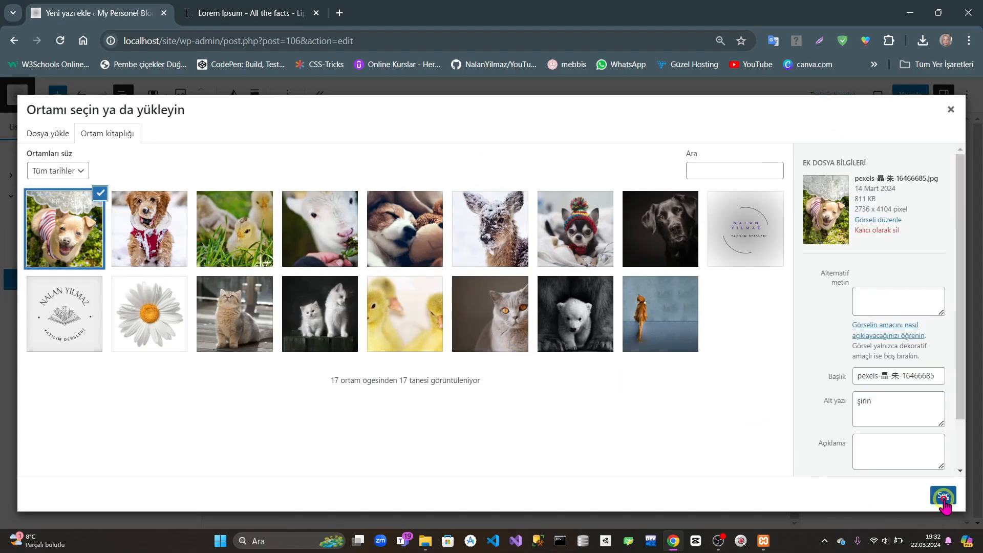
{"action": "left_click", "coordinate": [943, 495]}
Step: Examine the opening paragraph and the two-column and three-column Sütunlar blocks, selecting each one and collapsing the three-column block in the list view
{"action": "scroll", "coordinate": [274, 277], "scroll_direction": "up", "scroll_amount": 1}
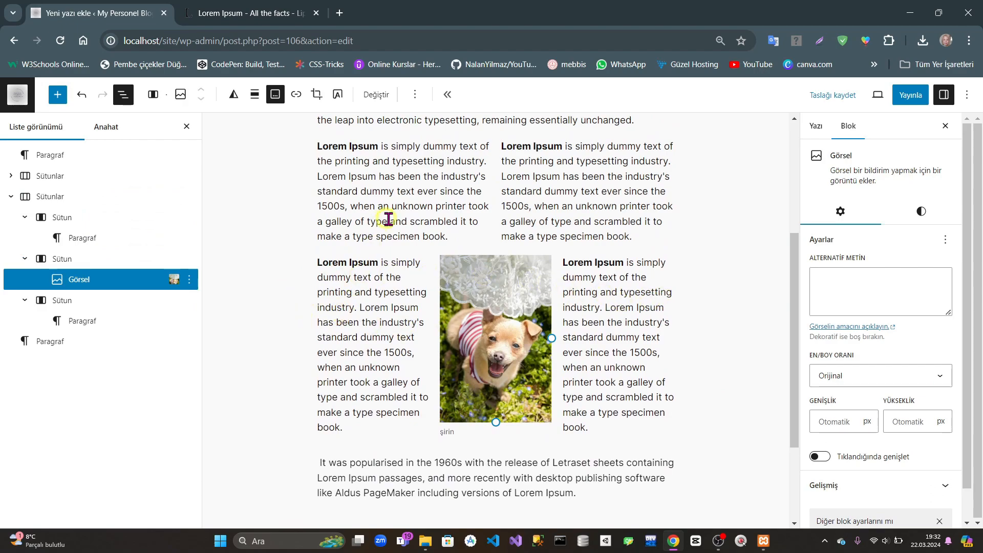
{"action": "scroll", "coordinate": [388, 220], "scroll_direction": "up", "scroll_amount": 3}
{"action": "scroll", "coordinate": [450, 286], "scroll_direction": "down", "scroll_amount": 1}
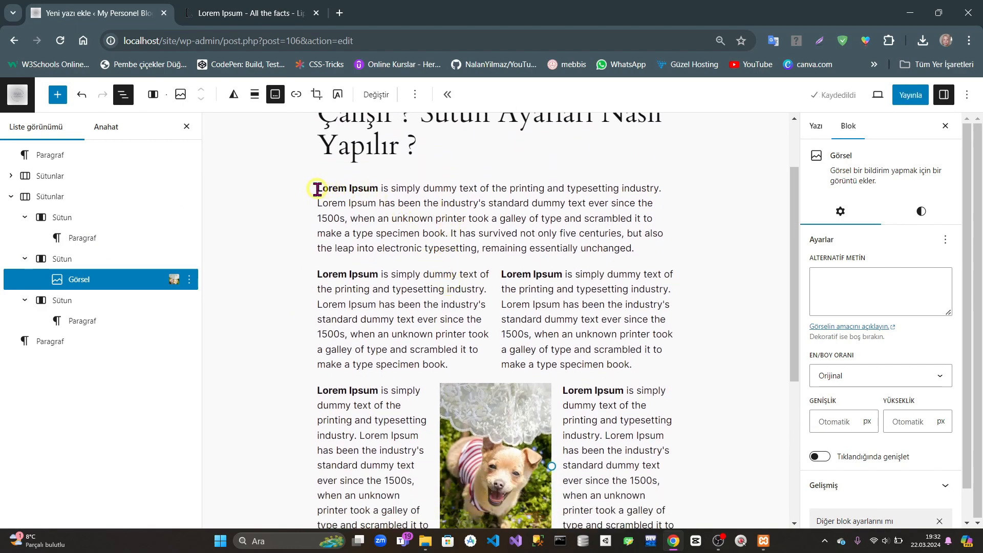
{"action": "left_click", "coordinate": [330, 190]}
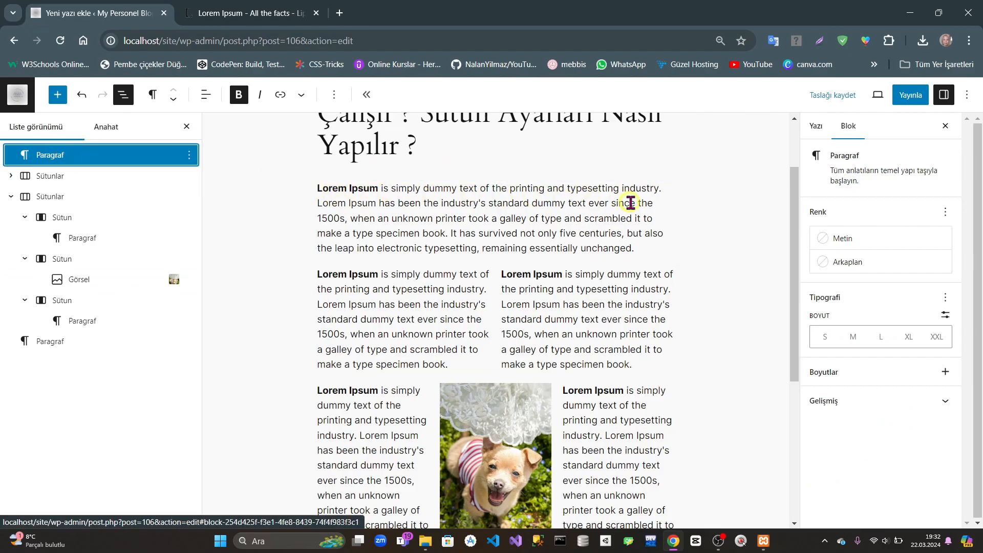
{"action": "left_click", "coordinate": [39, 176]}
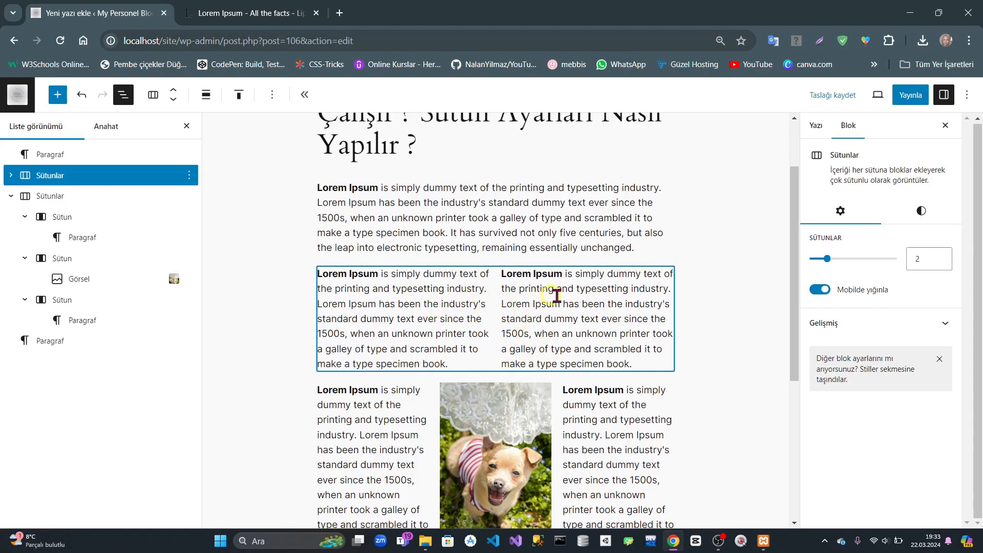
{"action": "left_click", "coordinate": [12, 196]}
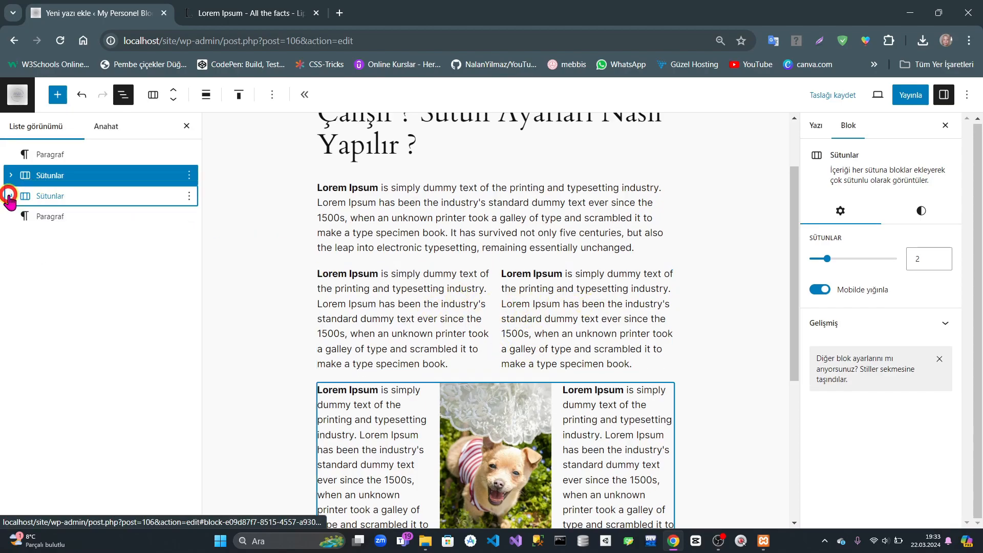
{"action": "left_click", "coordinate": [41, 197]}
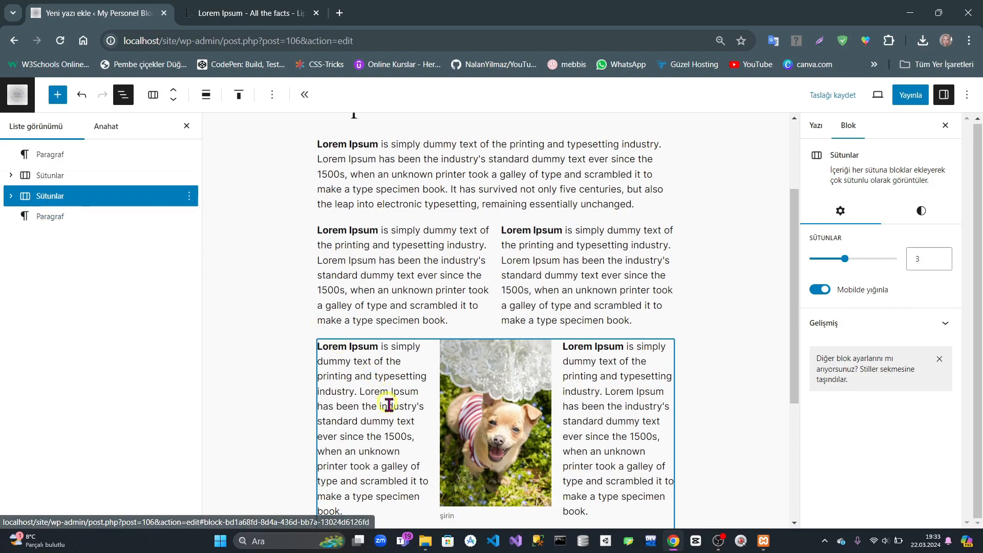
Step: Insert a third Sütunlar block below the three-column one and give it the 66 / 33 layout
{"action": "scroll", "coordinate": [454, 421], "scroll_direction": "down", "scroll_amount": 3}
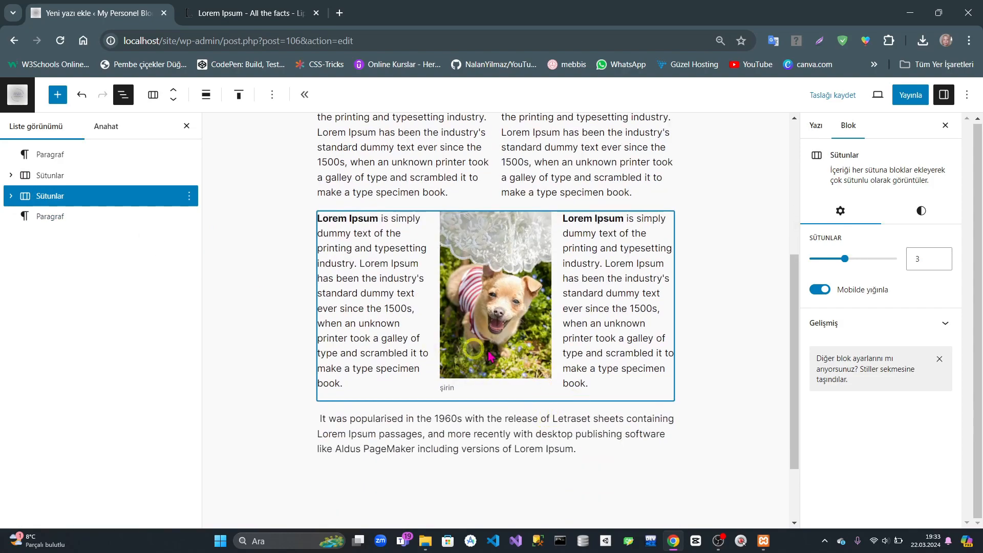
{"action": "left_click", "coordinate": [495, 406]}
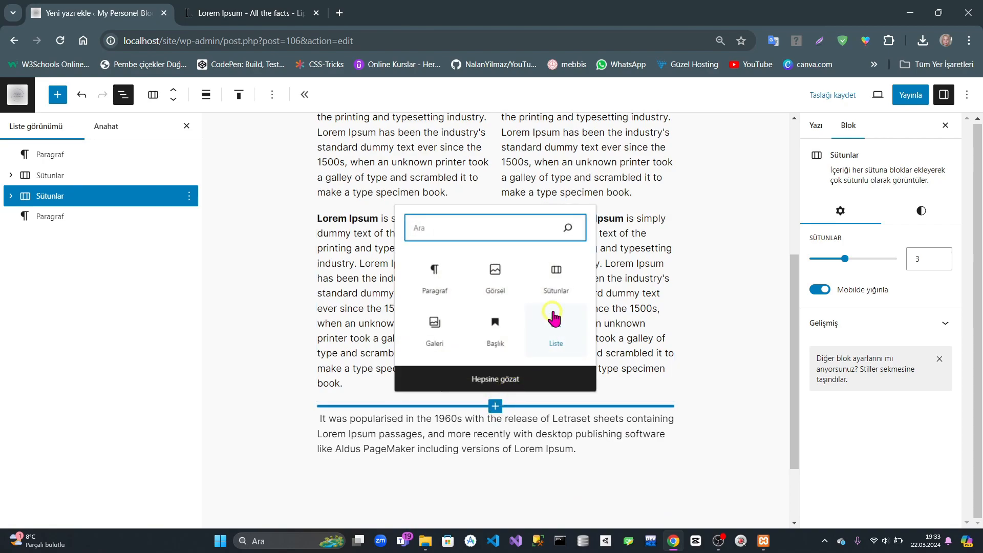
{"action": "left_click", "coordinate": [556, 276]}
{"action": "scroll", "coordinate": [512, 389], "scroll_direction": "down", "scroll_amount": 3}
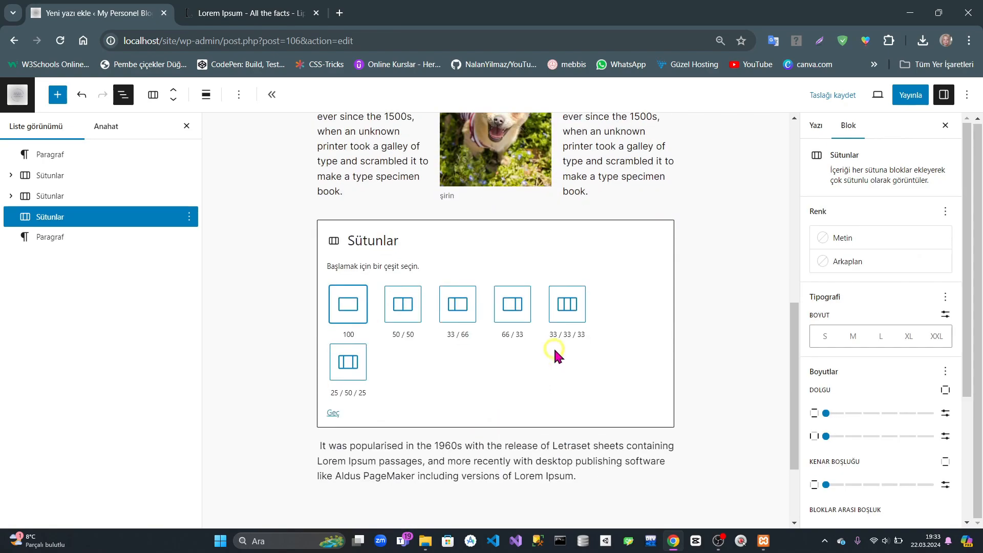
{"action": "left_click", "coordinate": [517, 309]}
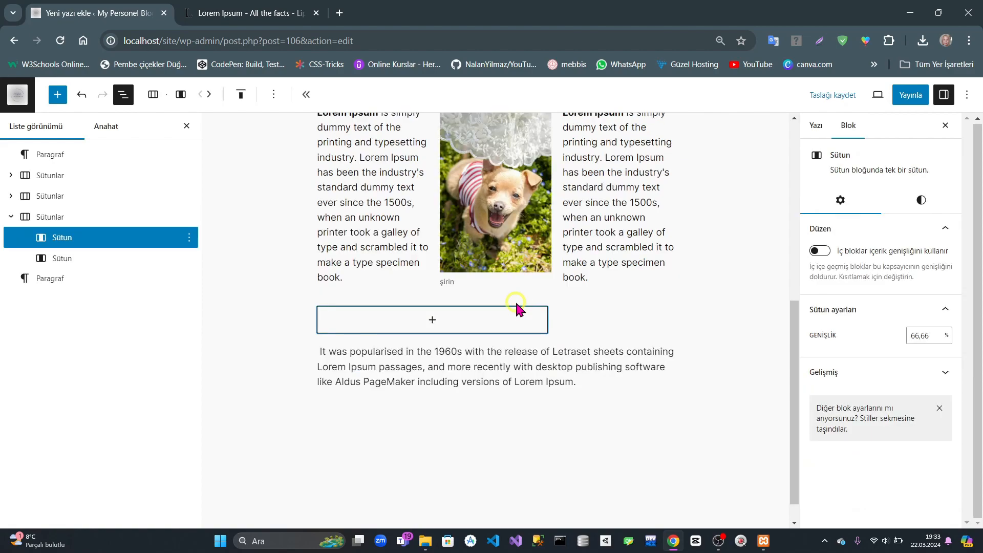
Step: Add a Görsel block to the wide column and fill it with the striped-shirt puppy photo from the Ortam kitaplığı
{"action": "left_click", "coordinate": [433, 320]}
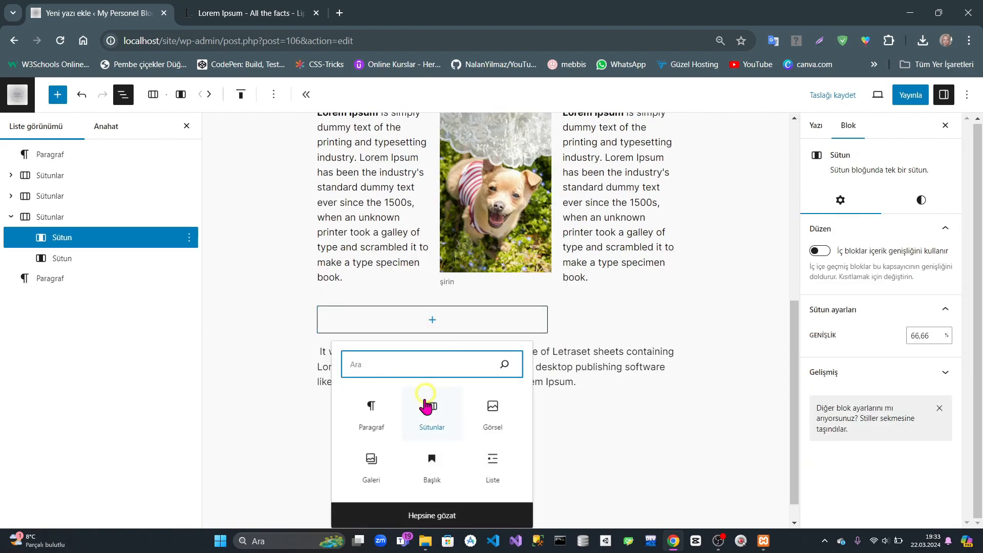
{"action": "left_click", "coordinate": [501, 409]}
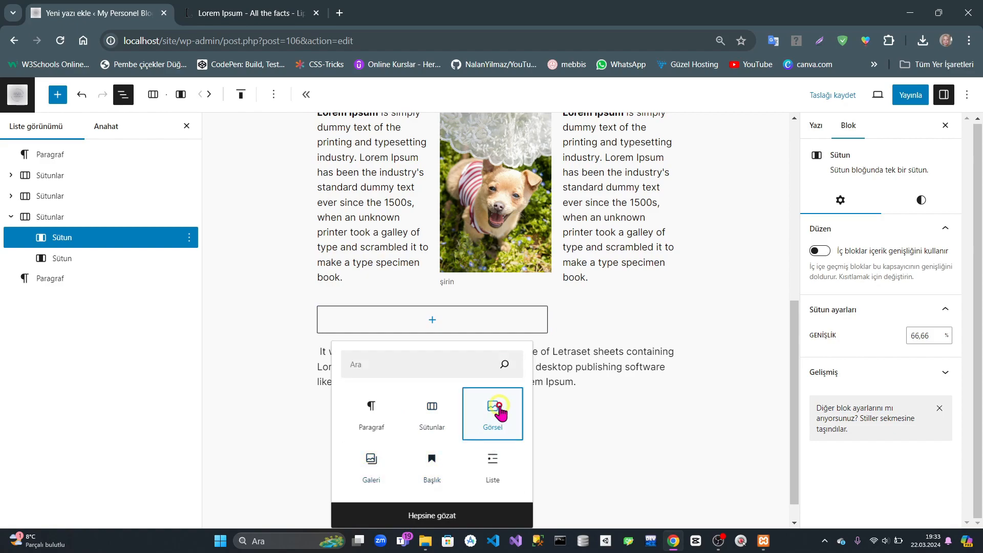
{"action": "left_click", "coordinate": [357, 378]}
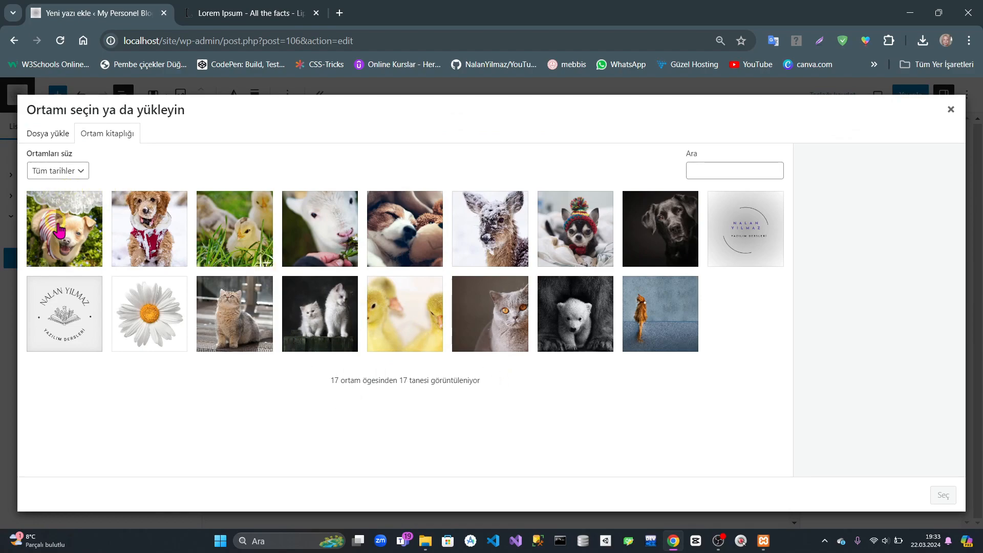
{"action": "left_click", "coordinate": [80, 229]}
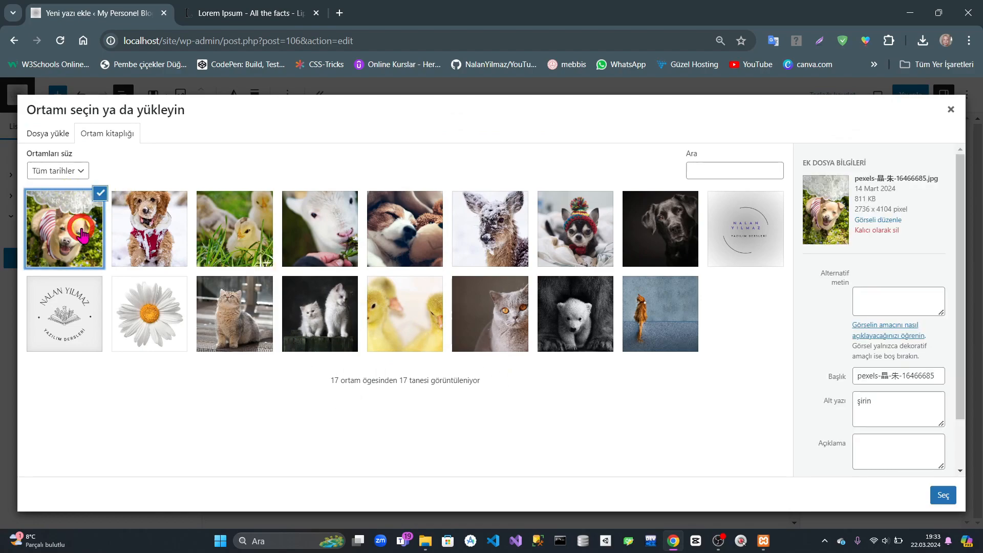
{"action": "left_click", "coordinate": [943, 495]}
Step: Add a Paragraf block to the narrow column of the 66 / 33 block
{"action": "scroll", "coordinate": [553, 399], "scroll_direction": "down", "scroll_amount": 3}
{"action": "left_click", "coordinate": [626, 315]}
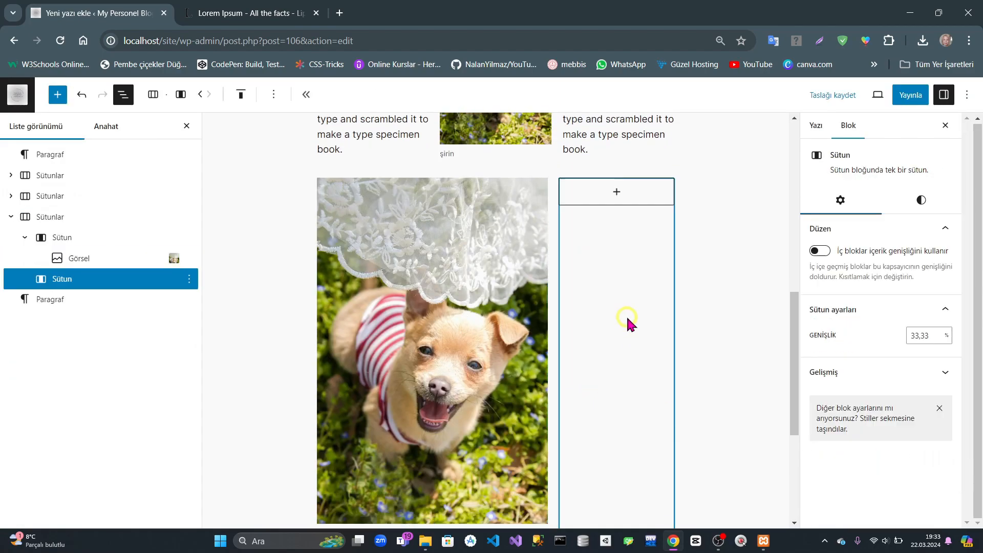
{"action": "left_click", "coordinate": [617, 194]}
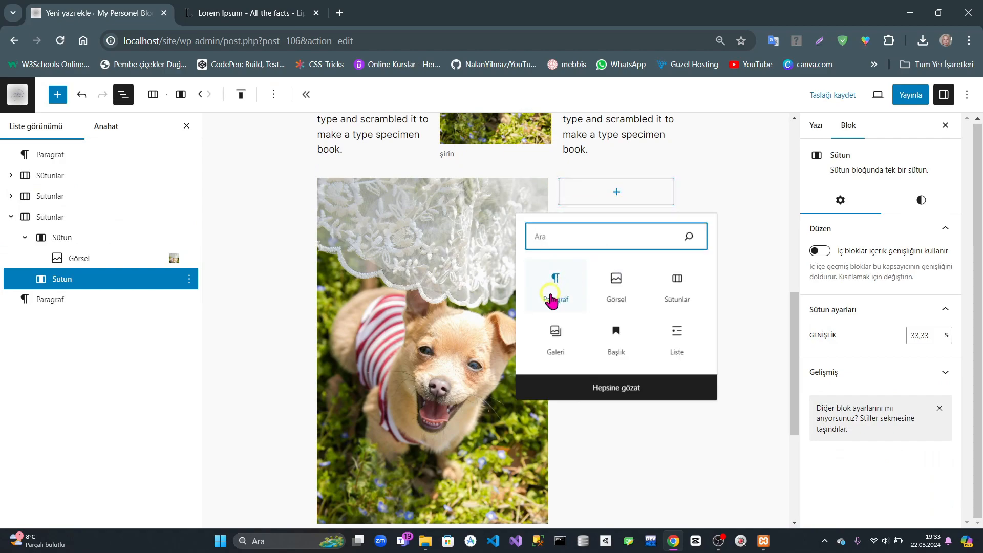
{"action": "left_click", "coordinate": [558, 291]}
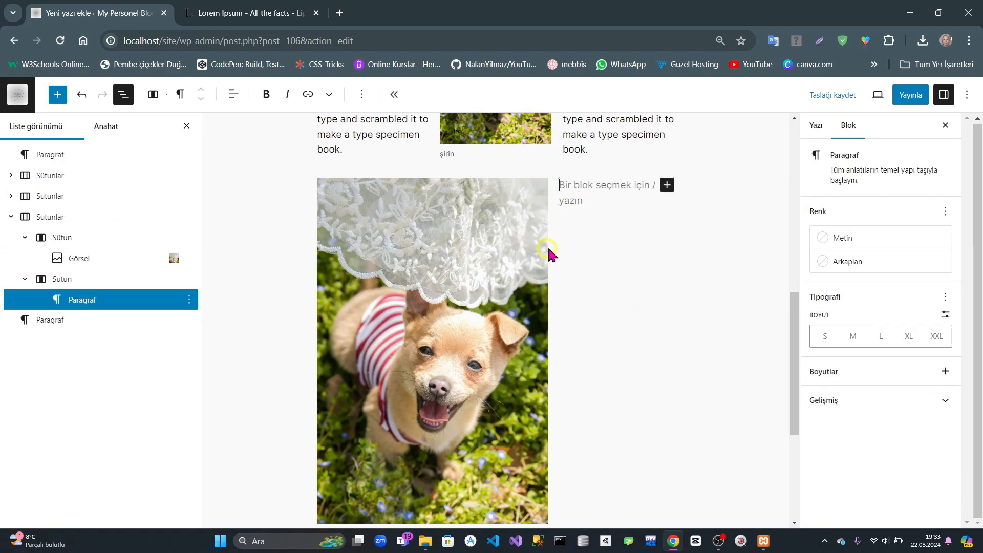
Step: Copy the "Why do we use it?" text from lipsum.com and paste it into the narrow column's paragraph
{"action": "left_click", "coordinate": [295, 18]}
{"action": "left_click_drag", "start_coordinate": [497, 210], "coordinate": [627, 323]}
{"action": "key", "text": "ctrl+c"}
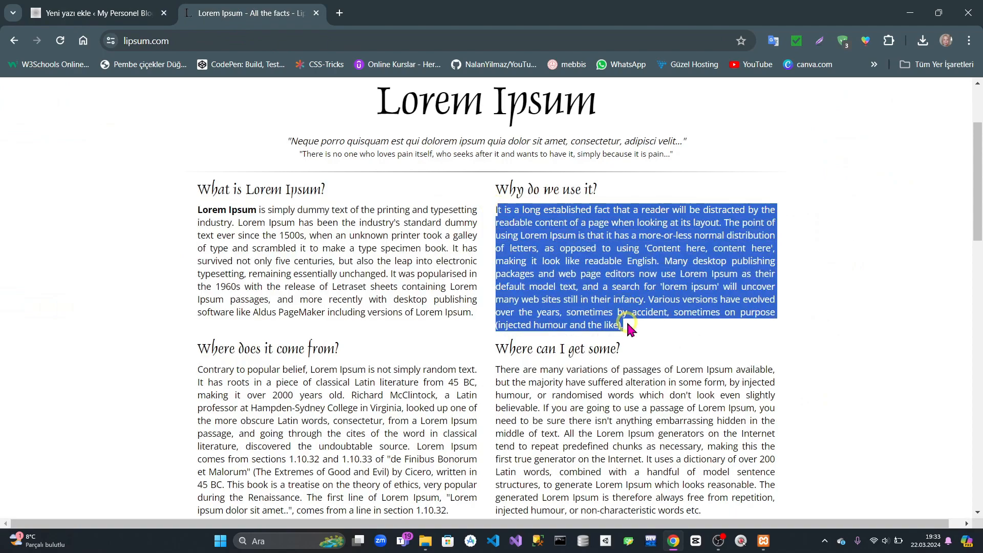
{"action": "left_click", "coordinate": [130, 16]}
{"action": "left_click", "coordinate": [592, 186]}
{"action": "key", "text": "ctrl+v"}
Step: Save the post as a draft and preview it in a new tab
{"action": "scroll", "coordinate": [586, 338], "scroll_direction": "up", "scroll_amount": 5}
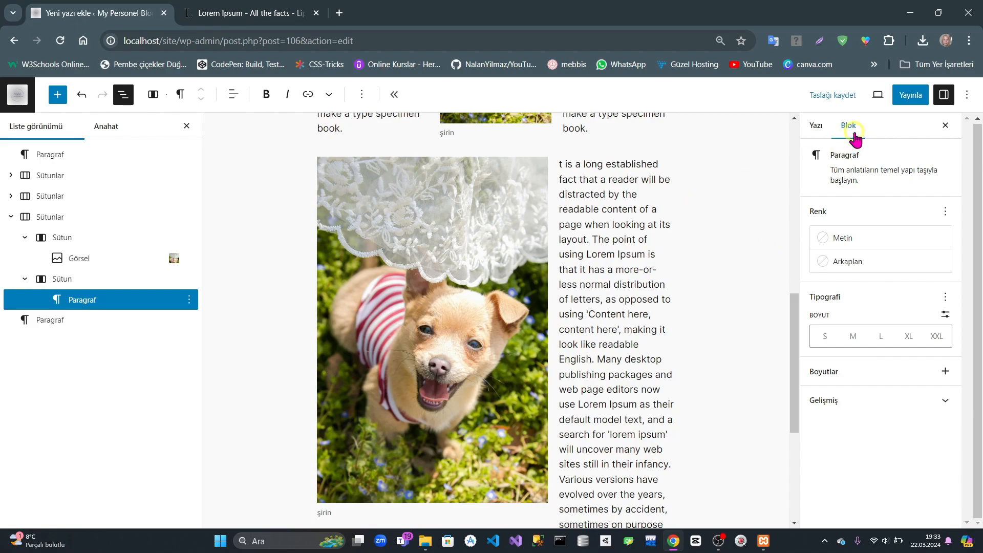
{"action": "left_click", "coordinate": [841, 100]}
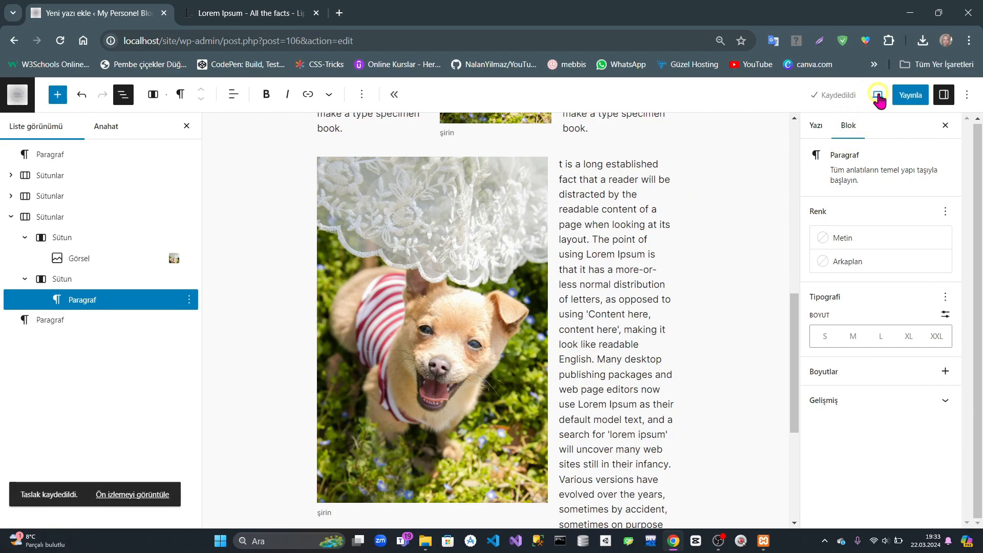
{"action": "left_click", "coordinate": [878, 96]}
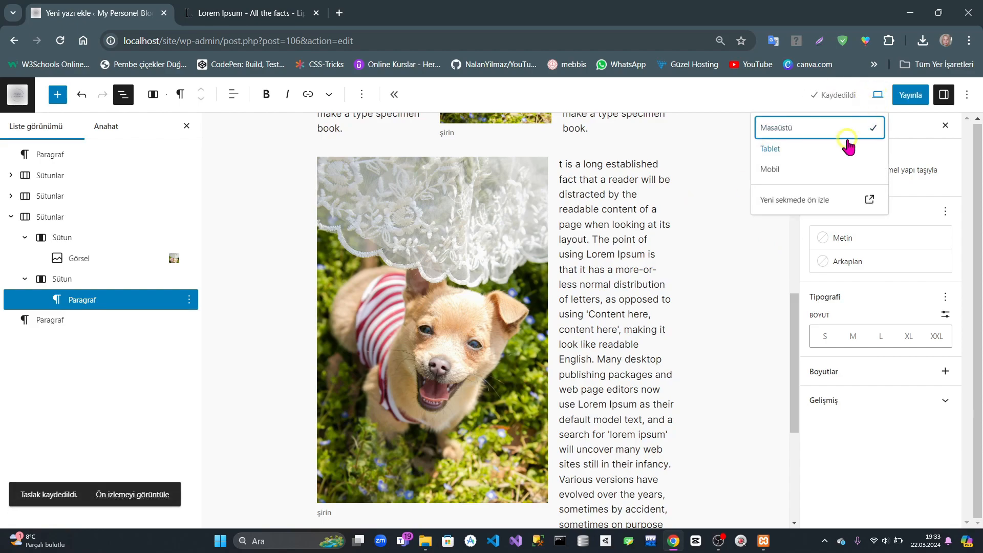
{"action": "left_click", "coordinate": [799, 199]}
Step: Examine the two-column, three-column and 66 / 33 layouts in the previewed post, then close the preview and return to the editor
{"action": "scroll", "coordinate": [678, 294], "scroll_direction": "down", "scroll_amount": 4}
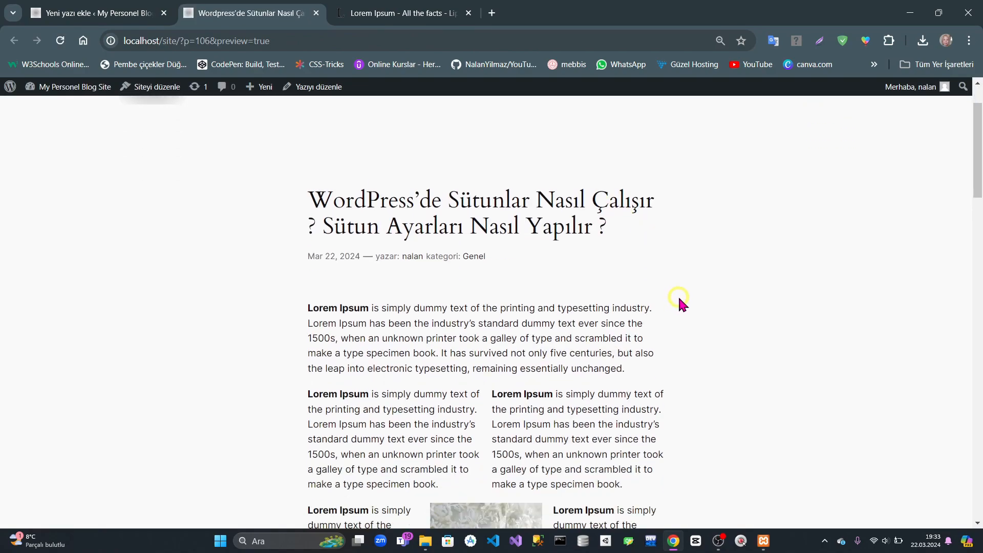
{"action": "scroll", "coordinate": [684, 287], "scroll_direction": "down", "scroll_amount": 1}
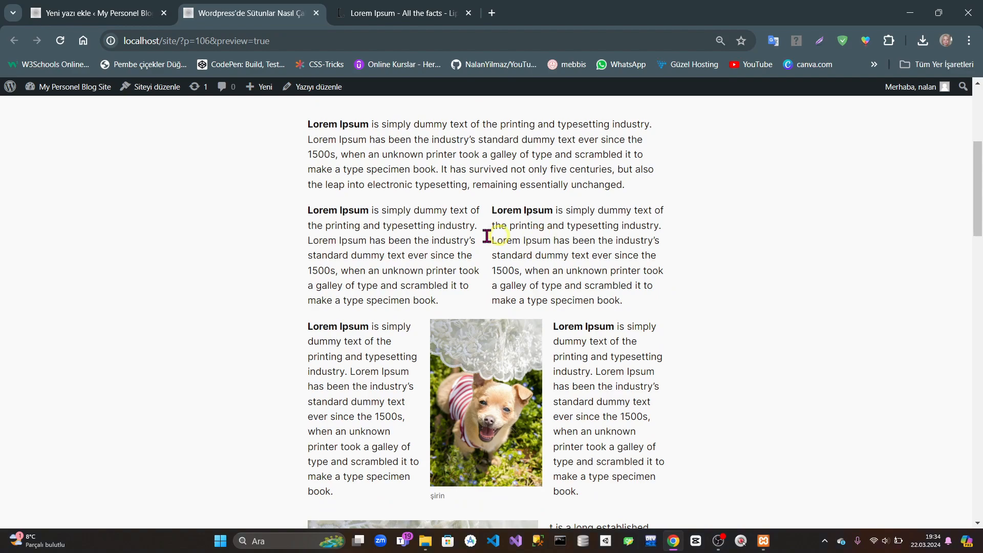
{"action": "scroll", "coordinate": [628, 259], "scroll_direction": "down", "scroll_amount": 3}
{"action": "scroll", "coordinate": [572, 261], "scroll_direction": "up", "scroll_amount": 1}
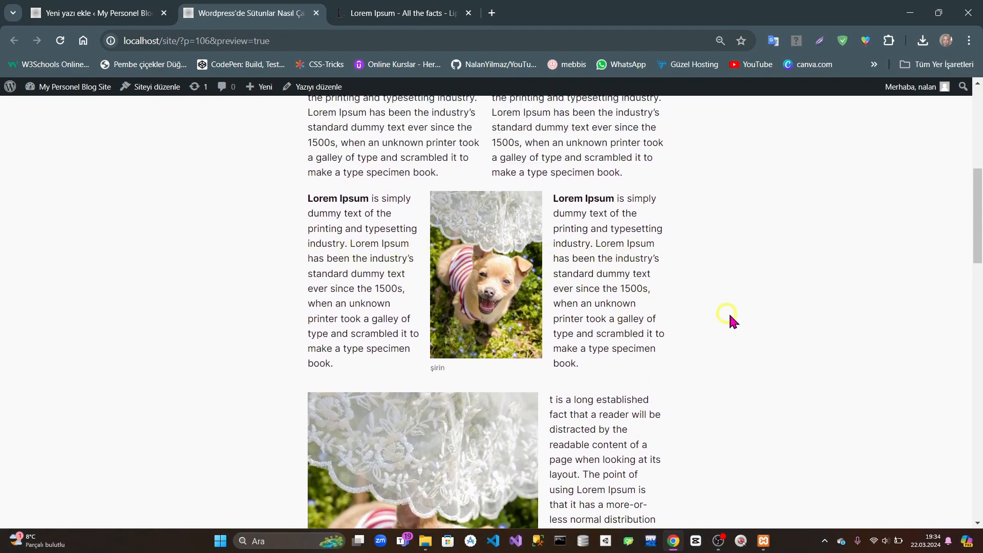
{"action": "scroll", "coordinate": [780, 314], "scroll_direction": "down", "scroll_amount": 5}
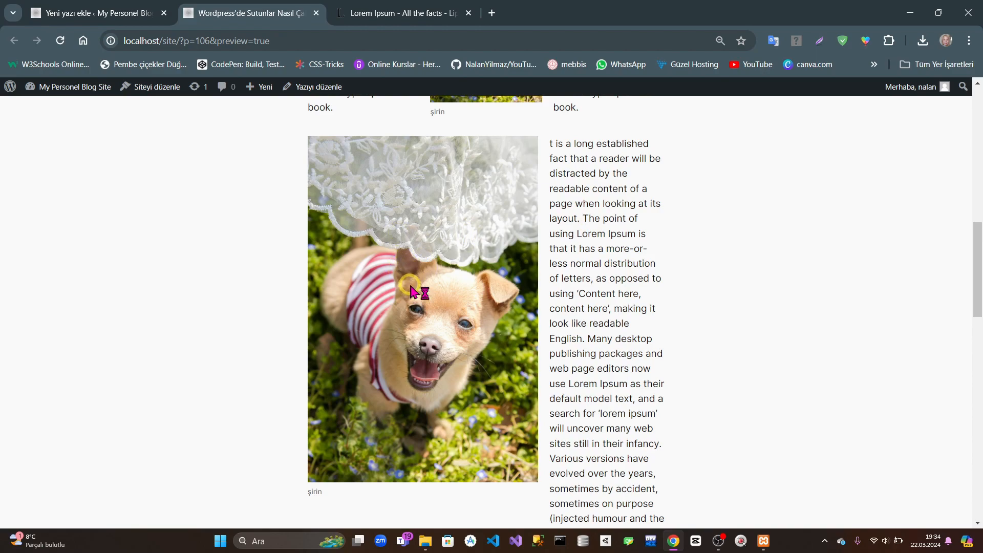
{"action": "scroll", "coordinate": [412, 288], "scroll_direction": "down", "scroll_amount": 3}
{"action": "scroll", "coordinate": [420, 285], "scroll_direction": "up", "scroll_amount": 2}
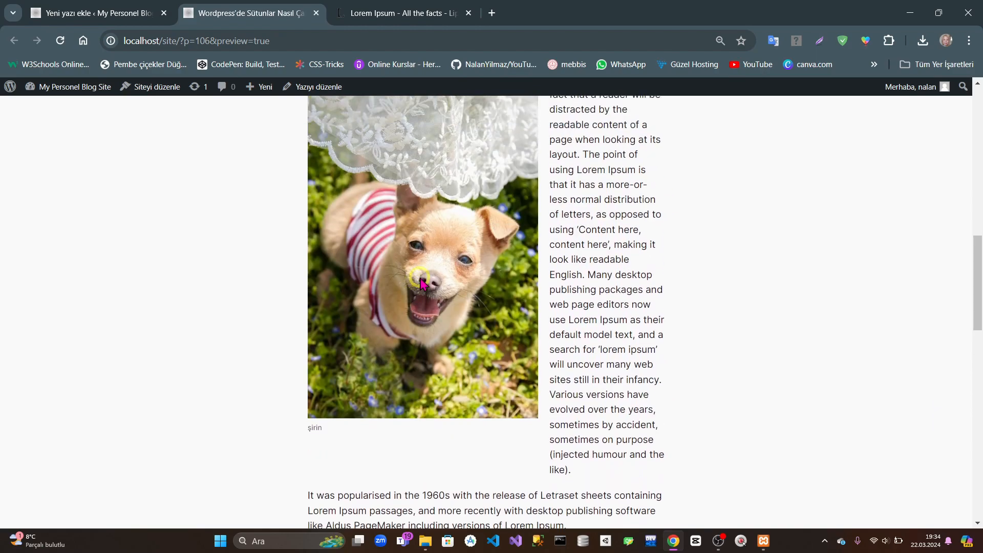
{"action": "scroll", "coordinate": [420, 282], "scroll_direction": "up", "scroll_amount": 1}
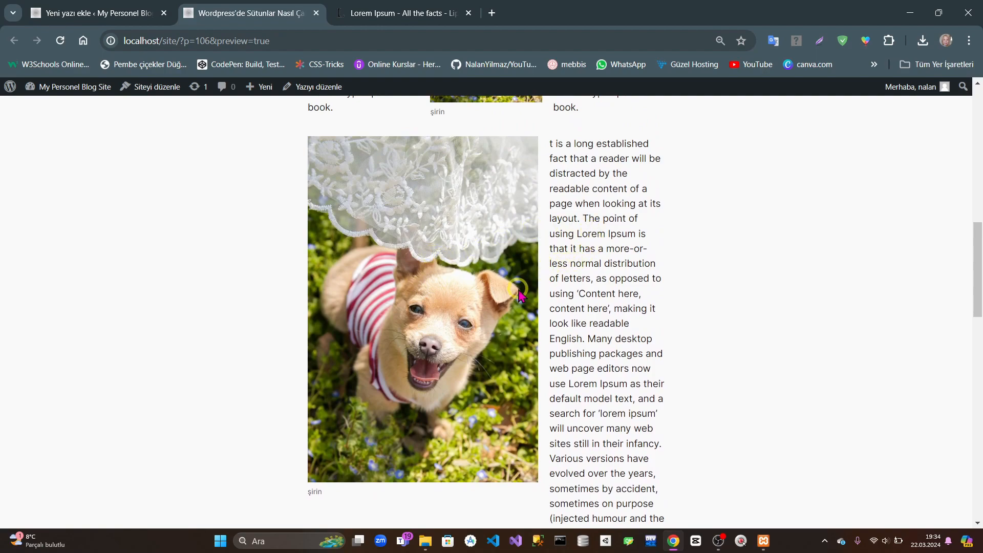
{"action": "scroll", "coordinate": [491, 335], "scroll_direction": "down", "scroll_amount": 1}
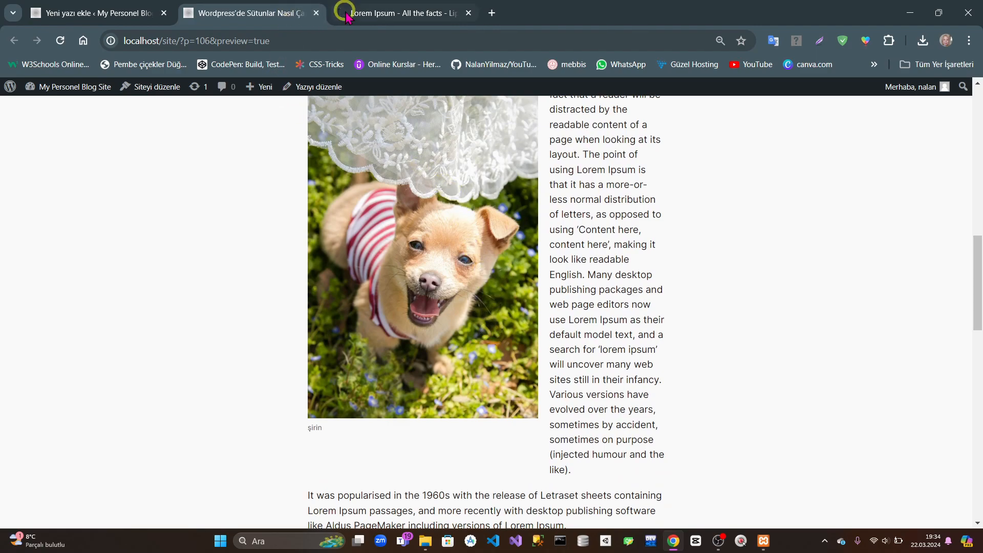
{"action": "left_click", "coordinate": [316, 13]}
{"action": "scroll", "coordinate": [509, 285], "scroll_direction": "down", "scroll_amount": 5}
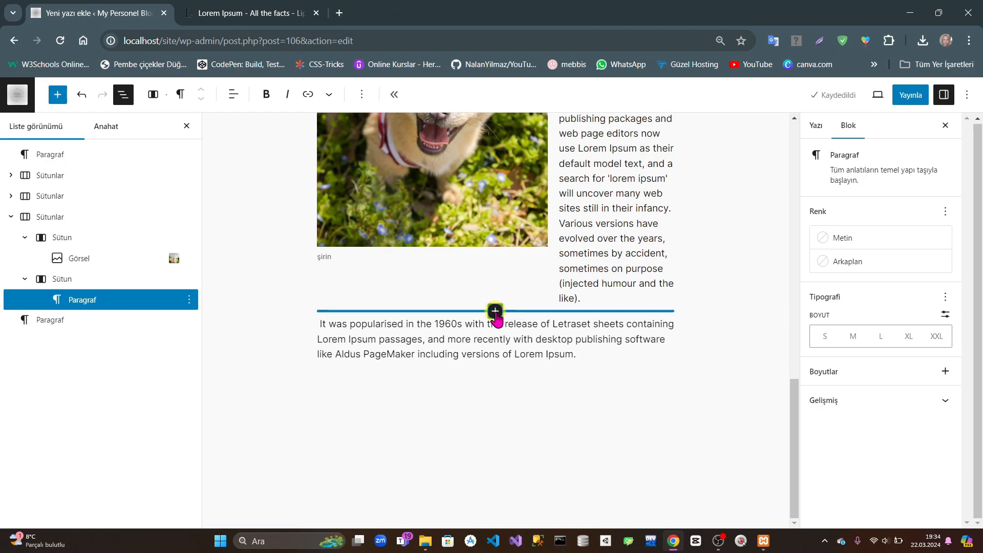
Step: Insert a Sütunlar block with the 33 / 66 layout between the 66 / 33 block and the closing paragraph
{"action": "left_click", "coordinate": [496, 310]}
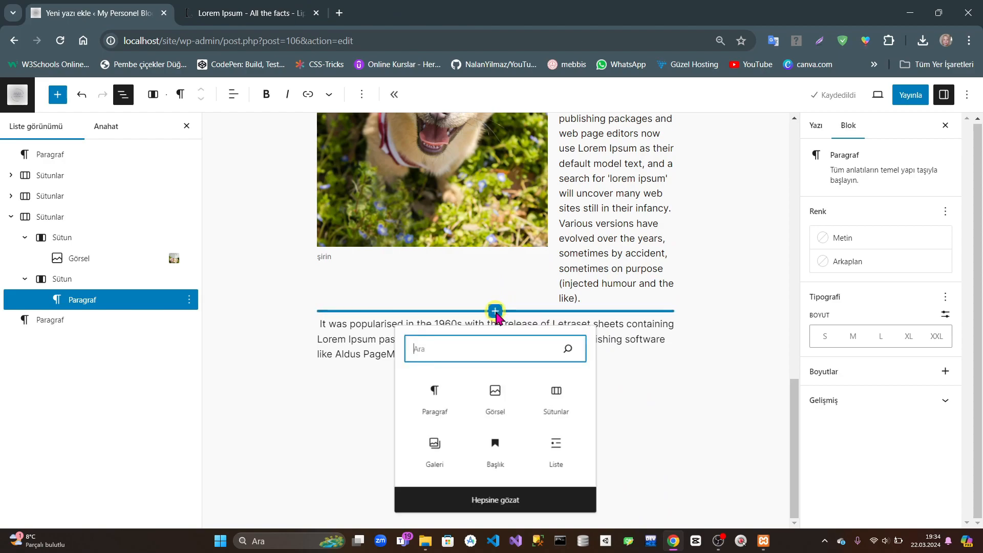
{"action": "left_click", "coordinate": [556, 393]}
{"action": "scroll", "coordinate": [538, 433], "scroll_direction": "down", "scroll_amount": 1}
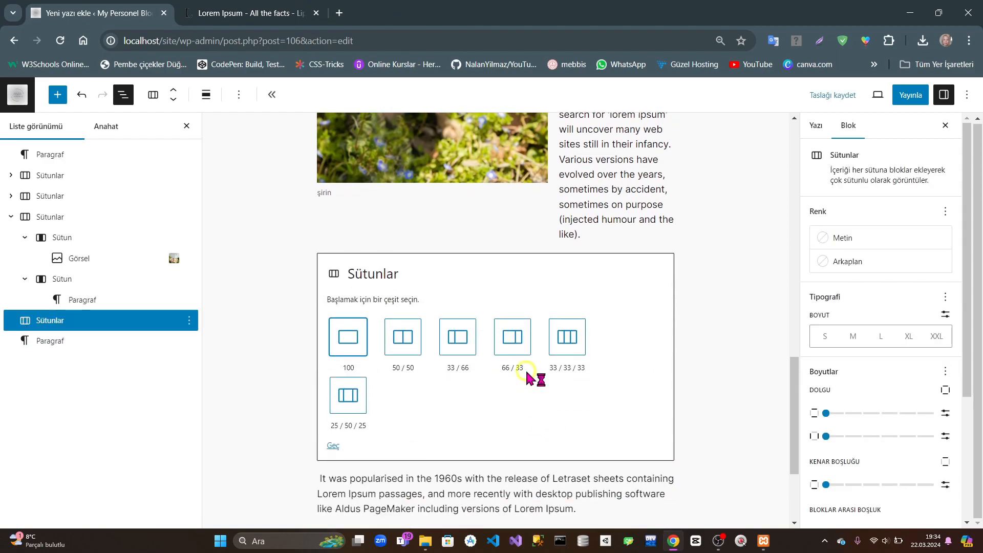
{"action": "left_click", "coordinate": [464, 338]}
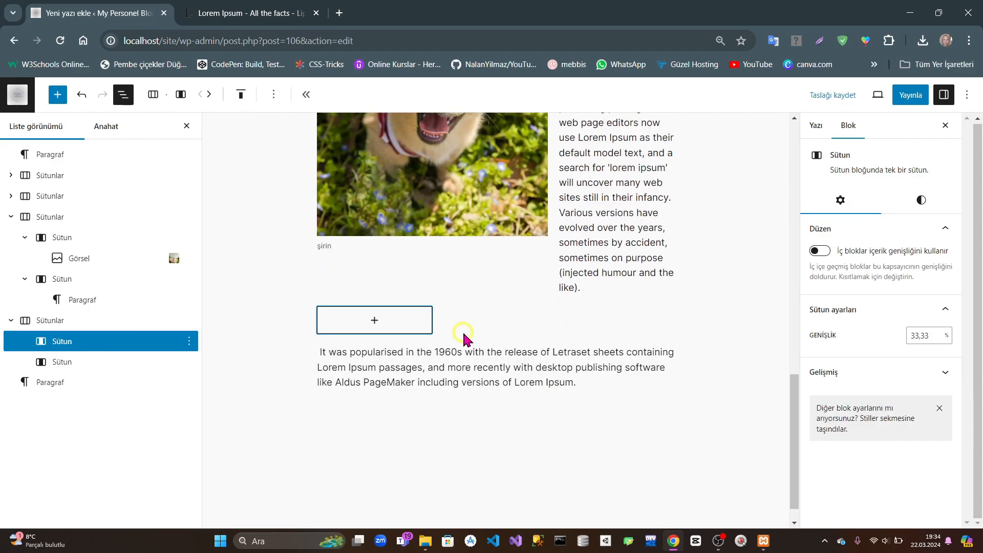
Step: Add a Paragraf block to the narrow column of the 33 / 66 block and paste the copied "Why do we use it?" text
{"action": "left_click", "coordinate": [376, 323]}
{"action": "left_click", "coordinate": [328, 409]}
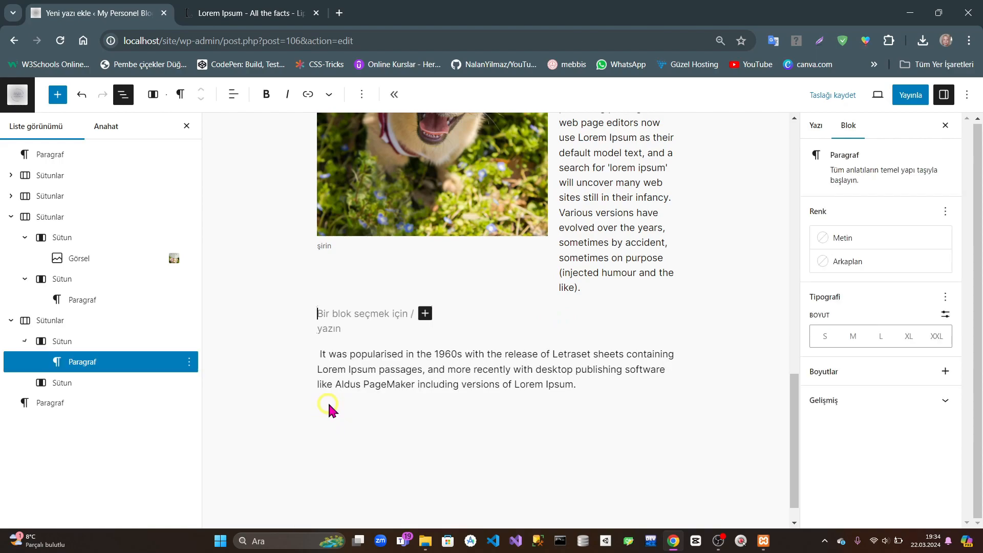
{"action": "key", "text": "BackSpace"}
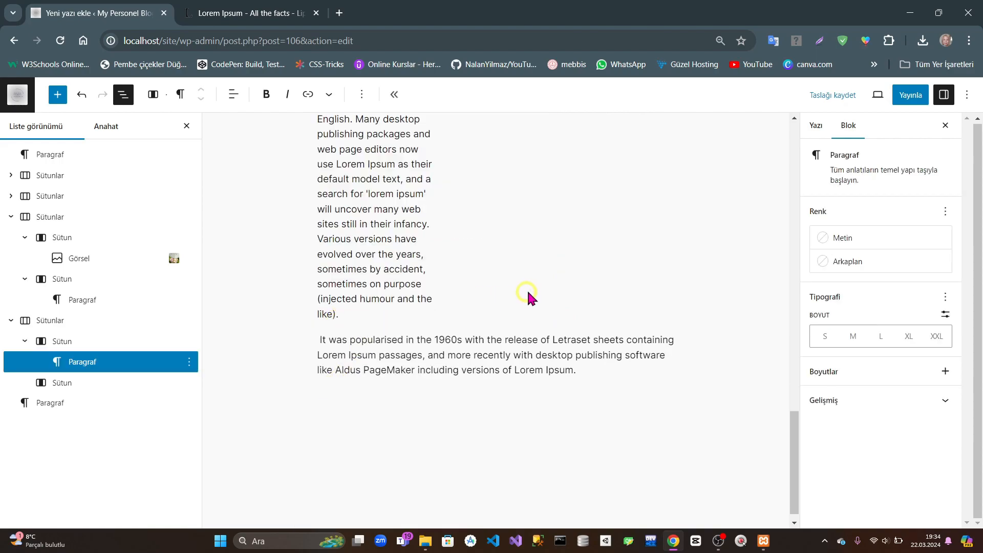
Step: Add a Görsel block to the wide column of the 33 / 66 block, using the striped-shirt dog photo from the media library
{"action": "scroll", "coordinate": [529, 297], "scroll_direction": "up", "scroll_amount": 6}
{"action": "left_click", "coordinate": [571, 273]}
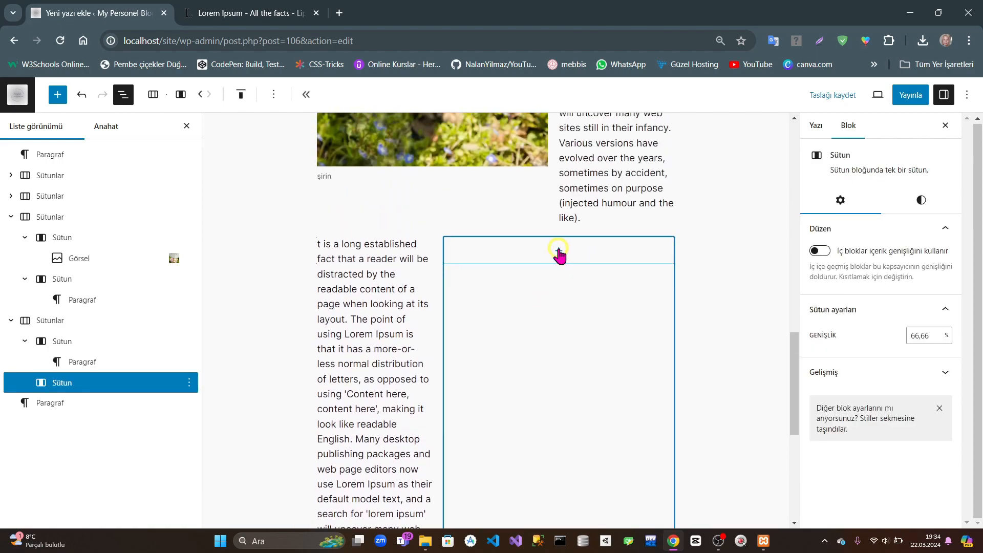
{"action": "left_click", "coordinate": [559, 255]}
{"action": "left_click", "coordinate": [622, 345]}
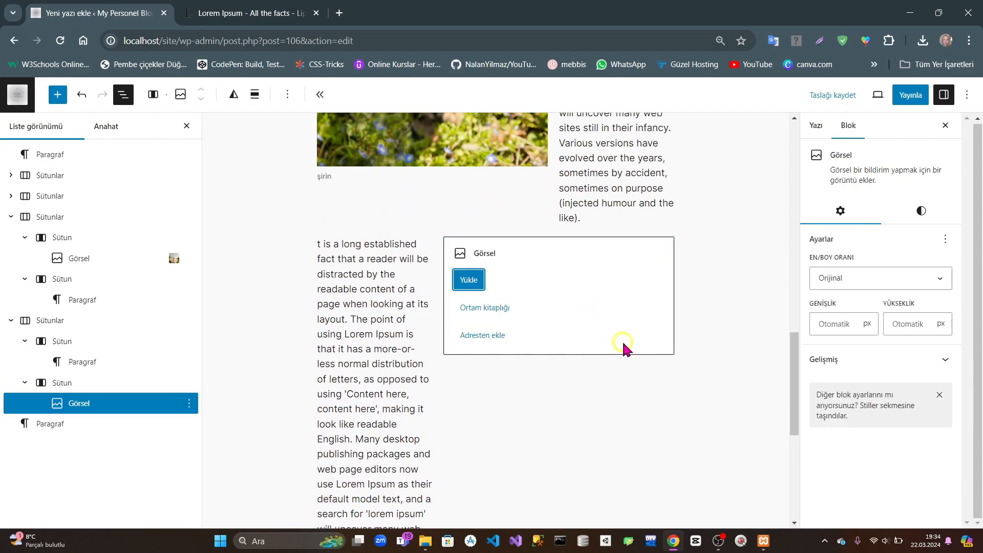
{"action": "left_click", "coordinate": [482, 307]}
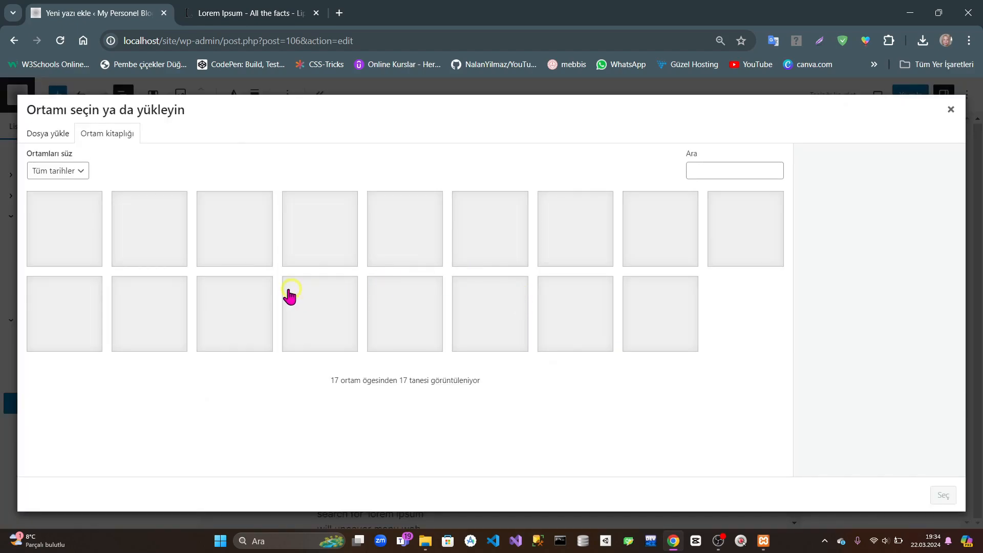
{"action": "left_click", "coordinate": [82, 231]}
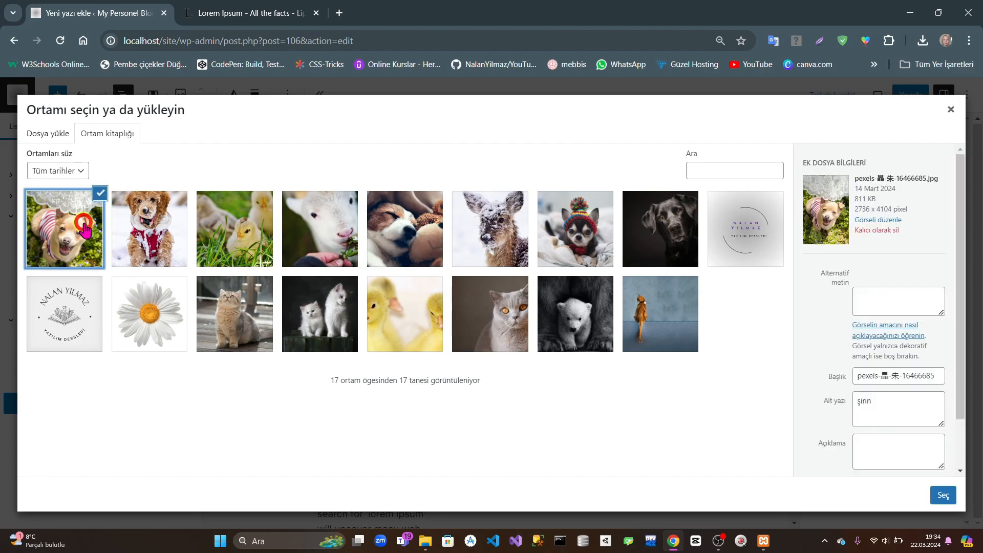
{"action": "left_click", "coordinate": [942, 497]}
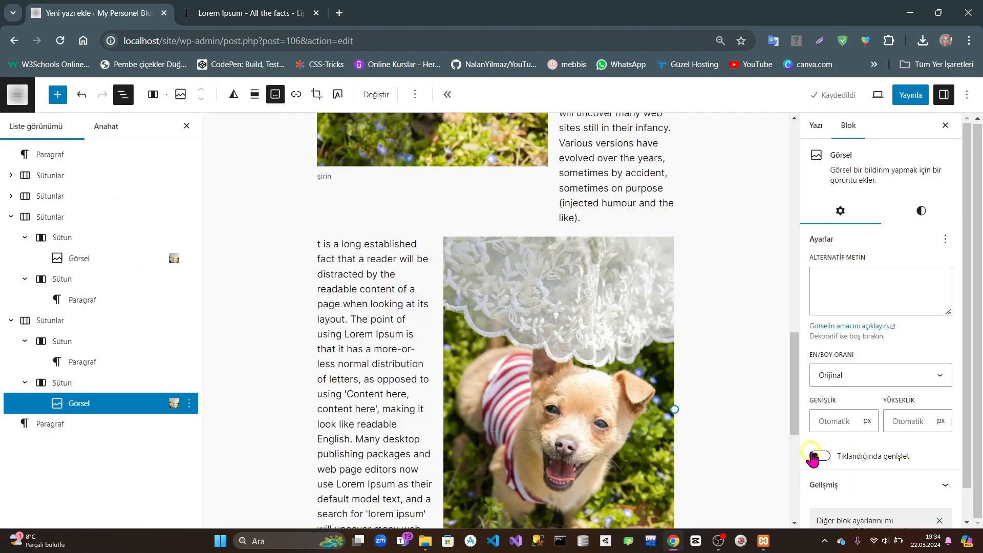
Step: Review the post's layouts and select each of the four Sütunlar blocks in turn from the block outline
{"action": "left_click", "coordinate": [187, 126]}
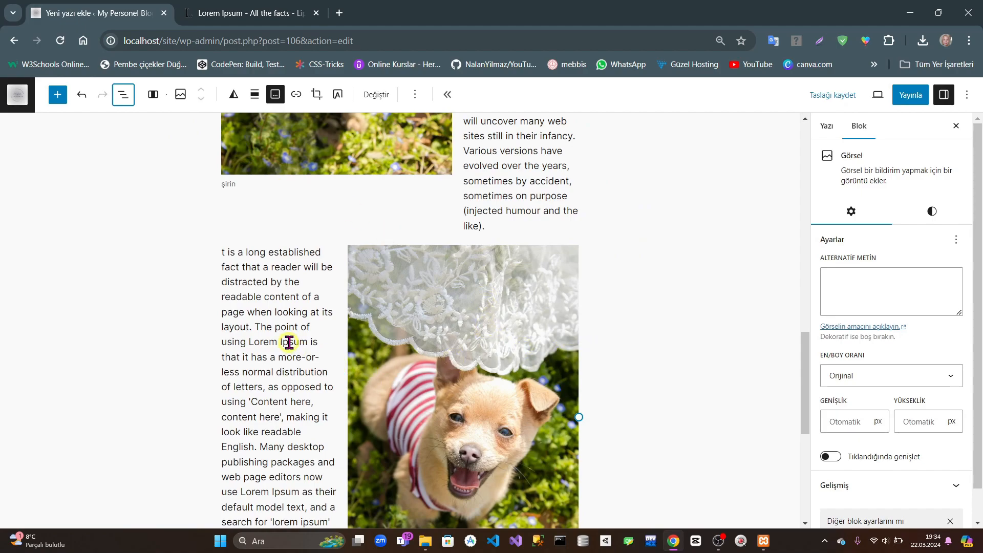
{"action": "scroll", "coordinate": [289, 342], "scroll_direction": "up", "scroll_amount": 5}
{"action": "scroll", "coordinate": [425, 302], "scroll_direction": "up", "scroll_amount": 7}
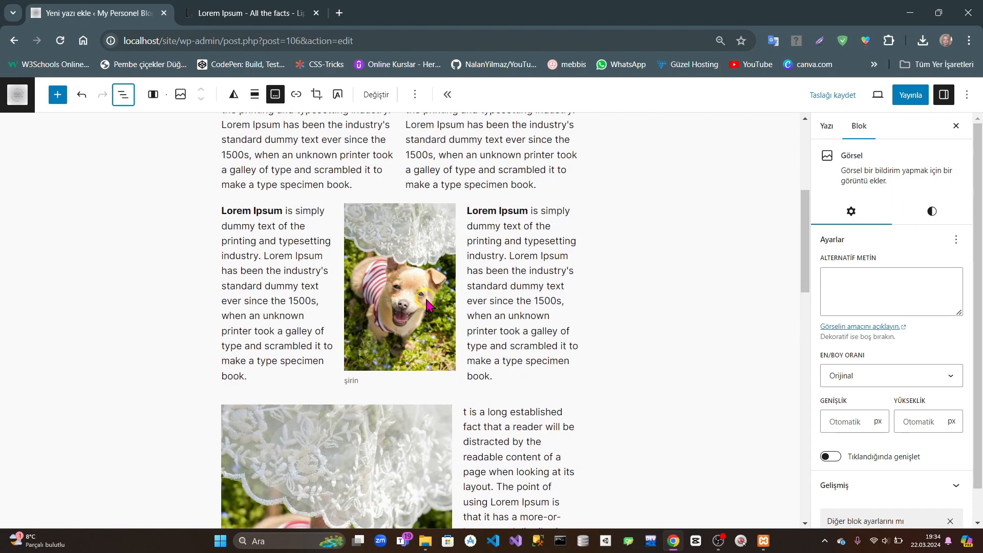
{"action": "scroll", "coordinate": [425, 301], "scroll_direction": "up", "scroll_amount": 4}
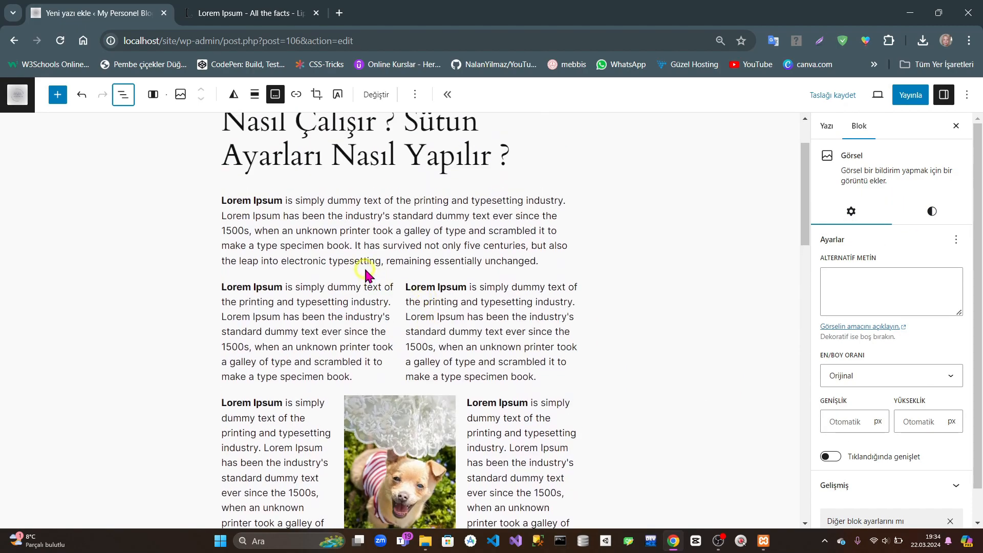
{"action": "left_click", "coordinate": [123, 94]}
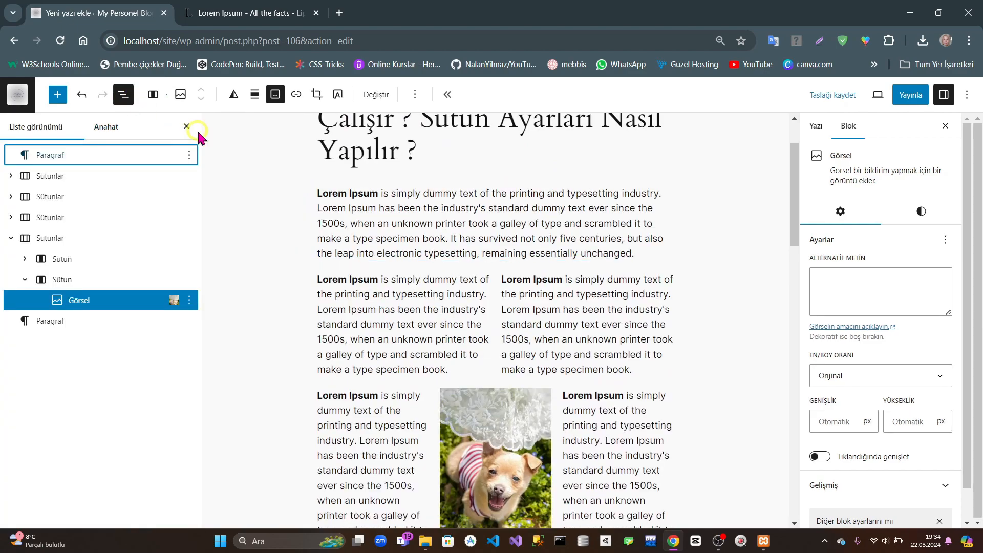
{"action": "left_click", "coordinate": [11, 238]}
{"action": "left_click", "coordinate": [38, 177]}
{"action": "left_click", "coordinate": [44, 196]}
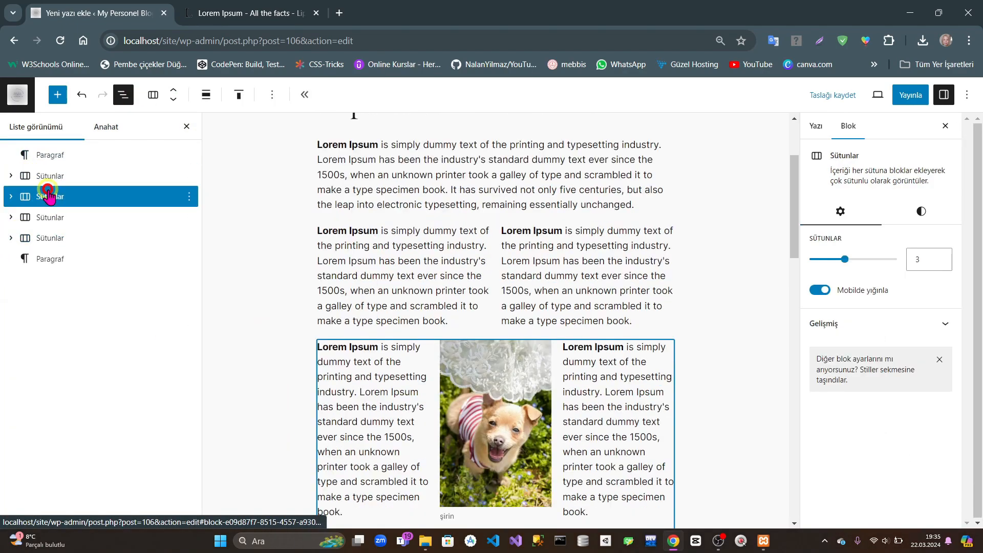
{"action": "left_click", "coordinate": [50, 217]}
{"action": "left_click", "coordinate": [58, 236]}
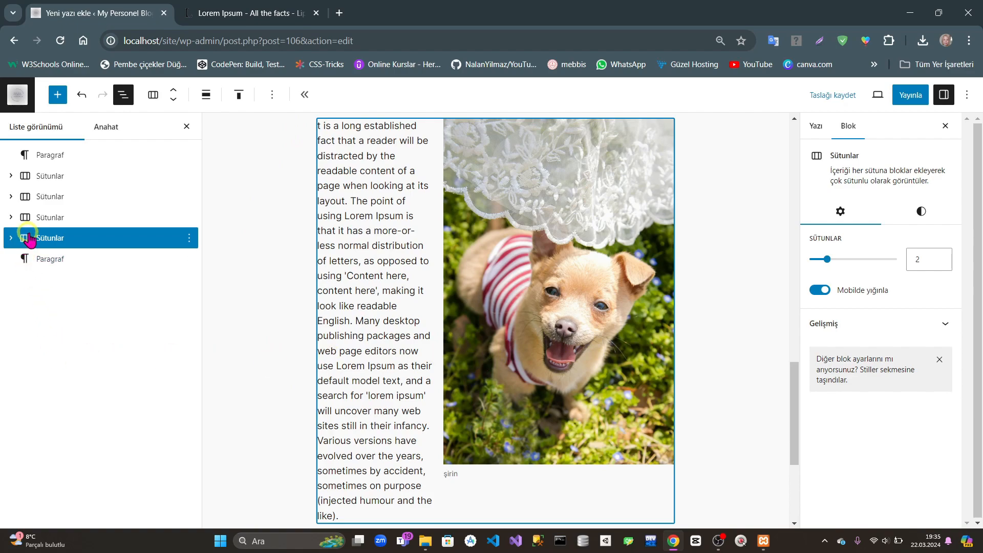
Step: Expand the two-column Sütunlar block down to its paragraphs and examine the paragraph in each column with its block settings
{"action": "left_click", "coordinate": [11, 176]}
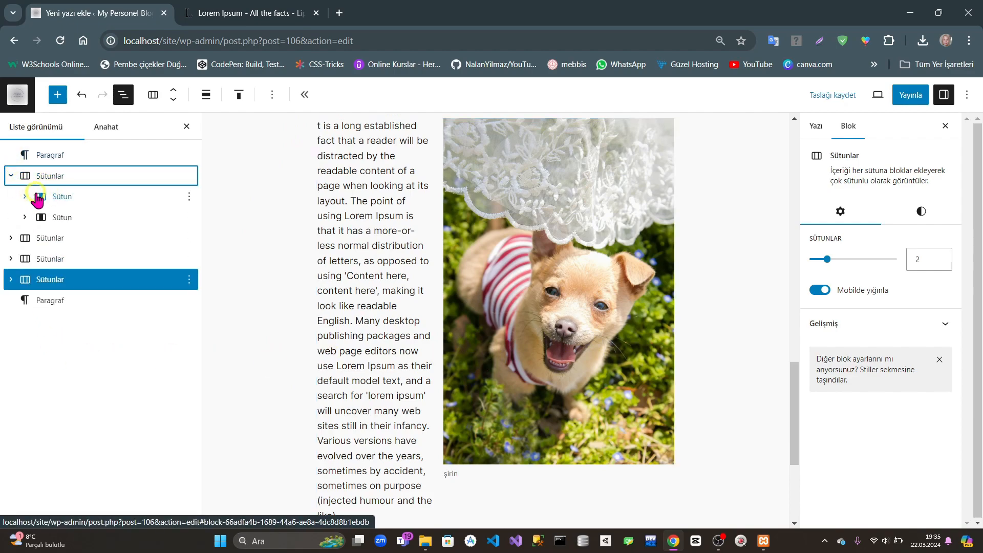
{"action": "left_click", "coordinate": [51, 175]}
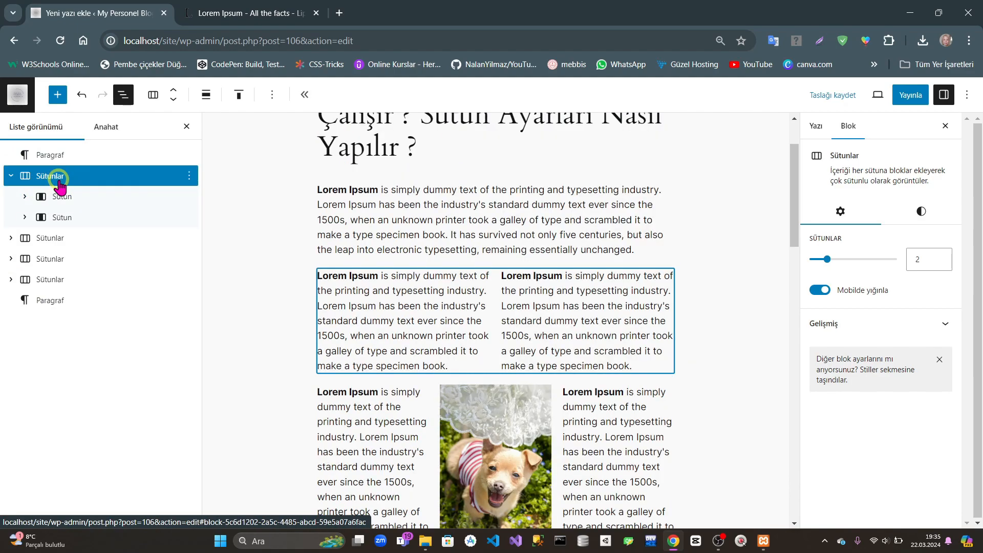
{"action": "left_click", "coordinate": [25, 197]}
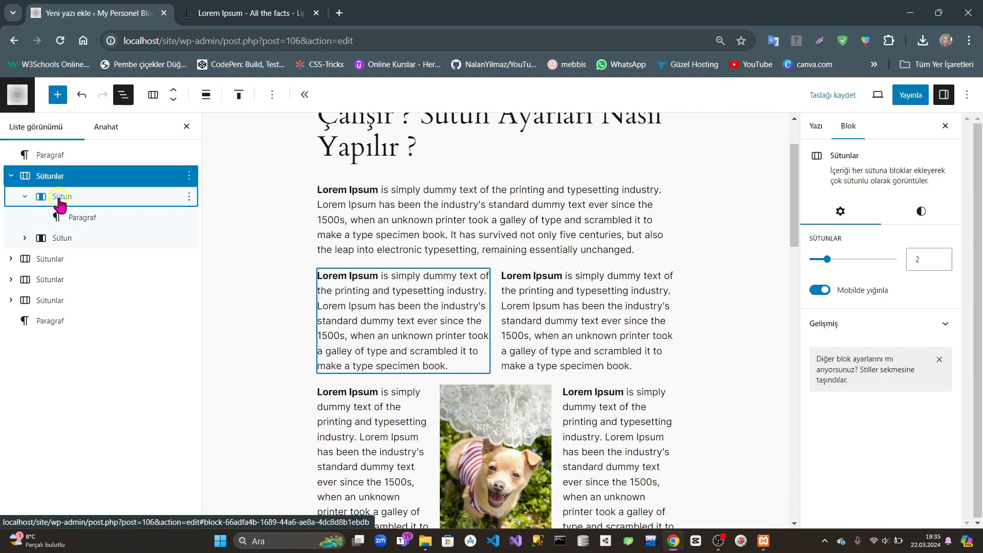
{"action": "left_click", "coordinate": [24, 237]}
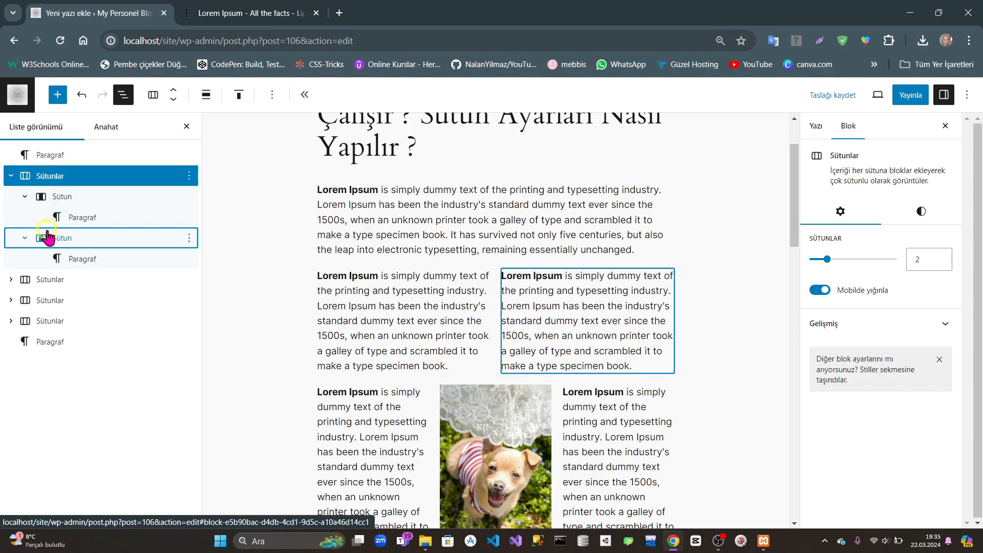
{"action": "left_click", "coordinate": [80, 218]}
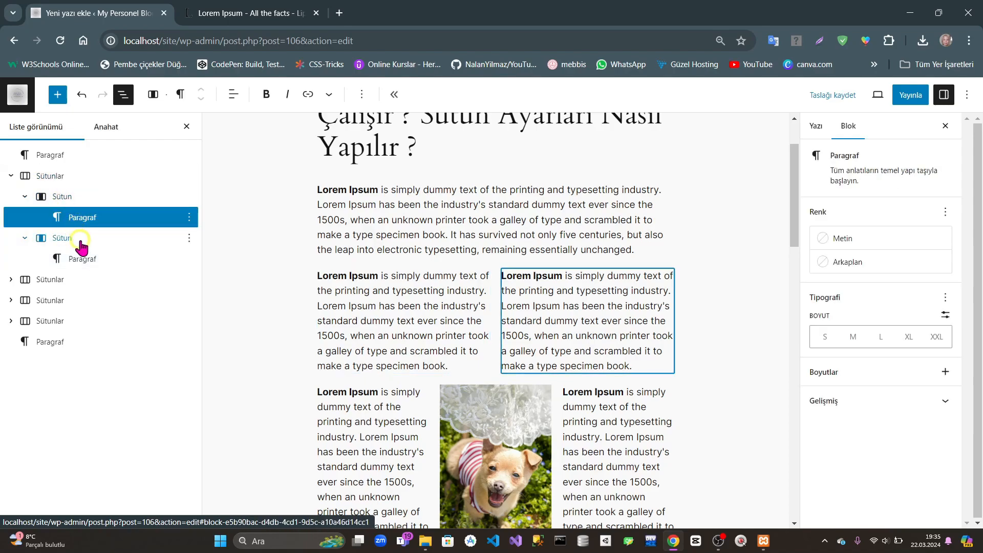
{"action": "left_click", "coordinate": [79, 260]}
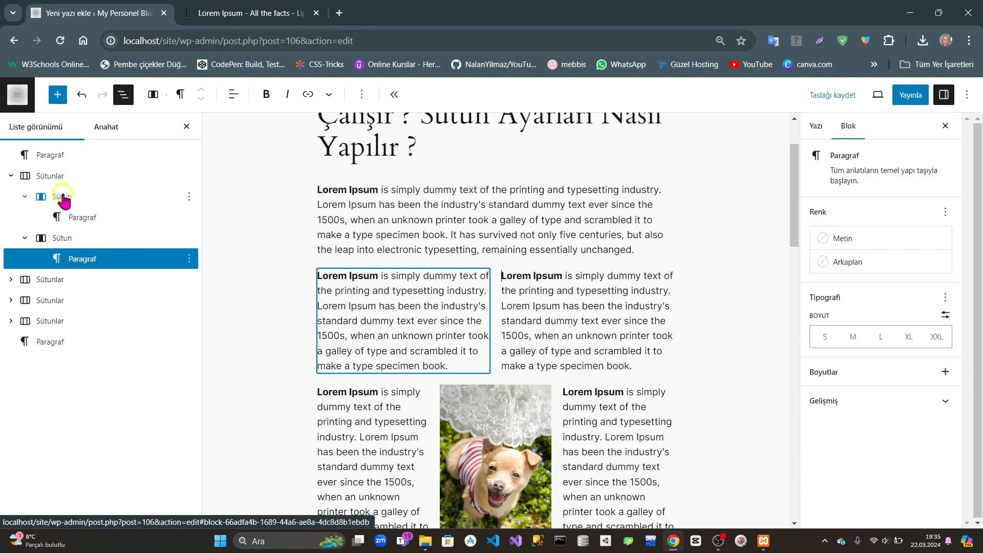
{"action": "left_click", "coordinate": [84, 219]}
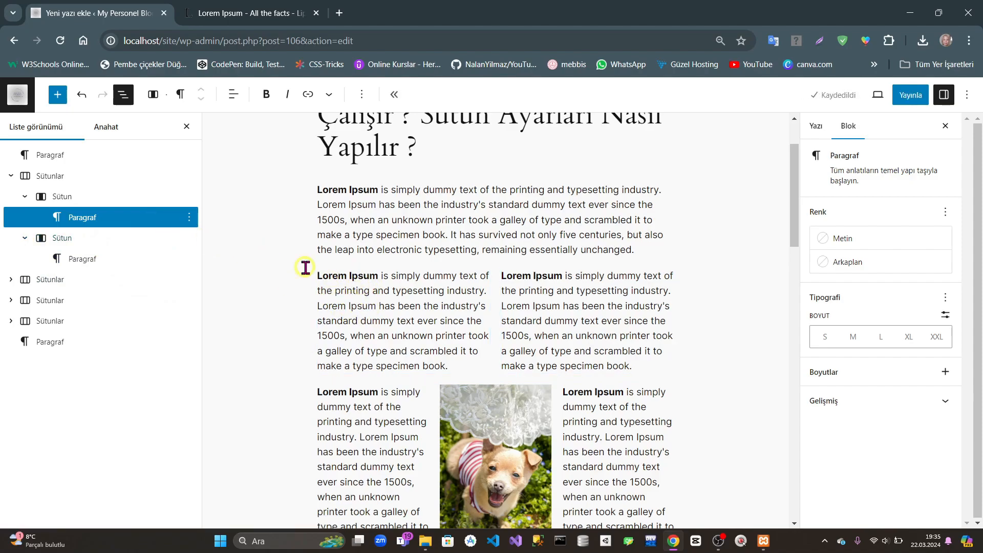
{"action": "left_click", "coordinate": [92, 219]}
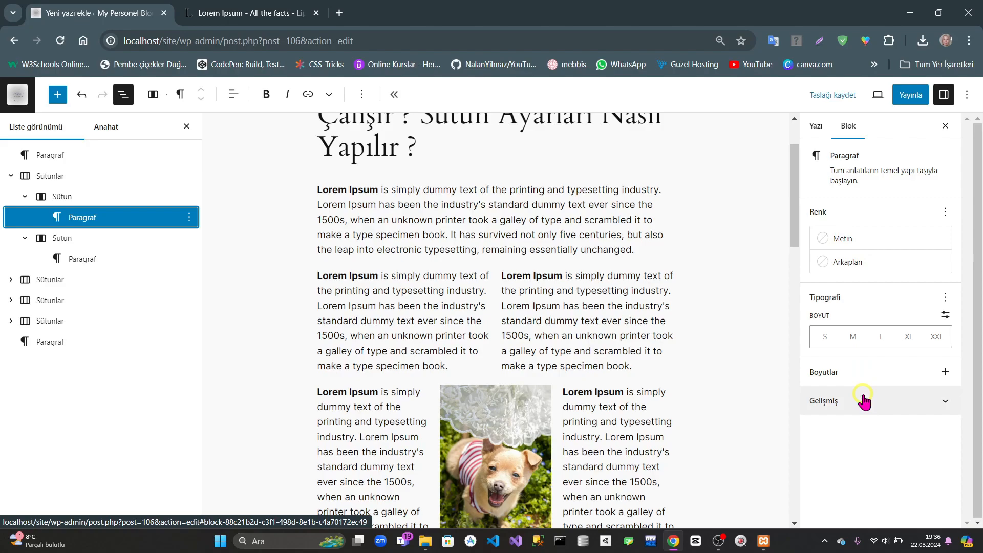
Step: Select the dog image in the three-column block to reveal its place in the outline, and collapse the expanded Sütunlar blocks
{"action": "scroll", "coordinate": [489, 343], "scroll_direction": "down", "scroll_amount": 3}
{"action": "left_click", "coordinate": [486, 332]}
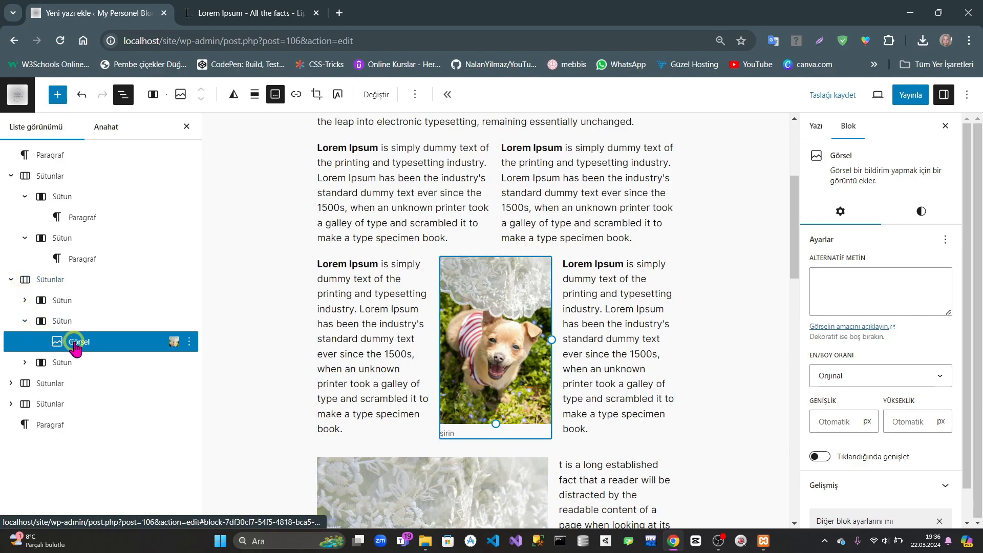
{"action": "left_click", "coordinate": [24, 321]}
{"action": "left_click", "coordinate": [11, 279]}
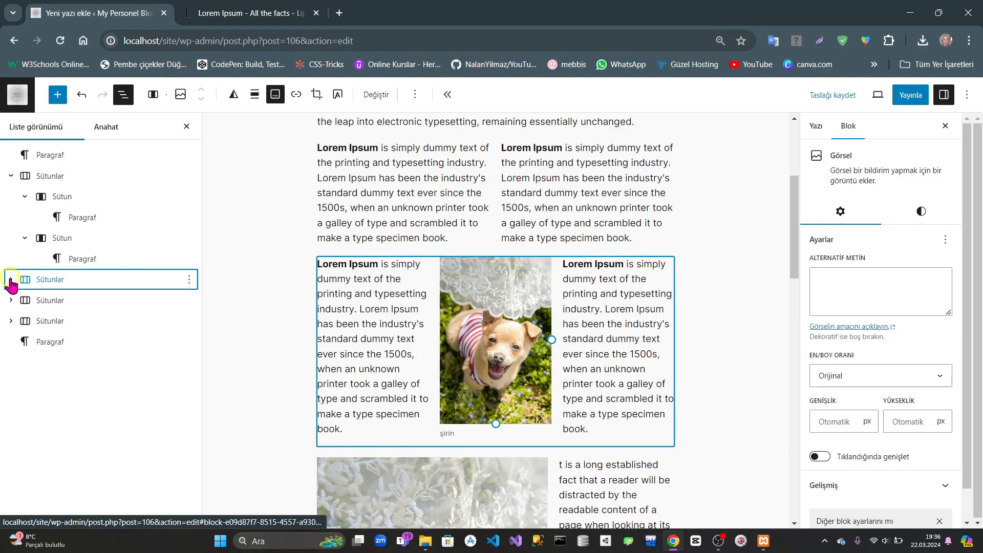
{"action": "left_click", "coordinate": [11, 176]}
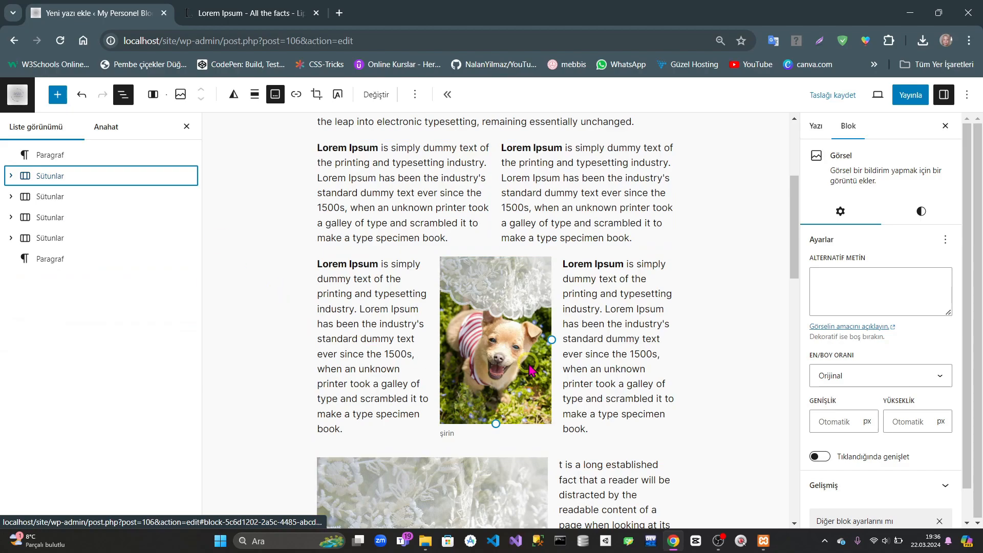
Step: Find the dog image through the three-column block's middle column in the outline, examine its settings, and collapse the block again
{"action": "left_click", "coordinate": [510, 329]}
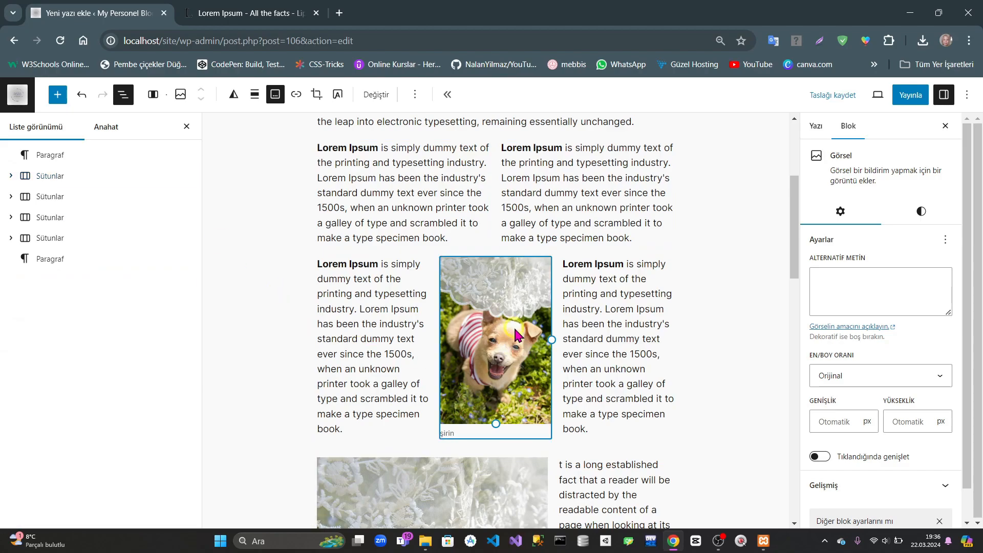
{"action": "left_click", "coordinate": [10, 196]}
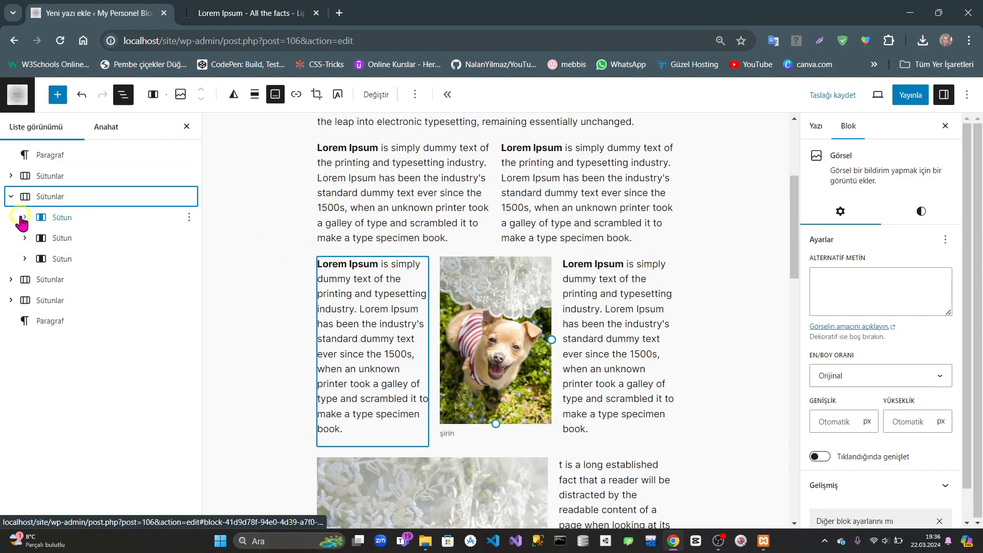
{"action": "left_click", "coordinate": [25, 237]}
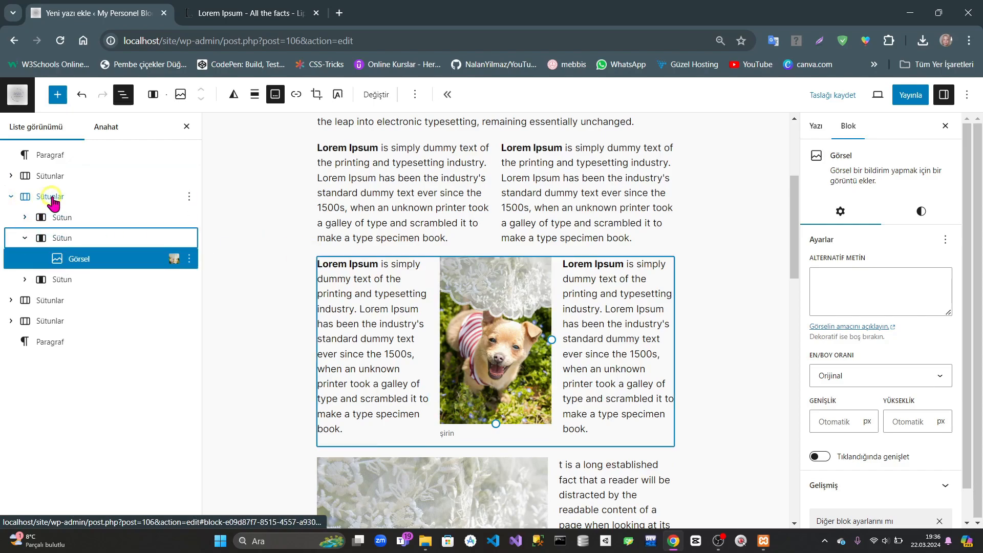
{"action": "left_click", "coordinate": [96, 260]}
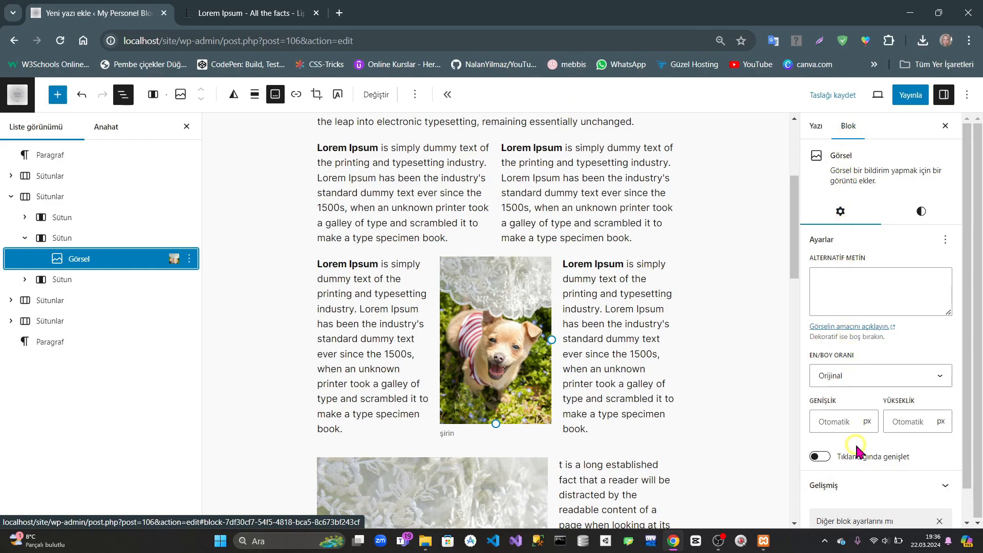
{"action": "scroll", "coordinate": [857, 453], "scroll_direction": "down", "scroll_amount": 1}
{"action": "scroll", "coordinate": [865, 446], "scroll_direction": "up", "scroll_amount": 1}
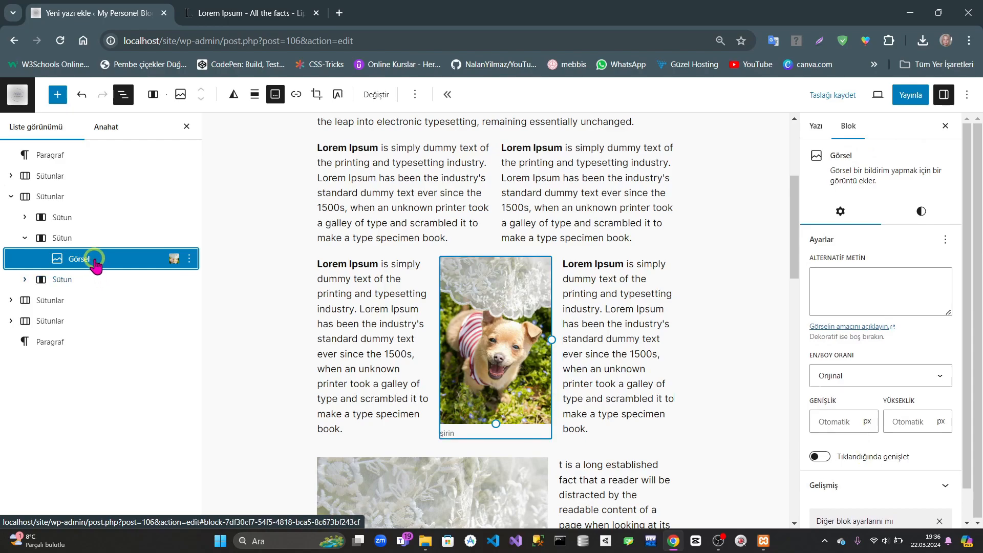
{"action": "left_click", "coordinate": [24, 238]}
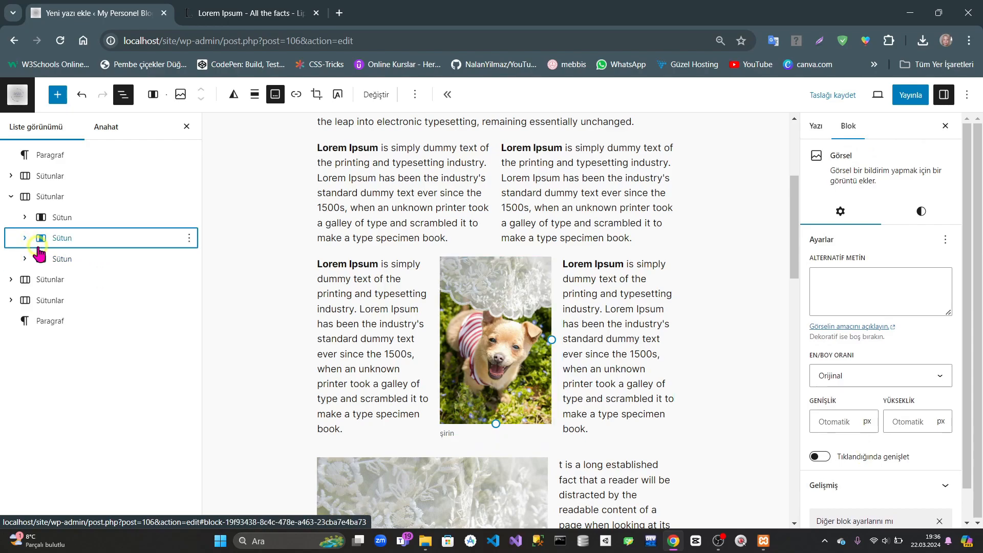
{"action": "left_click", "coordinate": [10, 196]}
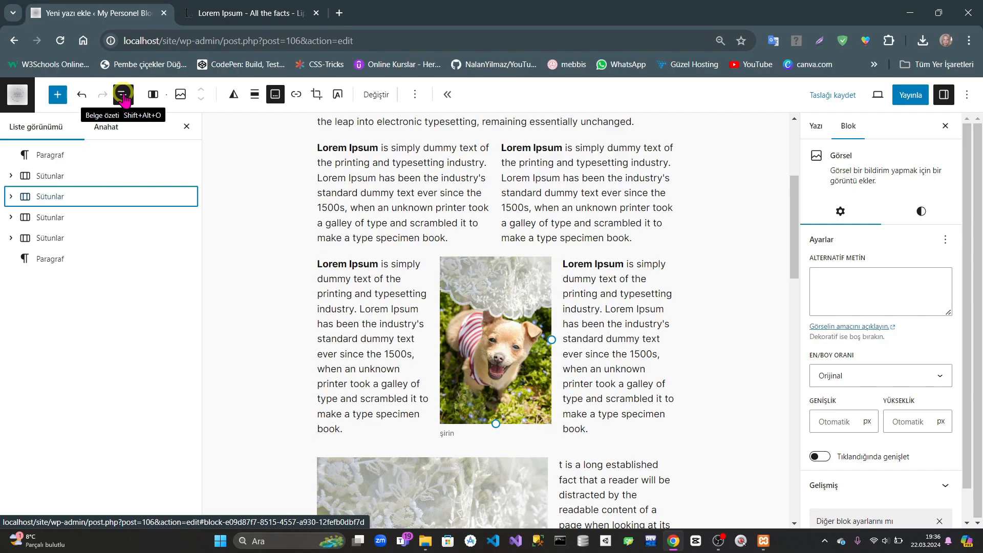
Step: Expand the three-column Sütunlar block and compare its settings with those of its first and third columns
{"action": "left_click", "coordinate": [42, 199]}
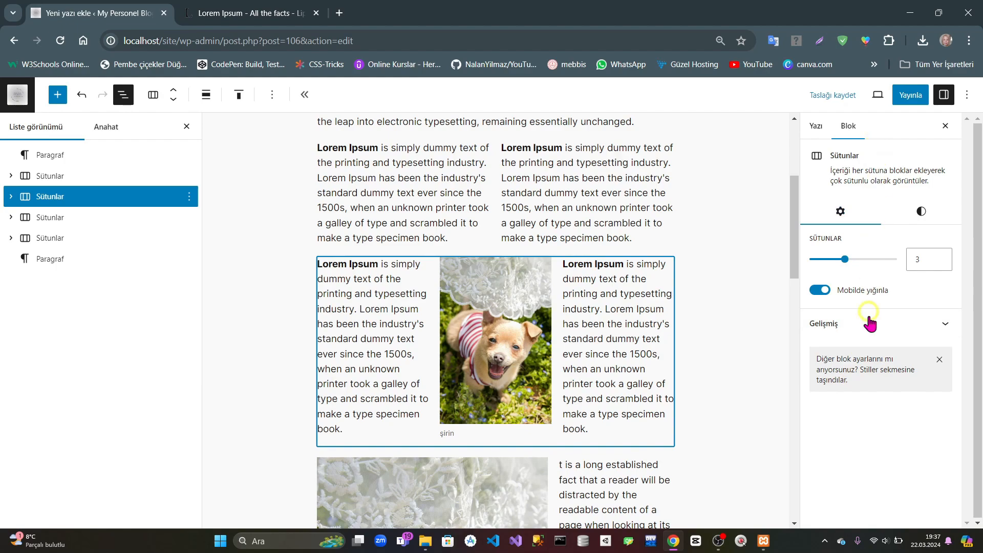
{"action": "left_click", "coordinate": [14, 201]}
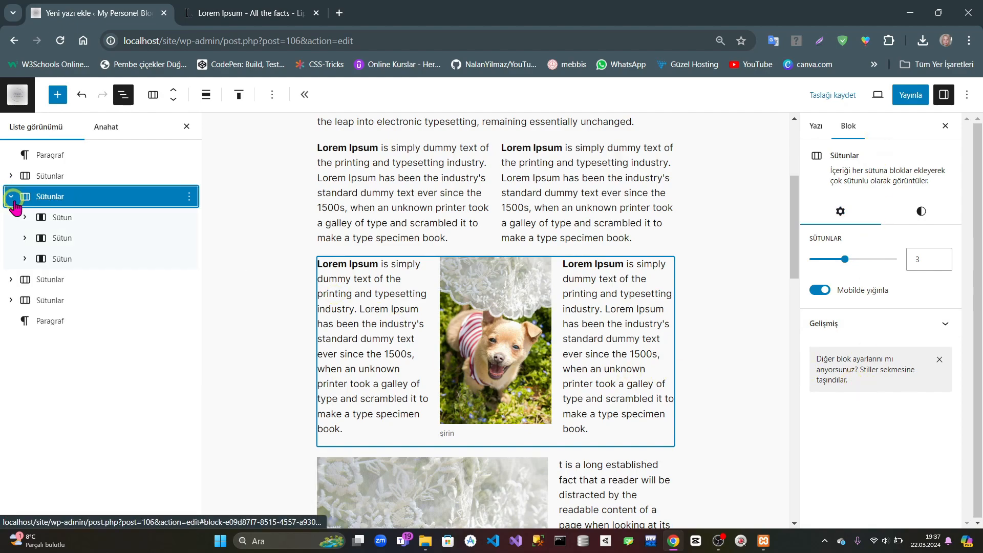
{"action": "left_click", "coordinate": [53, 220]}
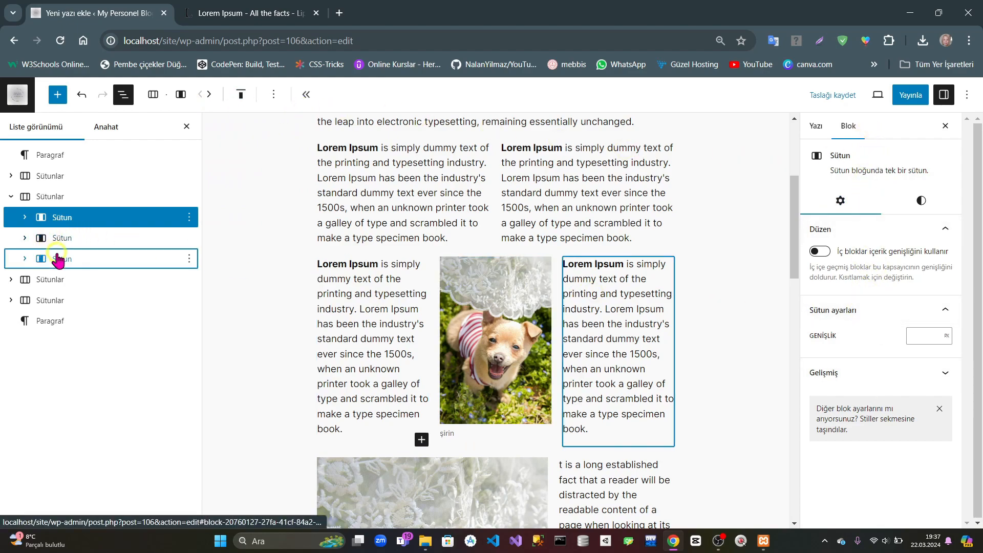
{"action": "left_click", "coordinate": [57, 259]}
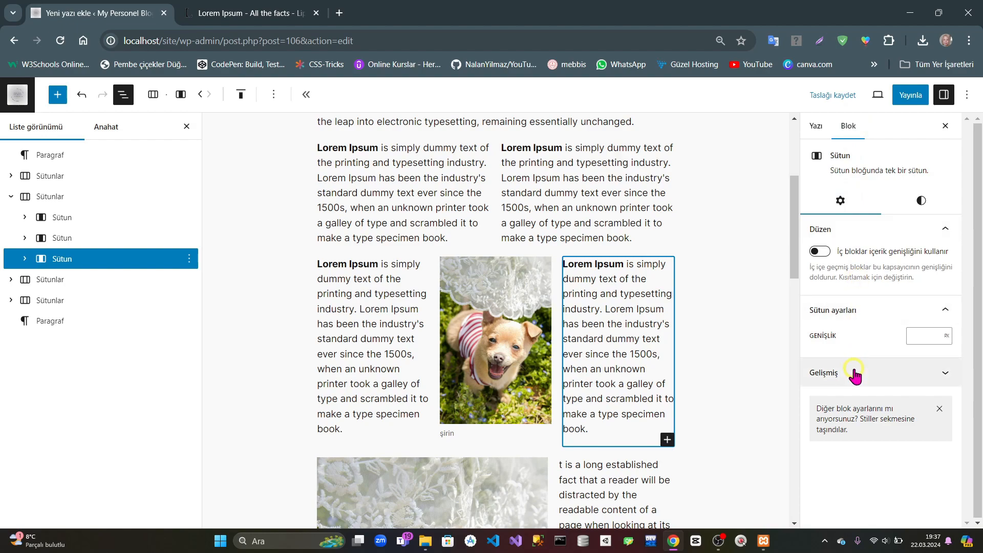
{"action": "left_click", "coordinate": [41, 196]}
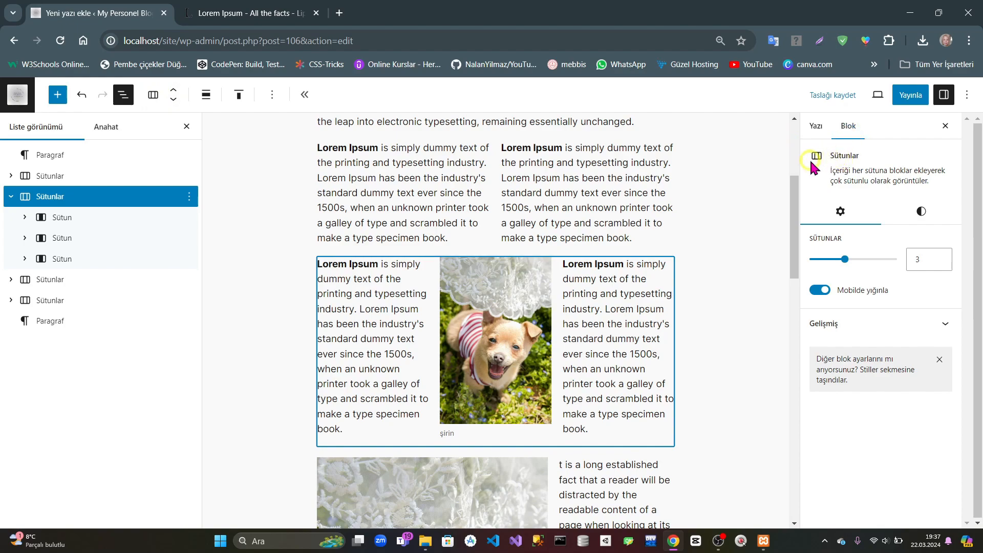
{"action": "left_click", "coordinate": [63, 220]}
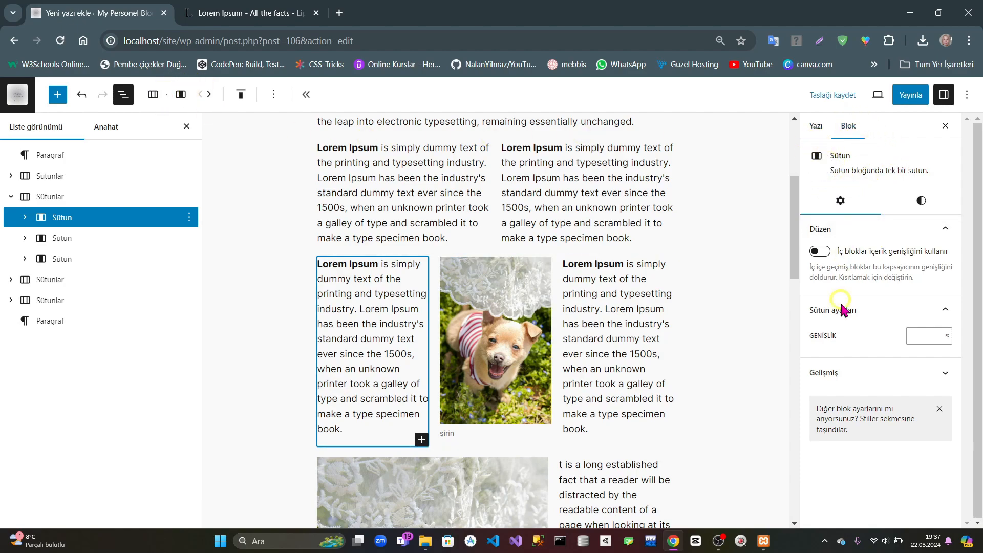
Step: Select the paragraph in the three-column block's first column, examine its place in the outline, and collapse that column
{"action": "left_click", "coordinate": [377, 318]}
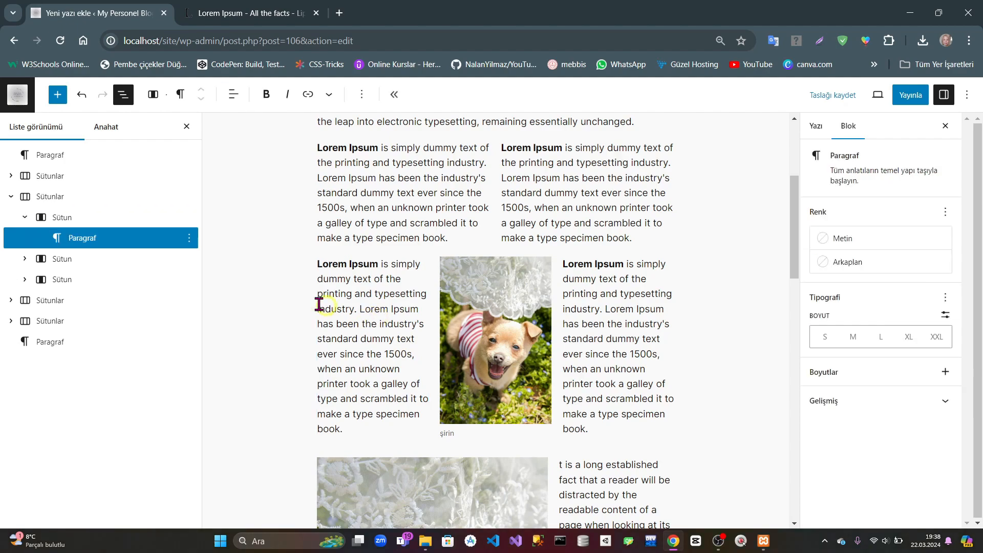
{"action": "left_click", "coordinate": [93, 246]}
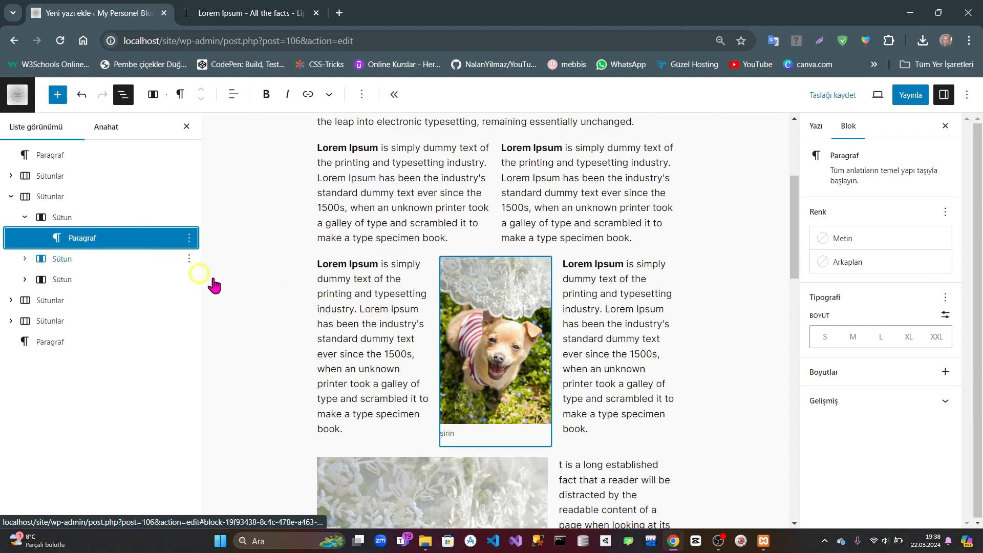
{"action": "left_click", "coordinate": [348, 305]}
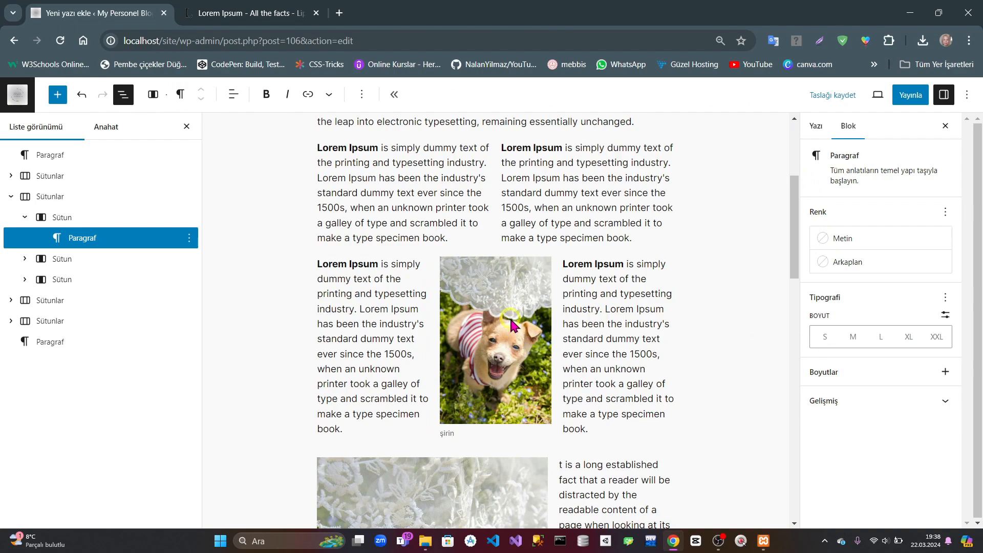
{"action": "scroll", "coordinate": [511, 324], "scroll_direction": "up", "scroll_amount": 1}
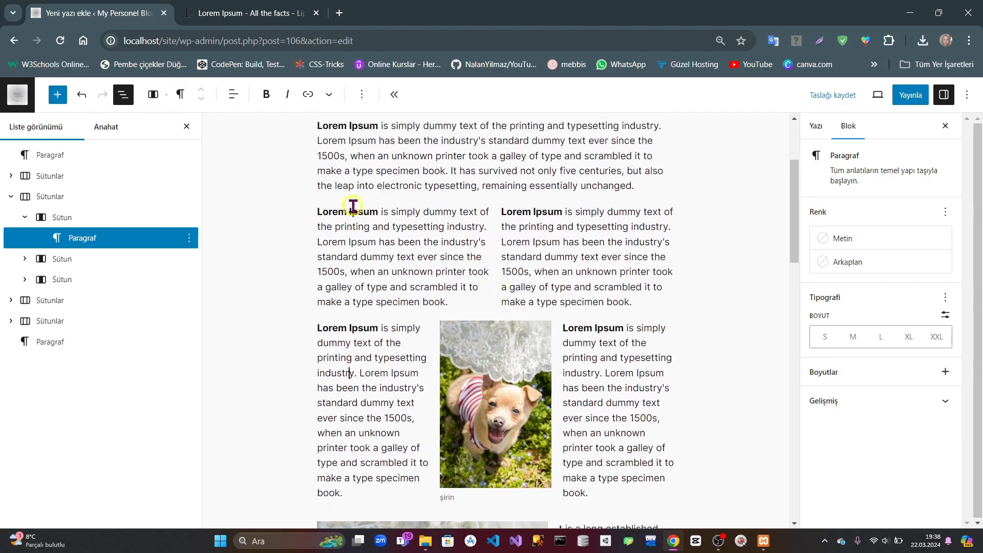
{"action": "left_click", "coordinate": [25, 217]}
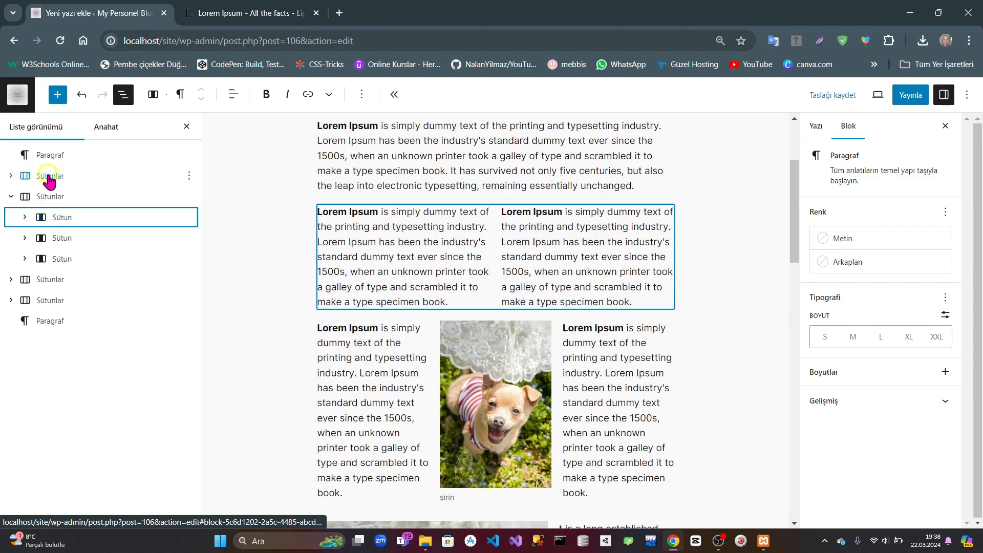
Step: Move the two-column Sütunlar block down two places and back up to its original position
{"action": "left_click", "coordinate": [49, 177]}
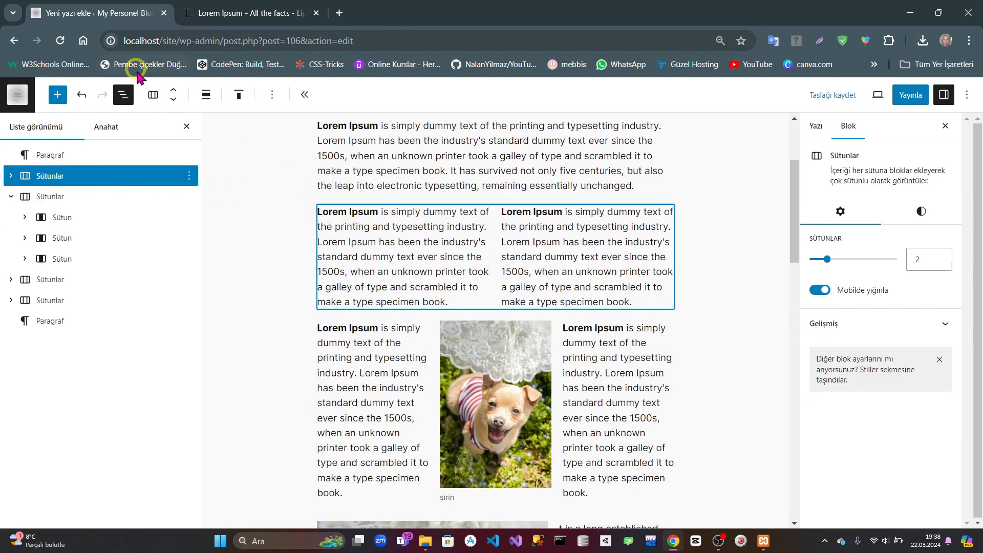
{"action": "left_click", "coordinate": [173, 99]}
{"action": "left_click", "coordinate": [174, 100]}
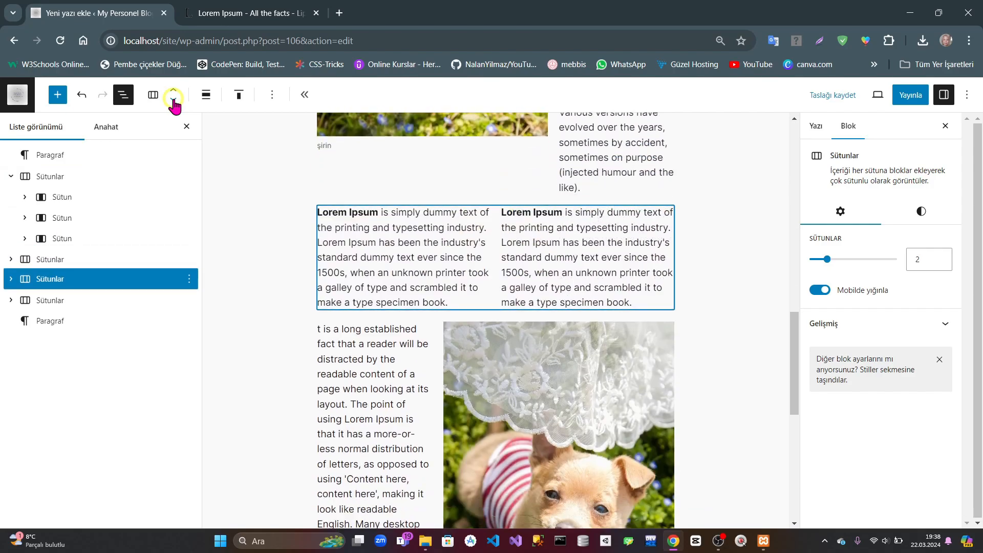
{"action": "left_click", "coordinate": [174, 92]}
{"action": "left_click", "coordinate": [174, 92]}
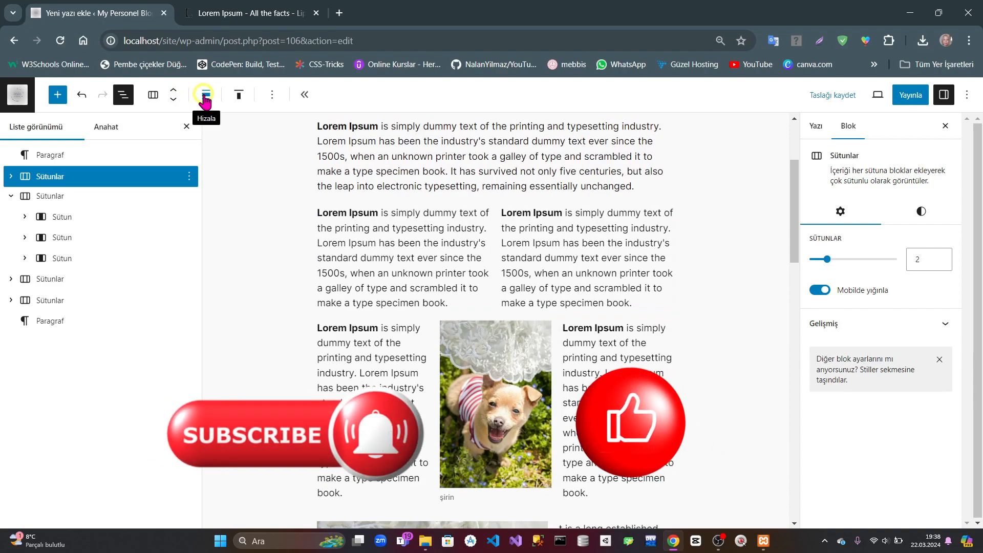
Step: Close and reopen the block outline, and set the two-column Sütunlar block's alignment to Büyük genişlik
{"action": "left_click", "coordinate": [186, 127]}
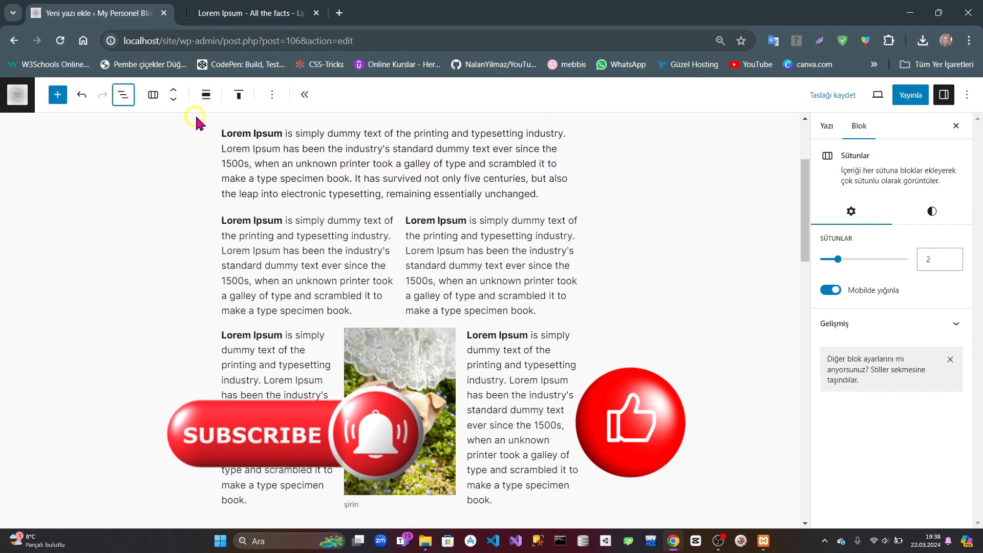
{"action": "left_click", "coordinate": [236, 220]}
{"action": "left_click", "coordinate": [121, 96]}
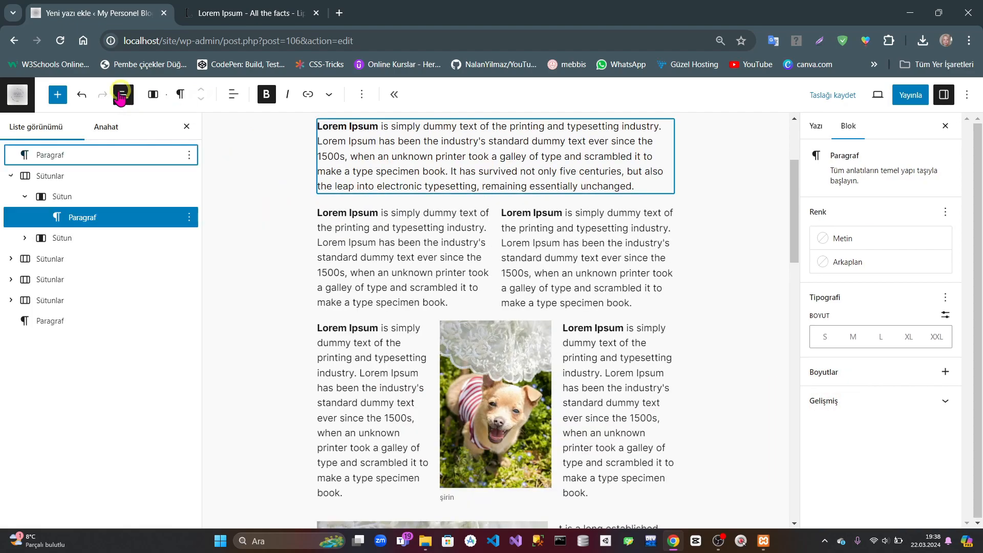
{"action": "left_click", "coordinate": [44, 175]}
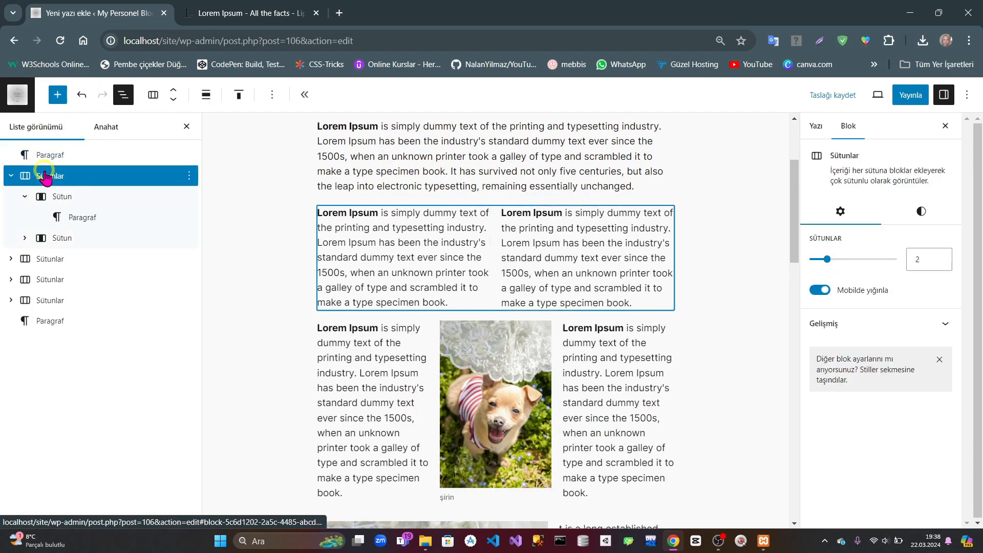
{"action": "left_click", "coordinate": [209, 97]}
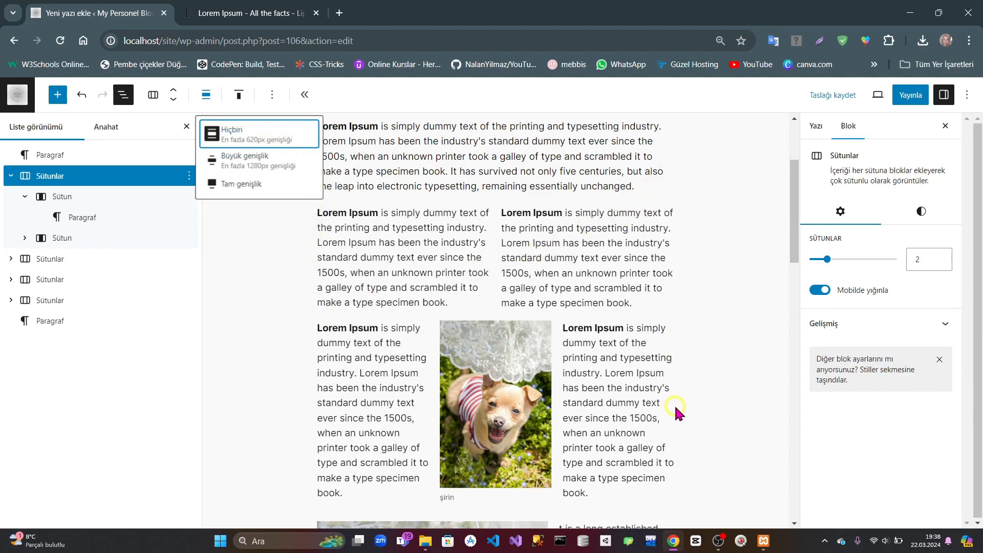
{"action": "left_click", "coordinate": [264, 166]}
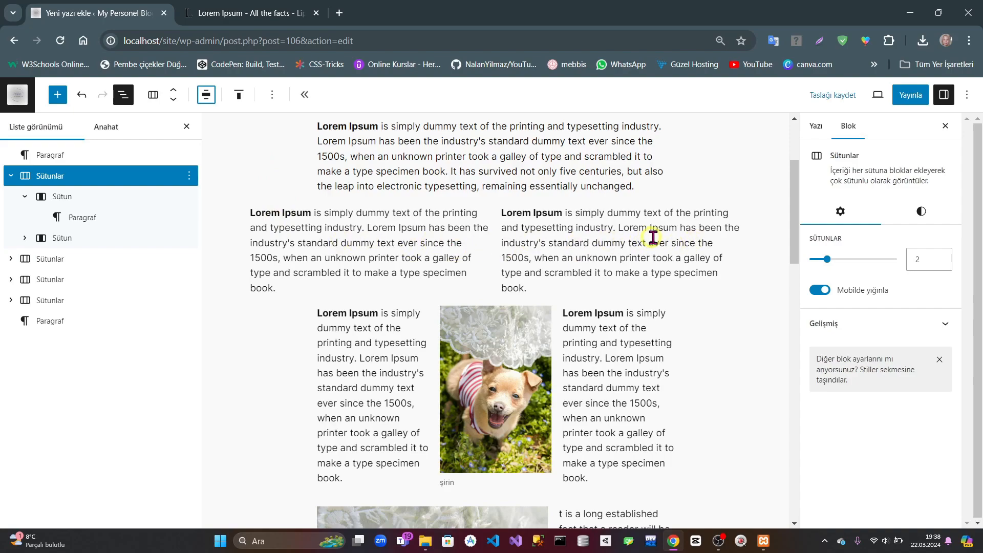
Step: Save the draft and preview the post in a new tab to check the two-column block's width
{"action": "left_click", "coordinate": [843, 98]}
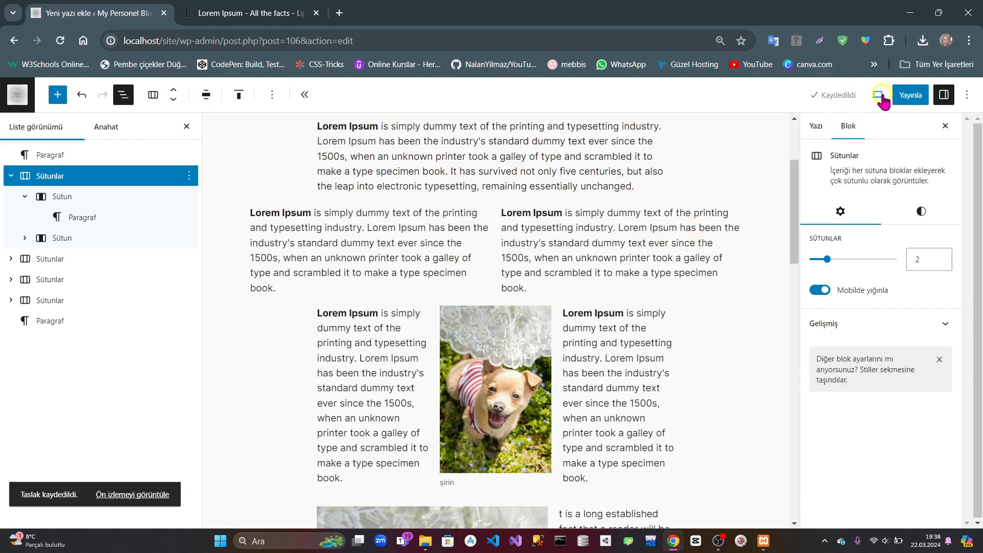
{"action": "left_click", "coordinate": [879, 96]}
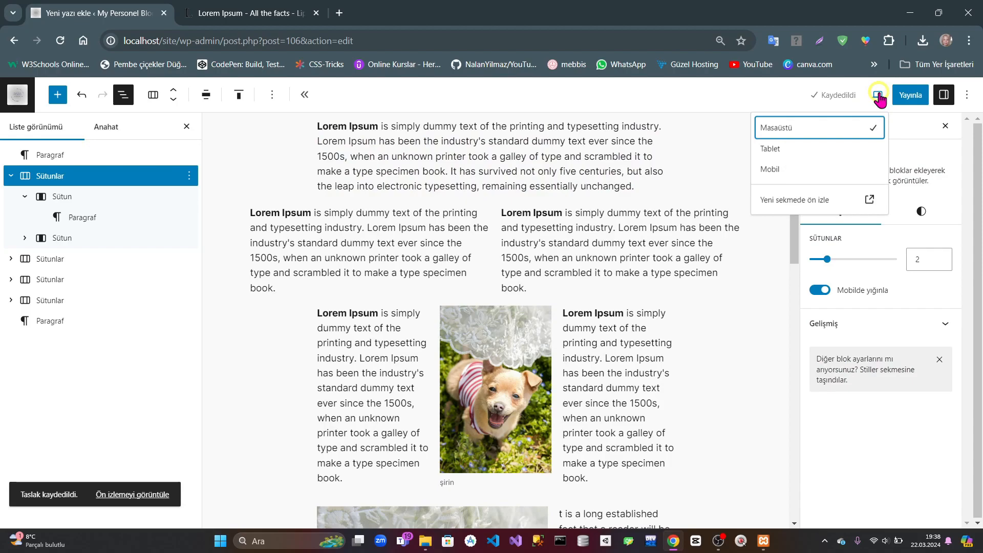
{"action": "left_click", "coordinate": [791, 200]}
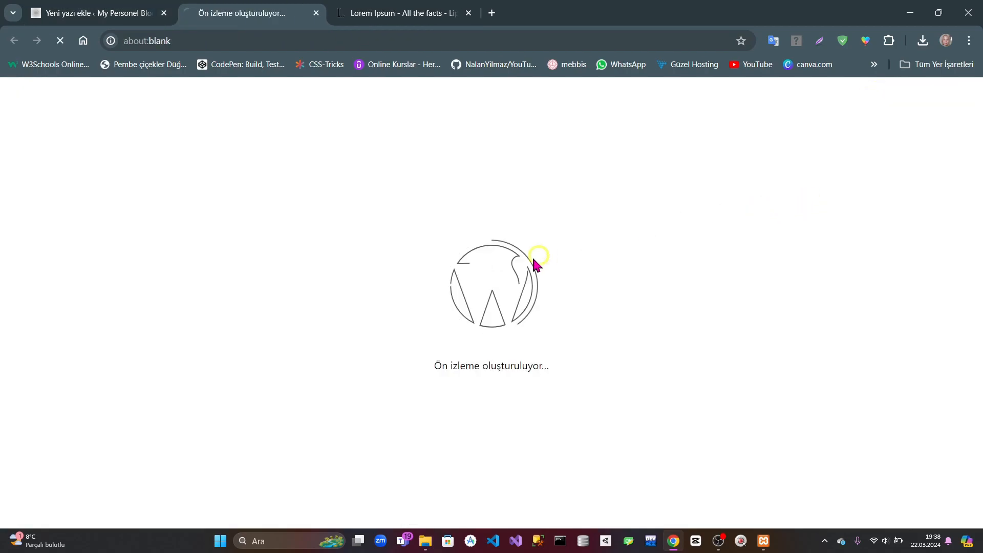
{"action": "scroll", "coordinate": [525, 313], "scroll_direction": "down", "scroll_amount": 4}
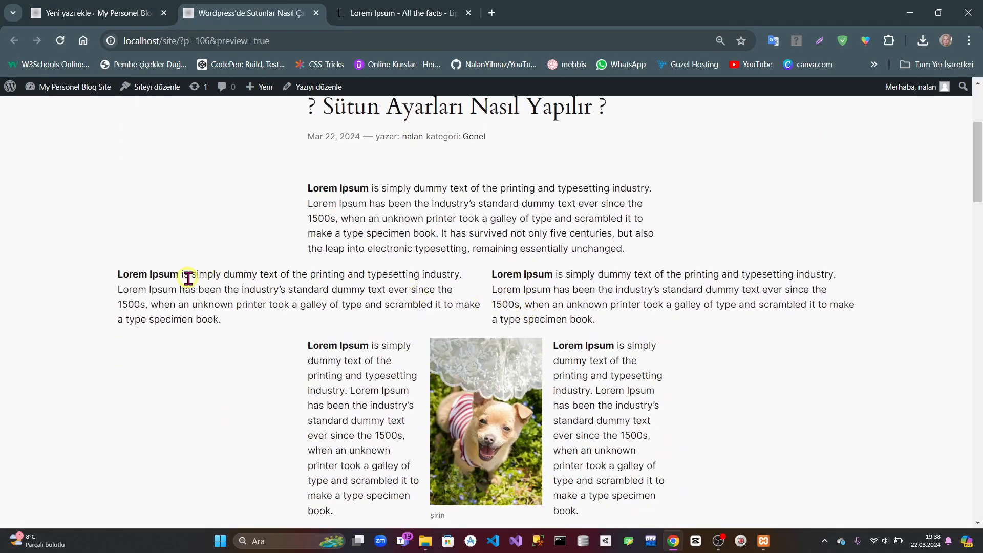
Step: Return to the editor and change the two-column Sütunlar block's alignment to Tam genişlik
{"action": "left_click", "coordinate": [120, 13]}
{"action": "left_click", "coordinate": [60, 174]}
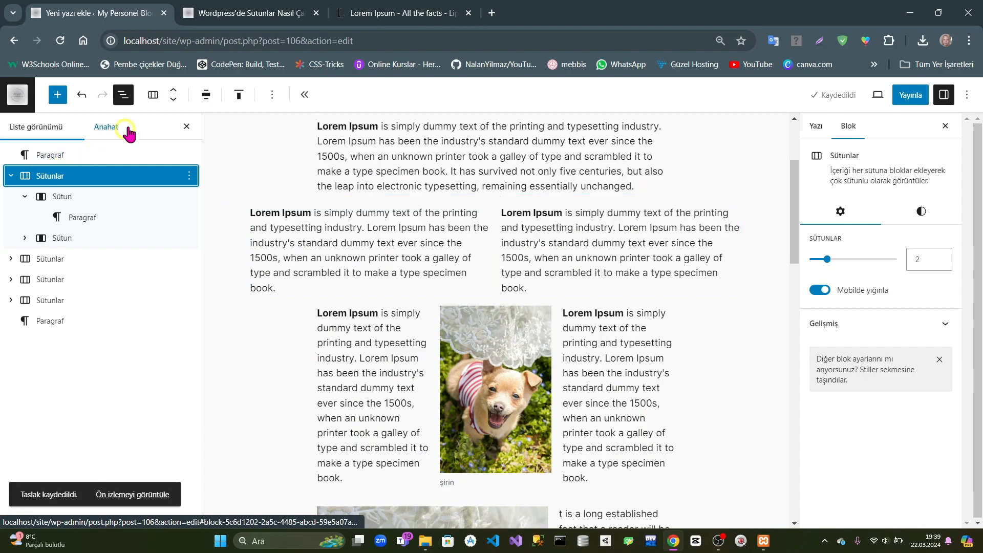
{"action": "left_click", "coordinate": [204, 96]}
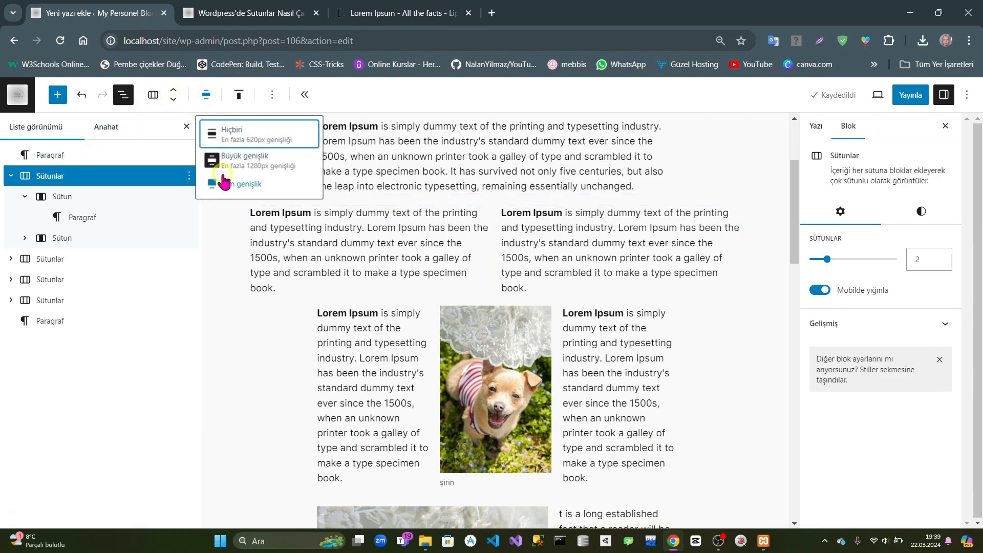
{"action": "left_click", "coordinate": [226, 185]}
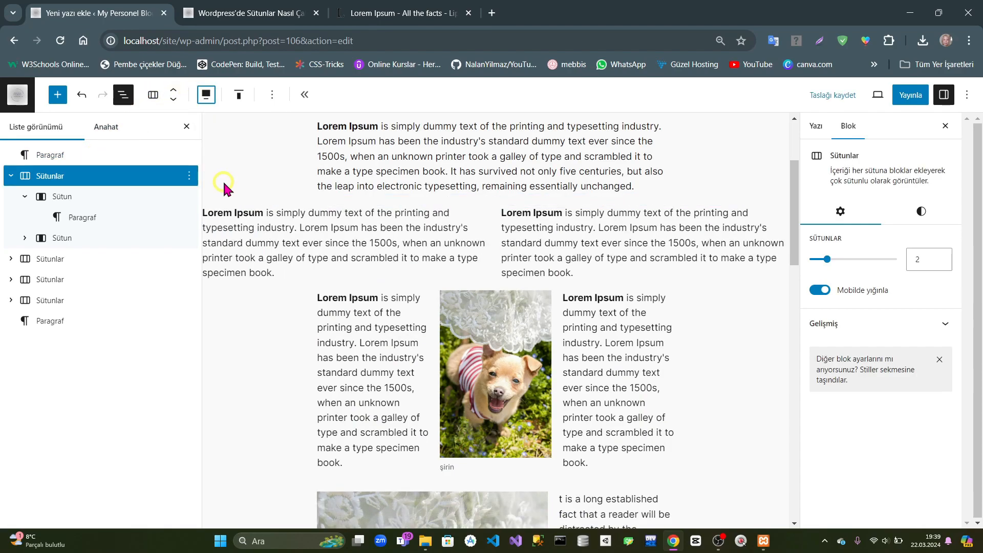
Step: Save the draft again and refresh the post preview to examine the full-width columns
{"action": "left_click", "coordinate": [832, 95]}
{"action": "left_click", "coordinate": [256, 13]}
{"action": "left_click", "coordinate": [60, 41]}
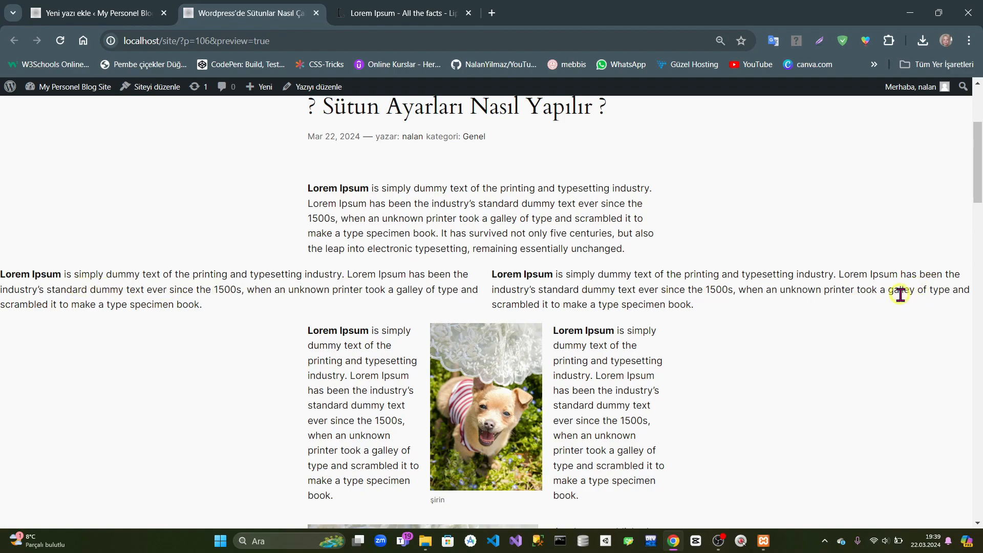
Step: Go back to the editor and set the two-column Sütunlar block's width alignment to Hiçbiri
{"action": "left_click", "coordinate": [139, 13]}
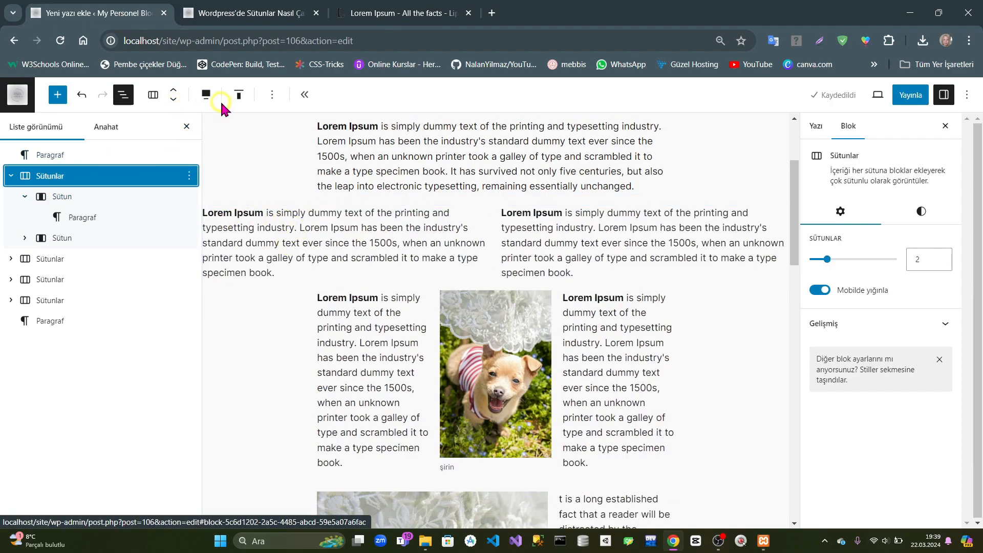
{"action": "left_click", "coordinate": [205, 96]}
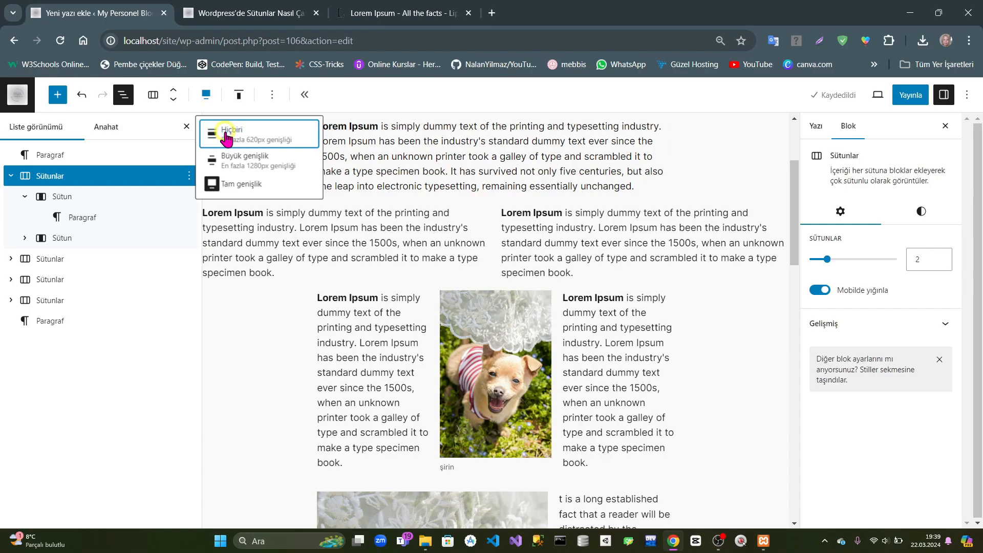
{"action": "left_click", "coordinate": [227, 137]}
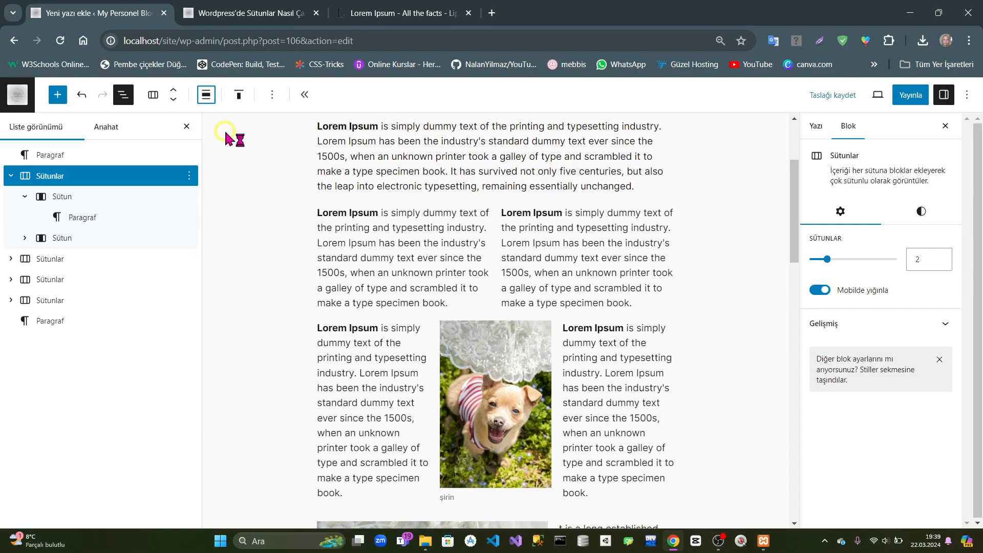
Step: Try Ortaya hizala as the two-column Sütunlar block's vertical alignment, and set it to Alta hizala
{"action": "left_click", "coordinate": [239, 98]}
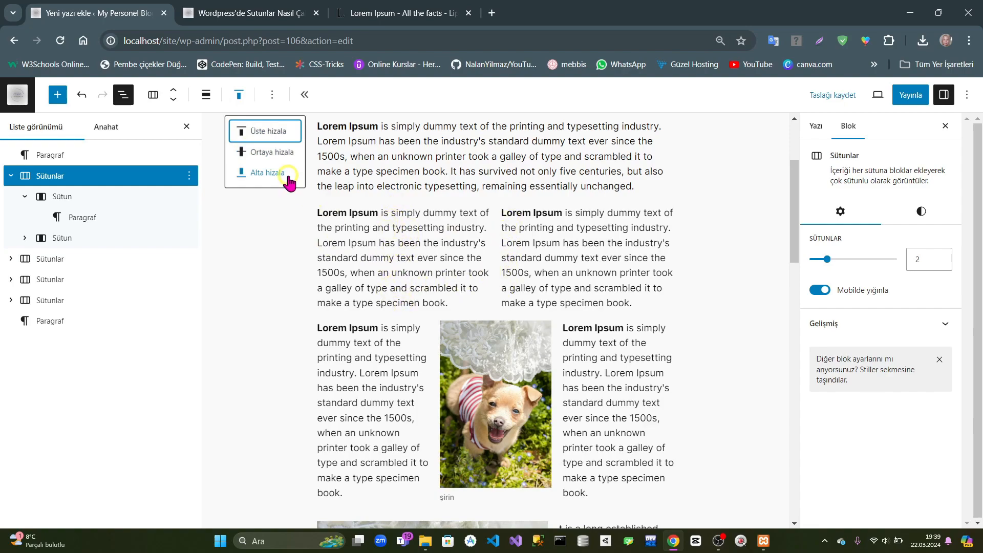
{"action": "left_click", "coordinate": [270, 152]}
{"action": "left_click", "coordinate": [239, 95]}
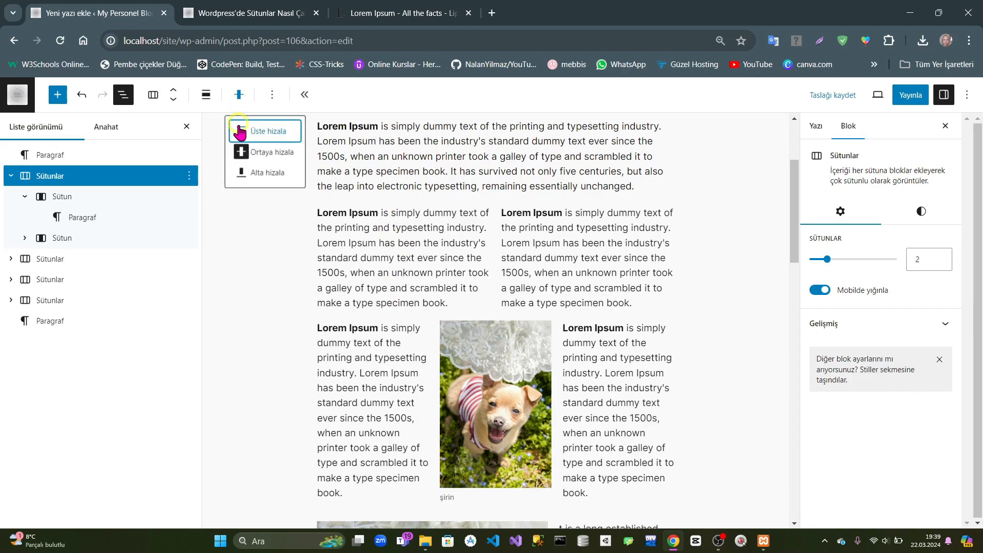
{"action": "left_click", "coordinate": [242, 171]}
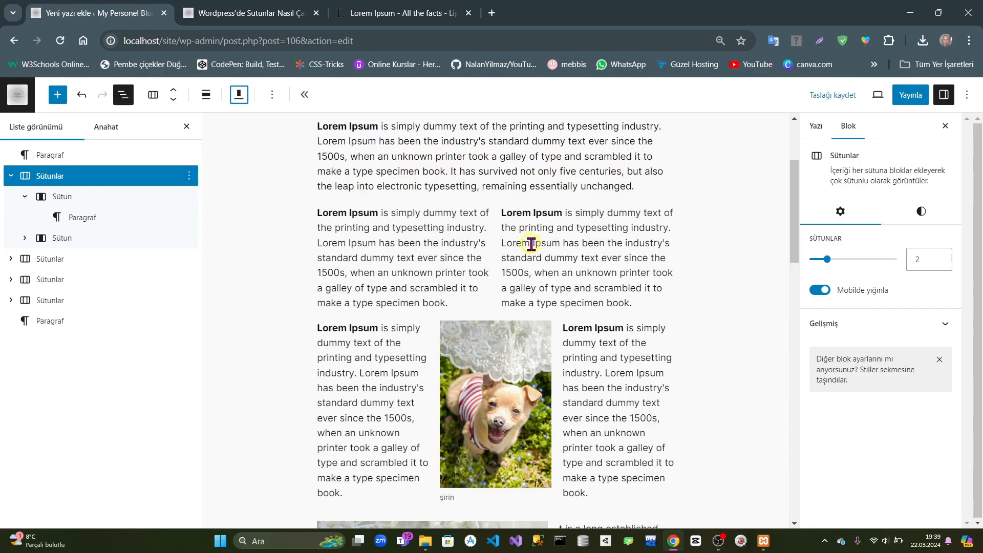
{"action": "scroll", "coordinate": [566, 294], "scroll_direction": "down", "scroll_amount": 10}
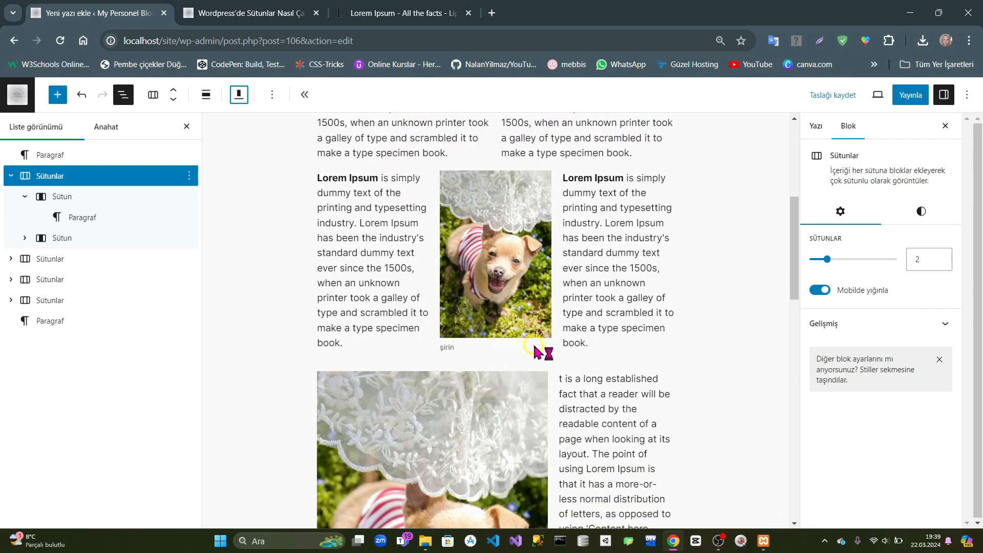
{"action": "scroll", "coordinate": [539, 351], "scroll_direction": "up", "scroll_amount": 3}
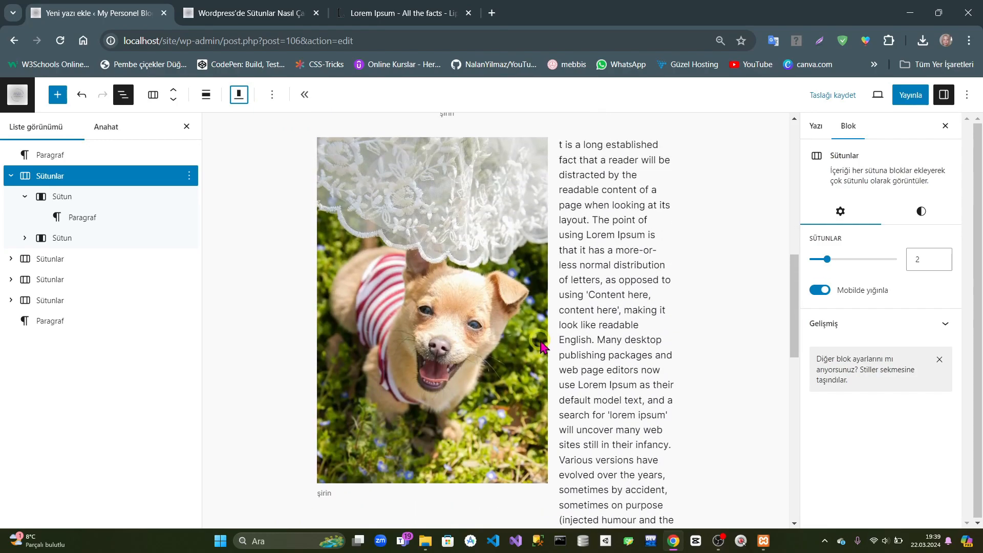
Step: Select the Sütunlar block with the large dog photo beside text and set its vertical alignment to Ortaya hizala
{"action": "left_click", "coordinate": [597, 319]}
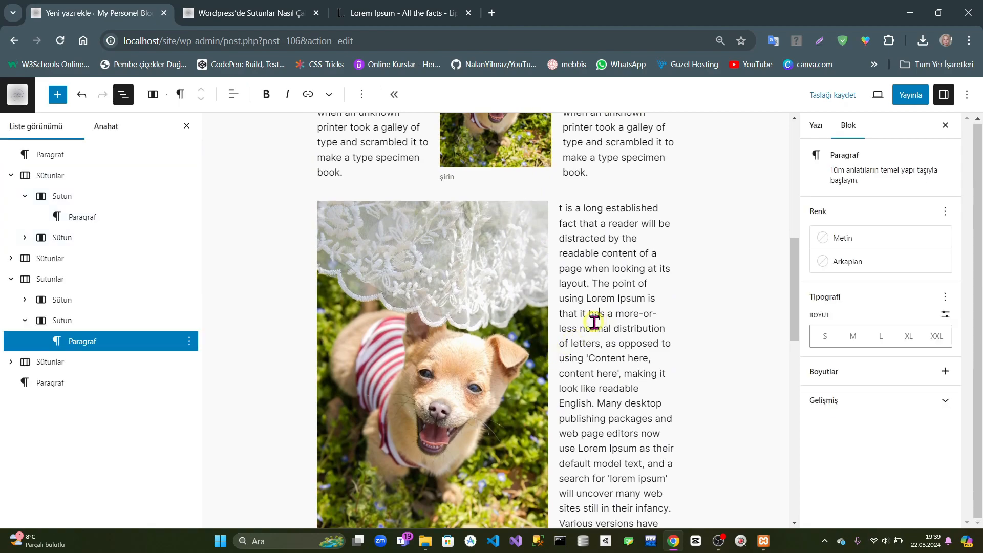
{"action": "scroll", "coordinate": [597, 319], "scroll_direction": "down", "scroll_amount": 3}
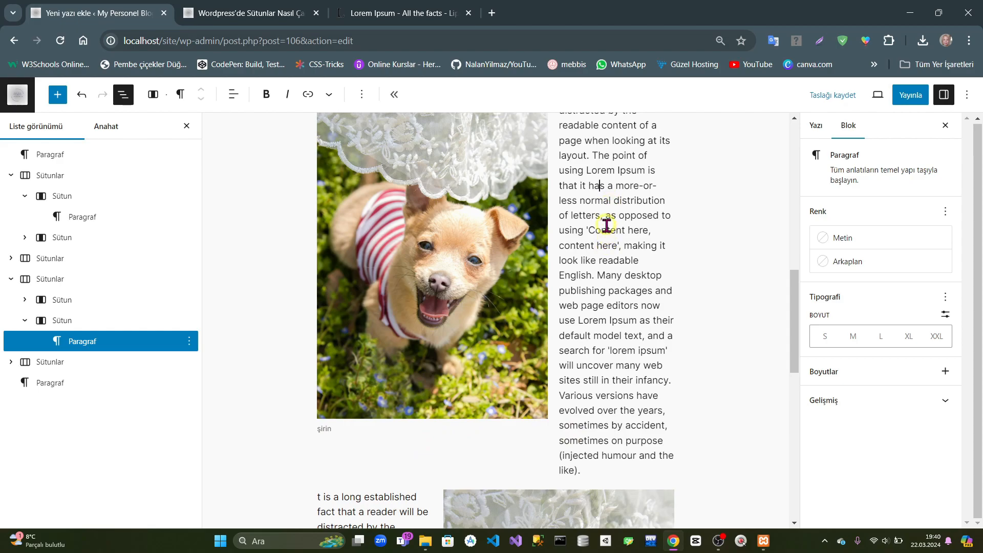
{"action": "scroll", "coordinate": [612, 328], "scroll_direction": "down", "scroll_amount": 2}
{"action": "scroll", "coordinate": [613, 327], "scroll_direction": "up", "scroll_amount": 2}
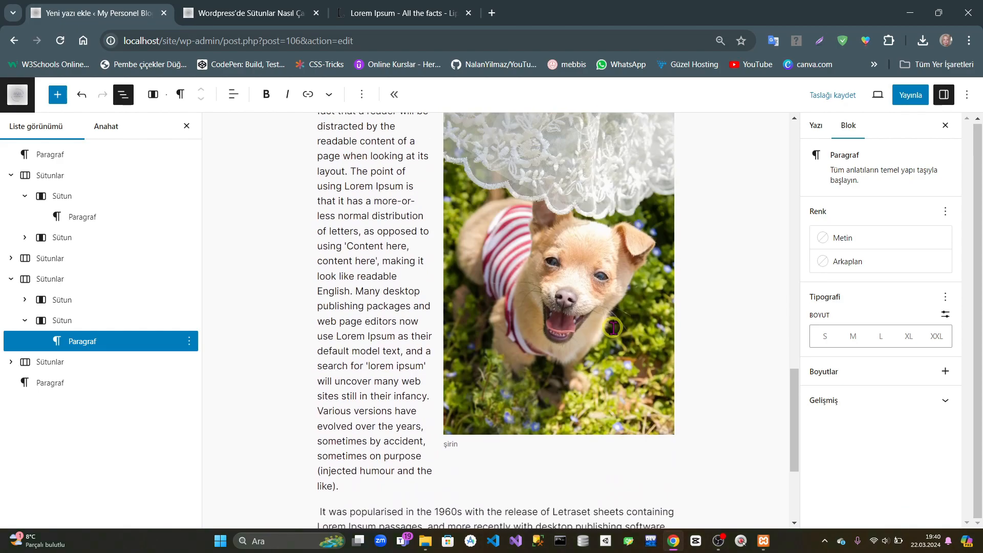
{"action": "scroll", "coordinate": [613, 328], "scroll_direction": "down", "scroll_amount": 5}
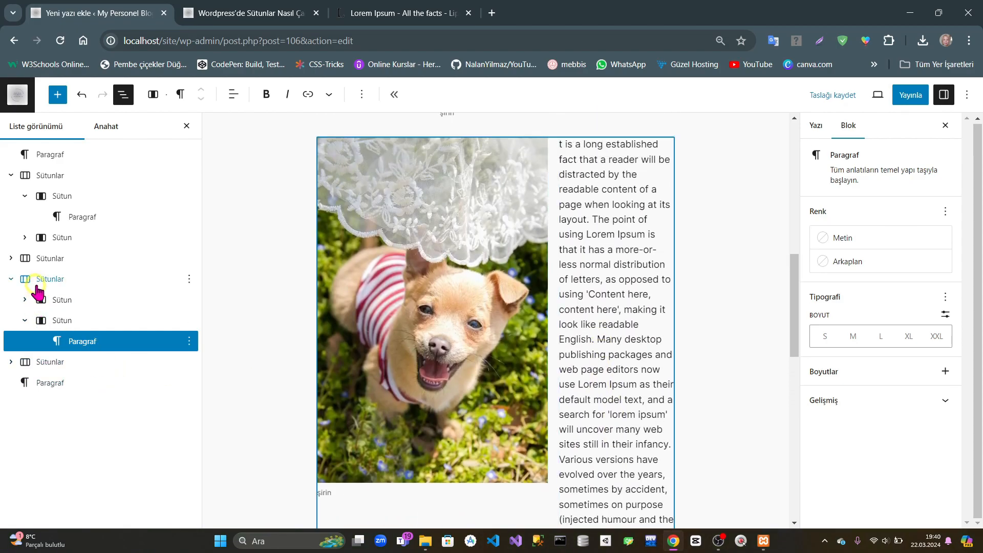
{"action": "left_click", "coordinate": [46, 281]}
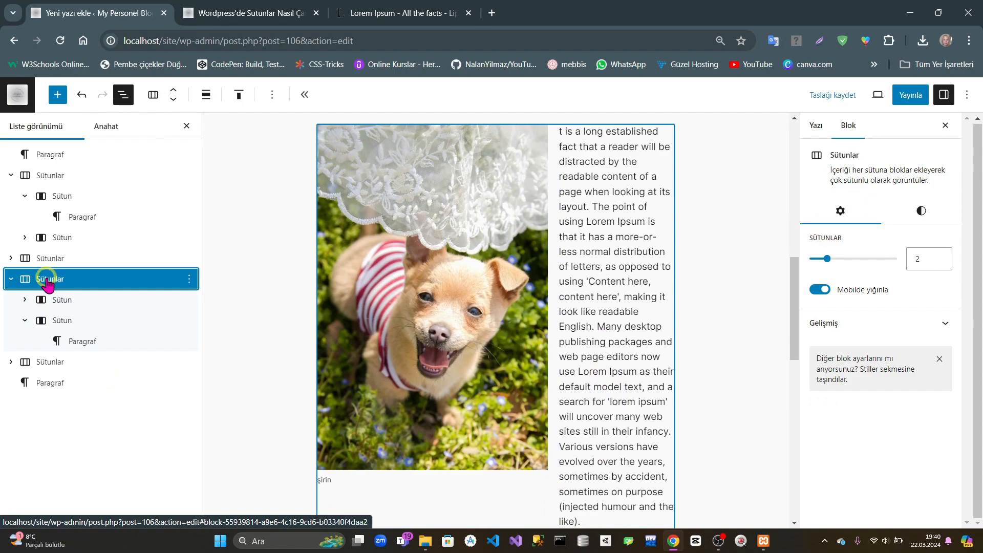
{"action": "left_click", "coordinate": [241, 100]}
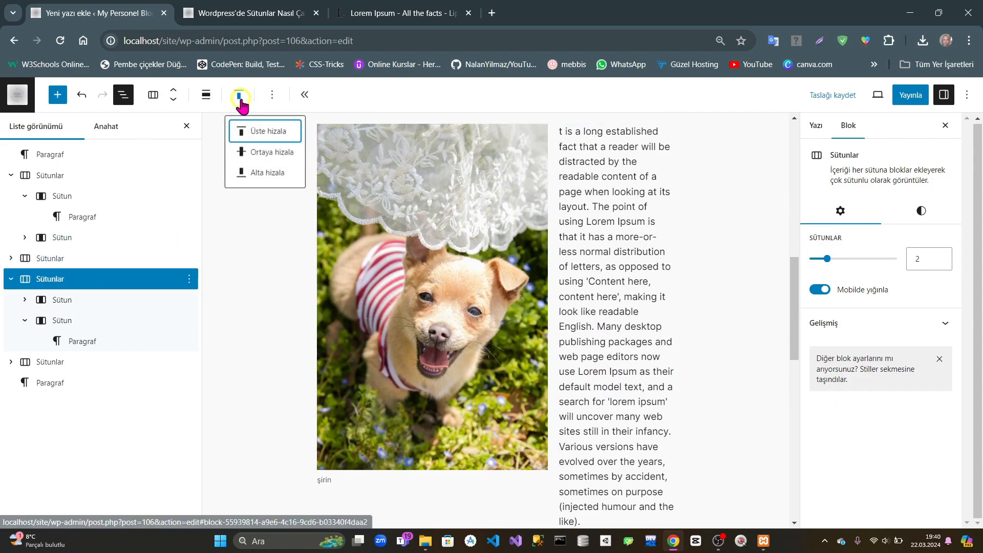
{"action": "left_click", "coordinate": [255, 159]}
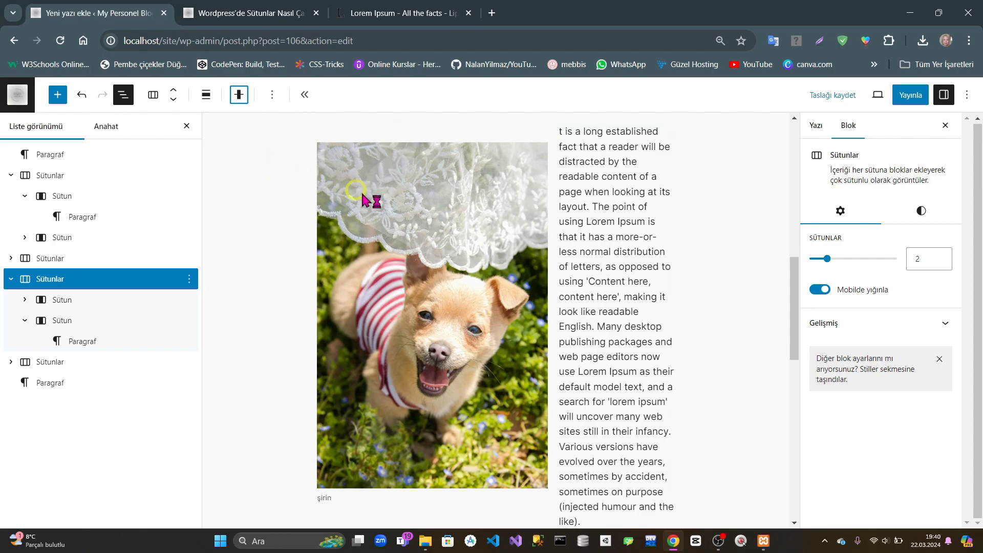
Step: Examine the vertically centred photo-and-text columns and the neighbouring column layouts at a reduced page zoom
{"action": "scroll", "coordinate": [450, 240], "scroll_direction": "down", "scroll_amount": 5}
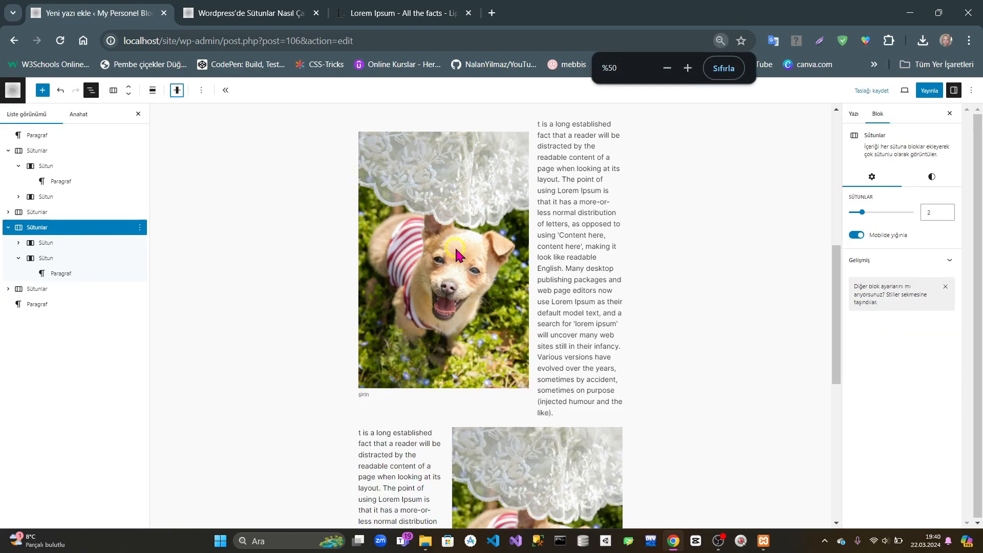
{"action": "scroll", "coordinate": [455, 248], "scroll_direction": "up", "scroll_amount": 1}
{"action": "scroll", "coordinate": [667, 261], "scroll_direction": "up", "scroll_amount": 2}
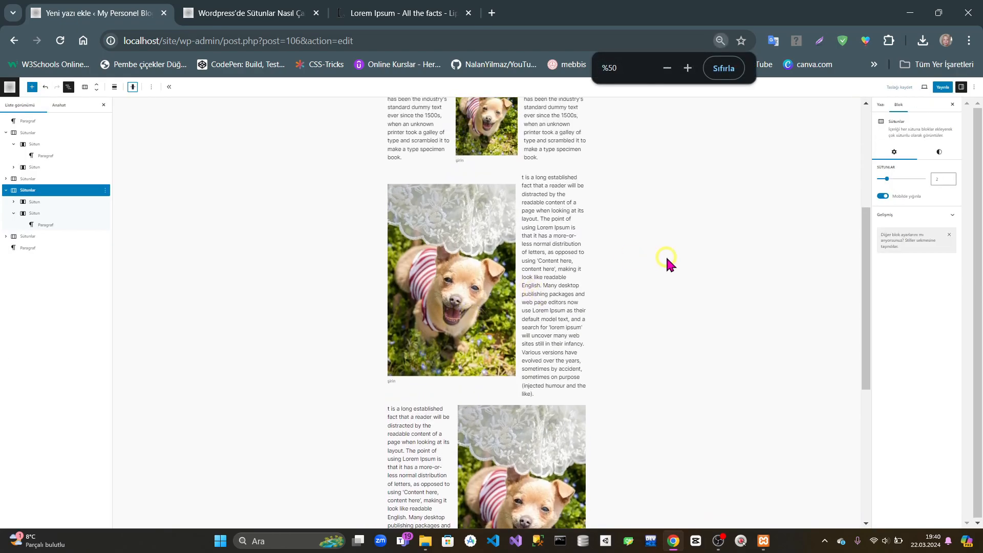
{"action": "scroll", "coordinate": [562, 363], "scroll_direction": "down", "scroll_amount": 5}
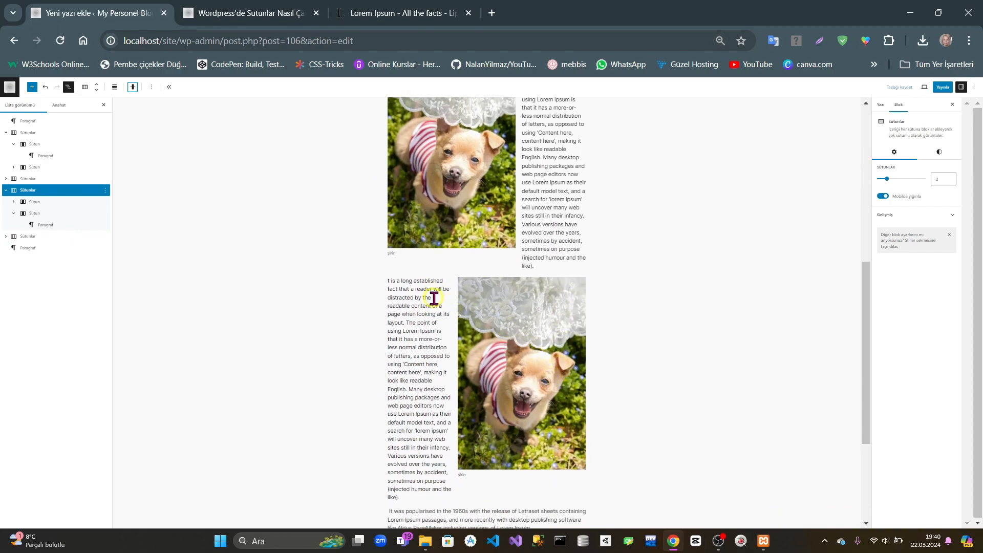
{"action": "scroll", "coordinate": [499, 404], "scroll_direction": "up", "scroll_amount": 5}
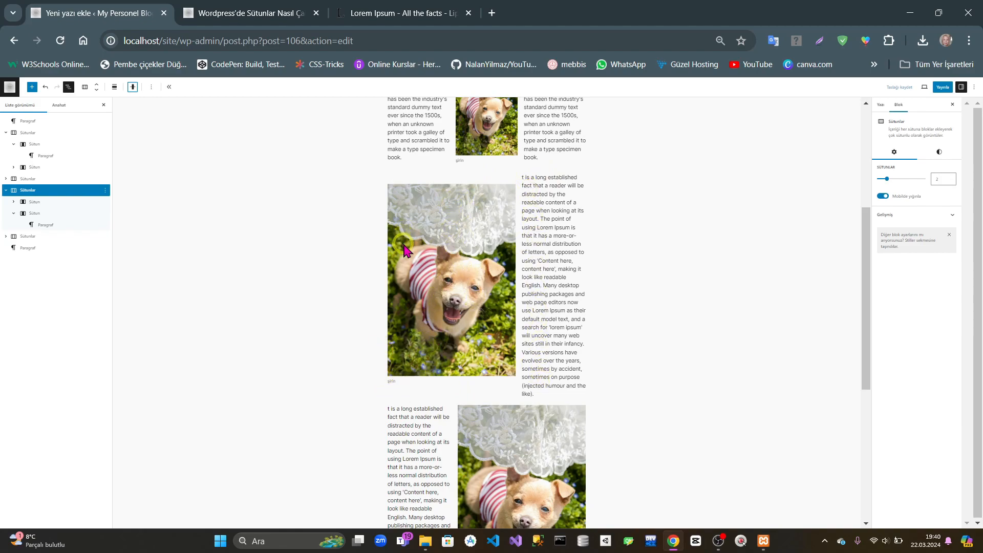
{"action": "key", "text": "ctrl+0"}
{"action": "key", "text": "ctrl+plus"}
{"action": "key", "text": "ctrl+plus"}
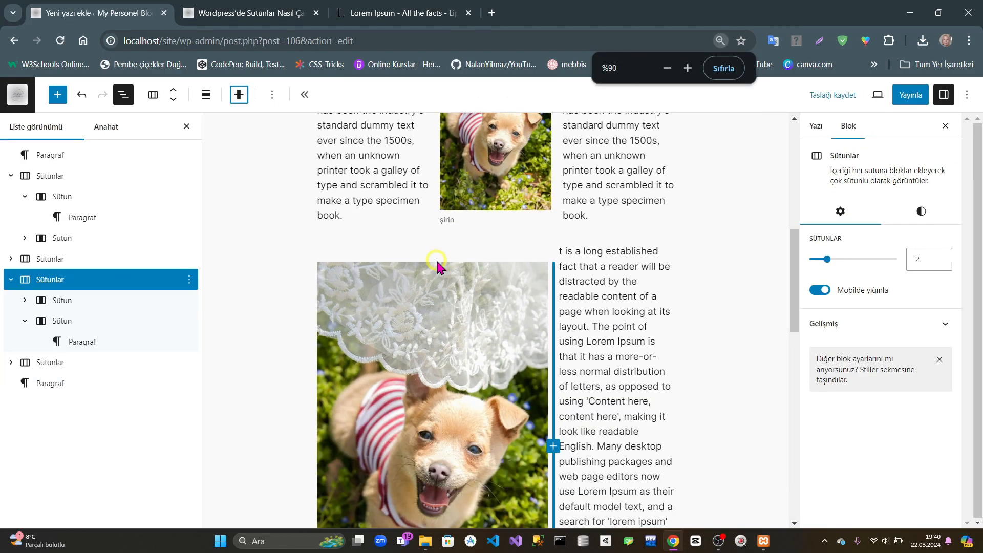
{"action": "key", "text": "ctrl+plus"}
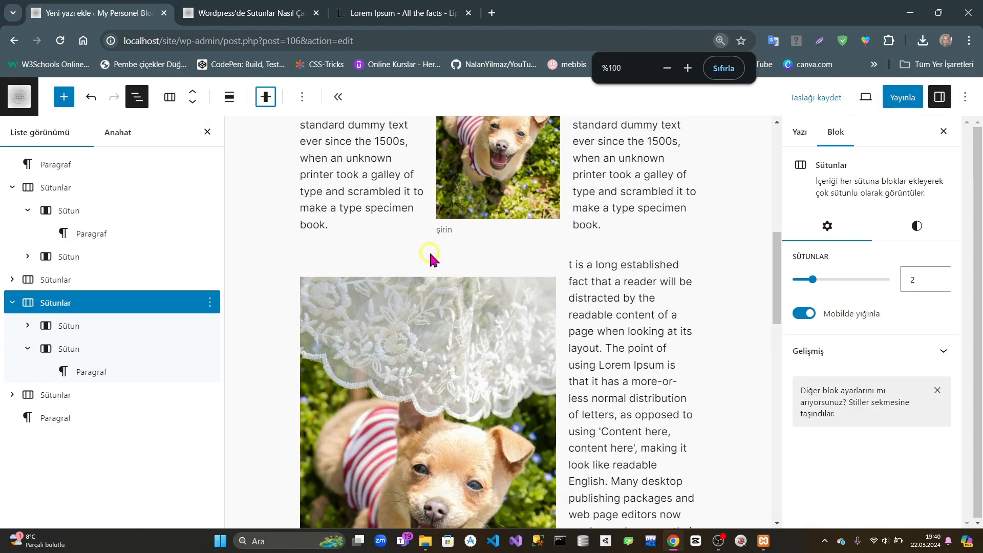
Step: Review the extra block options of the text-only two-column Sütunlar block without applying any
{"action": "scroll", "coordinate": [284, 243], "scroll_direction": "up", "scroll_amount": 9}
{"action": "scroll", "coordinate": [344, 248], "scroll_direction": "down", "scroll_amount": 5}
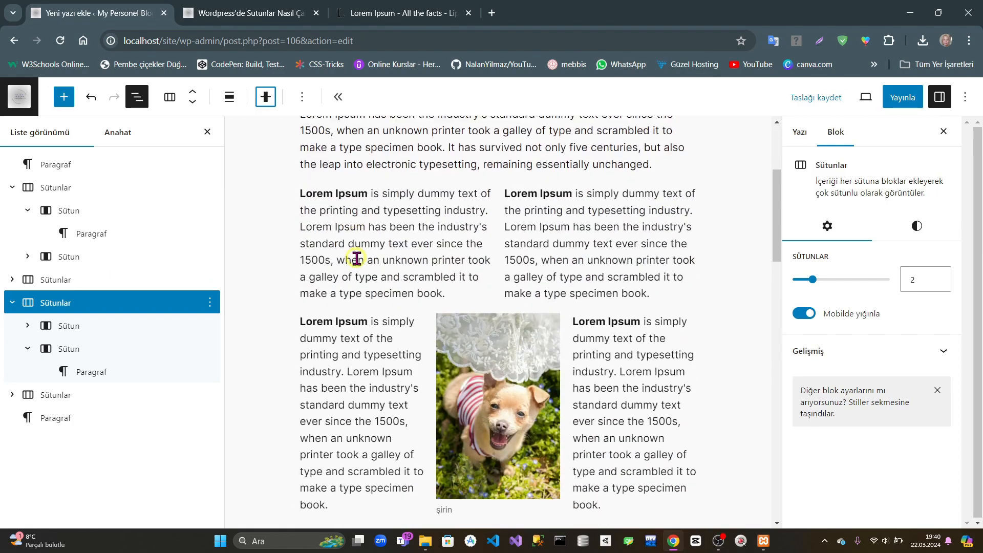
{"action": "left_click", "coordinate": [379, 176]}
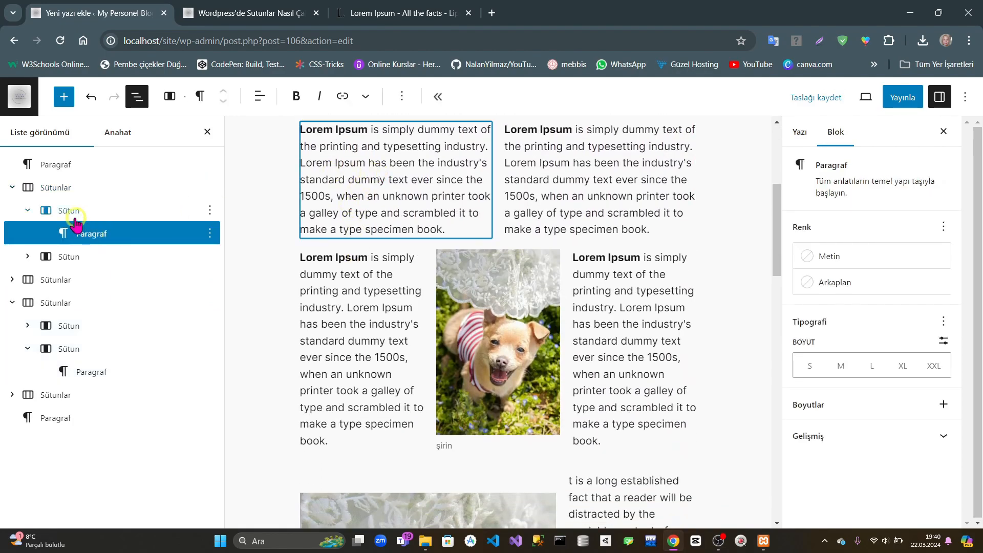
{"action": "left_click", "coordinate": [51, 187]}
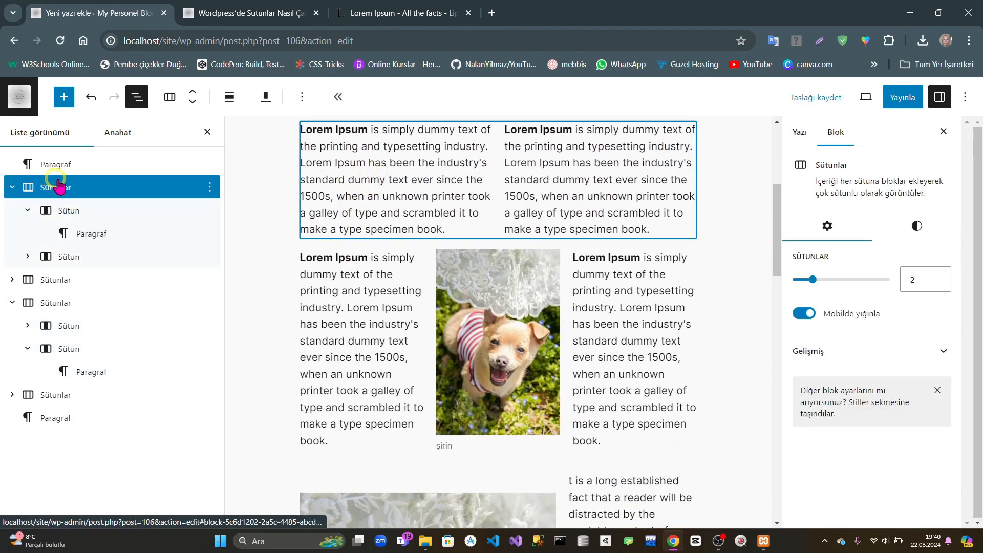
{"action": "left_click", "coordinate": [302, 97]}
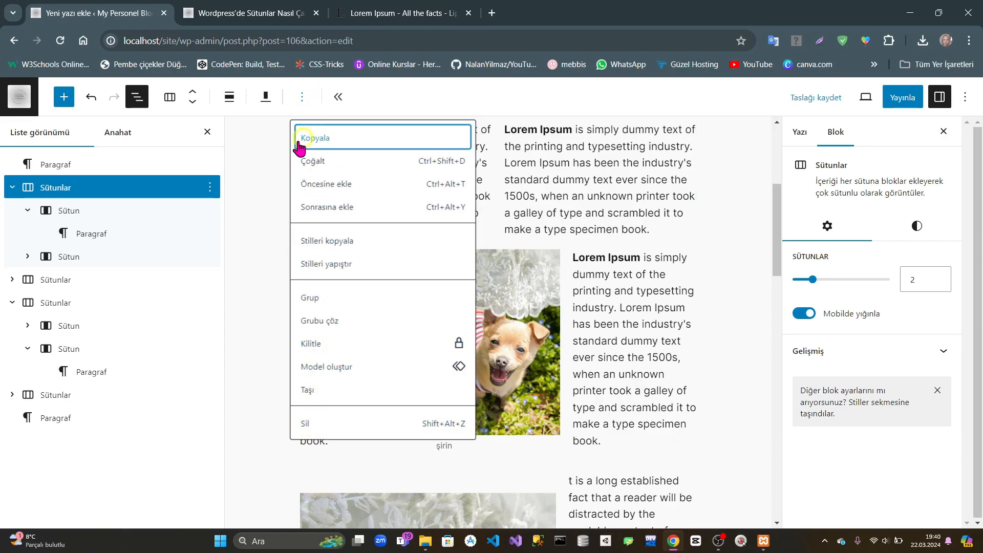
{"action": "left_click", "coordinate": [543, 164]}
{"action": "left_click", "coordinate": [411, 179]}
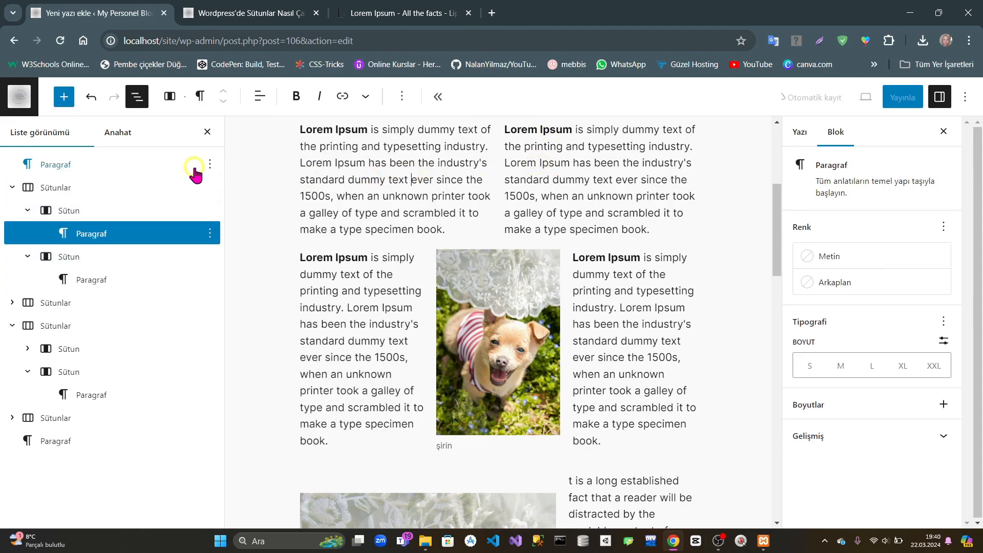
Step: Collapse both Sütun entries of the text-only two-column block in the outline and select their parent Sütunlar block
{"action": "left_click", "coordinate": [27, 210]}
{"action": "left_click", "coordinate": [28, 233]}
{"action": "left_click", "coordinate": [77, 188]}
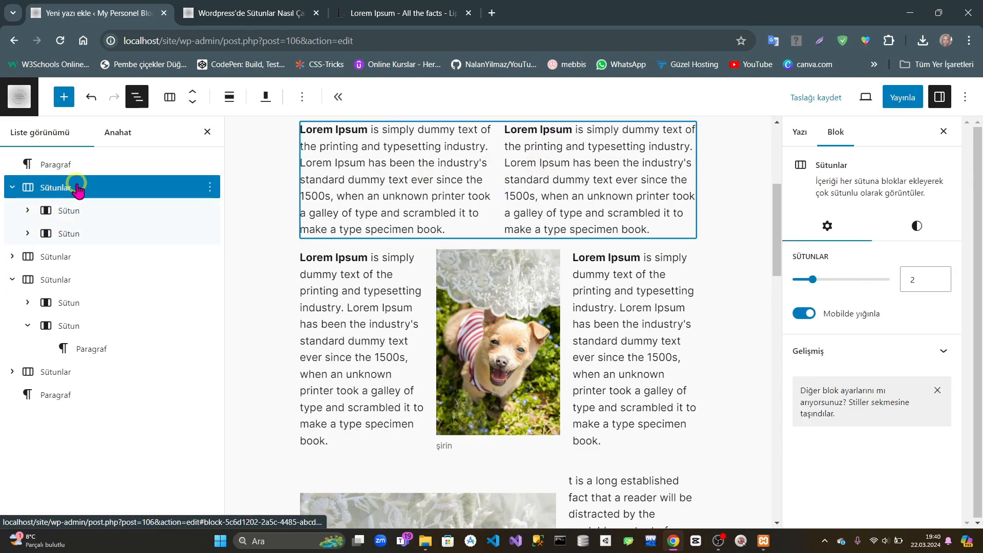
Step: Try moving the first column of the text-only two-column block to the right and back to the left
{"action": "left_click", "coordinate": [70, 211]}
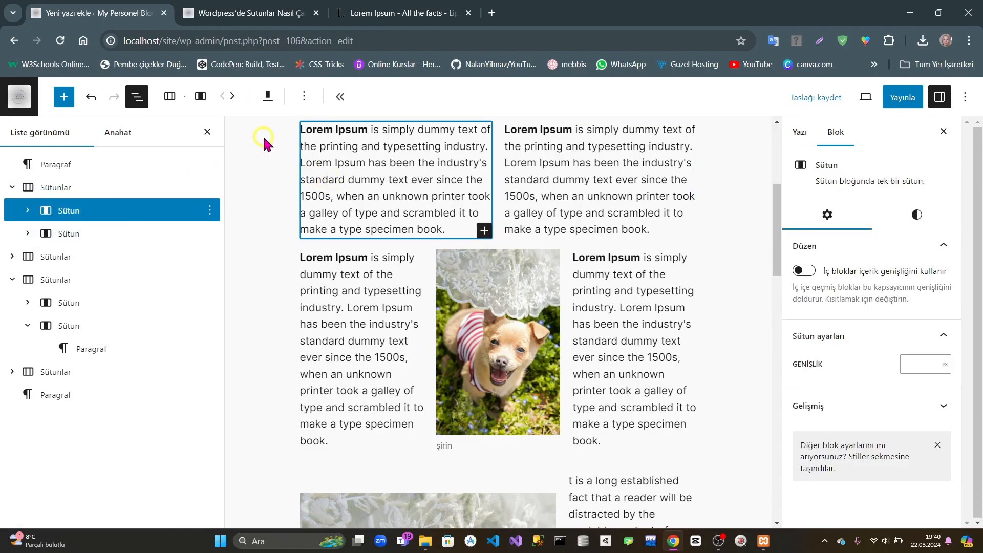
{"action": "left_click", "coordinate": [232, 97]}
{"action": "left_click", "coordinate": [222, 96]}
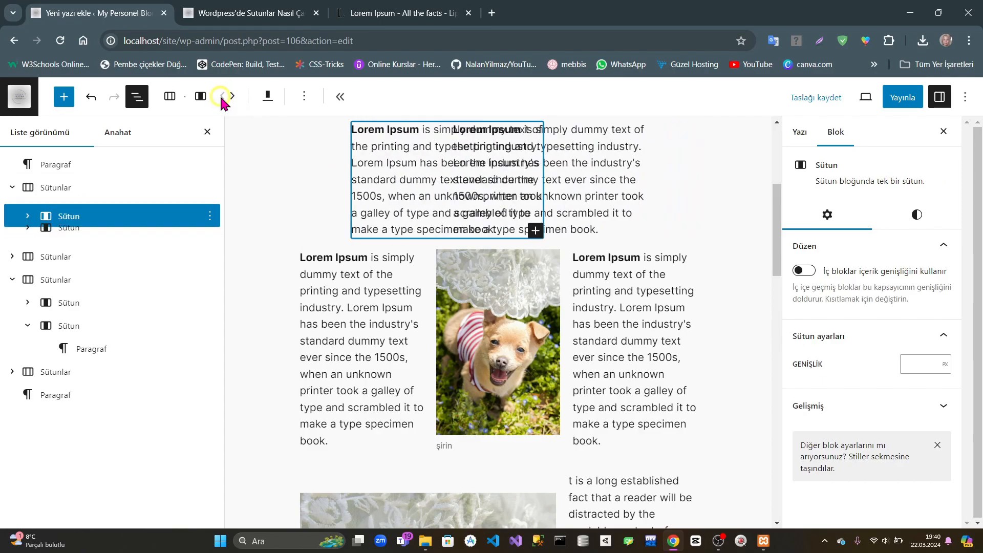
Step: Expand the three-column Sütunlar block and try moving its first column to the last place and back to the first
{"action": "left_click", "coordinate": [12, 257]}
{"action": "left_click", "coordinate": [65, 290]}
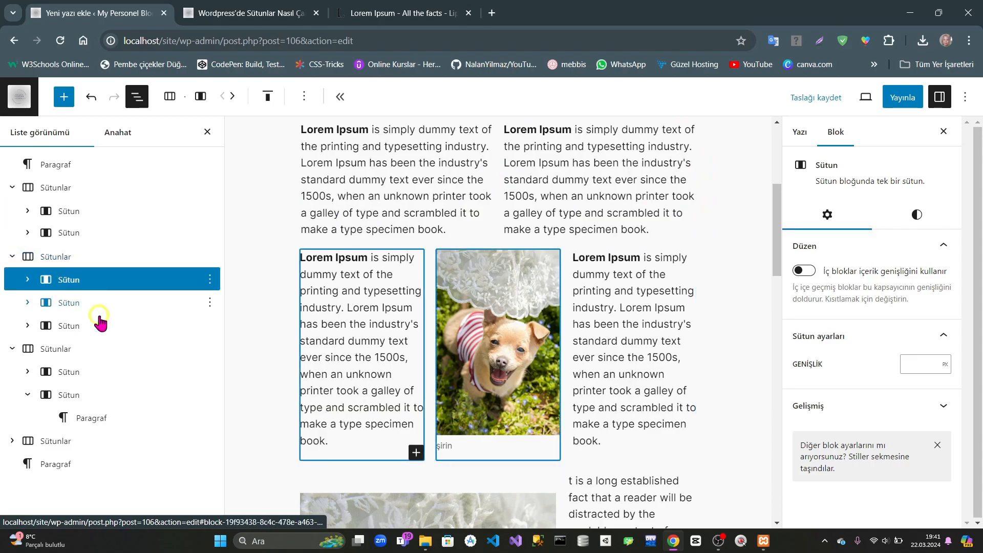
{"action": "left_click", "coordinate": [233, 97]}
{"action": "left_click", "coordinate": [233, 97]}
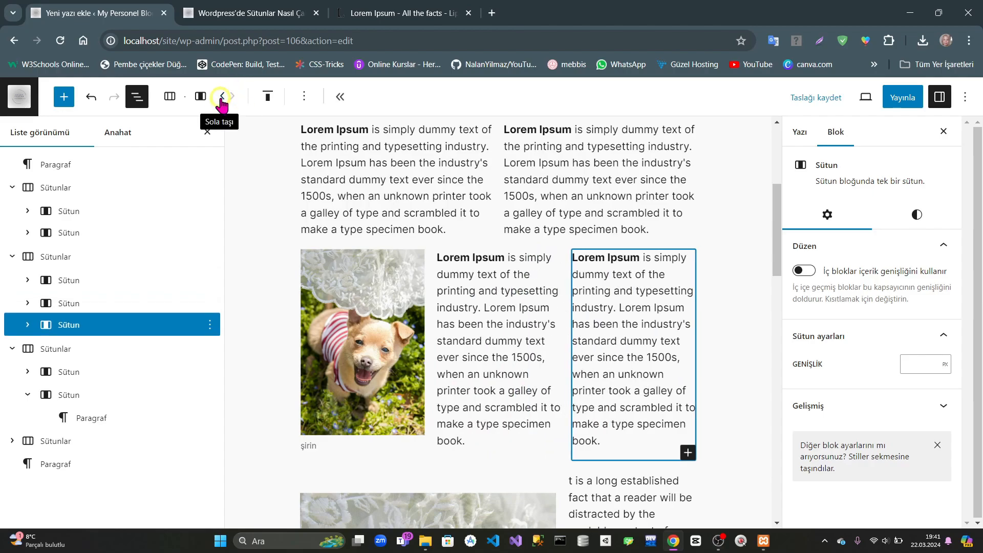
{"action": "left_click", "coordinate": [222, 97]}
{"action": "left_click", "coordinate": [222, 97]}
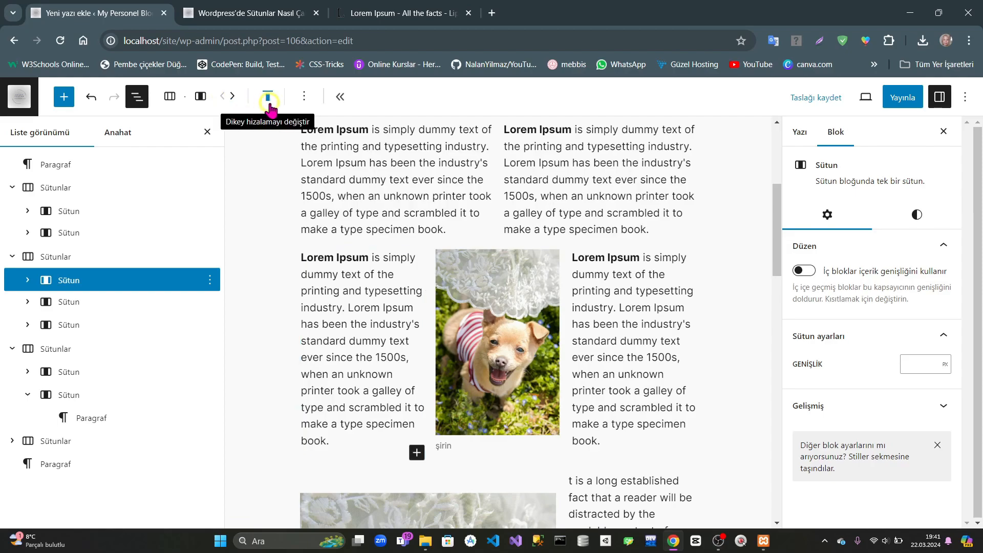
Step: Set the vertical alignment of the three-column block's first Sütun to Ortaya hizala
{"action": "left_click", "coordinate": [70, 281]}
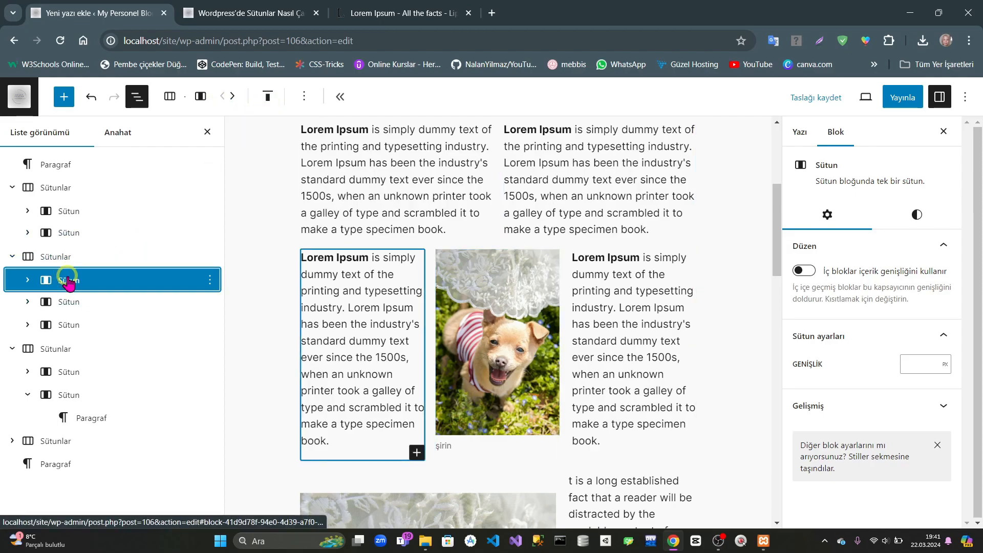
{"action": "left_click", "coordinate": [267, 97]}
{"action": "left_click", "coordinate": [290, 162]}
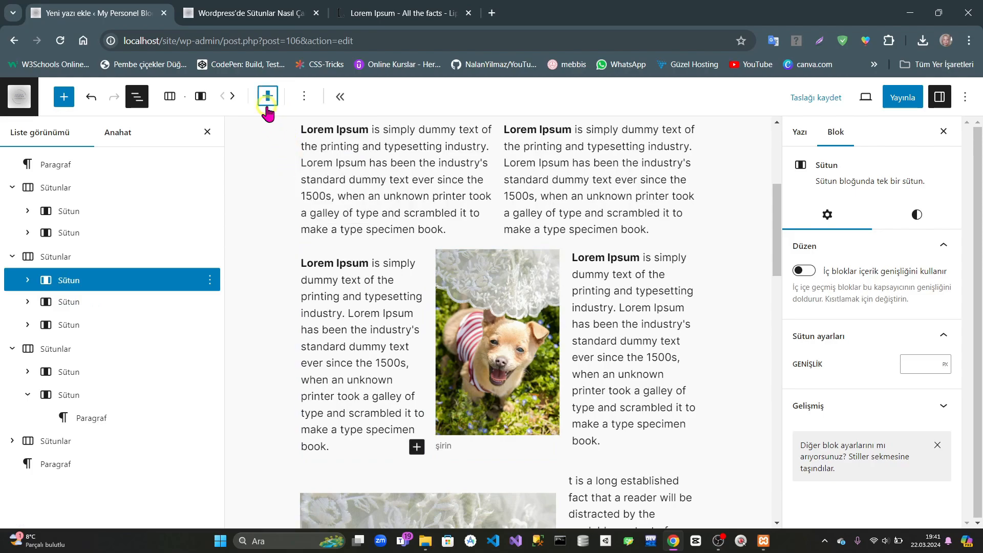
{"action": "left_click", "coordinate": [67, 287]}
{"action": "left_click", "coordinate": [68, 287]}
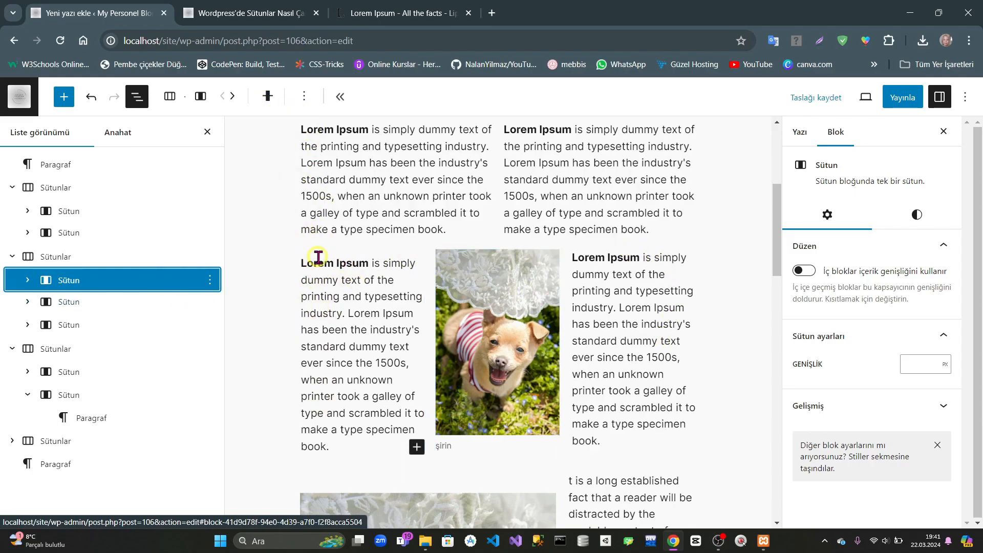
{"action": "key", "text": "ctrl+s"}
Step: Select the text-only Sütunlar block at the start of the post and increase its column count to 6
{"action": "left_click", "coordinate": [46, 188]}
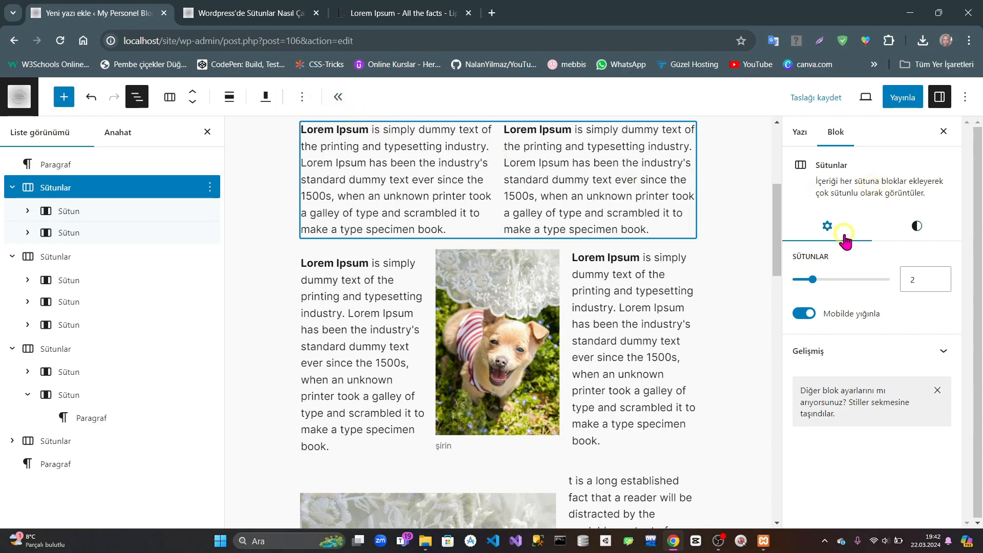
{"action": "left_click", "coordinate": [53, 187]}
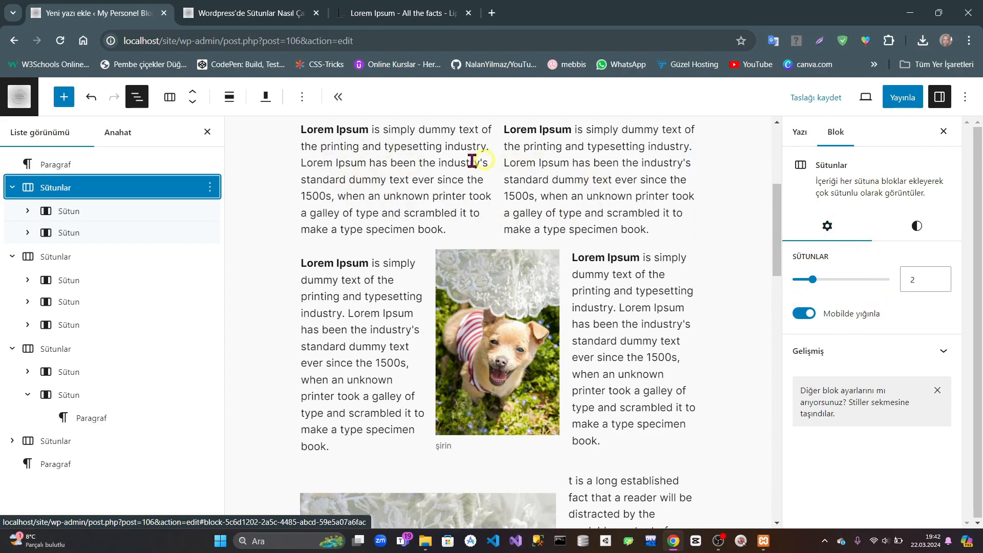
{"action": "left_click", "coordinate": [935, 277]}
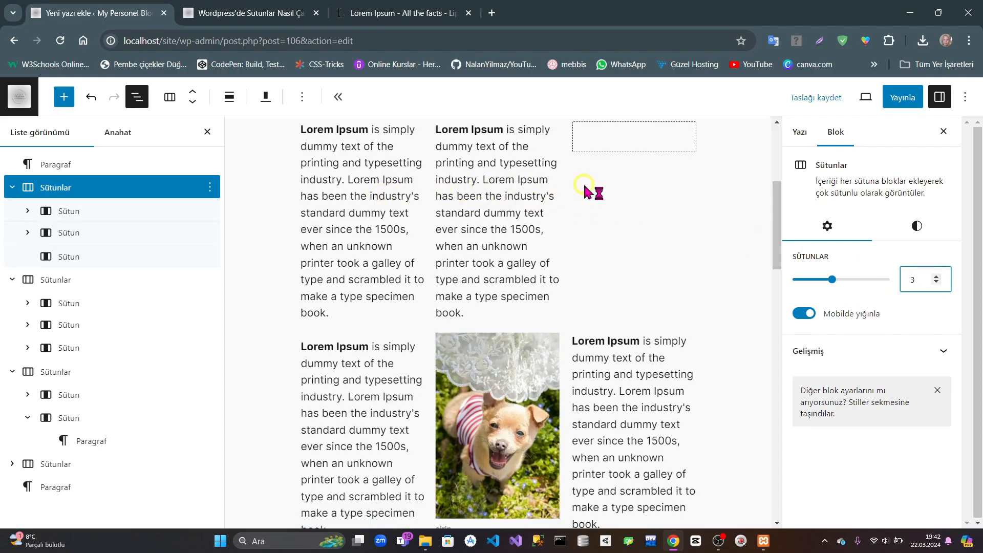
{"action": "left_click", "coordinate": [937, 277]}
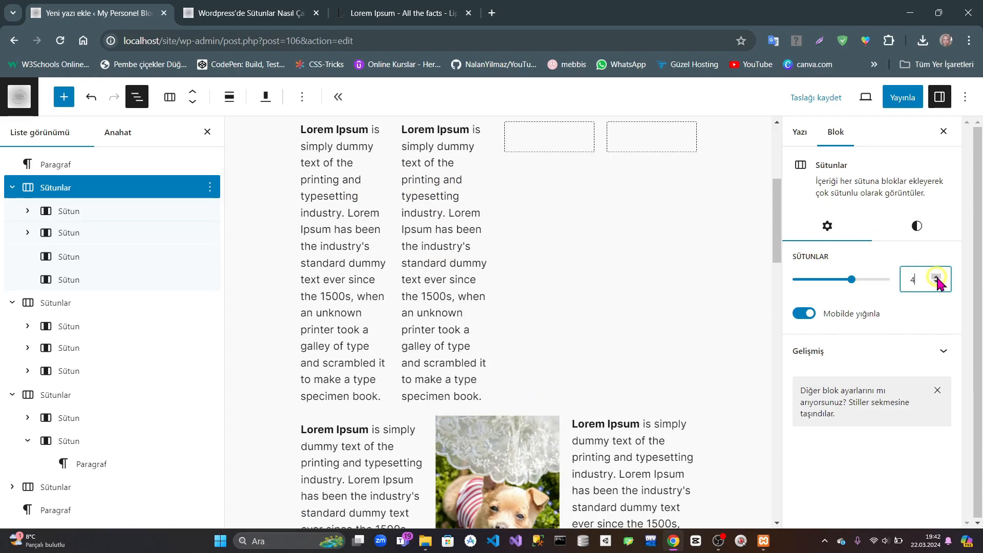
{"action": "left_click", "coordinate": [937, 277]}
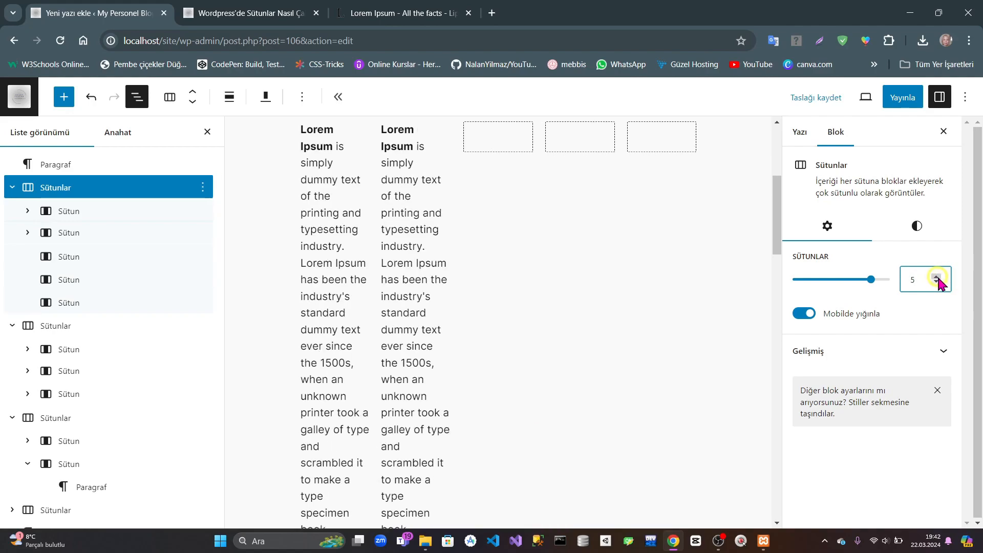
{"action": "left_click", "coordinate": [937, 277]}
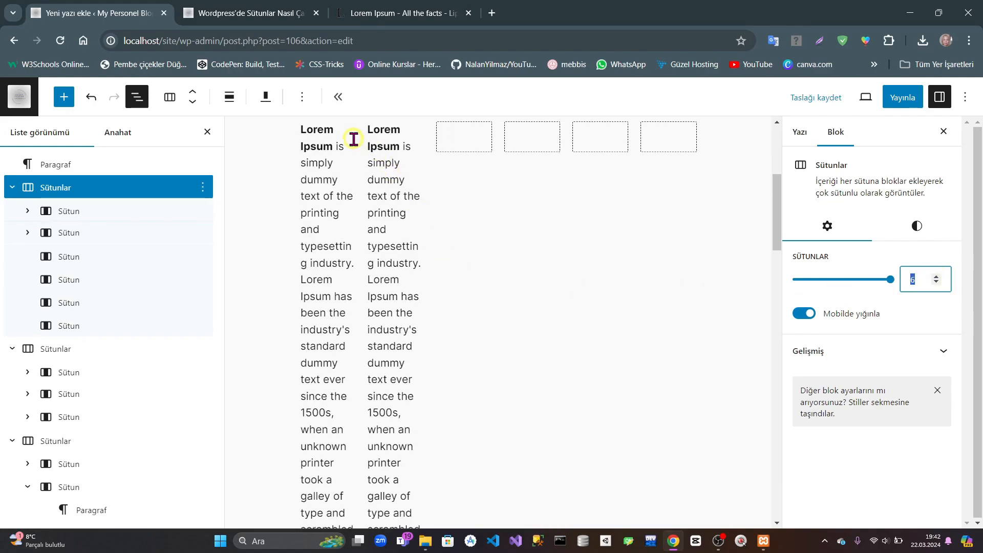
Step: Examine the six-column layout at a reduced page zoom and restore the page zoom to 100%
{"action": "key", "text": "ctrl+minus"}
{"action": "key", "text": "ctrl+minus"}
{"action": "key", "text": "ctrl+minus"}
{"action": "key", "text": "ctrl+minus"}
{"action": "key", "text": "ctrl+minus"}
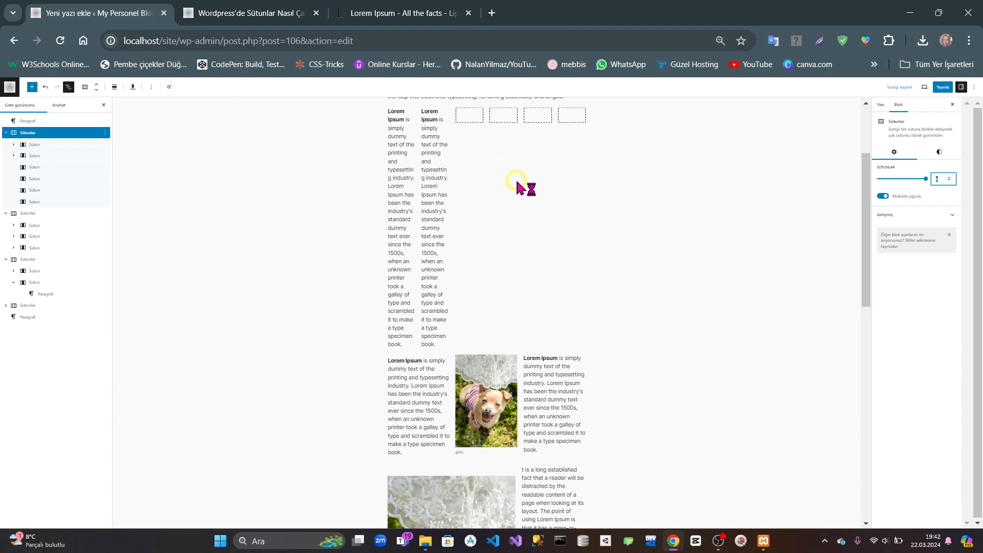
{"action": "key", "text": "ctrl+plus"}
{"action": "key", "text": "ctrl+plus"}
{"action": "key", "text": "ctrl+plus"}
{"action": "key", "text": "ctrl+plus"}
{"action": "key", "text": "ctrl+plus"}
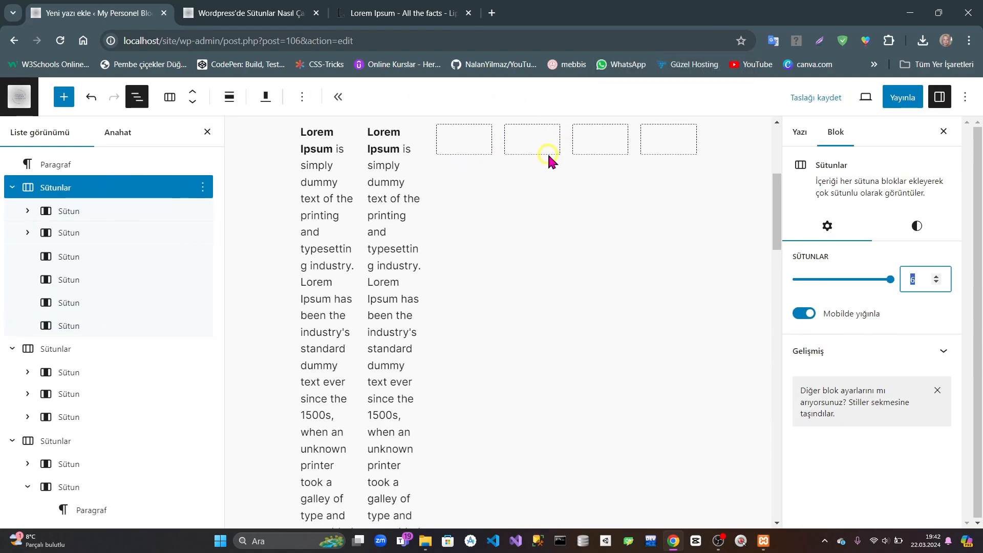
Step: Save the draft and view the six-column text layout in the reloaded post preview
{"action": "left_click", "coordinate": [823, 97]}
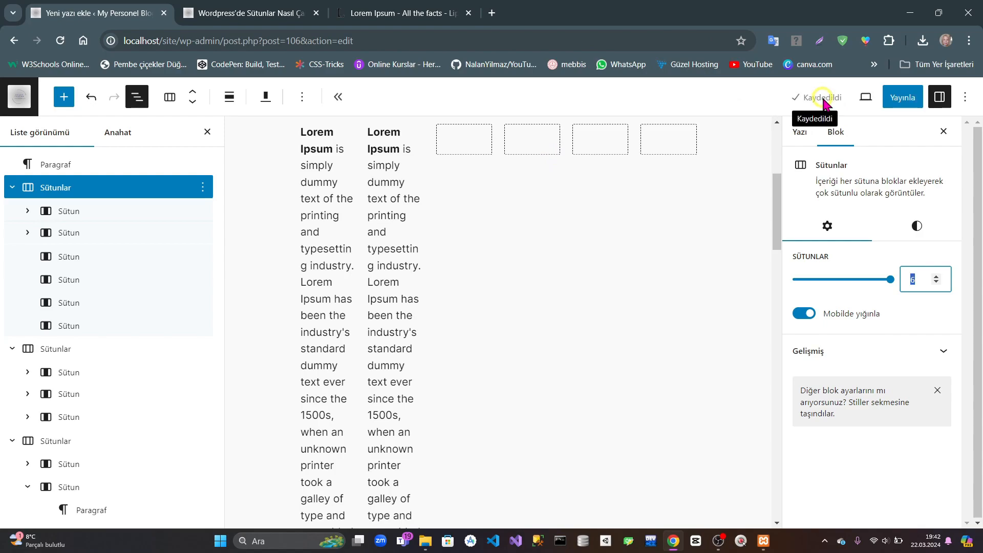
{"action": "left_click", "coordinate": [802, 102]}
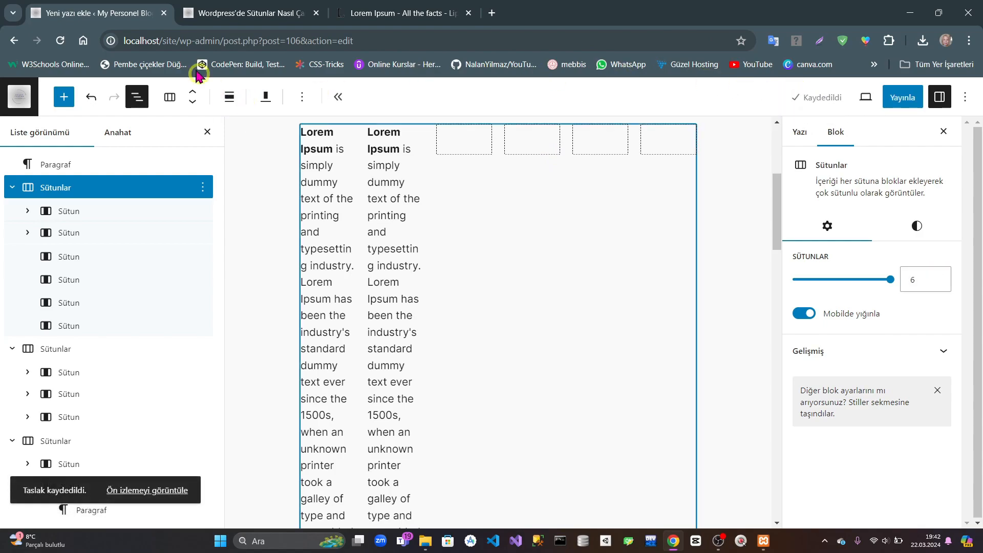
{"action": "left_click", "coordinate": [238, 17]}
{"action": "left_click", "coordinate": [60, 41]}
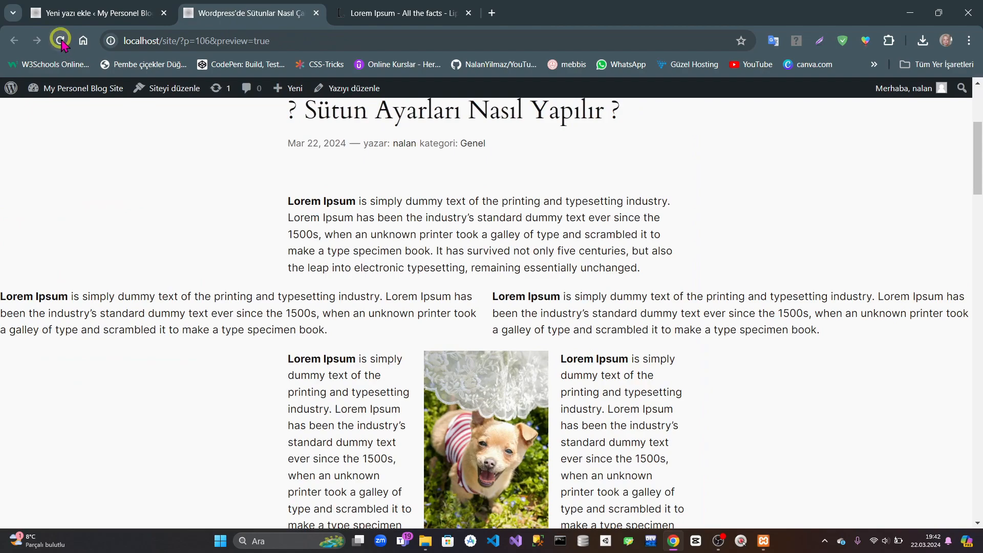
{"action": "scroll", "coordinate": [214, 268], "scroll_direction": "down", "scroll_amount": 4}
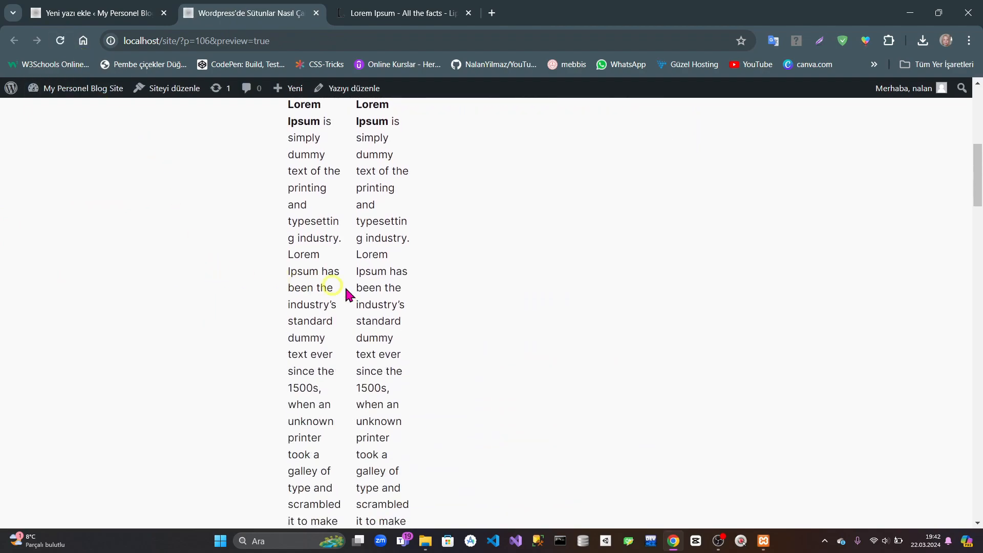
{"action": "scroll", "coordinate": [344, 285], "scroll_direction": "up", "scroll_amount": 3}
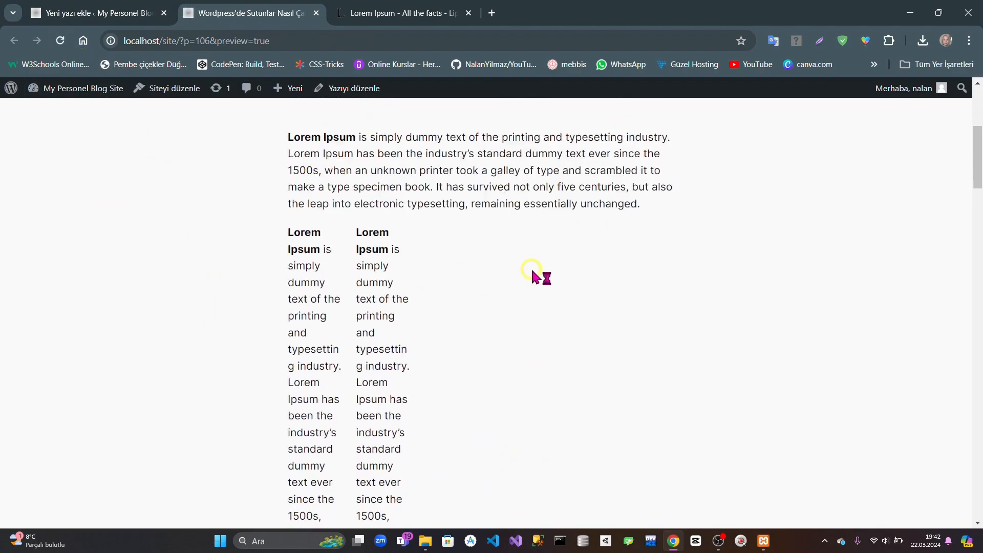
Step: In the editor, reduce the first Sütunlar block to 4 columns and delete its two empty Sütun blocks
{"action": "left_click", "coordinate": [107, 14]}
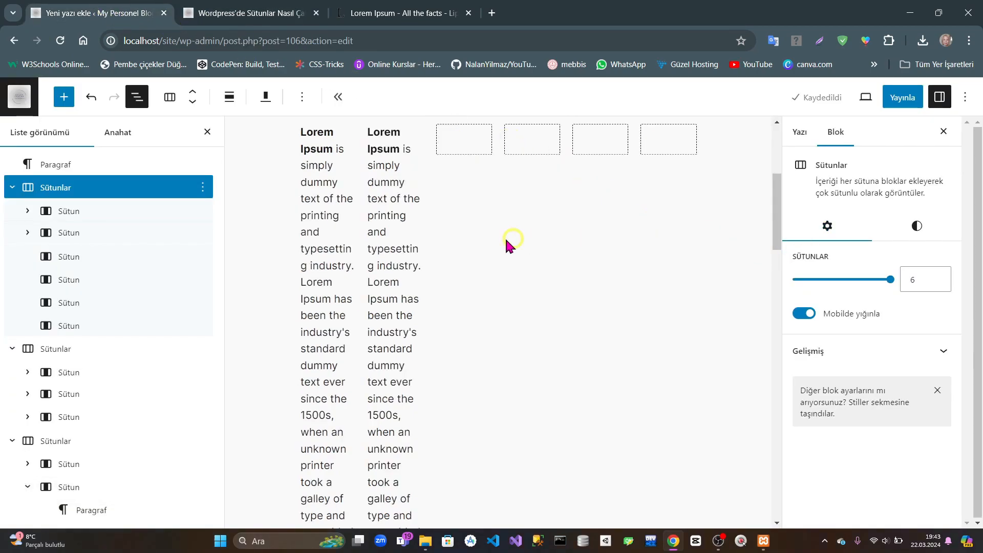
{"action": "left_click", "coordinate": [78, 187]}
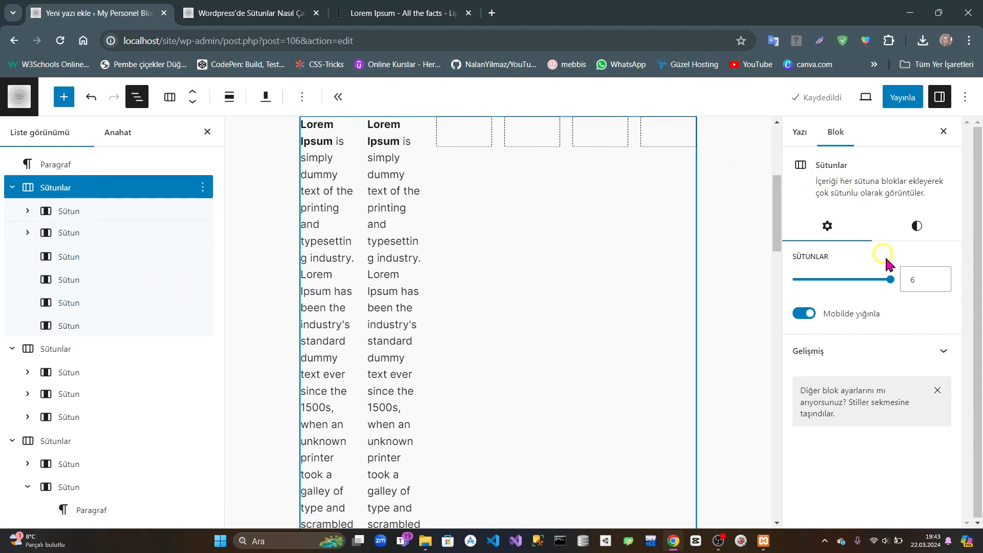
{"action": "left_click", "coordinate": [937, 283]}
{"action": "left_click", "coordinate": [937, 283]}
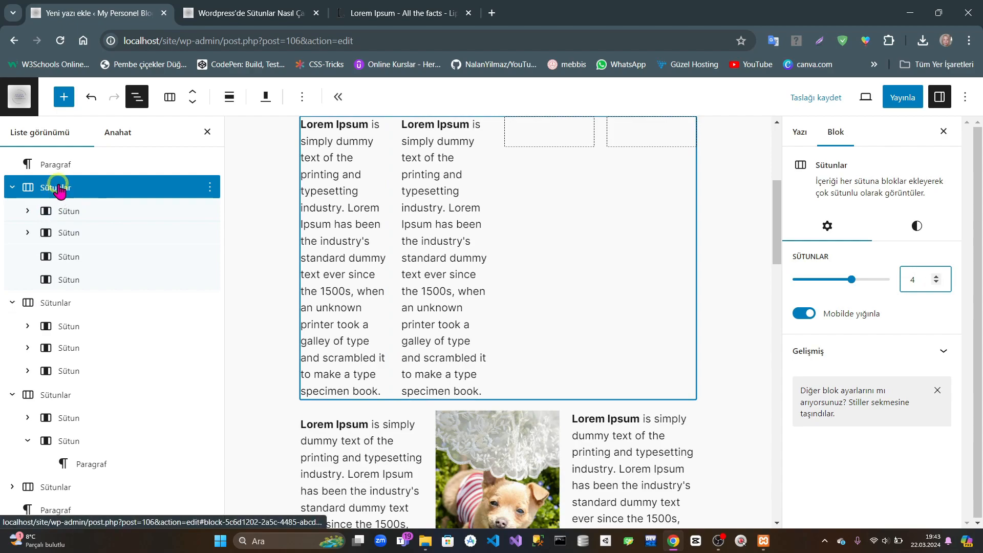
{"action": "left_click", "coordinate": [210, 256]}
{"action": "left_click", "coordinate": [214, 460]}
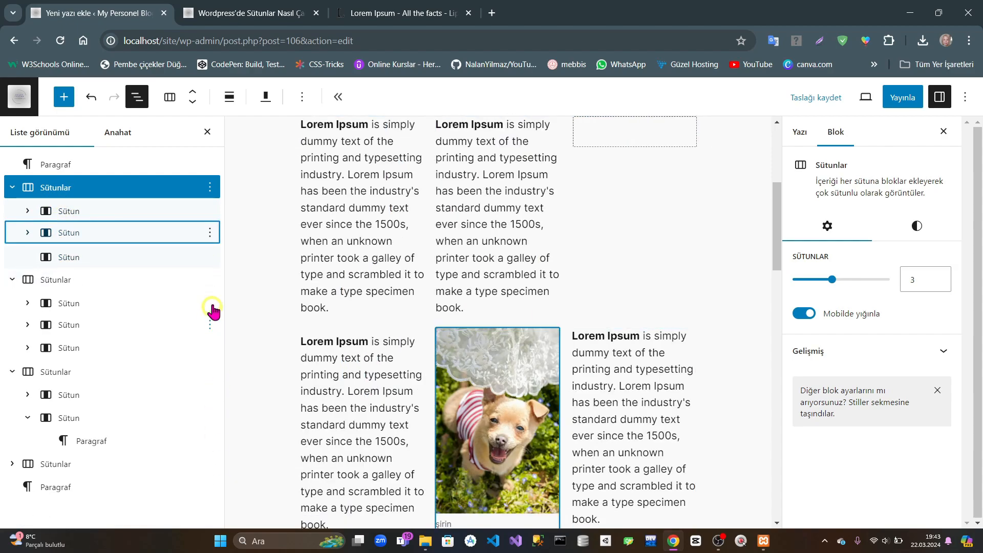
{"action": "left_click", "coordinate": [210, 256]}
{"action": "left_click", "coordinate": [220, 457]}
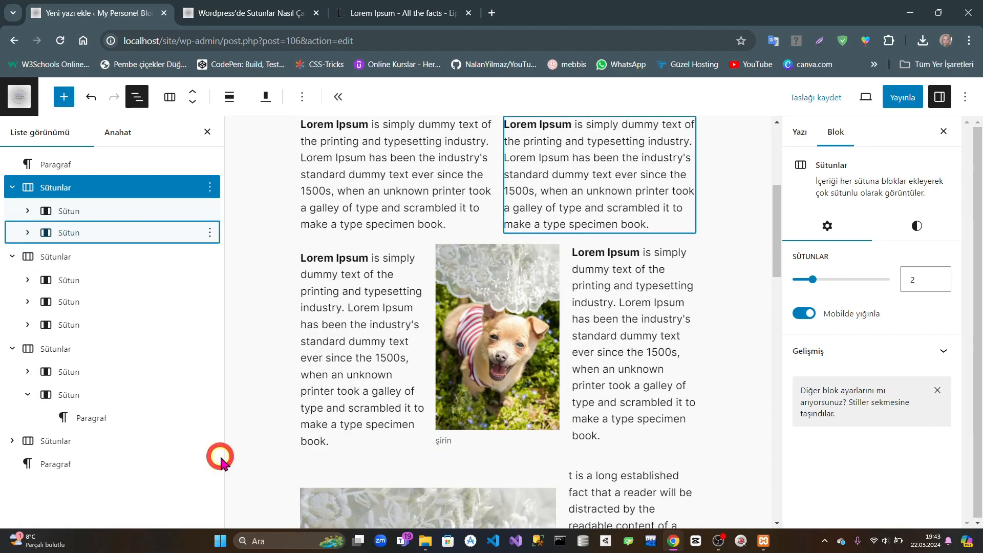
Step: Save the draft and switch the editor preview to Mobil to examine how the columns stack
{"action": "left_click", "coordinate": [151, 191]}
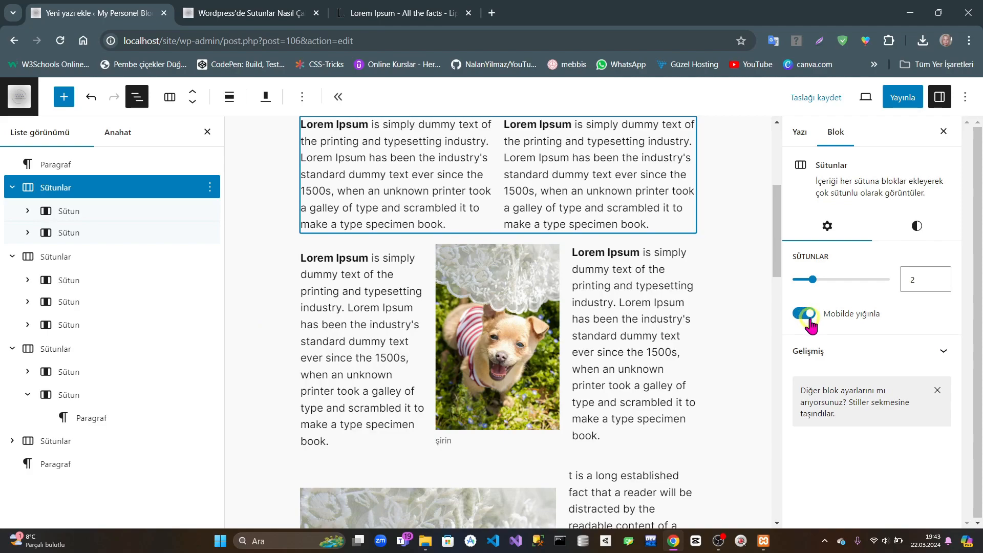
{"action": "mouse_move", "coordinate": [430, 371]}
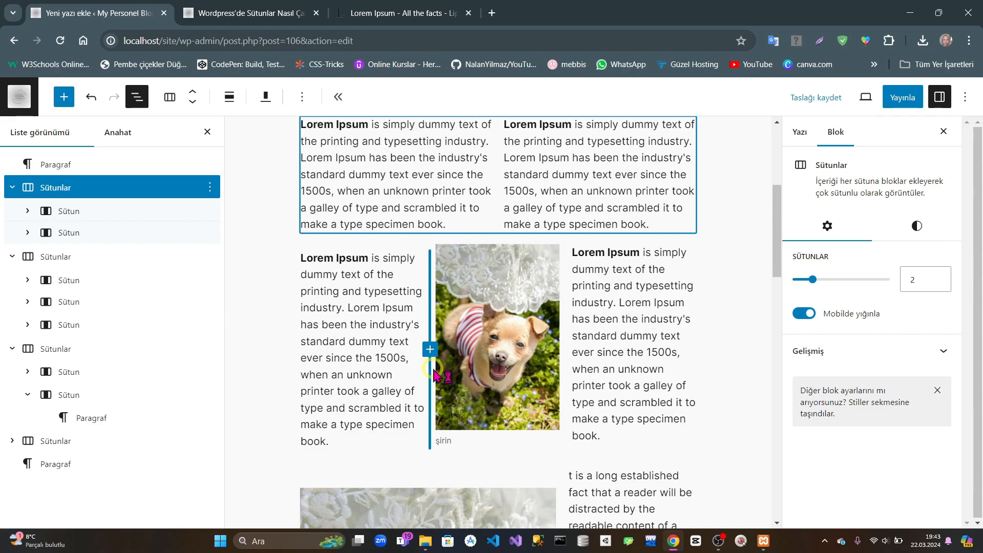
{"action": "left_click", "coordinate": [246, 176]}
{"action": "left_click", "coordinate": [819, 98]}
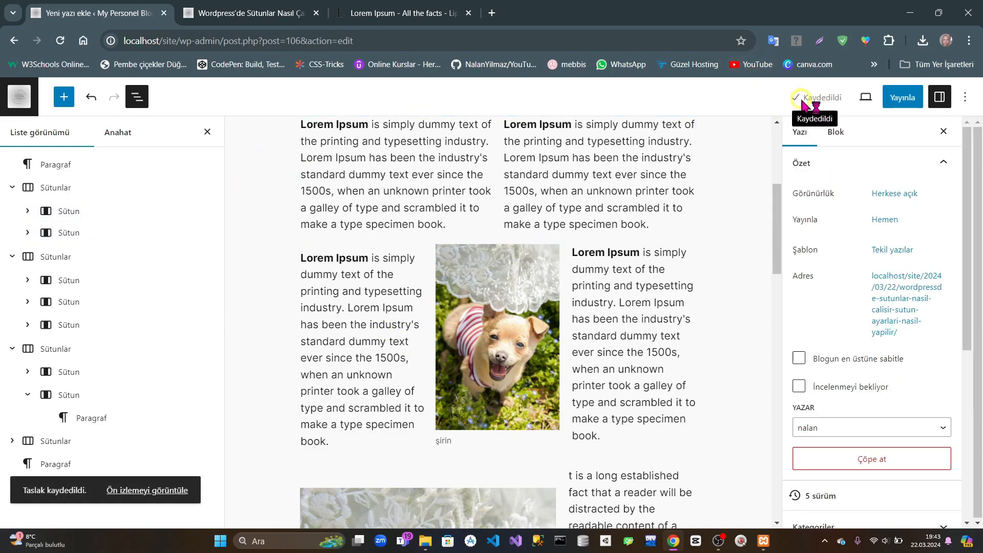
{"action": "left_click", "coordinate": [864, 98]}
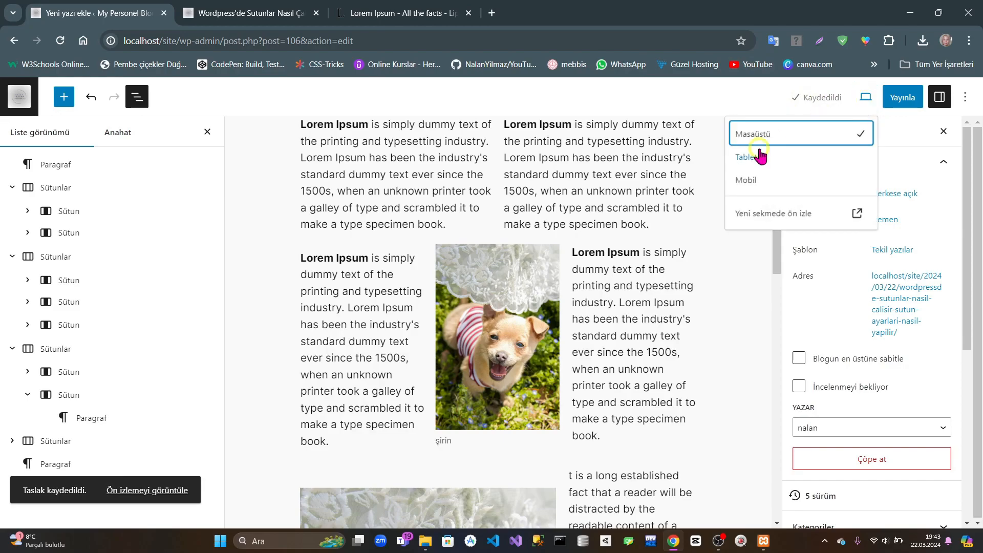
{"action": "left_click", "coordinate": [745, 180]}
{"action": "mouse_move", "coordinate": [606, 225]}
{"action": "left_mouse_down"}
{"action": "mouse_move", "coordinate": [618, 318]}
{"action": "mouse_move", "coordinate": [615, 441]}
{"action": "mouse_move", "coordinate": [619, 222]}
{"action": "left_mouse_up"}
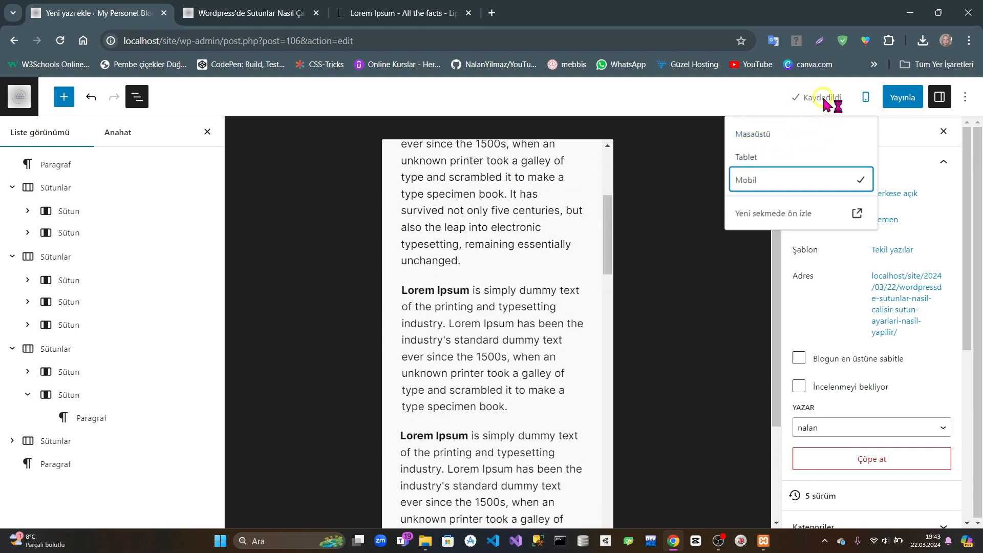
{"action": "left_click", "coordinate": [744, 91]}
Step: Turn off Mobilde yığınla for the first three Sütunlar blocks while in the Mobil preview
{"action": "left_click", "coordinate": [63, 196]}
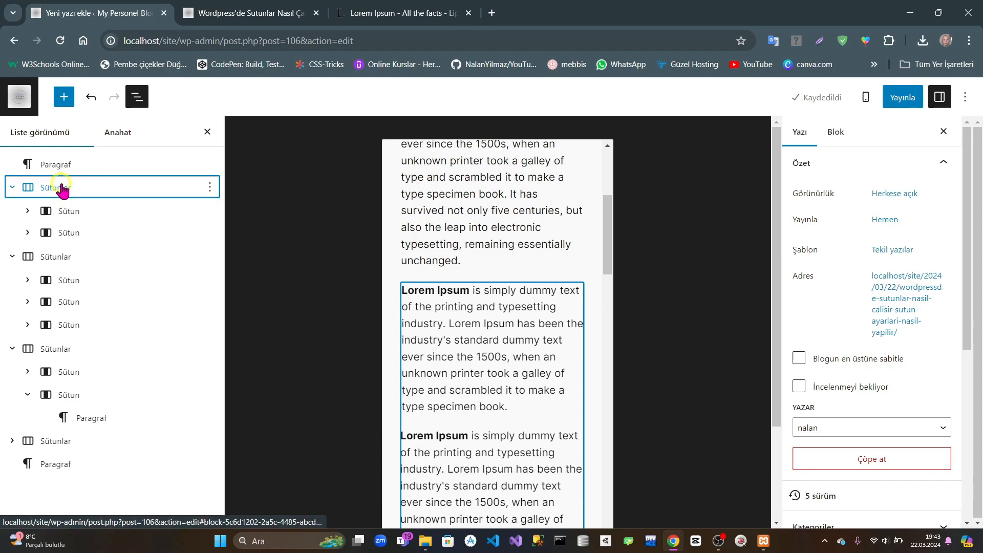
{"action": "left_click", "coordinate": [796, 313]}
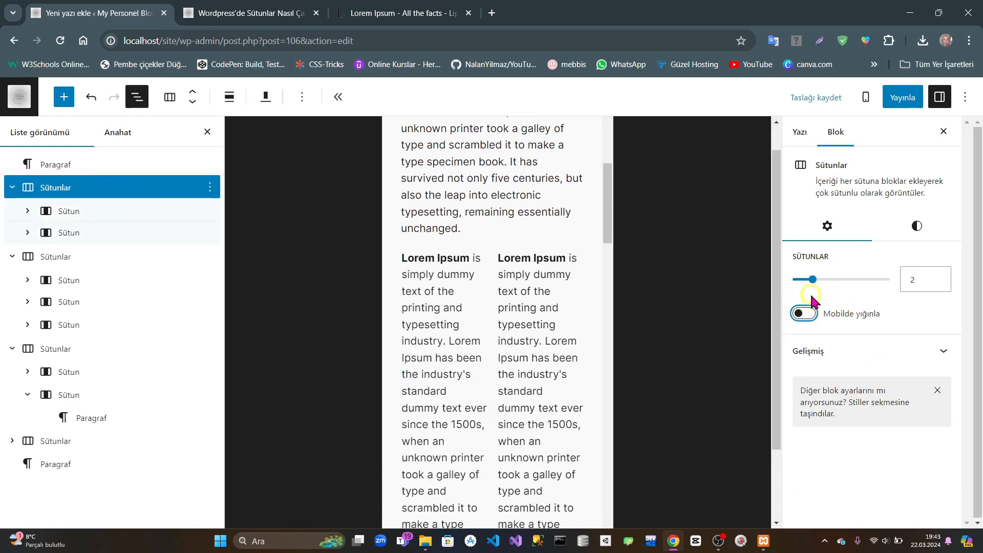
{"action": "left_click", "coordinate": [45, 259]}
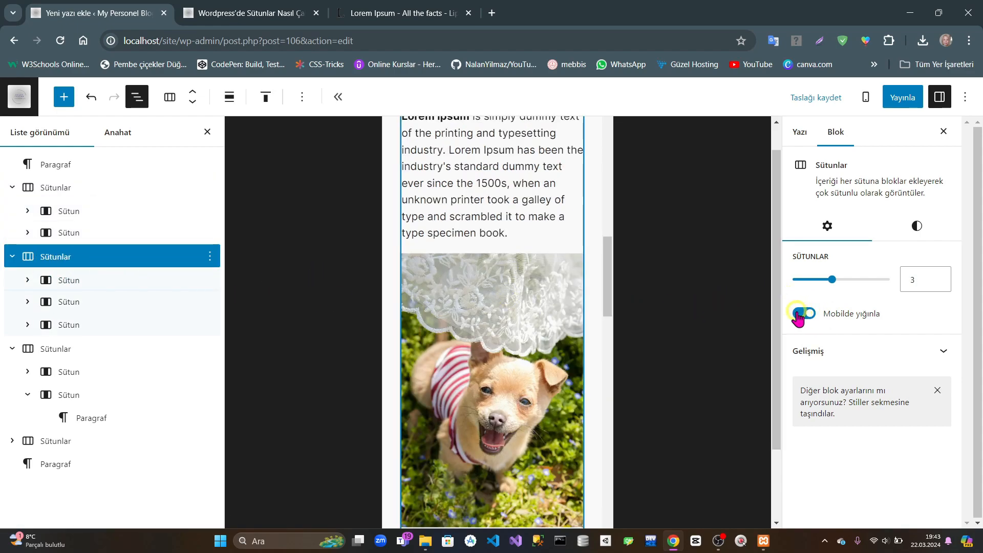
{"action": "left_click", "coordinate": [798, 314]}
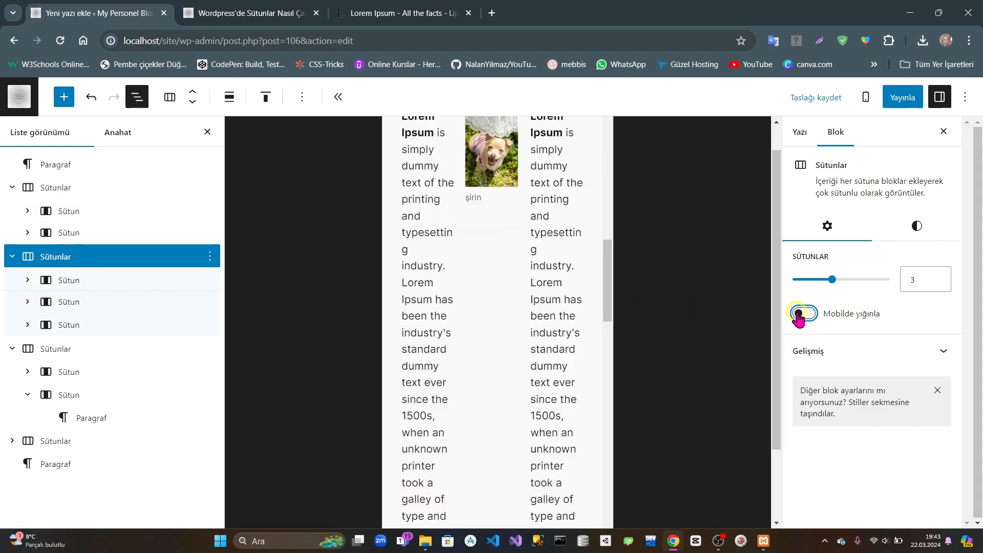
{"action": "left_click", "coordinate": [61, 350]}
{"action": "left_click", "coordinate": [799, 315]}
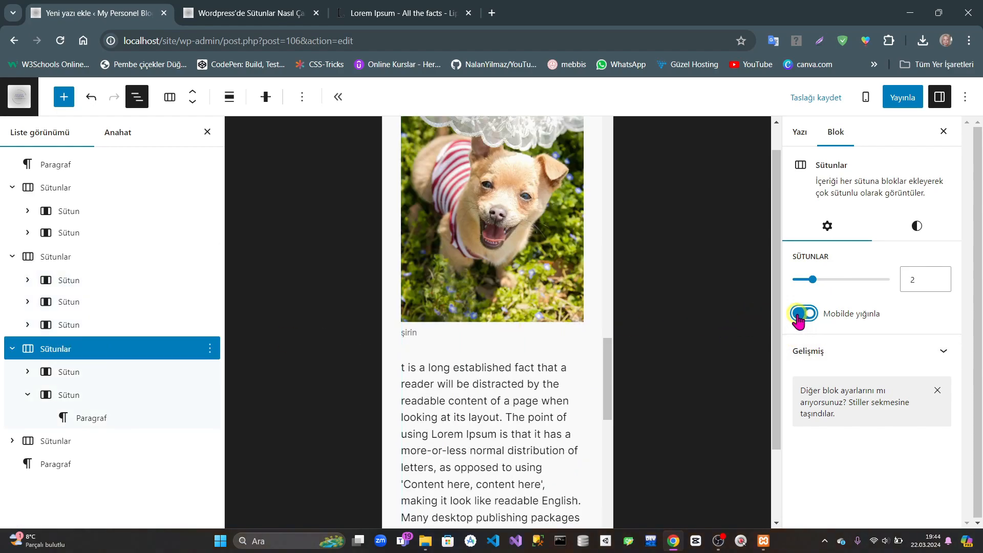
{"action": "scroll", "coordinate": [565, 298], "scroll_direction": "up", "scroll_amount": 3}
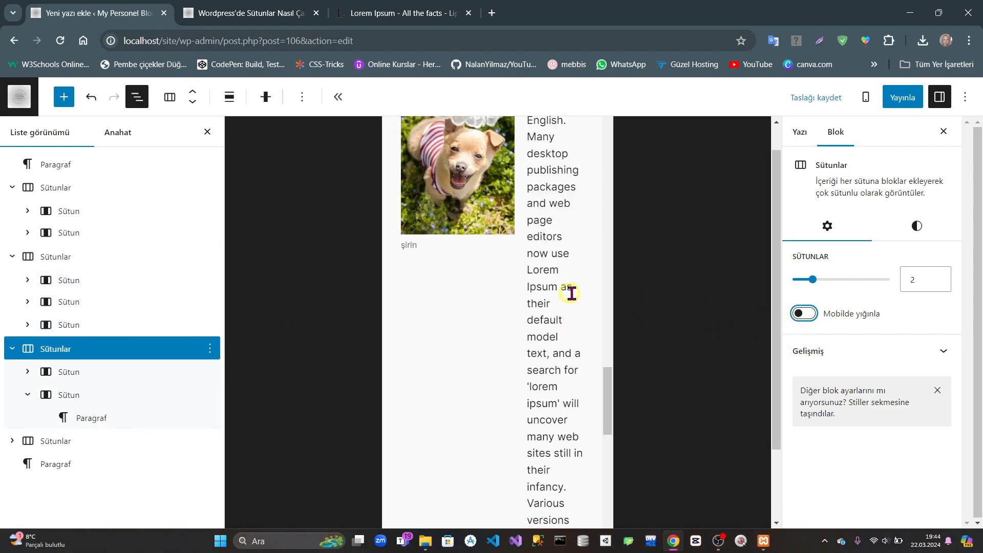
Step: Save the draft and examine the unstacked mobile layout at a reduced page zoom, restoring the zoom to 100%
{"action": "left_click", "coordinate": [817, 99]}
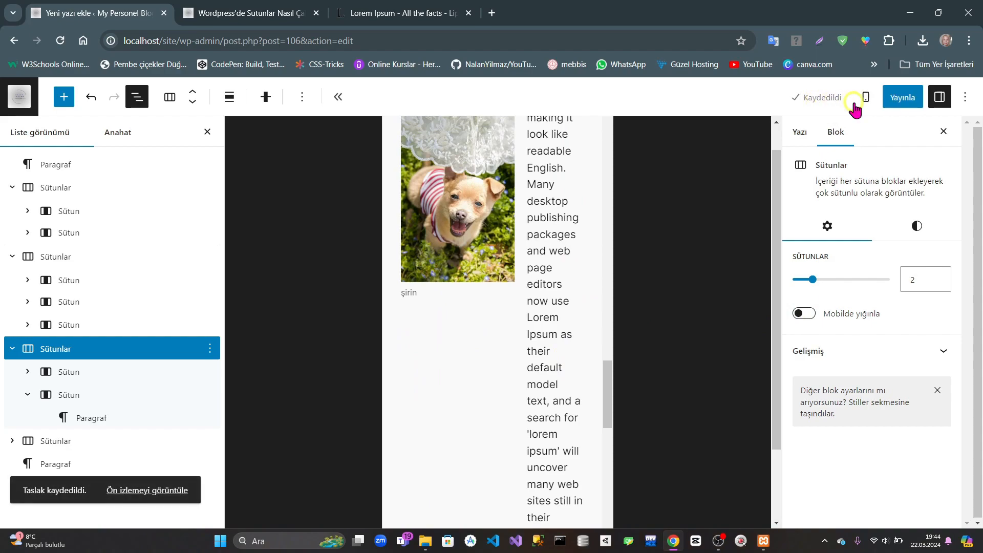
{"action": "left_click", "coordinate": [866, 101]}
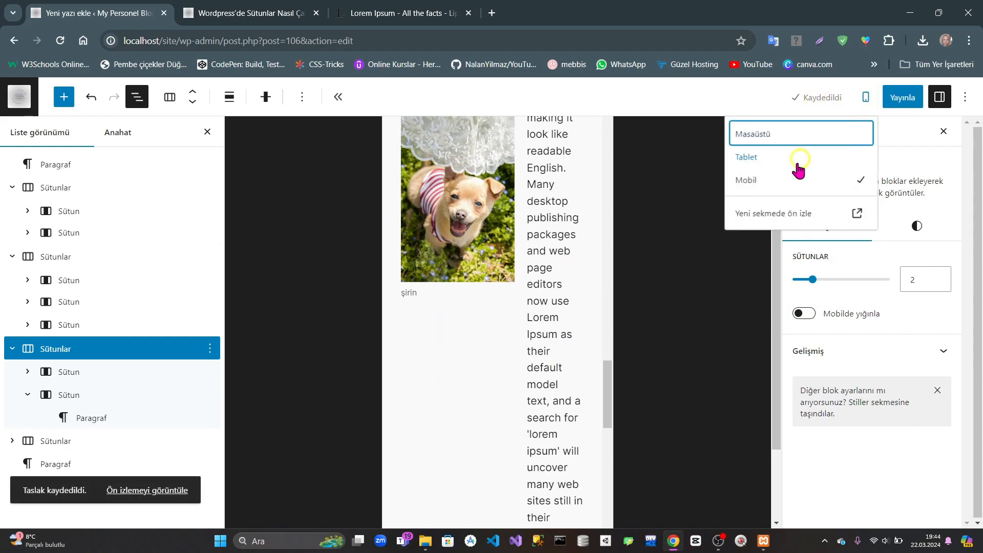
{"action": "left_click", "coordinate": [691, 223]}
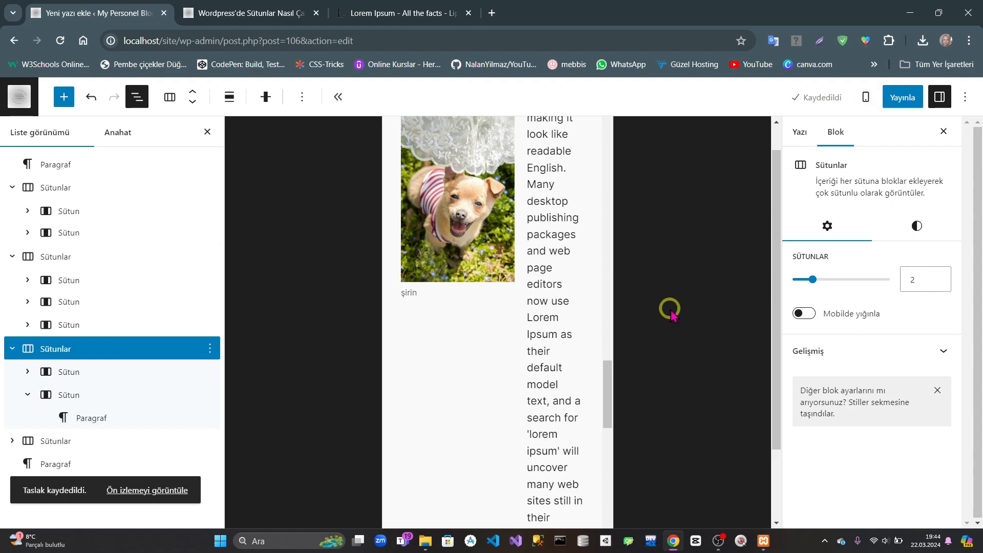
{"action": "key", "text": "ctrl+minus"}
{"action": "key", "text": "ctrl+minus"}
{"action": "key", "text": "ctrl+minus"}
{"action": "key", "text": "ctrl+minus"}
{"action": "key", "text": "ctrl+minus"}
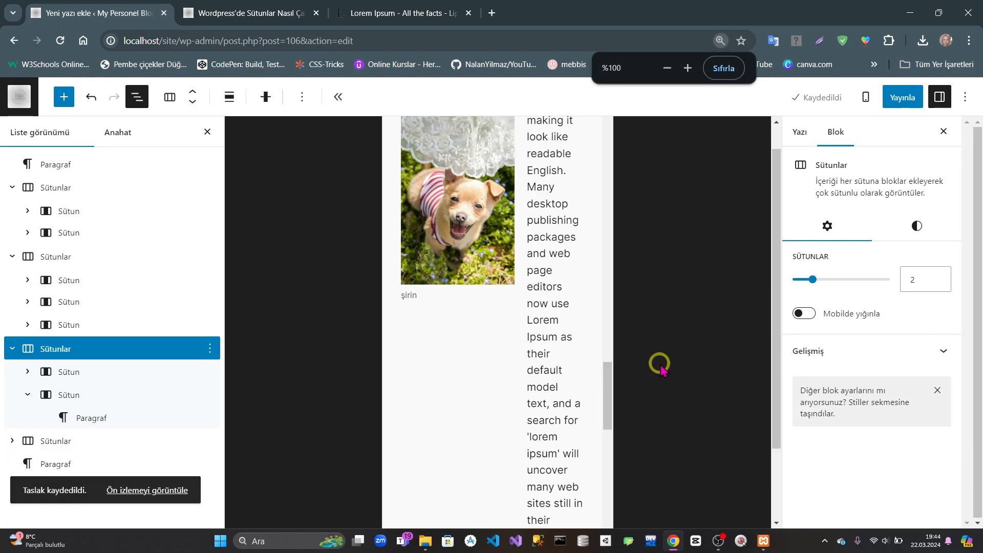
{"action": "left_click_drag", "start_coordinate": [546, 254], "coordinate": [548, 150]}
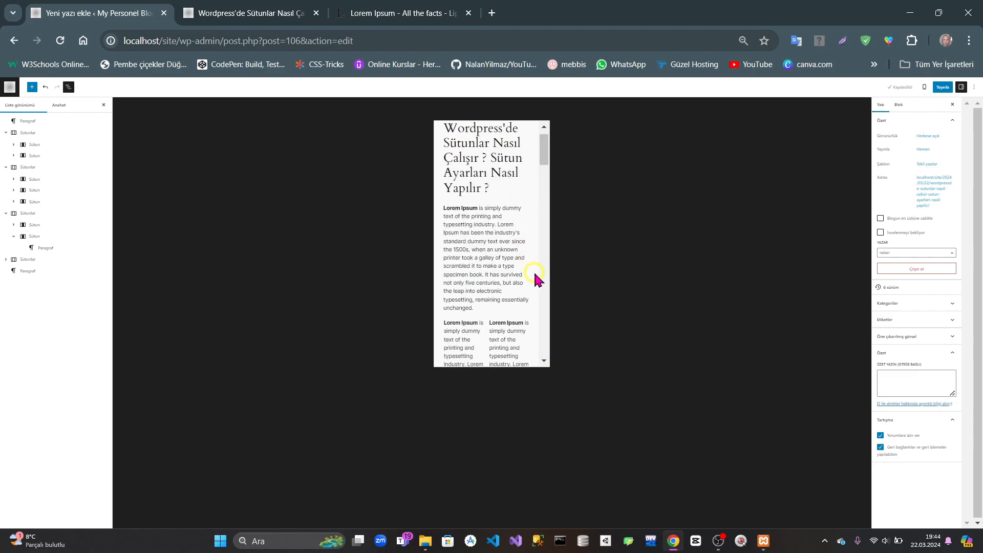
{"action": "key", "text": "ctrl+plus"}
{"action": "key", "text": "ctrl+plus"}
{"action": "key", "text": "ctrl+plus"}
{"action": "key", "text": "ctrl+plus"}
{"action": "key", "text": "ctrl+plus"}
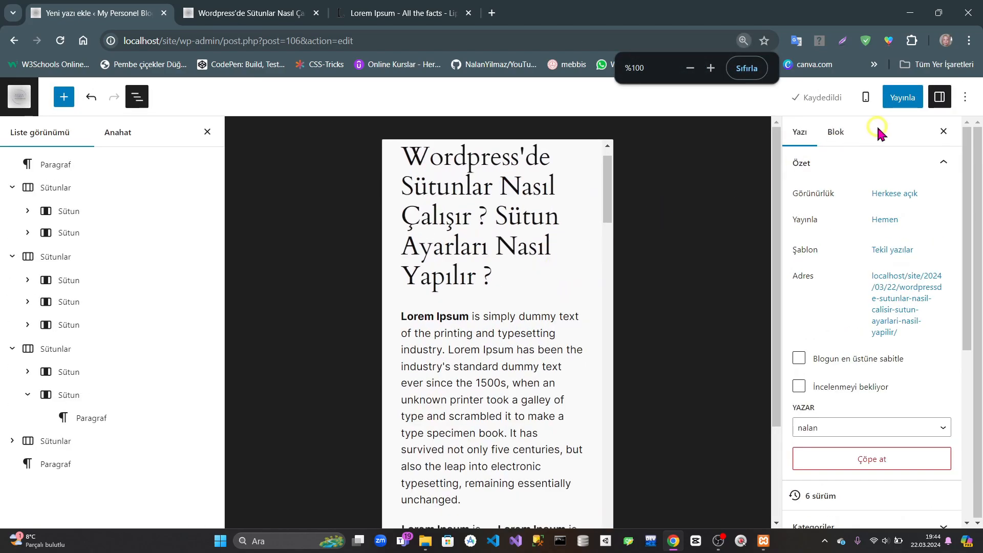
Step: Switch the editor preview to Masaüstü and turn Mobilde yığınla back on for the first three Sütunlar blocks
{"action": "left_click", "coordinate": [868, 100]}
{"action": "left_click", "coordinate": [771, 134]}
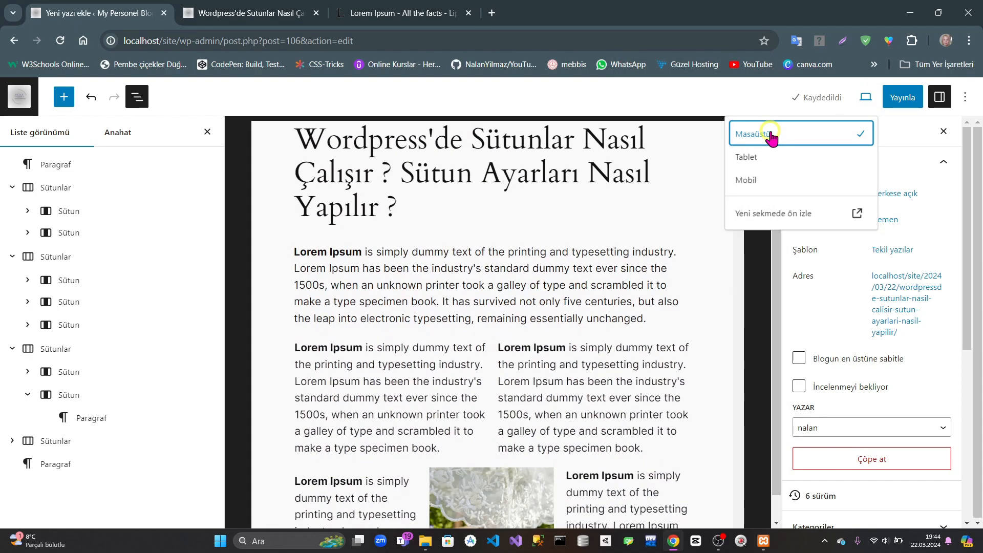
{"action": "left_click", "coordinate": [57, 189]}
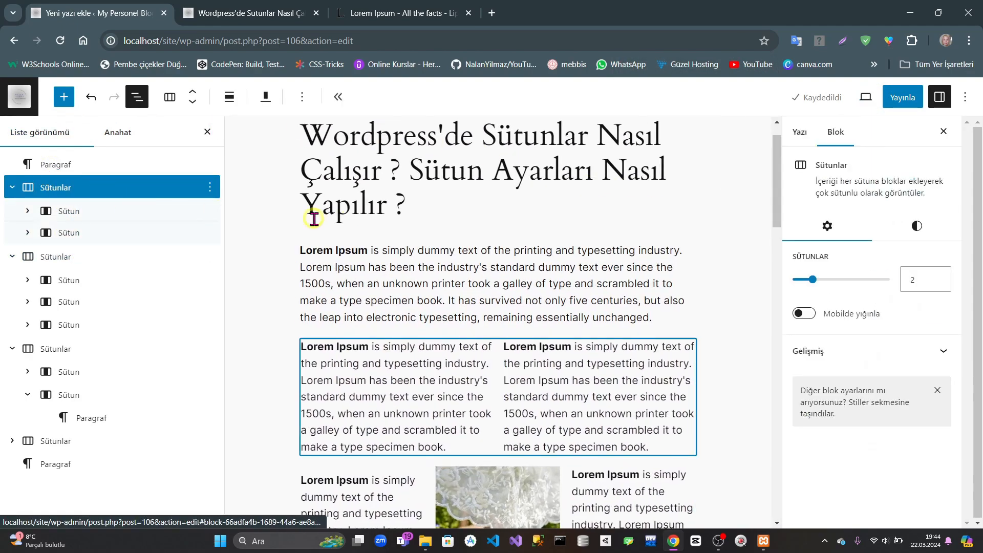
{"action": "left_click", "coordinate": [803, 314]}
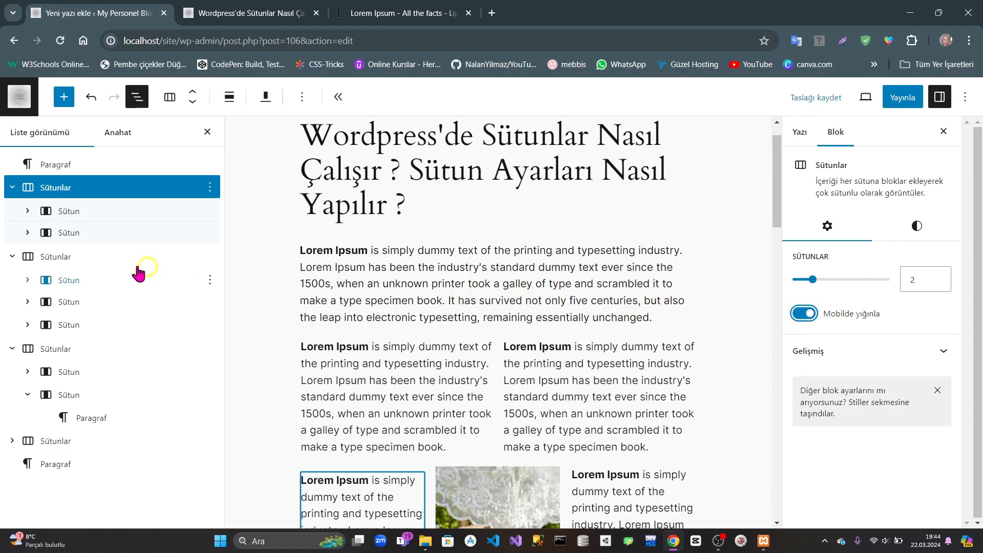
{"action": "left_click", "coordinate": [51, 260]}
{"action": "left_click", "coordinate": [803, 314]}
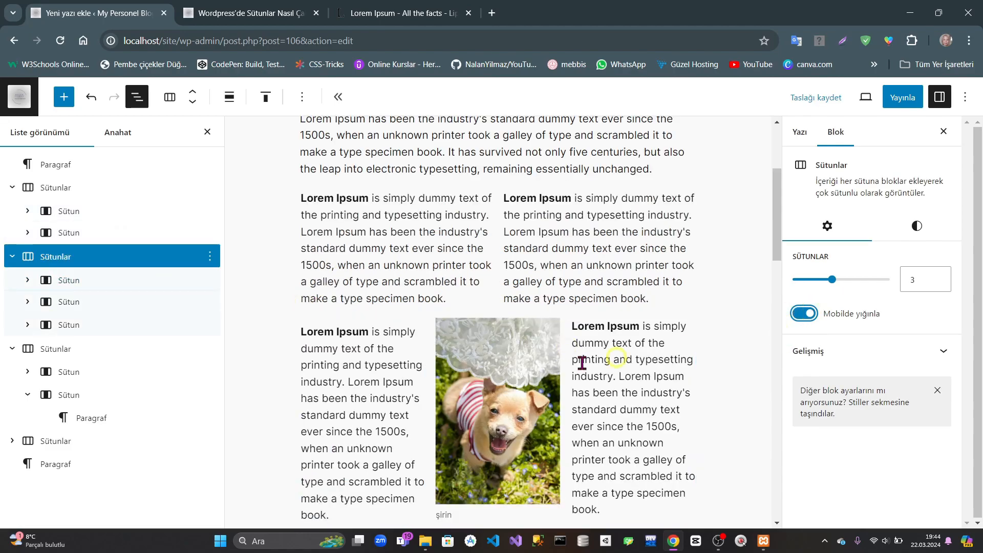
{"action": "left_click", "coordinate": [79, 353]}
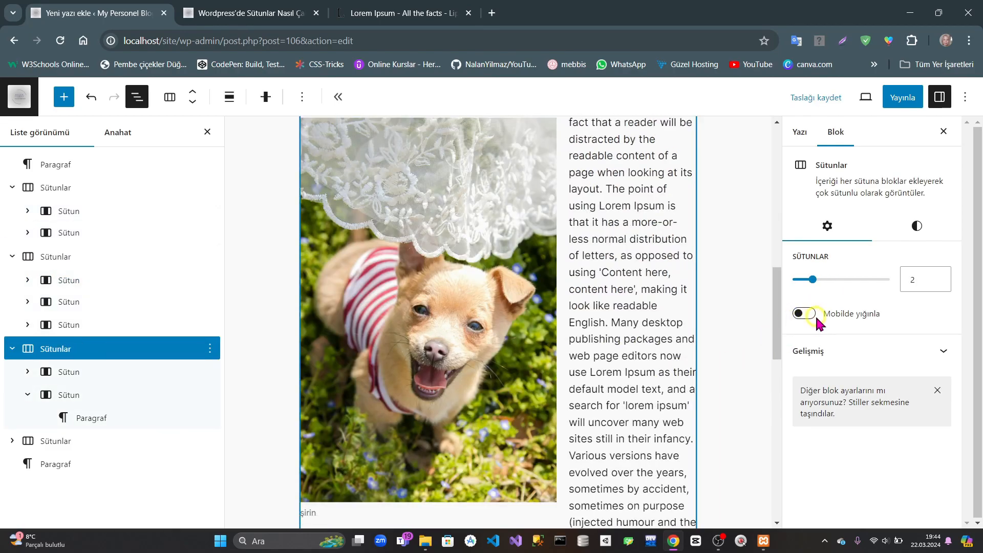
{"action": "left_click", "coordinate": [813, 316]}
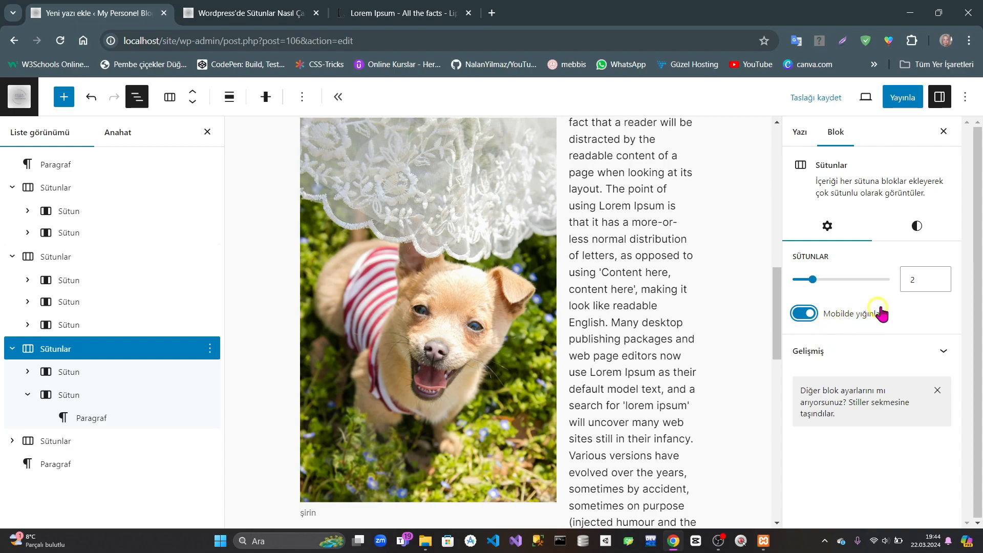
{"action": "key", "text": "ctrl+s"}
Step: Expand the Gelişmiş settings of the third Sütunlar block and examine the HTML çapası and Ek CSS sınıfları options
{"action": "left_click", "coordinate": [944, 351]}
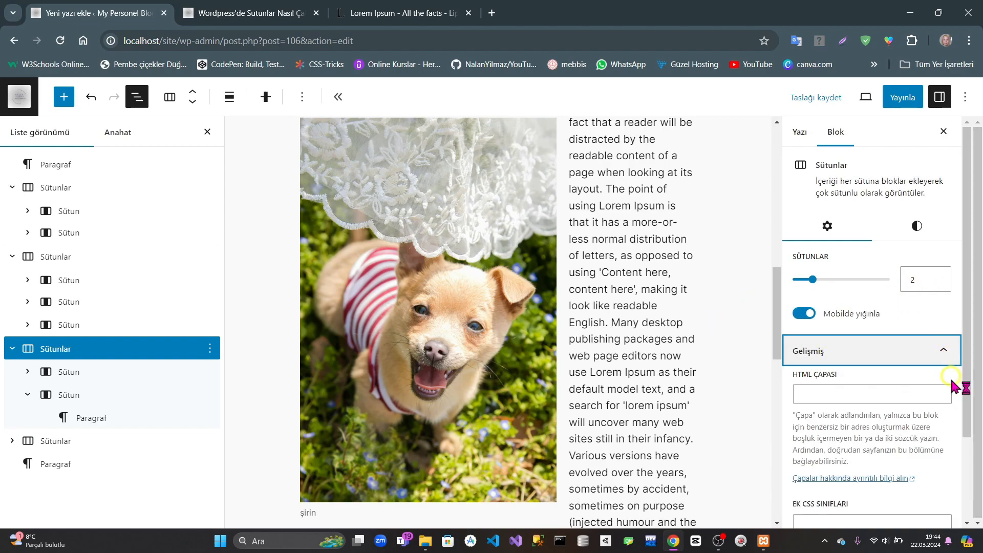
{"action": "left_click", "coordinate": [810, 393]}
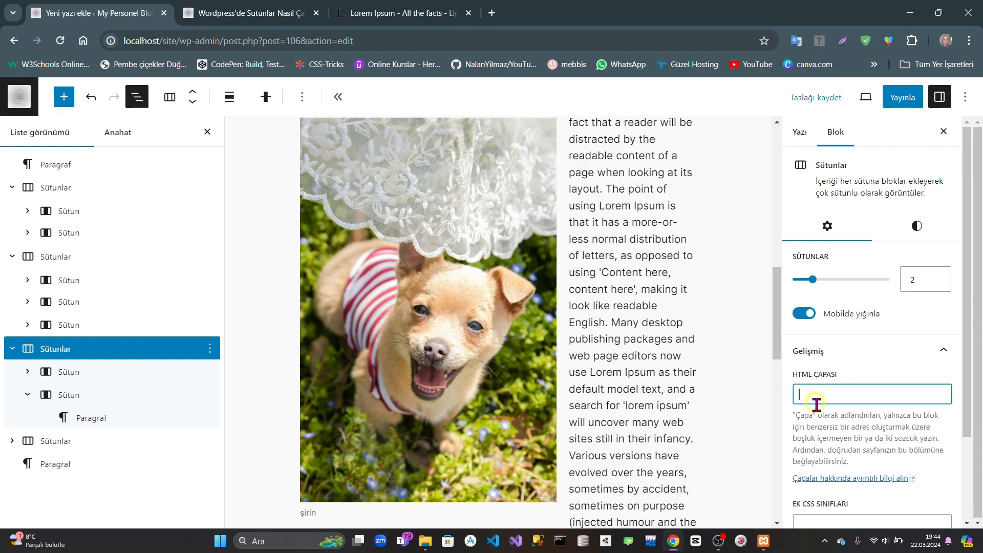
{"action": "scroll", "coordinate": [816, 450], "scroll_direction": "down", "scroll_amount": 2}
{"action": "left_click", "coordinate": [822, 414]}
{"action": "scroll", "coordinate": [879, 496], "scroll_direction": "up", "scroll_amount": 1}
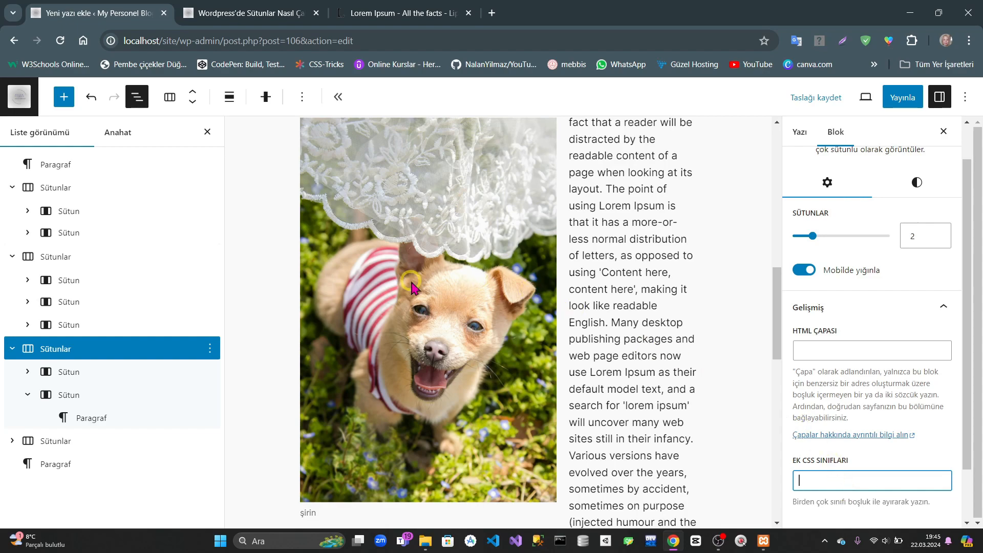
Step: Set the text colour of the first Sütunlar block to the theme's orange Aksan / Üç (#D8613C), after trying Kontrast
{"action": "left_click", "coordinate": [49, 189]}
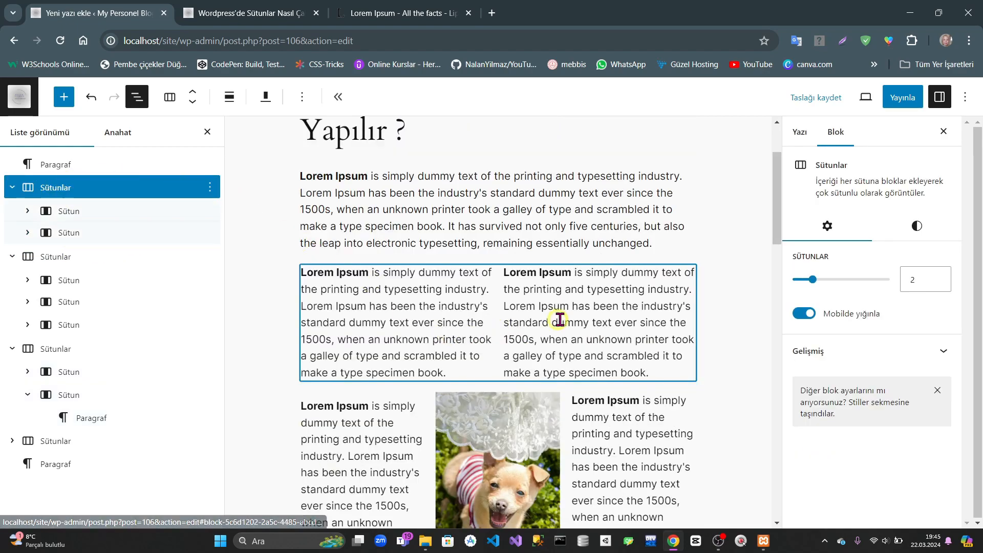
{"action": "left_click", "coordinate": [904, 226]}
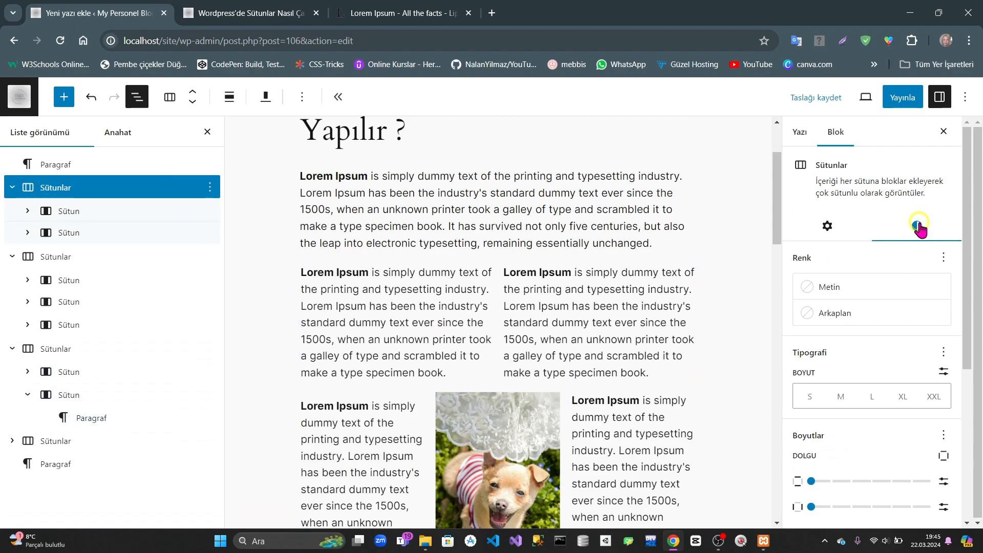
{"action": "scroll", "coordinate": [856, 270], "scroll_direction": "down", "scroll_amount": 1}
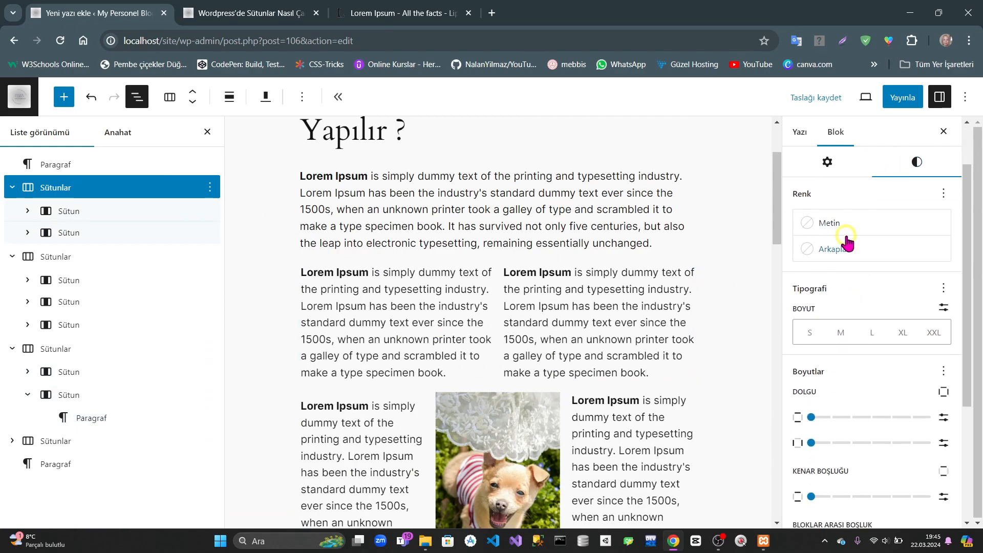
{"action": "left_click", "coordinate": [825, 226]}
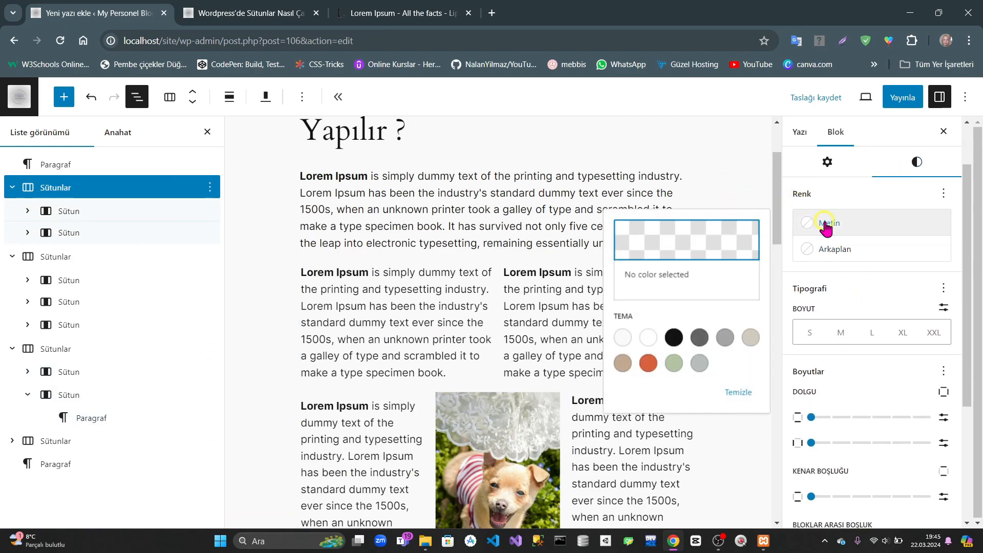
{"action": "left_click", "coordinate": [674, 337]}
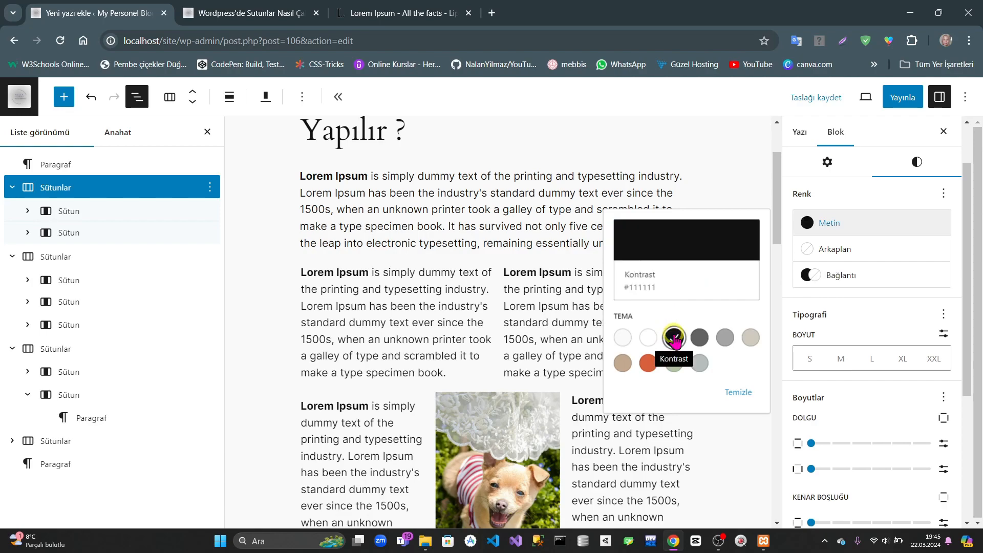
{"action": "left_click", "coordinate": [648, 363]}
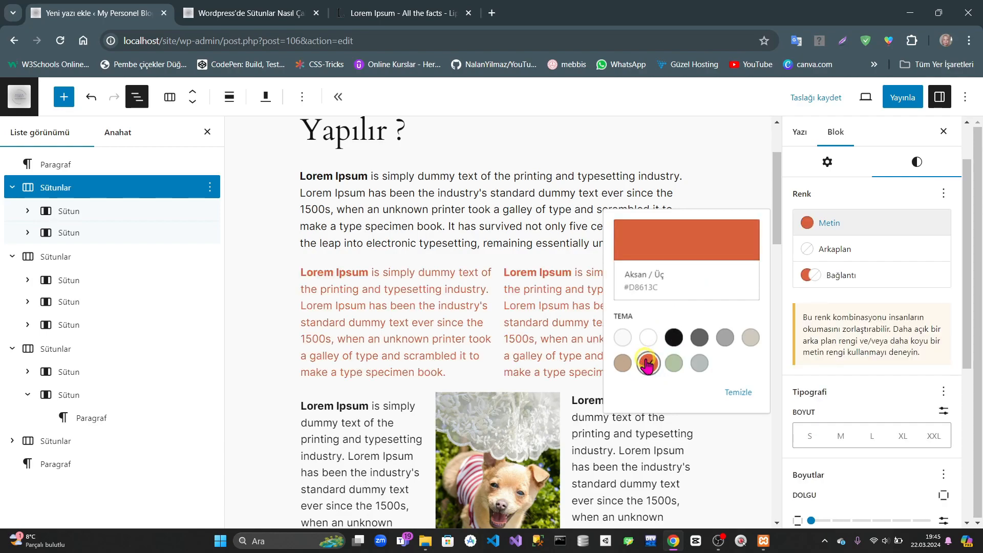
Step: Set the first Sütunlar block's background to the theme colour Aksan (#CFCABE) and deselect the block to view it
{"action": "left_click", "coordinate": [823, 250]}
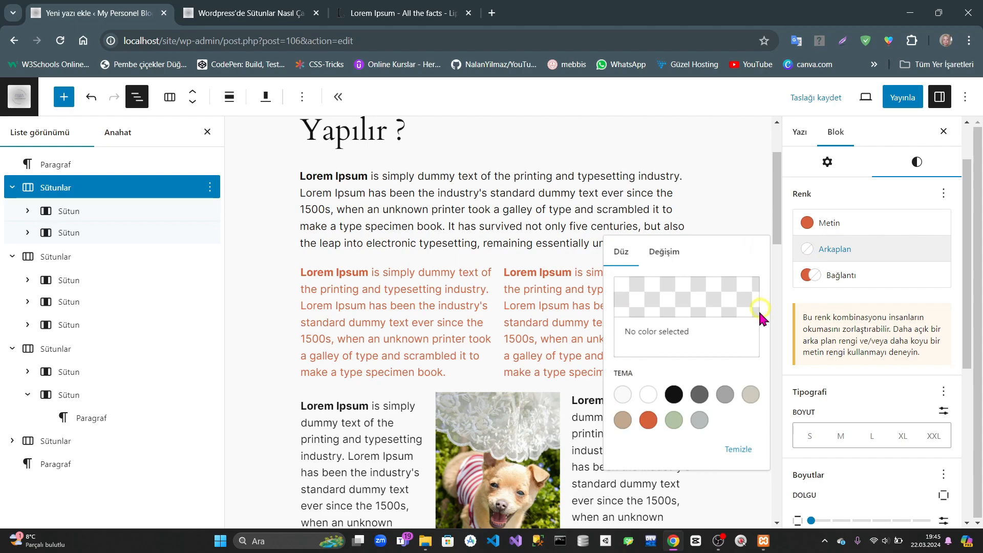
{"action": "left_click", "coordinate": [751, 395]}
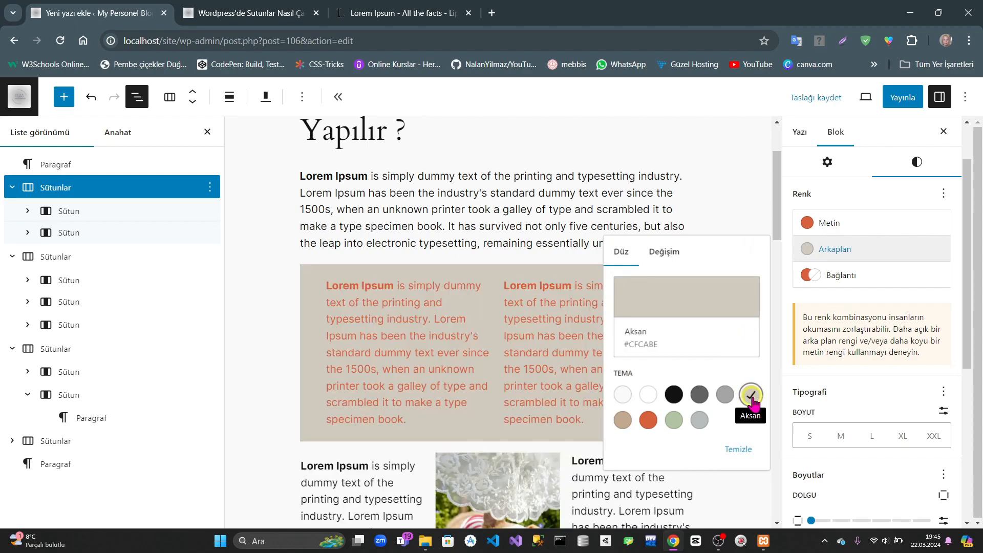
{"action": "left_click", "coordinate": [263, 276]}
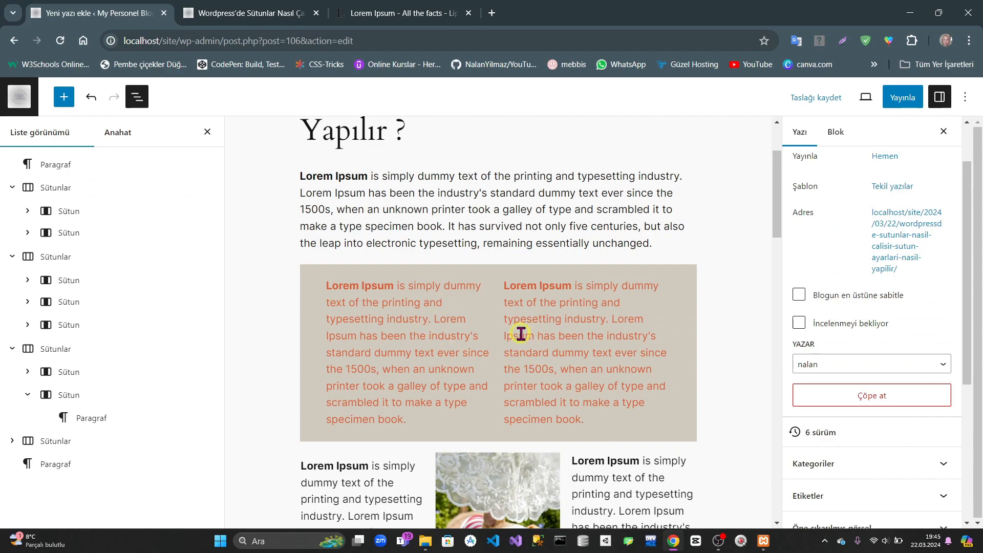
Step: Examine the style options of the first Sütunlar block, including its Bağlantı colour choices, without changing them
{"action": "left_click", "coordinate": [56, 187]}
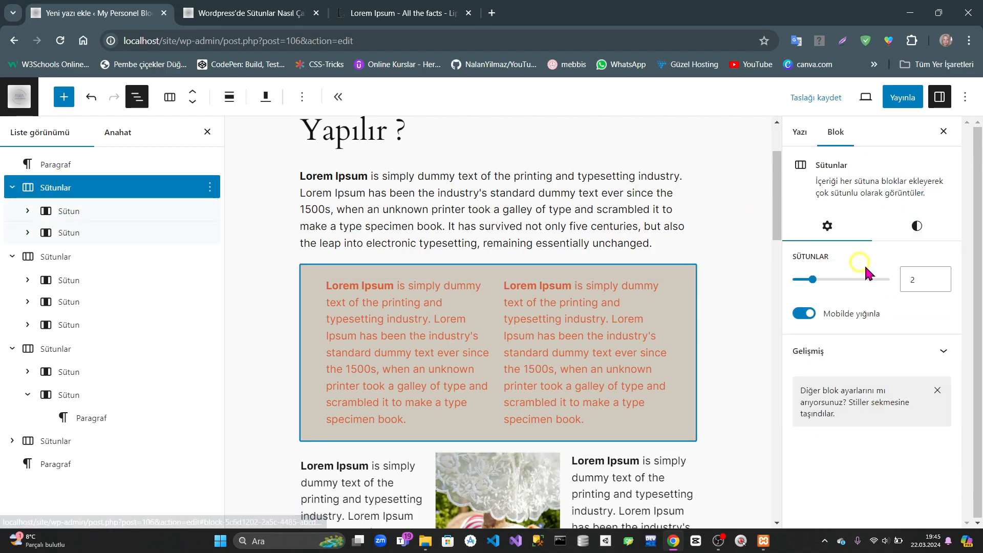
{"action": "left_click", "coordinate": [917, 225]}
{"action": "scroll", "coordinate": [865, 379], "scroll_direction": "down", "scroll_amount": 3}
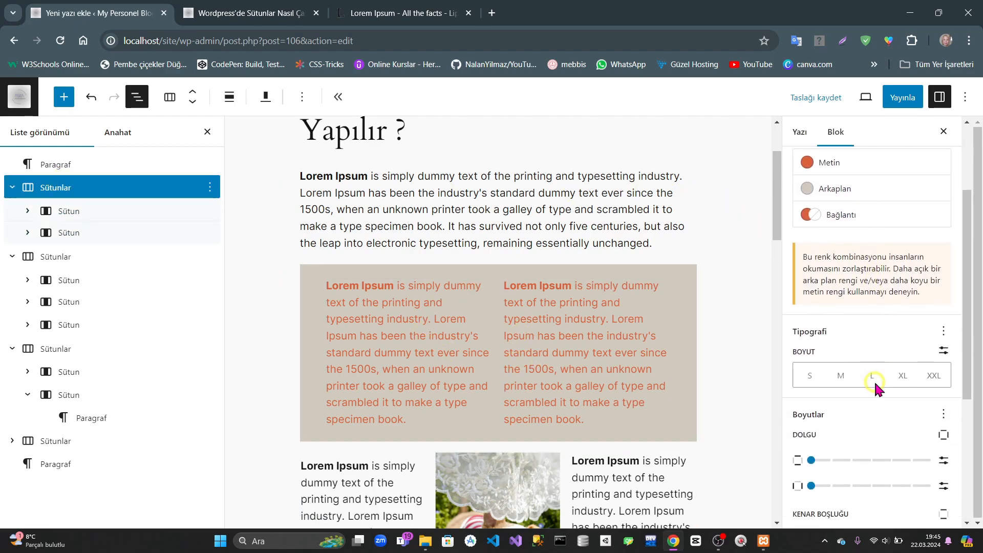
{"action": "scroll", "coordinate": [871, 317], "scroll_direction": "down", "scroll_amount": 1}
{"action": "scroll", "coordinate": [865, 258], "scroll_direction": "up", "scroll_amount": 1}
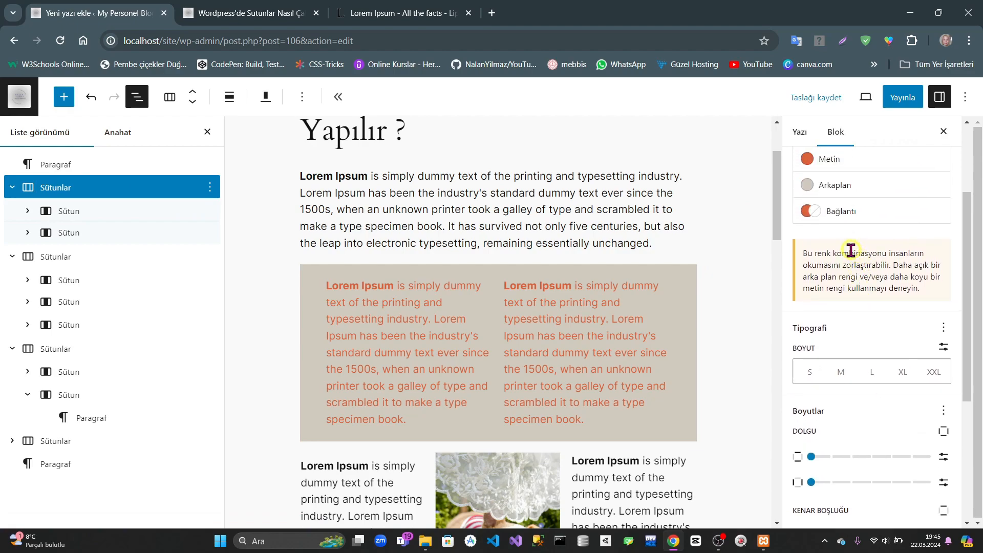
{"action": "left_click", "coordinate": [833, 217]}
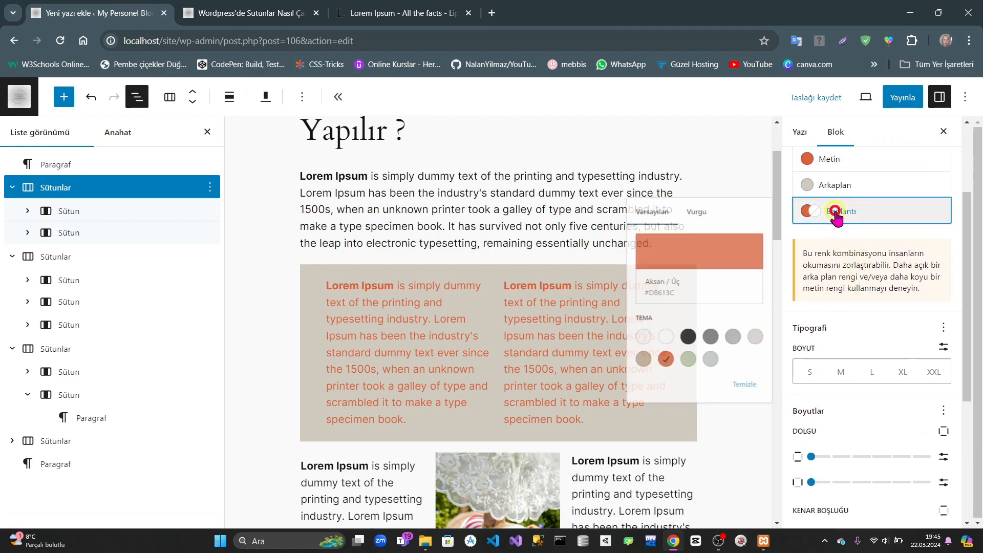
{"action": "left_click", "coordinate": [747, 179]}
Step: Try the L and M font sizes on the first Sütunlar block, then settle on S (Küçük)
{"action": "left_click", "coordinate": [49, 189]}
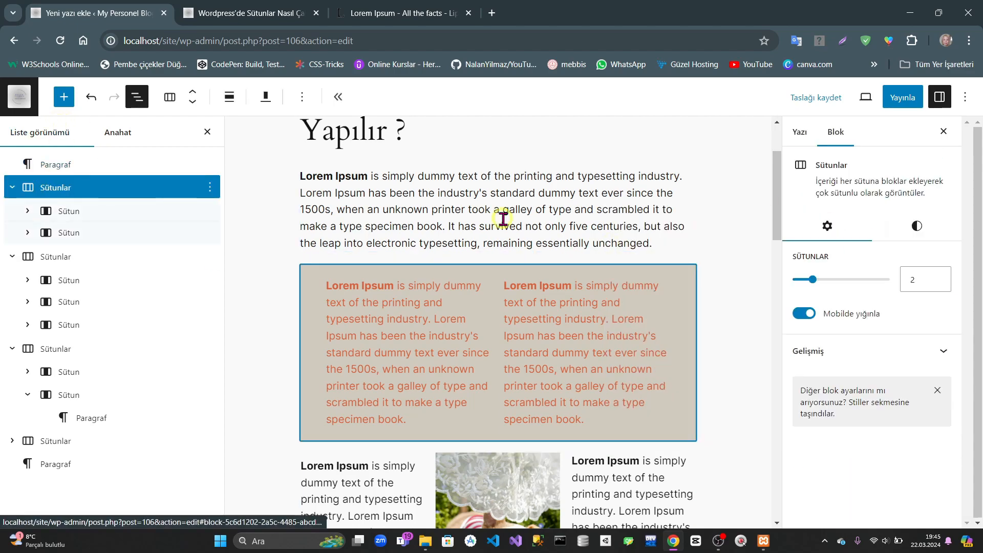
{"action": "left_click", "coordinate": [919, 224]}
{"action": "scroll", "coordinate": [867, 345], "scroll_direction": "down", "scroll_amount": 4}
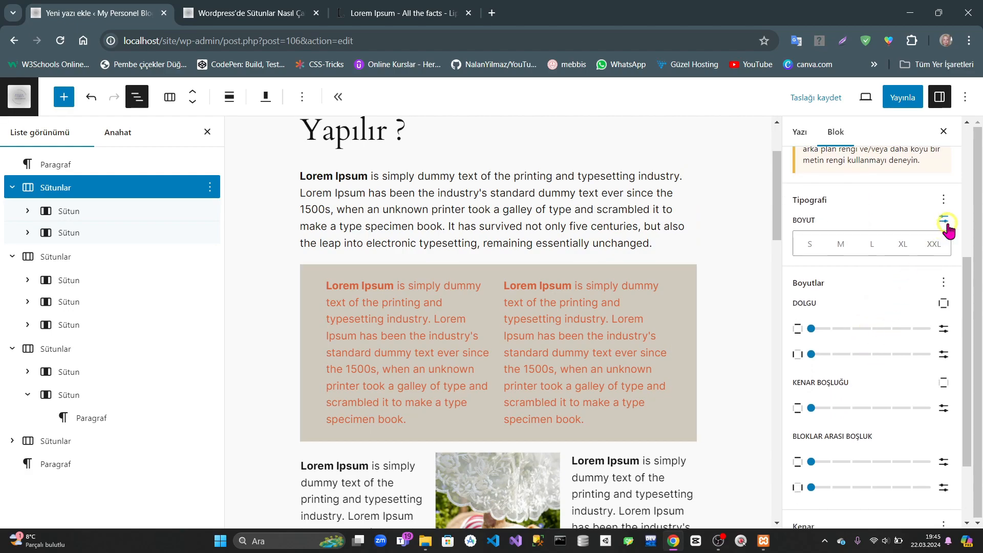
{"action": "left_click", "coordinate": [872, 245]}
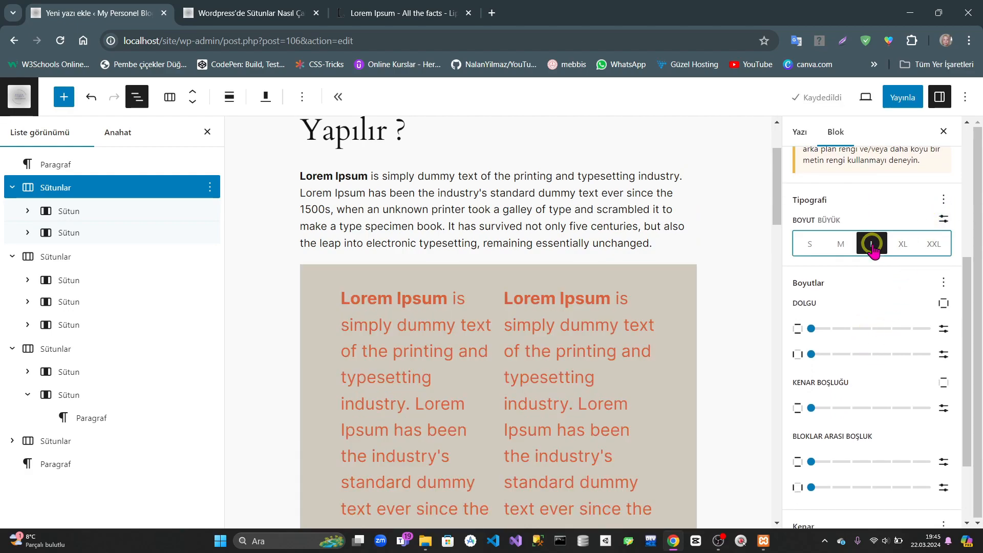
{"action": "left_click", "coordinate": [840, 244]}
{"action": "left_click", "coordinate": [809, 244]}
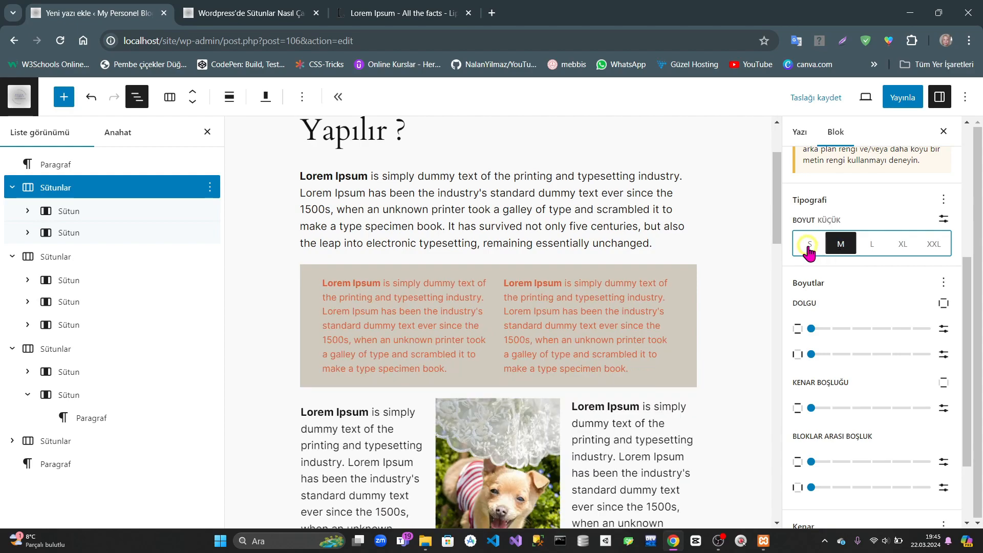
Step: Enable the Yazı tipi ailesi typography option for the first Sütunlar block and set its font to Cardo
{"action": "left_click", "coordinate": [944, 201]}
{"action": "left_click", "coordinate": [842, 310]}
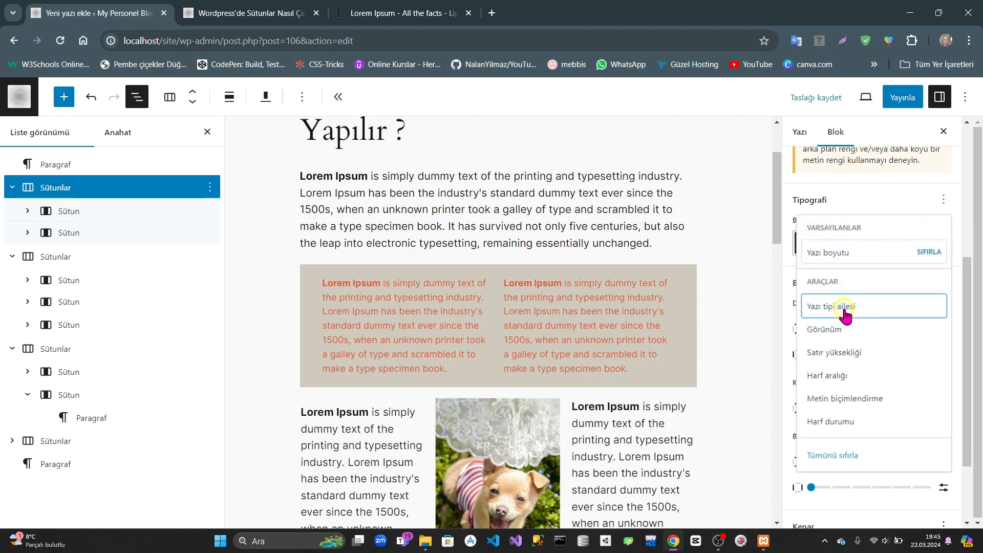
{"action": "left_click", "coordinate": [788, 266]}
{"action": "left_click", "coordinate": [814, 293]}
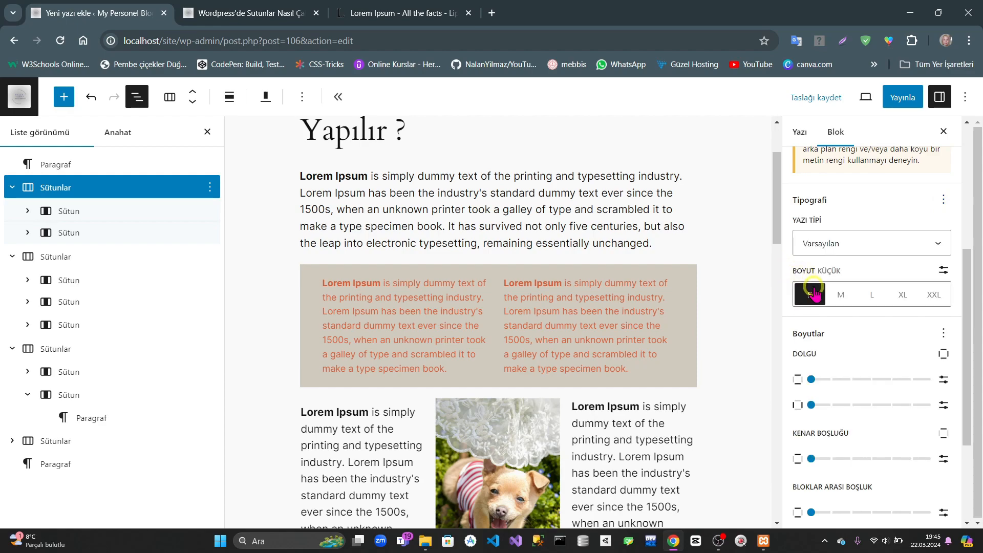
{"action": "left_click", "coordinate": [937, 244]}
{"action": "left_click", "coordinate": [820, 285]}
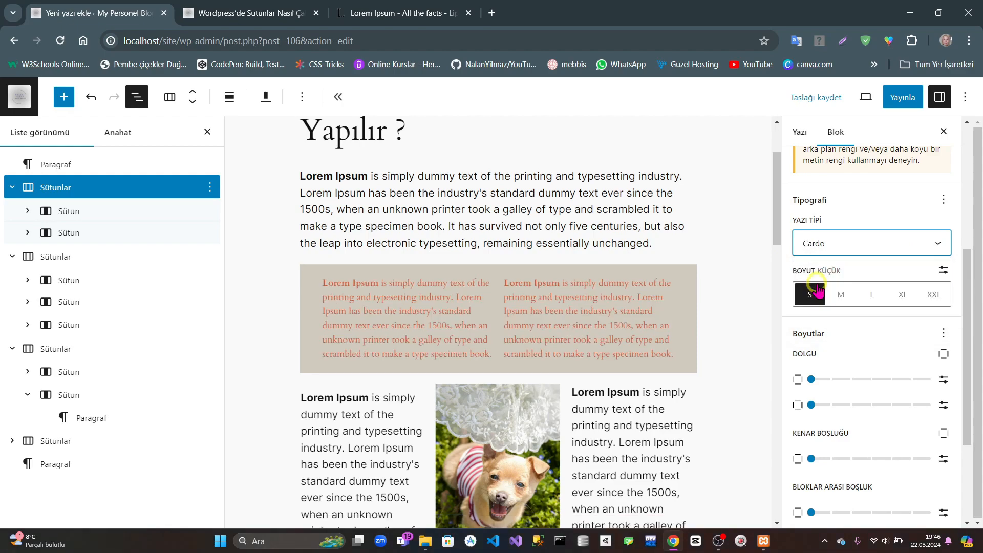
Step: Enable the Satır yüksekliği typography option for the first Sütunlar block and reduce its line height to 1
{"action": "left_click", "coordinate": [944, 200]}
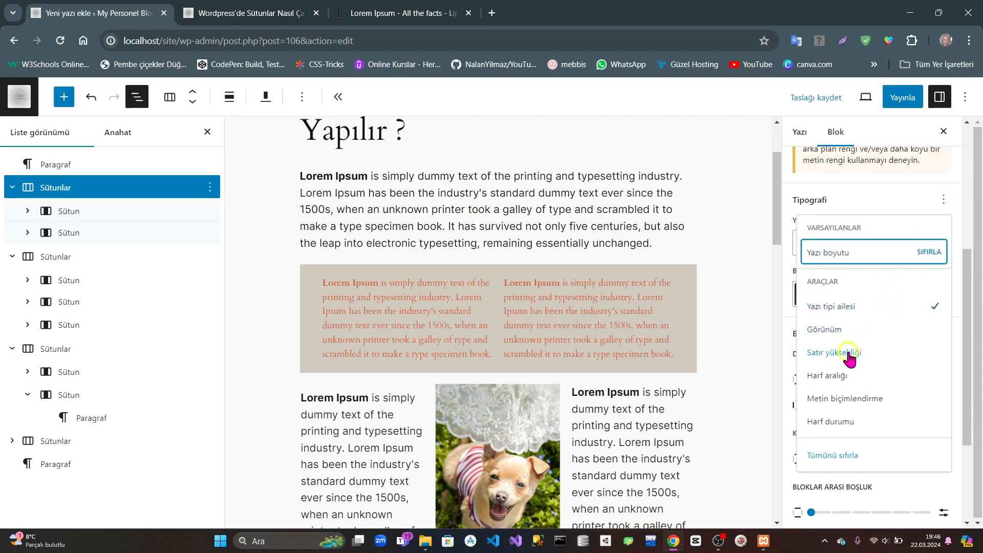
{"action": "left_click", "coordinate": [850, 353]}
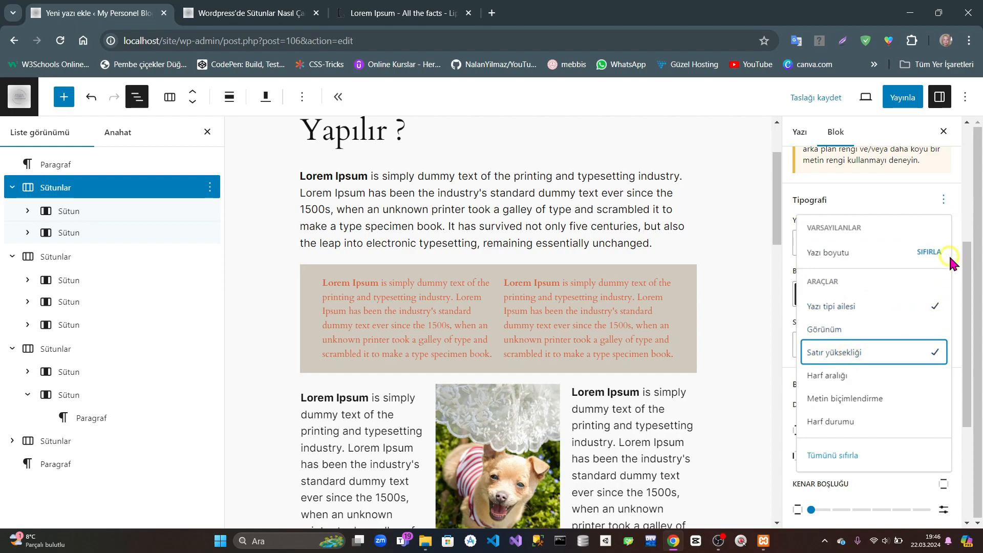
{"action": "left_click", "coordinate": [925, 198]}
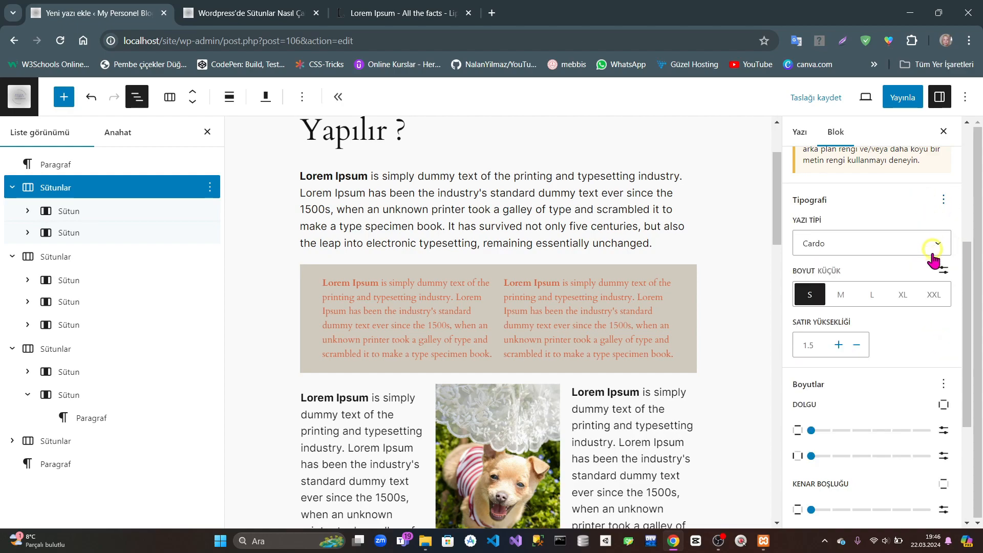
{"action": "left_click", "coordinate": [856, 345]}
{"action": "left_click", "coordinate": [856, 345]}
{"action": "left_click", "coordinate": [856, 345]}
{"action": "left_click", "coordinate": [856, 345]}
{"action": "left_click", "coordinate": [856, 345]}
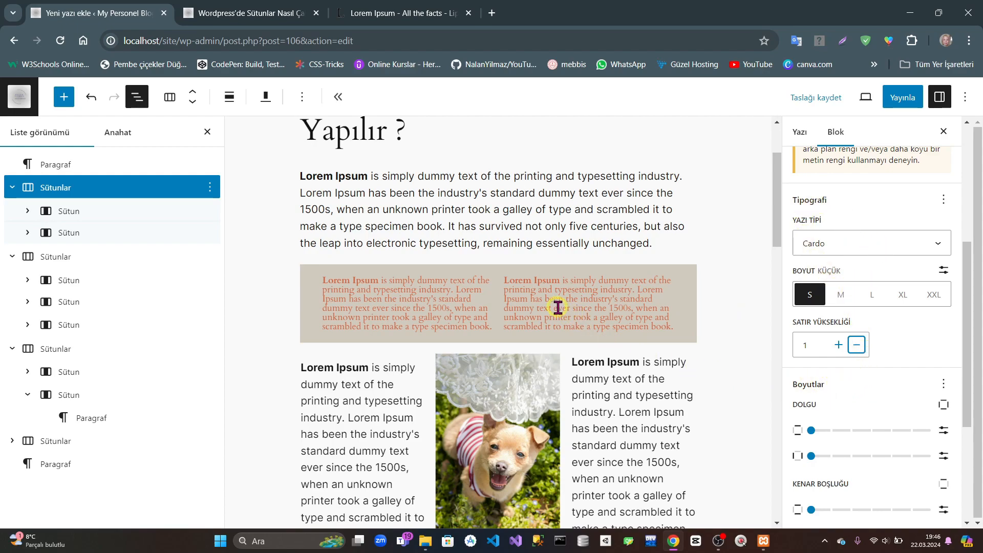
Step: Set both the vertical and horizontal padding (Dolgu) of the first Sütunlar block to 4, trying 3 first
{"action": "scroll", "coordinate": [557, 307], "scroll_direction": "down", "scroll_amount": 1}
{"action": "left_click", "coordinate": [40, 184]}
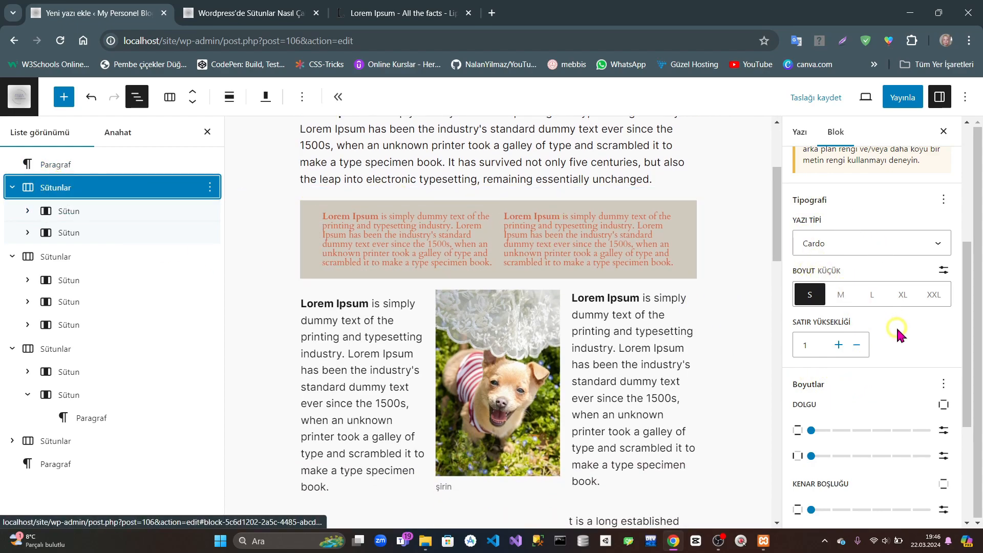
{"action": "scroll", "coordinate": [896, 325], "scroll_direction": "down", "scroll_amount": 4}
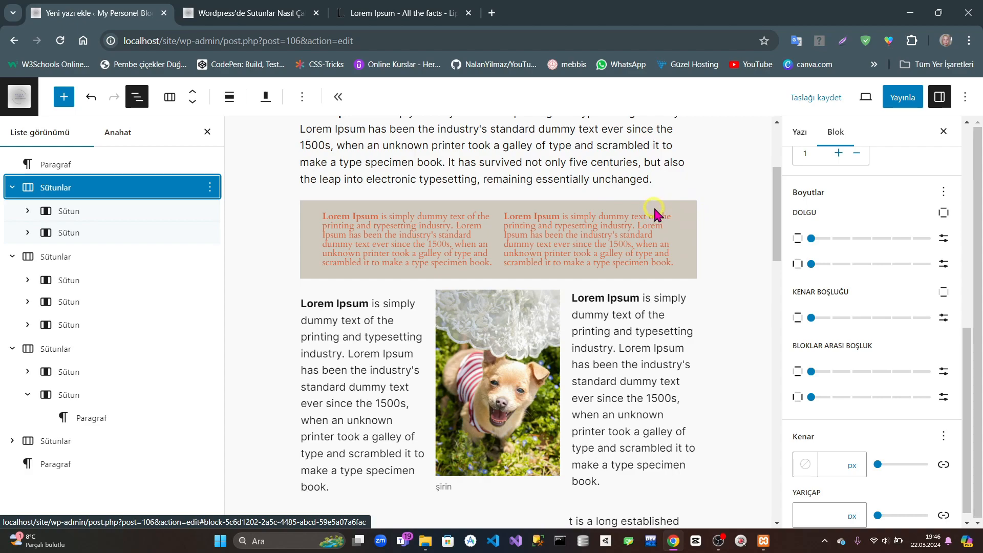
{"action": "key", "text": "ctrl+s"}
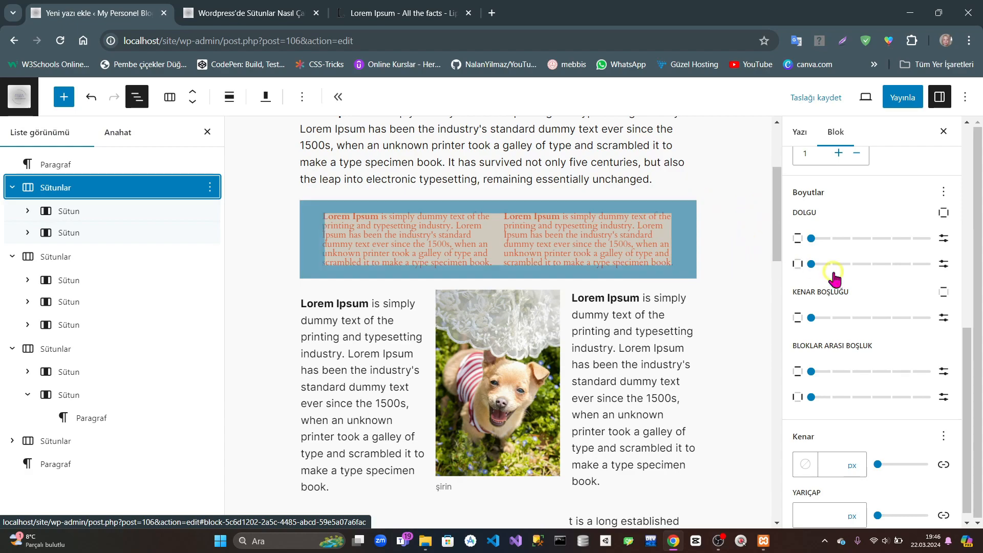
{"action": "left_click_drag", "start_coordinate": [826, 239], "coordinate": [873, 246]}
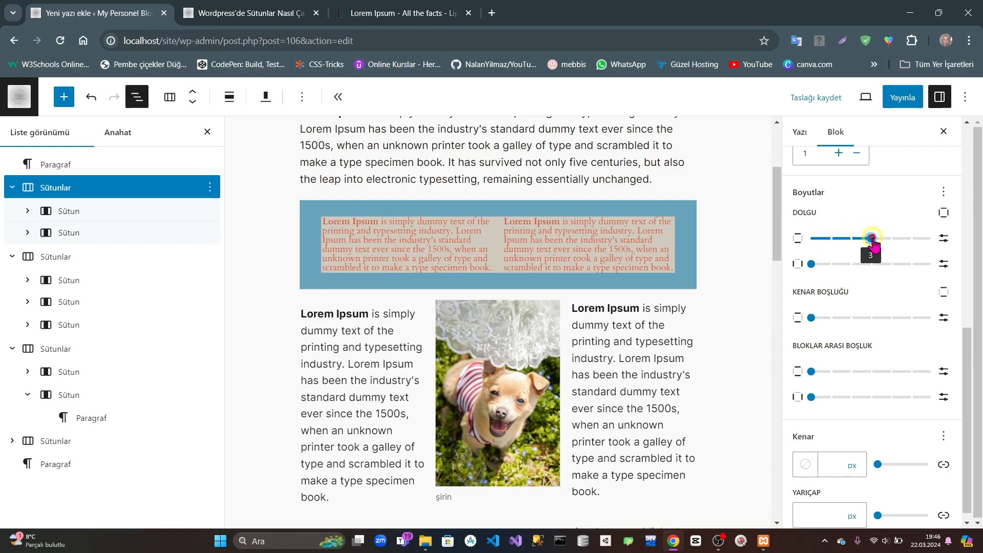
{"action": "left_click", "coordinate": [871, 265]}
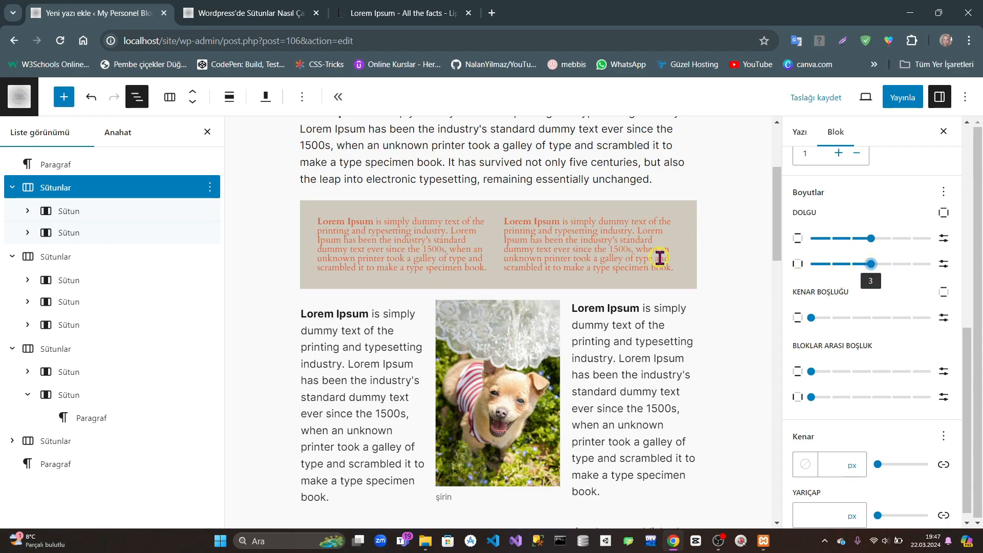
{"action": "left_click", "coordinate": [891, 238]}
{"action": "left_click", "coordinate": [890, 263]}
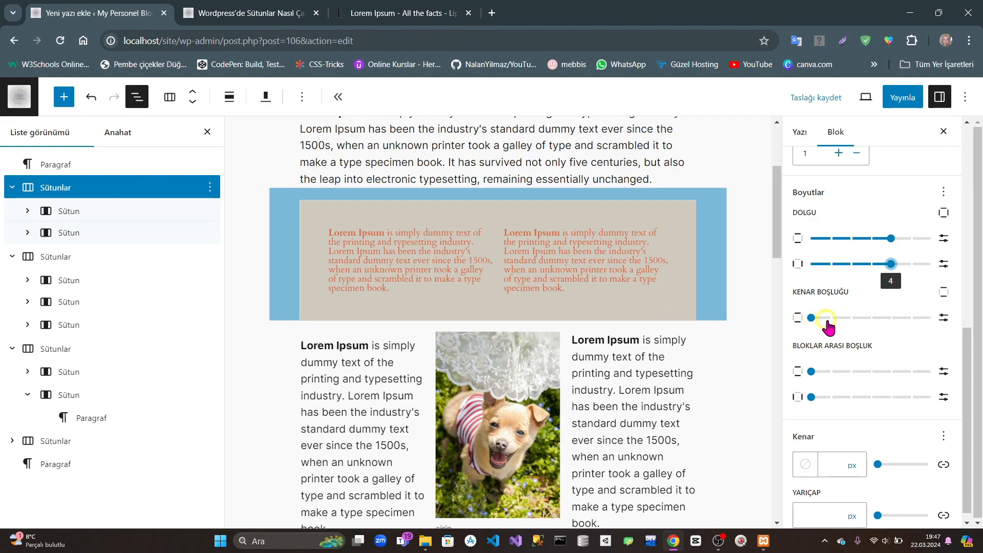
Step: Raise the first Sütunlar block's margin (Kenar boşluğu) to the maximum and adjust its vertical block spacing (Bloklar arası boşluk) to 2, ending at 1
{"action": "left_click_drag", "start_coordinate": [850, 320], "coordinate": [931, 318]}
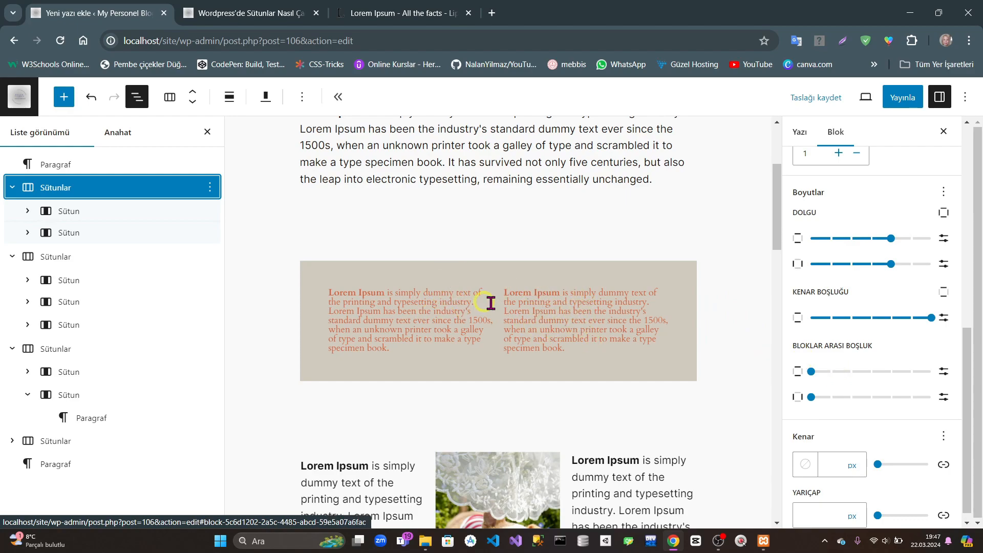
{"action": "left_click", "coordinate": [847, 373]}
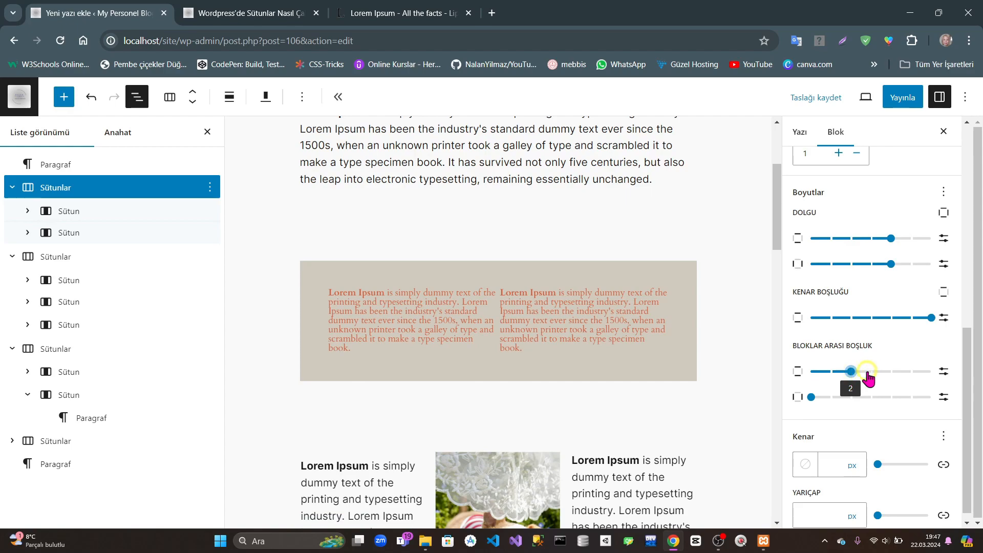
{"action": "left_click", "coordinate": [889, 372]}
{"action": "left_click_drag", "start_coordinate": [923, 379], "coordinate": [830, 391]}
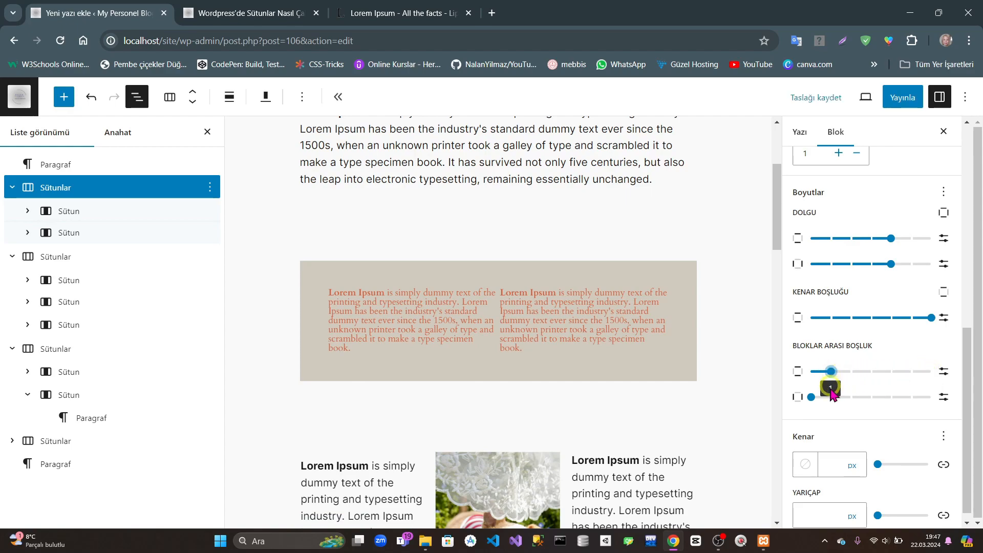
Step: Try horizontal block spacing values from 1 up to 6 on the first Sütunlar block, then return the spacing to 0
{"action": "left_click", "coordinate": [829, 398]}
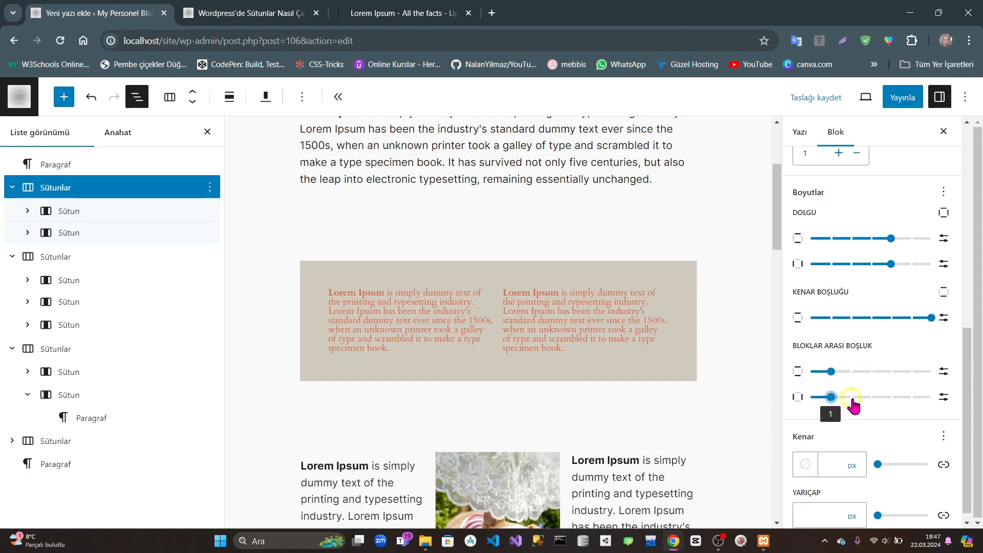
{"action": "left_click", "coordinate": [871, 397]}
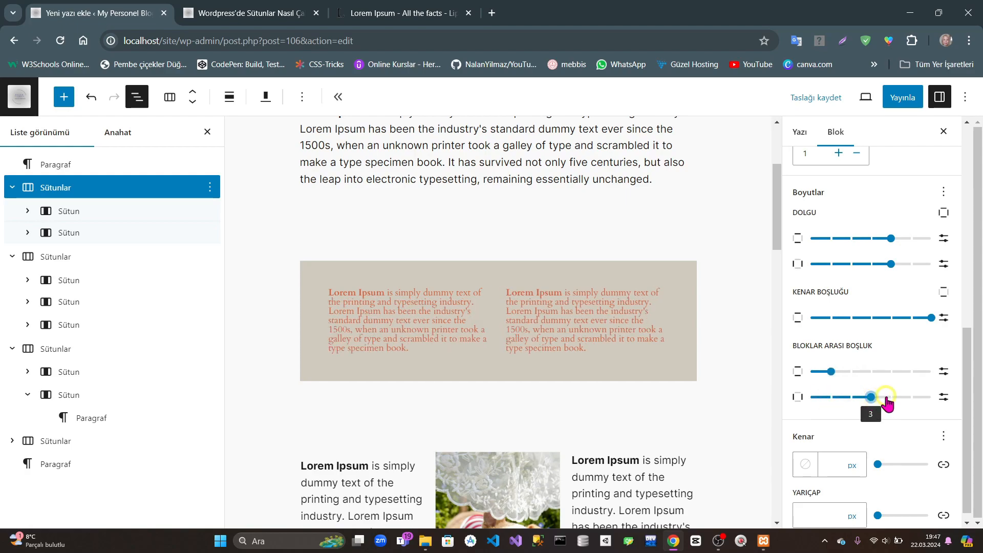
{"action": "left_click", "coordinate": [891, 398]}
{"action": "left_click", "coordinate": [910, 398]}
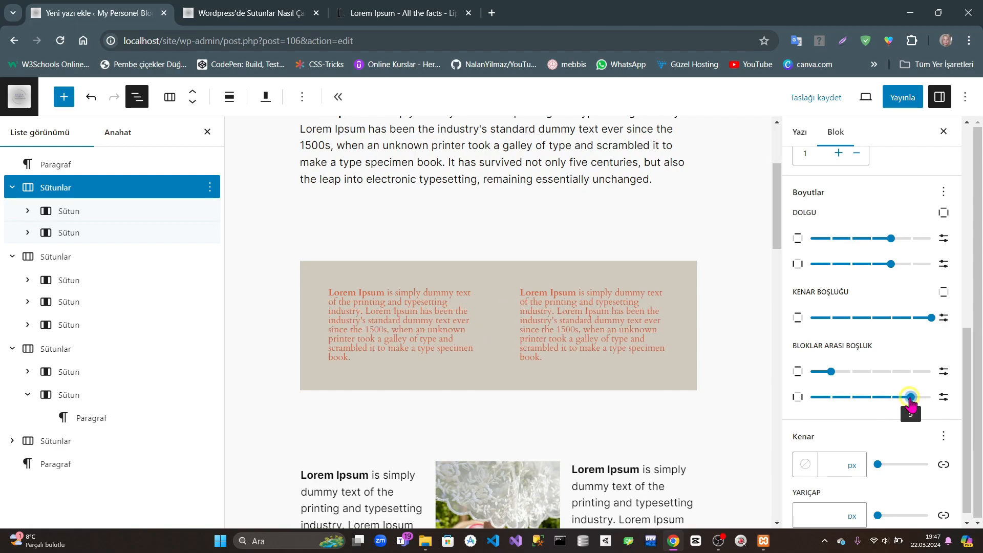
{"action": "left_click", "coordinate": [930, 398]}
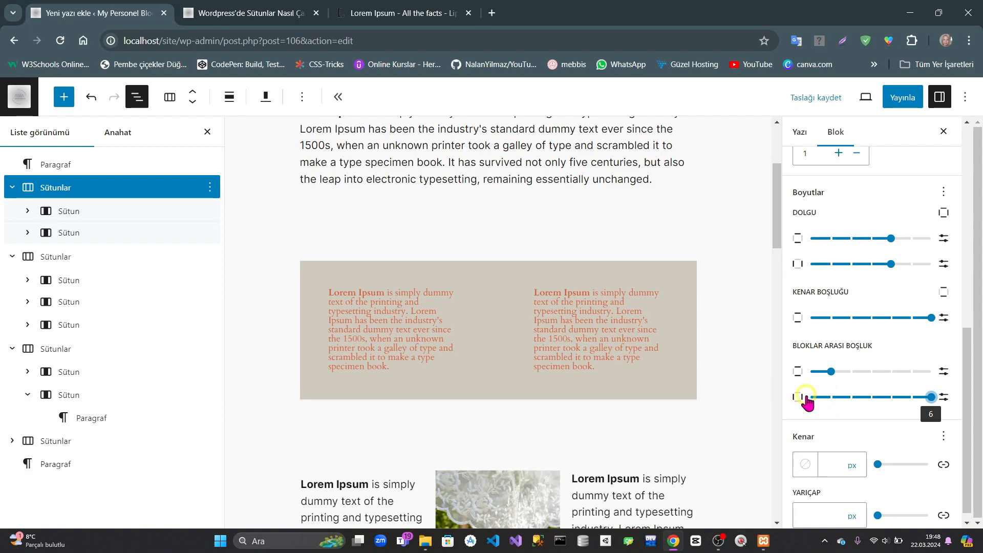
{"action": "left_click", "coordinate": [891, 399]}
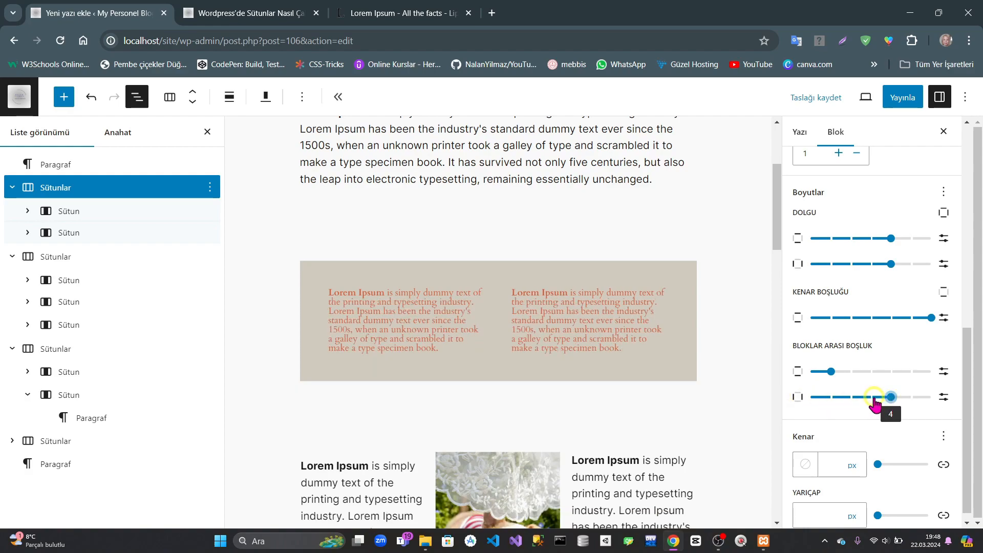
{"action": "left_click_drag", "start_coordinate": [854, 402], "coordinate": [813, 403]}
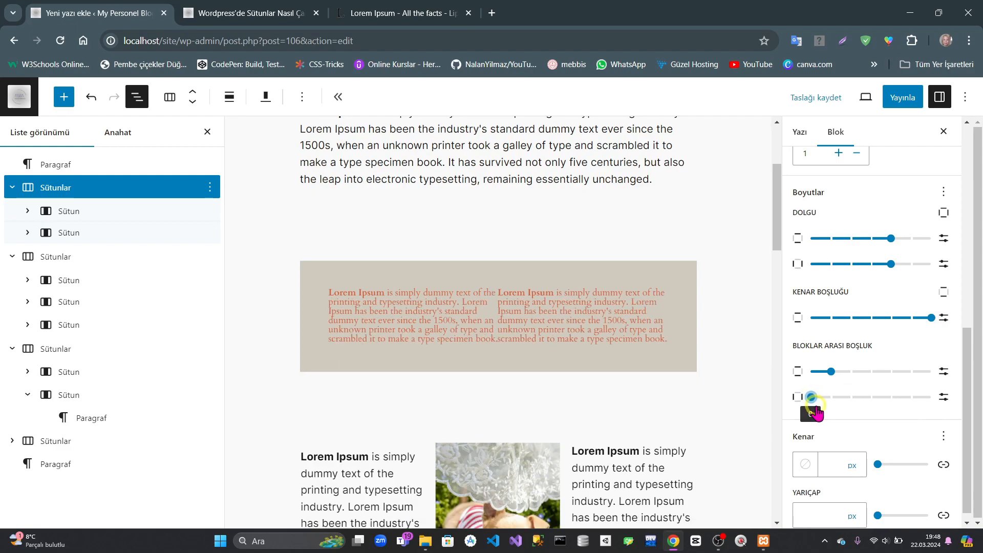
Step: Set the first Sütunlar block's block spacing (Bloklar arası boşluk) to 0 vertically and 5 horizontally, trying 2 horizontally first
{"action": "left_click", "coordinate": [811, 372]}
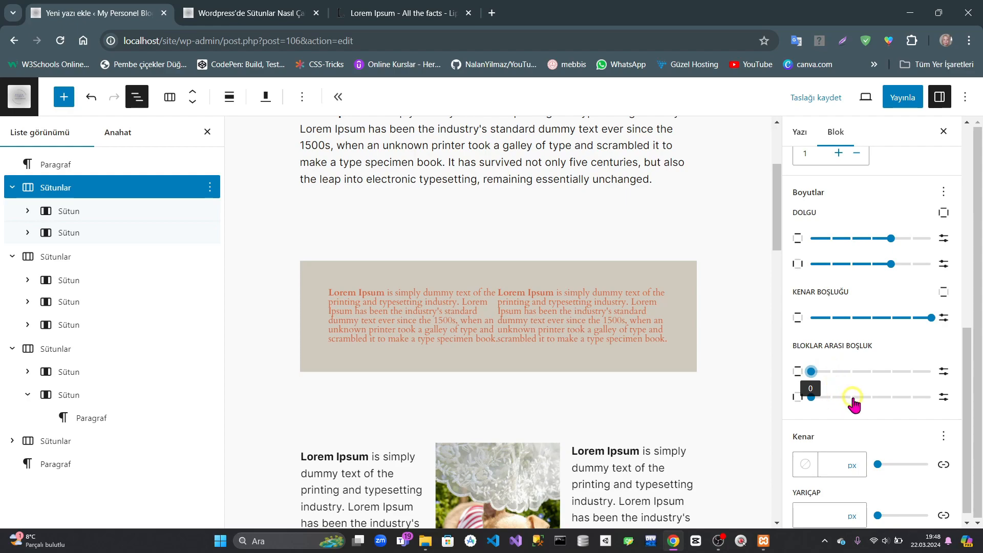
{"action": "left_click", "coordinate": [848, 397]}
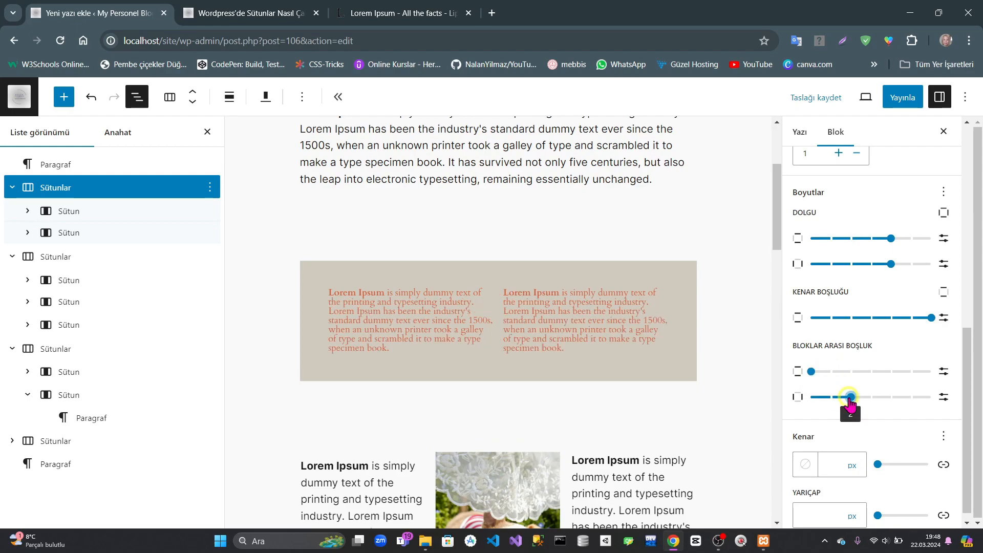
{"action": "left_click_drag", "start_coordinate": [849, 397], "coordinate": [910, 397]}
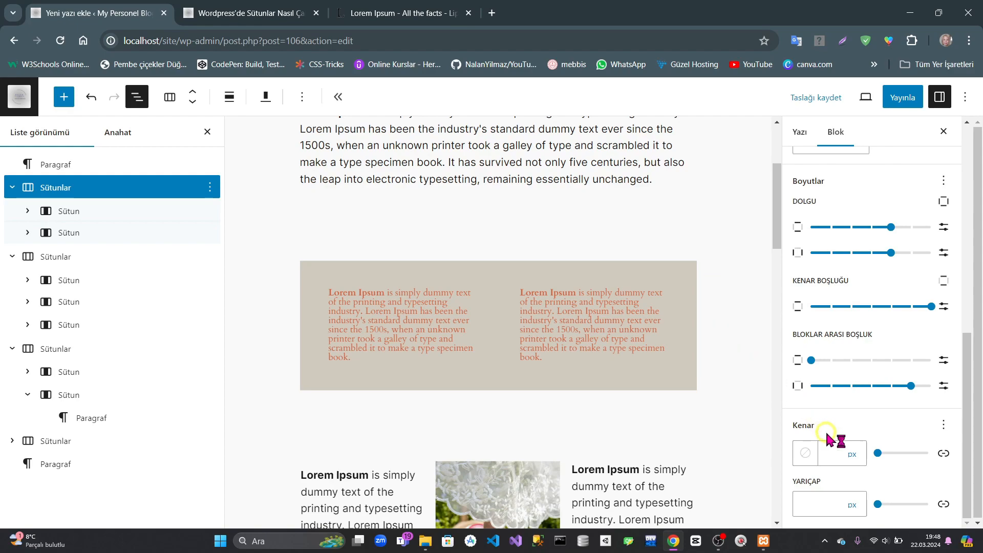
Step: Give the first Sütunlar block a 2 px border (Kenar) in the dark grey theme colour Kontrast / İki (#636363)
{"action": "left_click", "coordinate": [830, 456]}
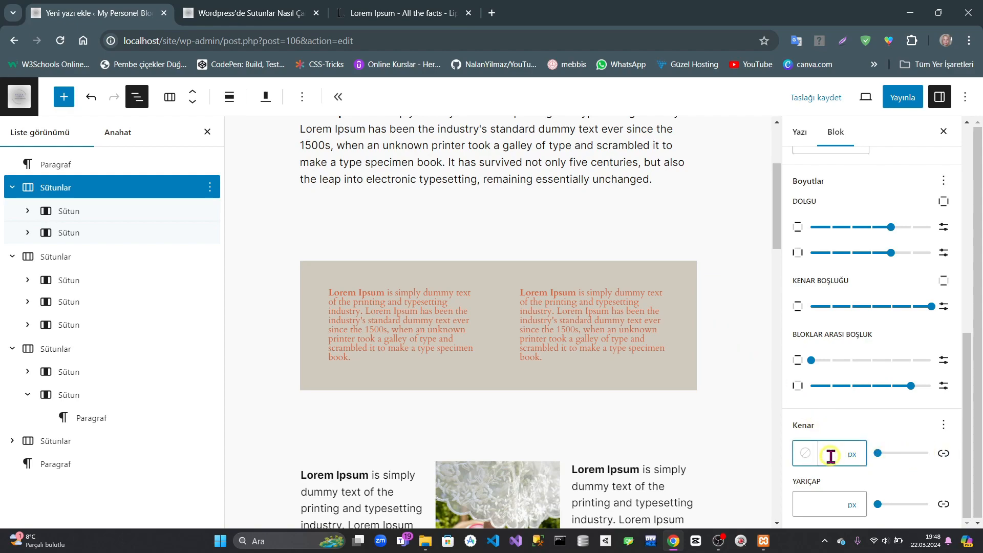
{"action": "type", "text": "2"}
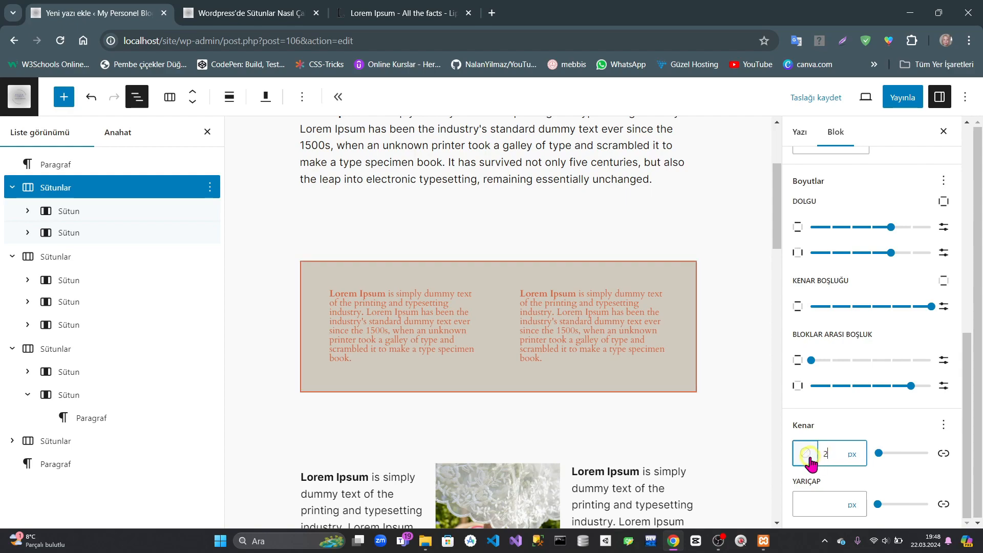
{"action": "left_click", "coordinate": [807, 457]}
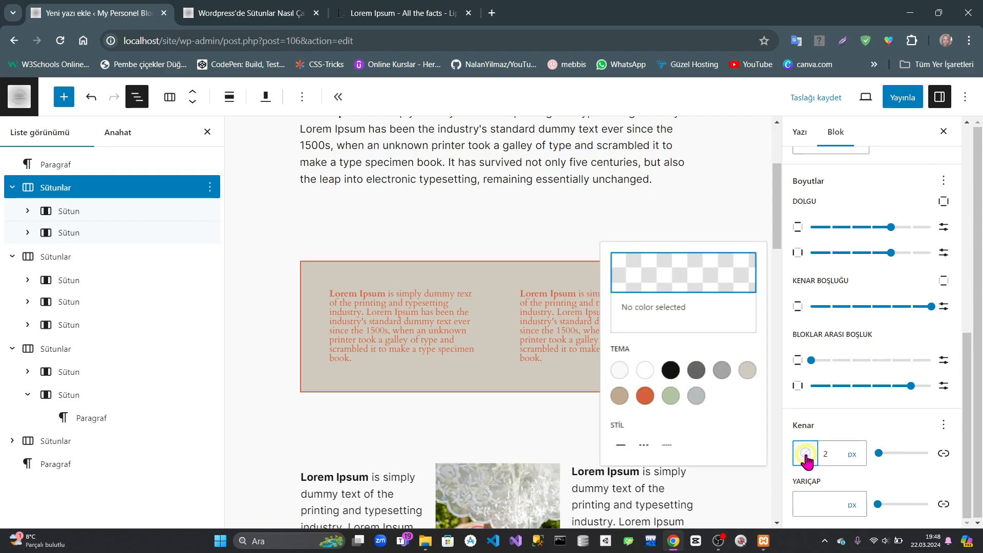
{"action": "left_click", "coordinate": [697, 373]}
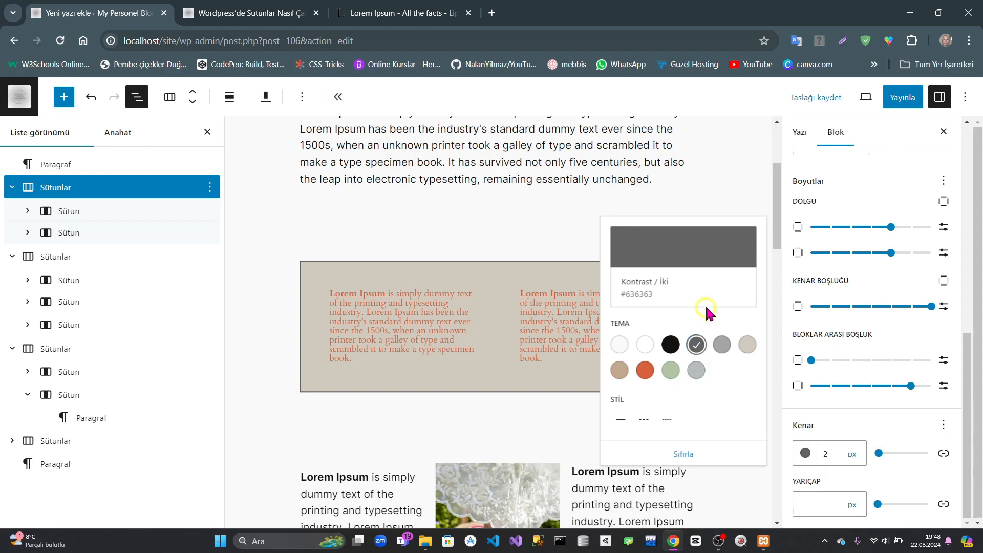
{"action": "left_click", "coordinate": [547, 430]}
{"action": "scroll", "coordinate": [730, 368], "scroll_direction": "down", "scroll_amount": 3}
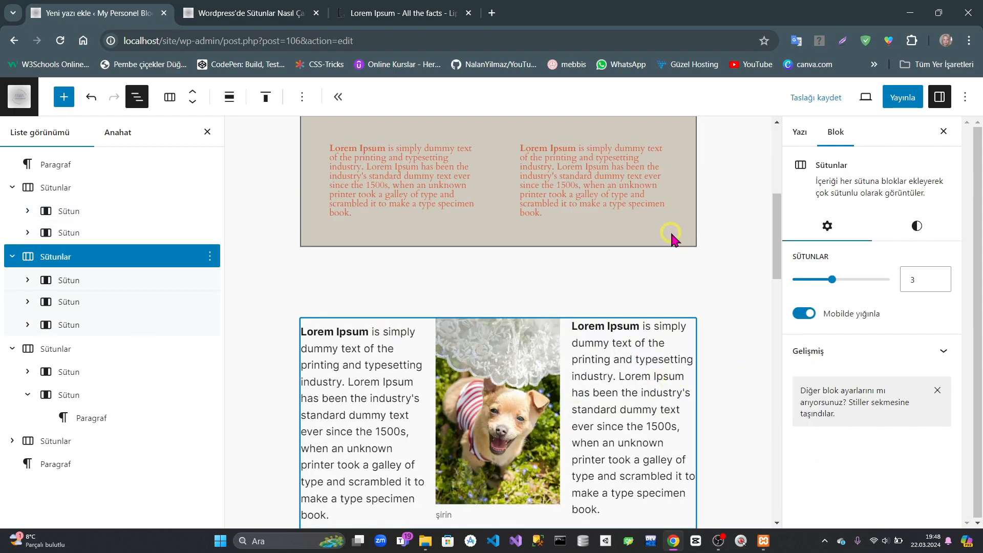
{"action": "scroll", "coordinate": [648, 297], "scroll_direction": "up", "scroll_amount": 3}
Step: Separate the border sides of the second Sütunlar block and give its bottom side a 5 px dashed border in Aksan / Üç (#D8613C)
{"action": "left_click", "coordinate": [105, 257]}
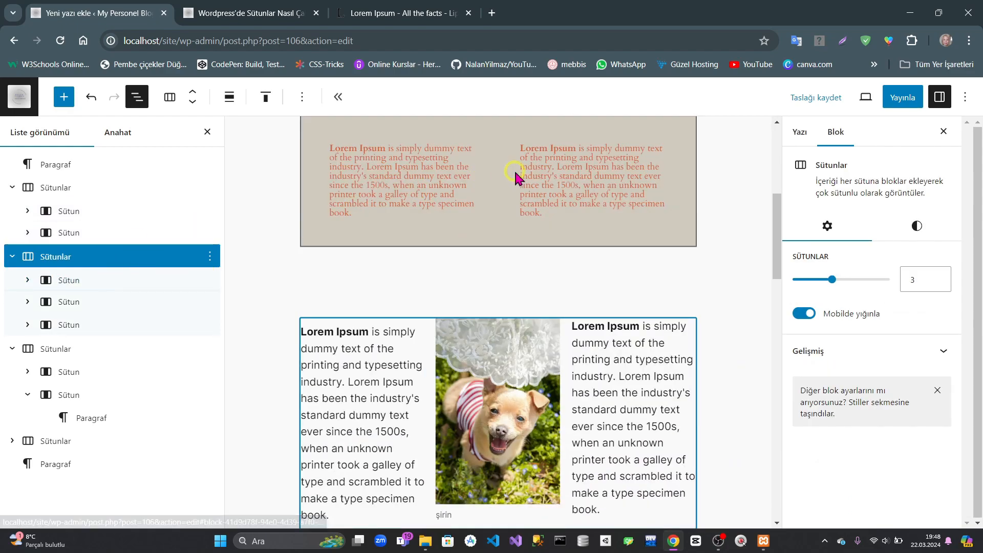
{"action": "scroll", "coordinate": [563, 230], "scroll_direction": "up", "scroll_amount": 3}
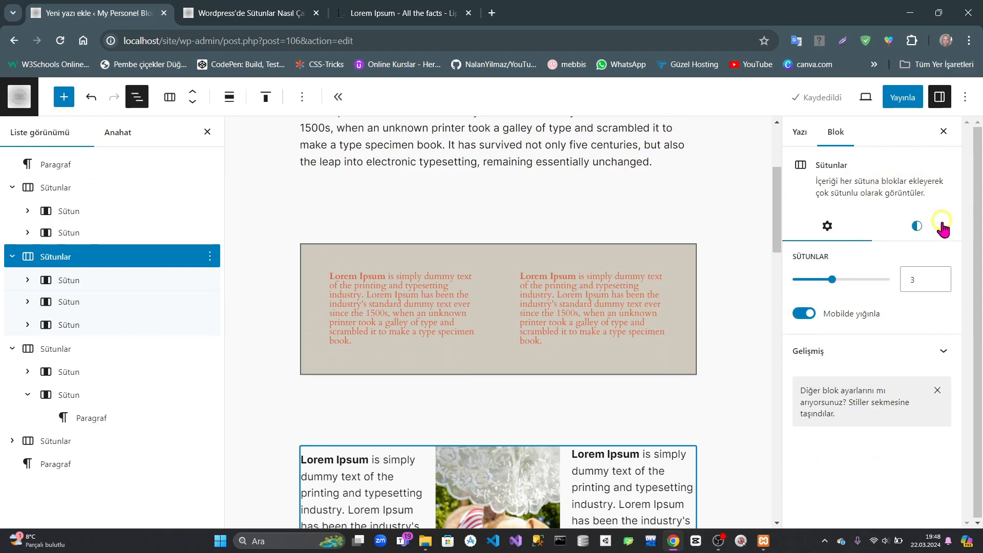
{"action": "left_click", "coordinate": [919, 229]}
{"action": "scroll", "coordinate": [909, 486], "scroll_direction": "down", "scroll_amount": 5}
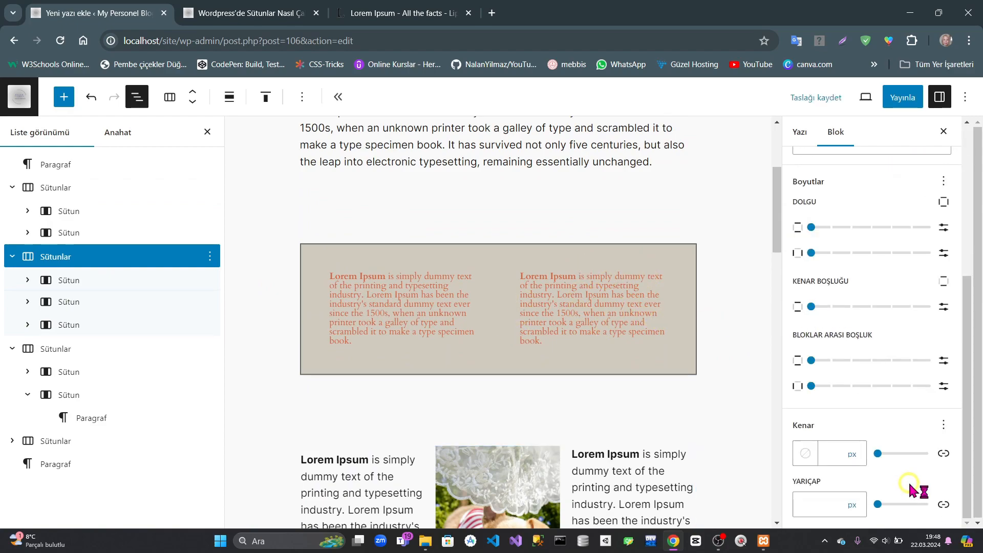
{"action": "left_click", "coordinate": [944, 454]}
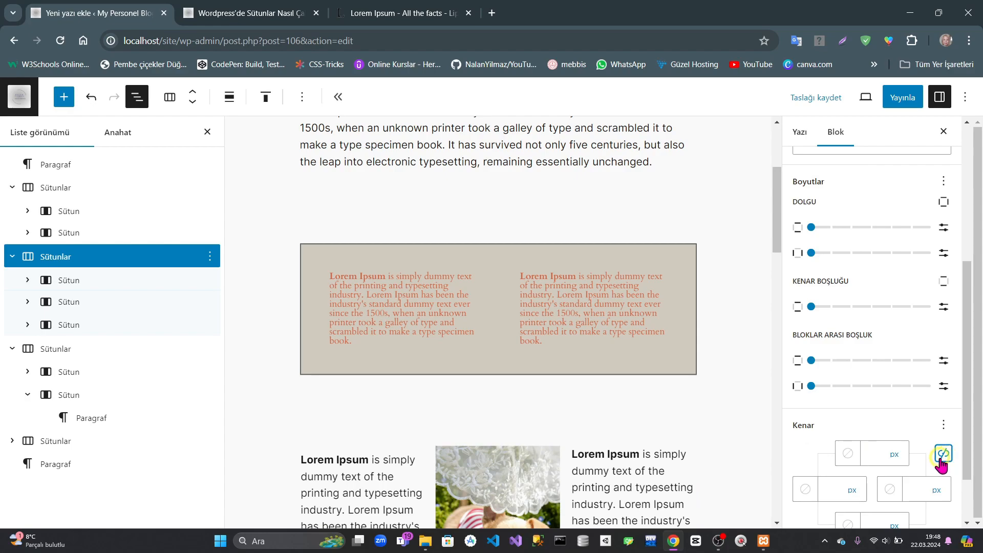
{"action": "scroll", "coordinate": [940, 463], "scroll_direction": "down", "scroll_amount": 2}
{"action": "left_click", "coordinate": [877, 453]}
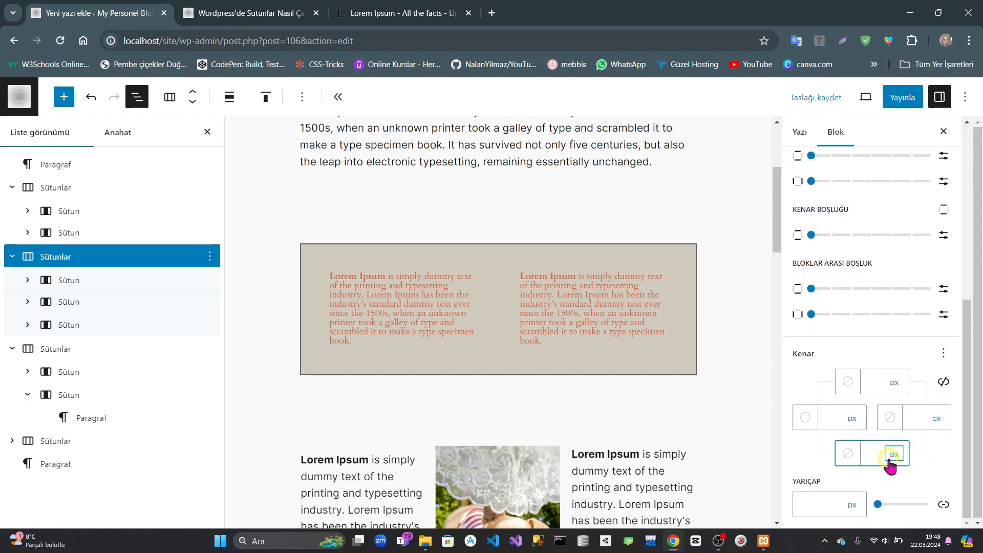
{"action": "left_click", "coordinate": [847, 454]}
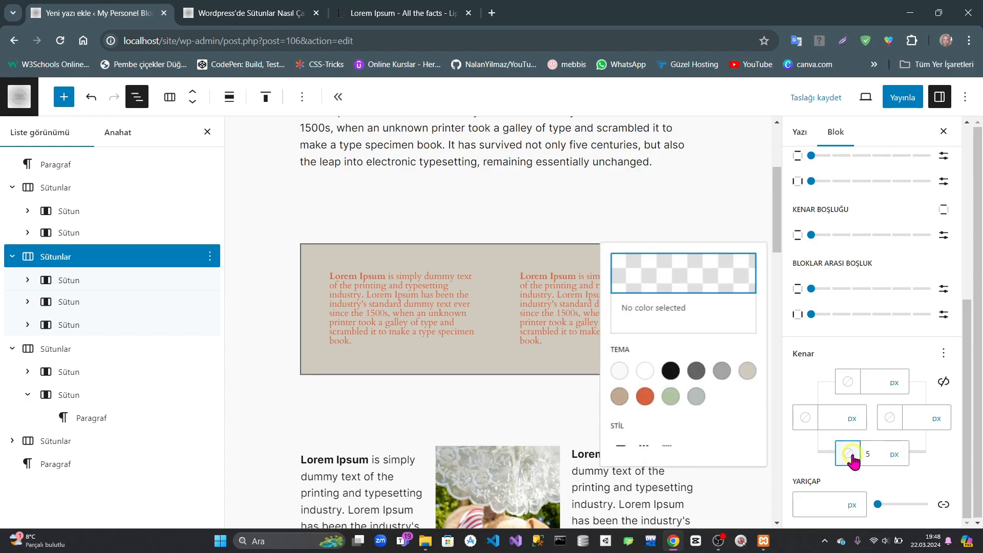
{"action": "left_click", "coordinate": [645, 397]}
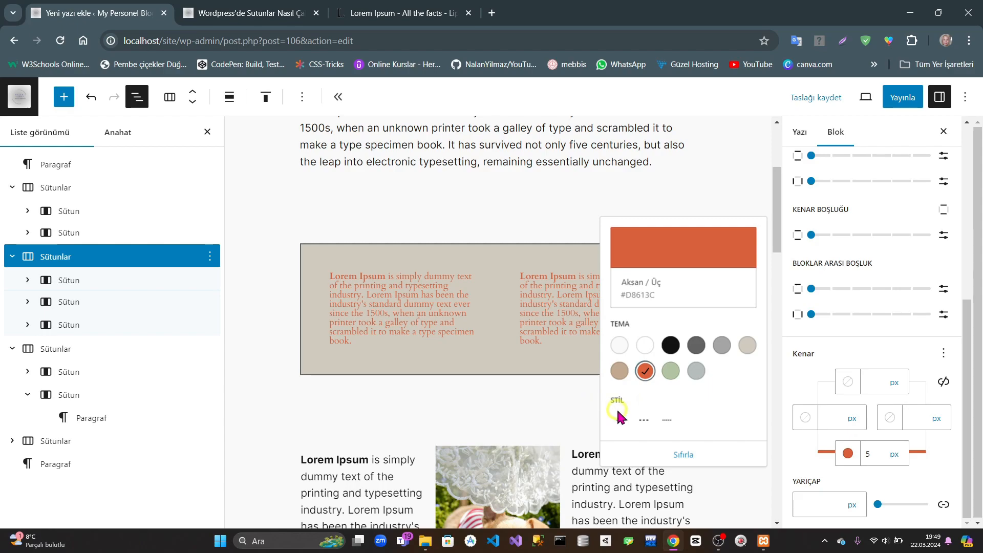
{"action": "left_click", "coordinate": [644, 420]}
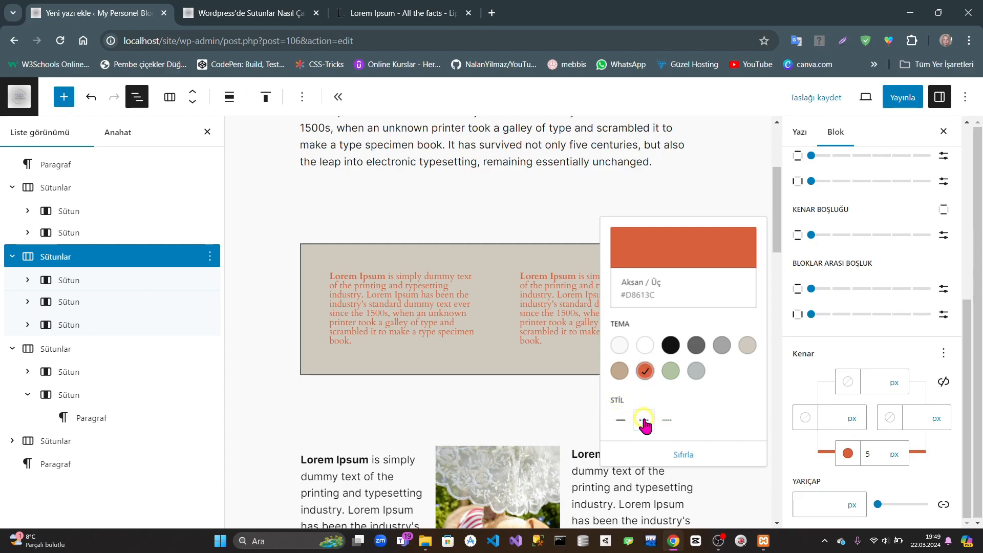
{"action": "left_click", "coordinate": [803, 453]}
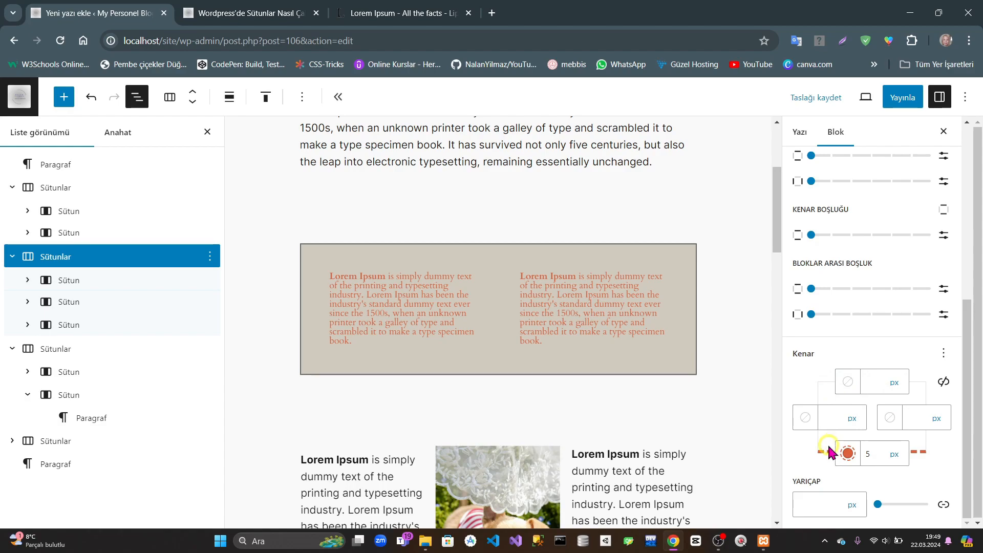
Step: Try linking the border sides of the second Sütunlar block, then separate them again
{"action": "left_click", "coordinate": [944, 382]}
{"action": "left_click", "coordinate": [856, 450]}
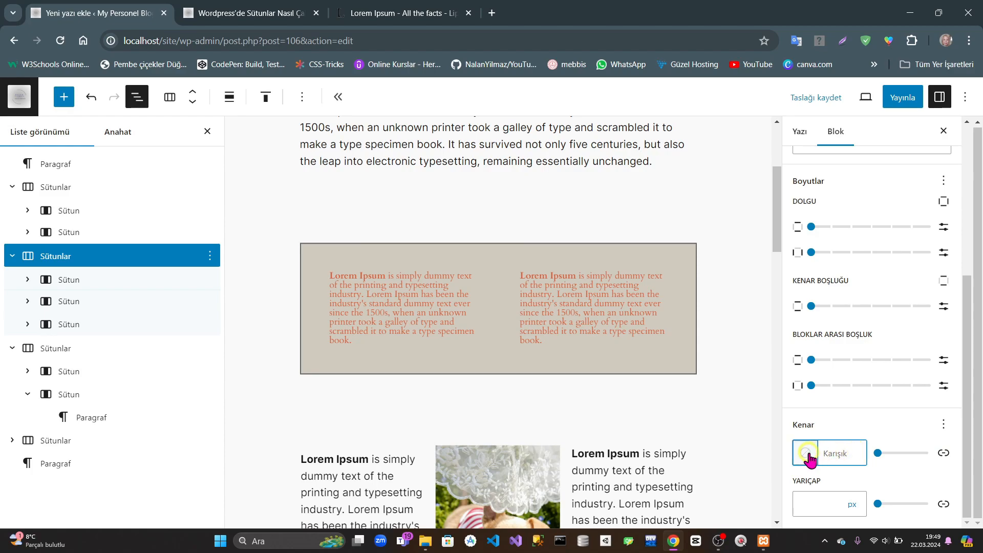
{"action": "left_click", "coordinate": [944, 453]}
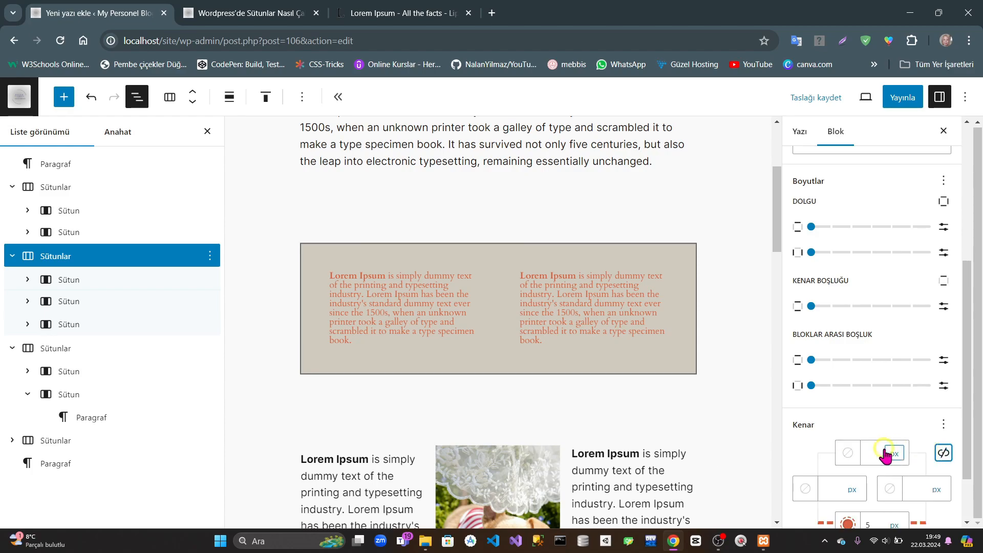
{"action": "scroll", "coordinate": [885, 453], "scroll_direction": "down", "scroll_amount": 2}
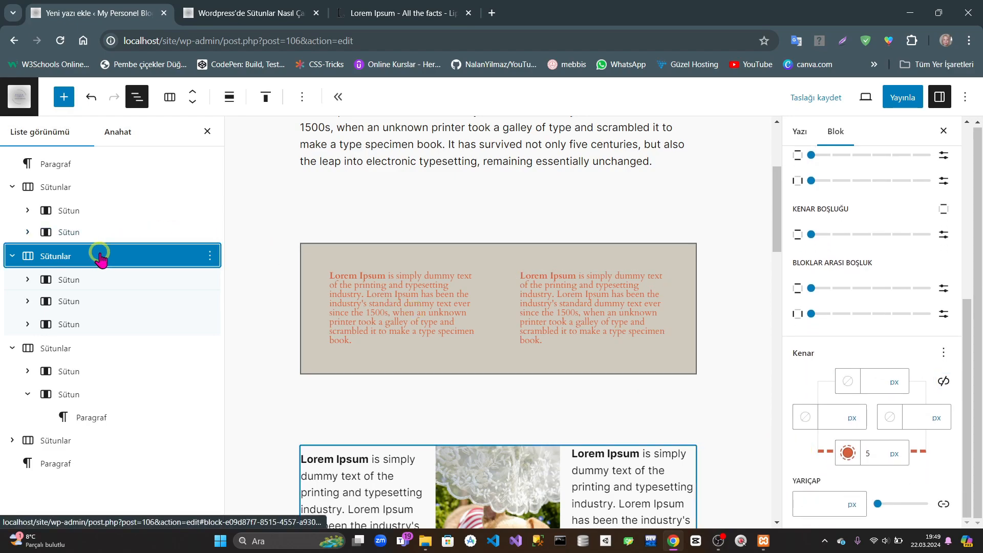
Step: Separate the border sides of the first Sütunlar block and give its top side the custom red #F40E0E
{"action": "left_click", "coordinate": [64, 194]}
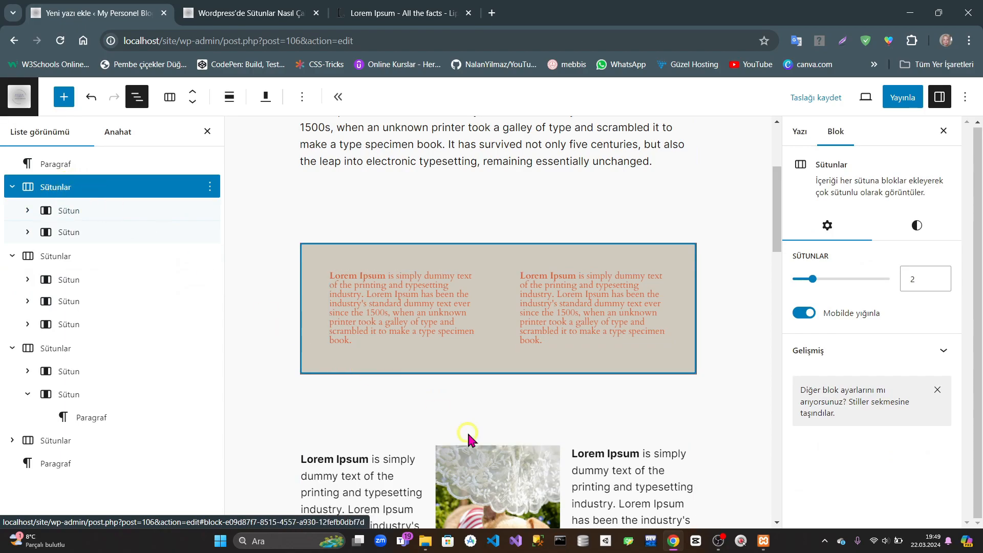
{"action": "scroll", "coordinate": [468, 438], "scroll_direction": "down", "scroll_amount": 6}
{"action": "scroll", "coordinate": [506, 409], "scroll_direction": "up", "scroll_amount": 1}
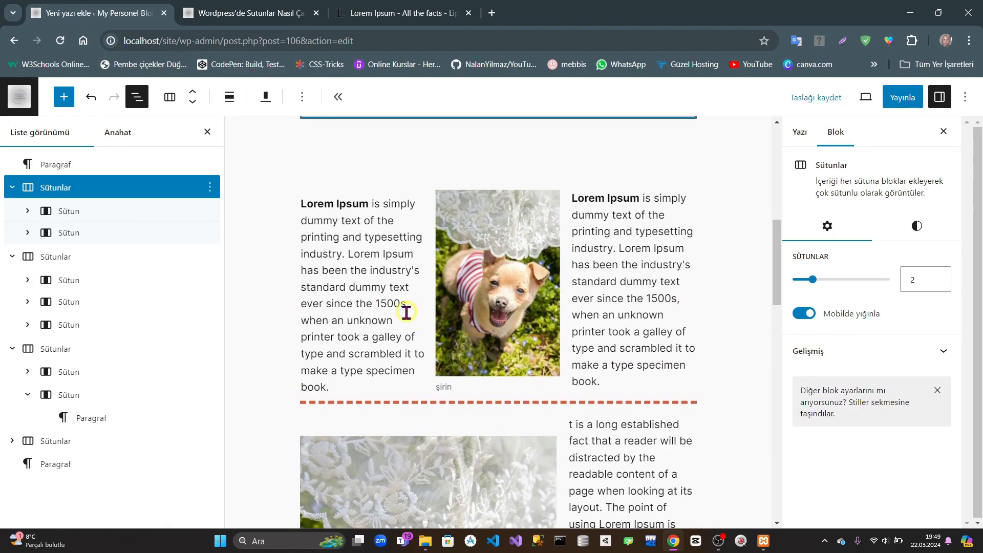
{"action": "left_click", "coordinate": [45, 191]}
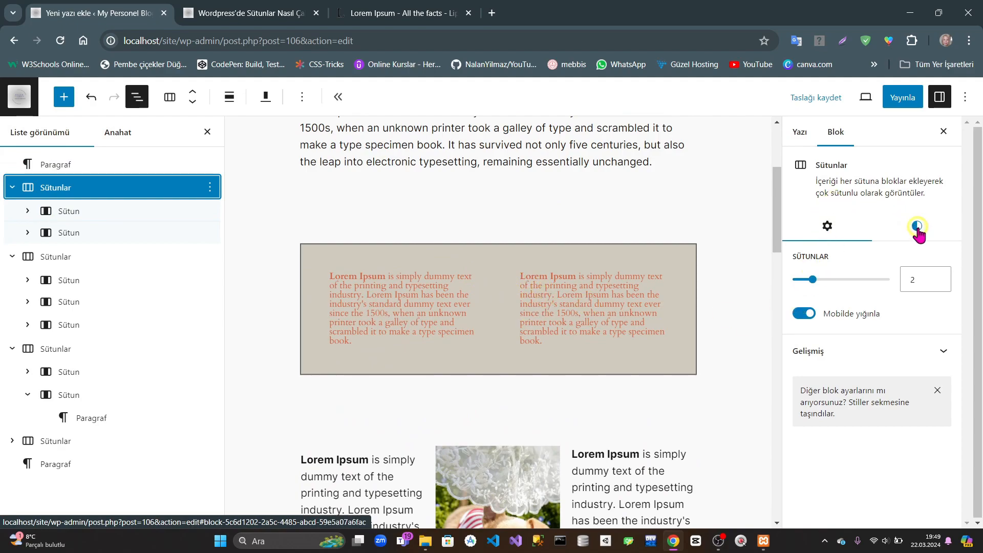
{"action": "left_click", "coordinate": [916, 228]}
{"action": "scroll", "coordinate": [882, 405], "scroll_direction": "down", "scroll_amount": 5}
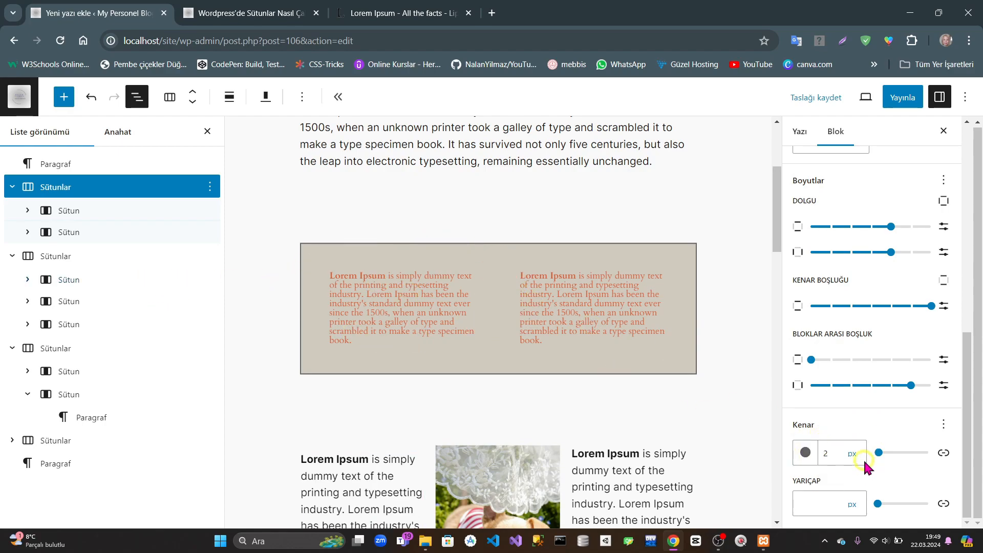
{"action": "left_click", "coordinate": [944, 453]}
{"action": "scroll", "coordinate": [939, 456], "scroll_direction": "down", "scroll_amount": 2}
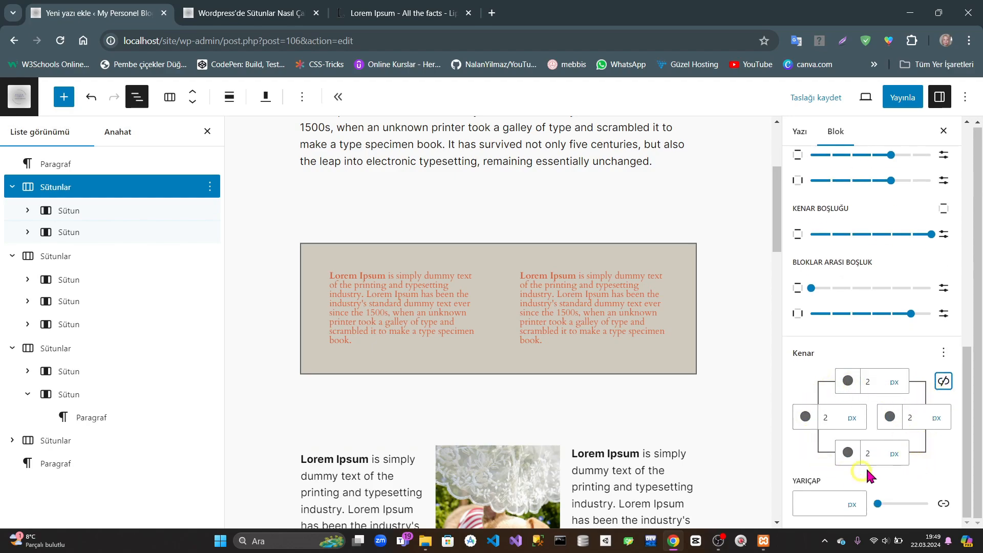
{"action": "left_click", "coordinate": [847, 381]}
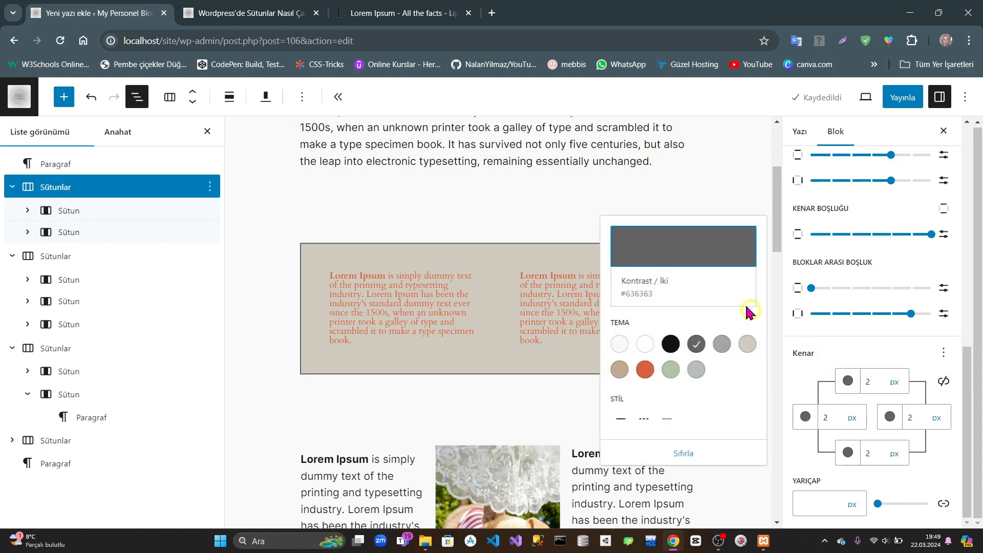
{"action": "left_click", "coordinate": [702, 254]}
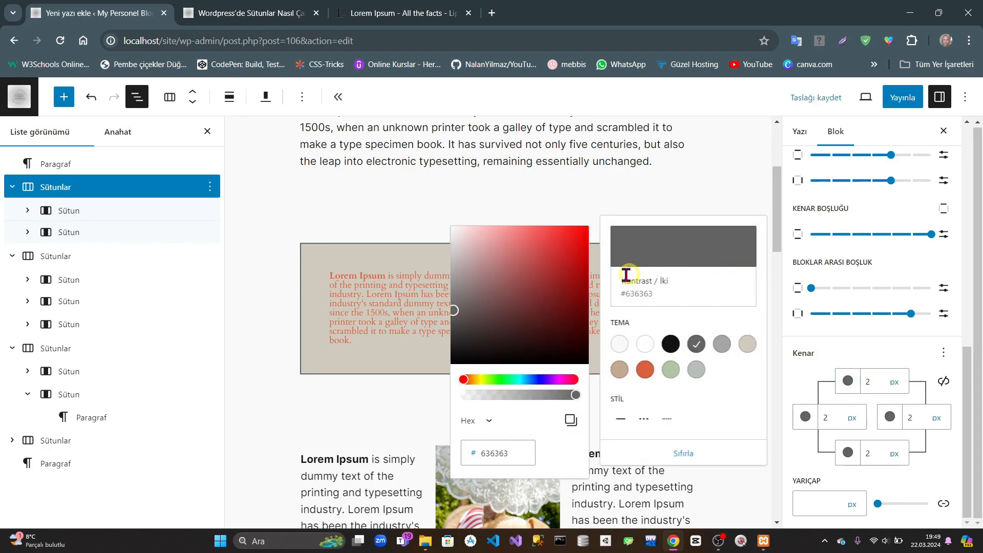
{"action": "left_click", "coordinate": [579, 233]}
Step: Give the left border side of the first Sütunlar block a custom yellow colour
{"action": "left_click", "coordinate": [805, 418]}
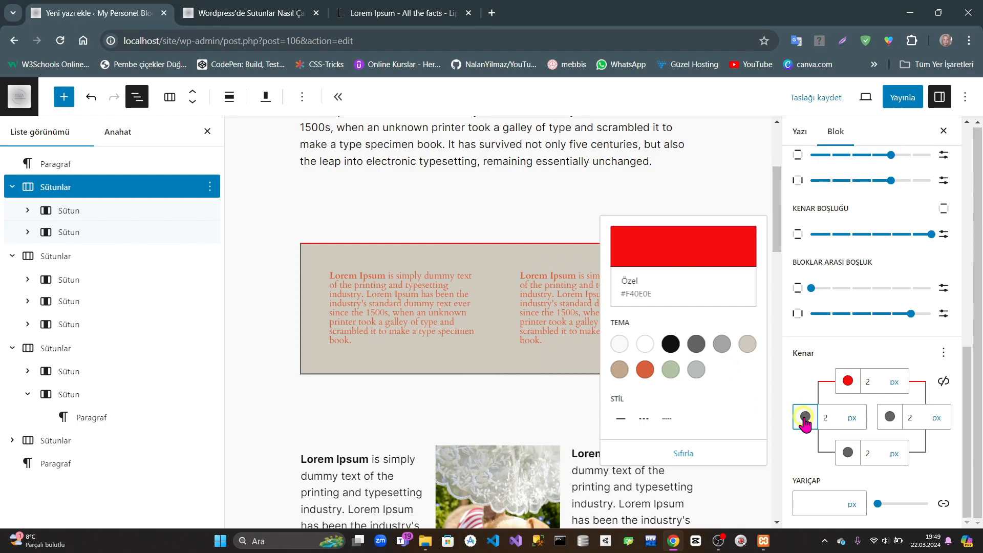
{"action": "left_click", "coordinate": [717, 251]}
{"action": "left_click_drag", "start_coordinate": [490, 380], "coordinate": [481, 380]}
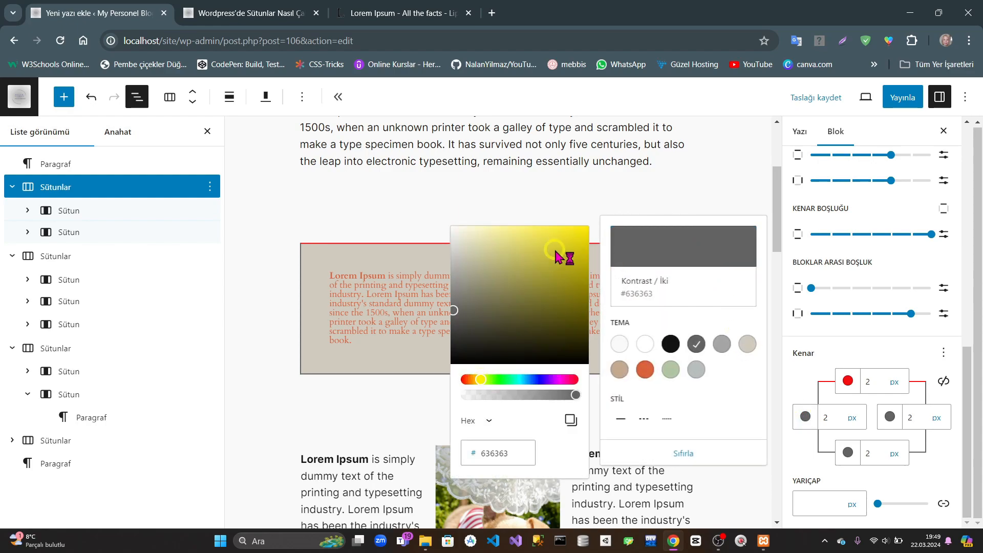
{"action": "left_click", "coordinate": [570, 234]}
{"action": "left_click", "coordinate": [608, 196]}
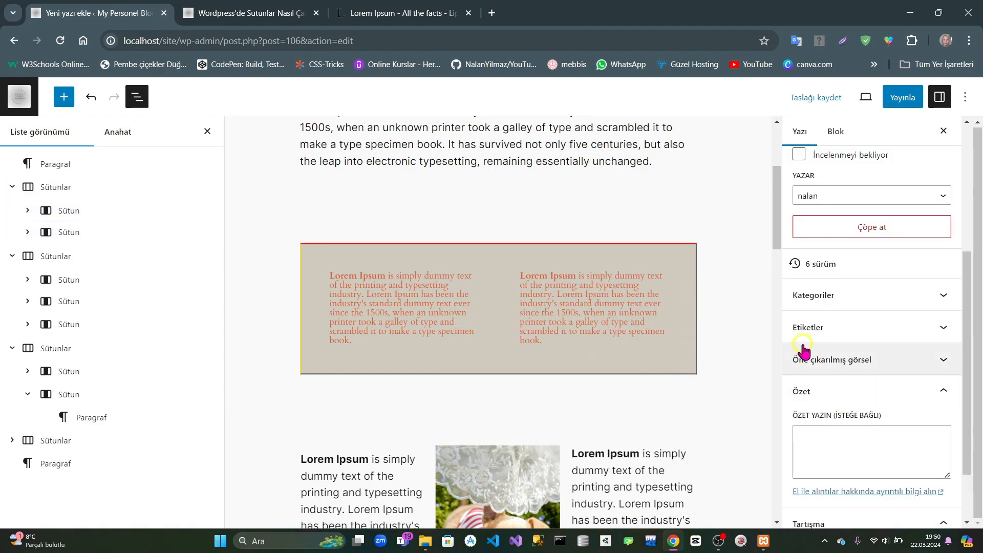
Step: Set the top border side of the first Sütunlar block to 5 px with a dashed style
{"action": "left_click", "coordinate": [64, 190]}
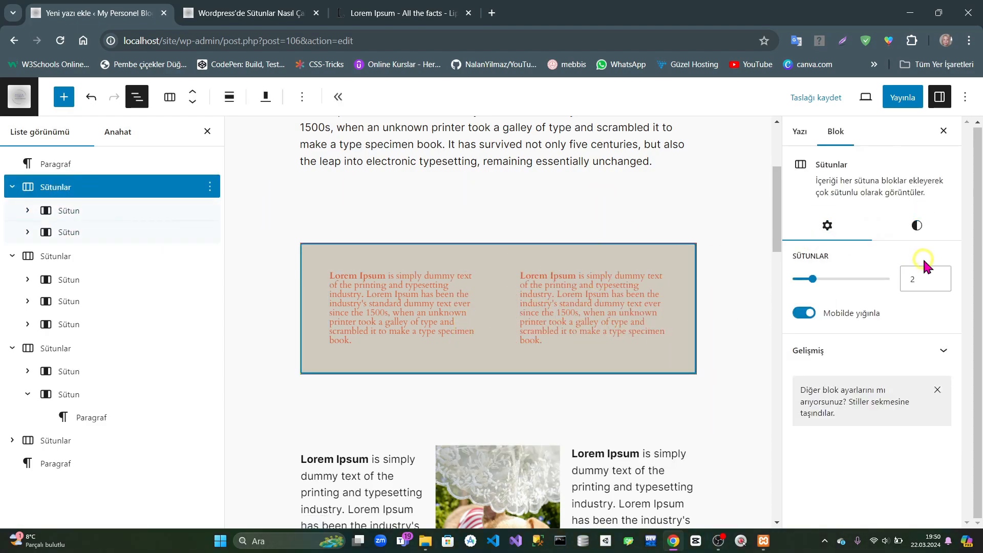
{"action": "left_click", "coordinate": [918, 221]}
{"action": "scroll", "coordinate": [865, 410], "scroll_direction": "down", "scroll_amount": 5}
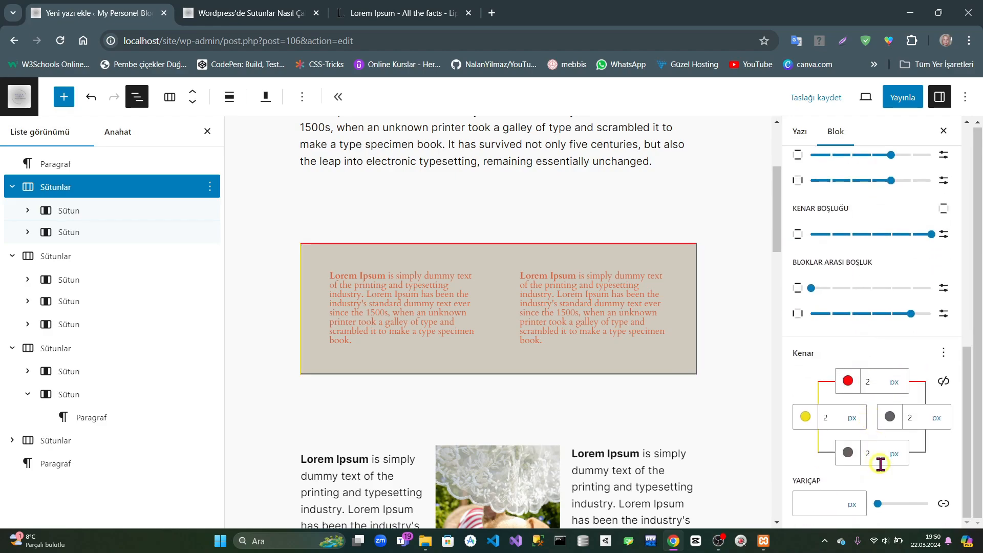
{"action": "double_click", "coordinate": [865, 381]}
{"action": "key", "text": "BackSpace"}
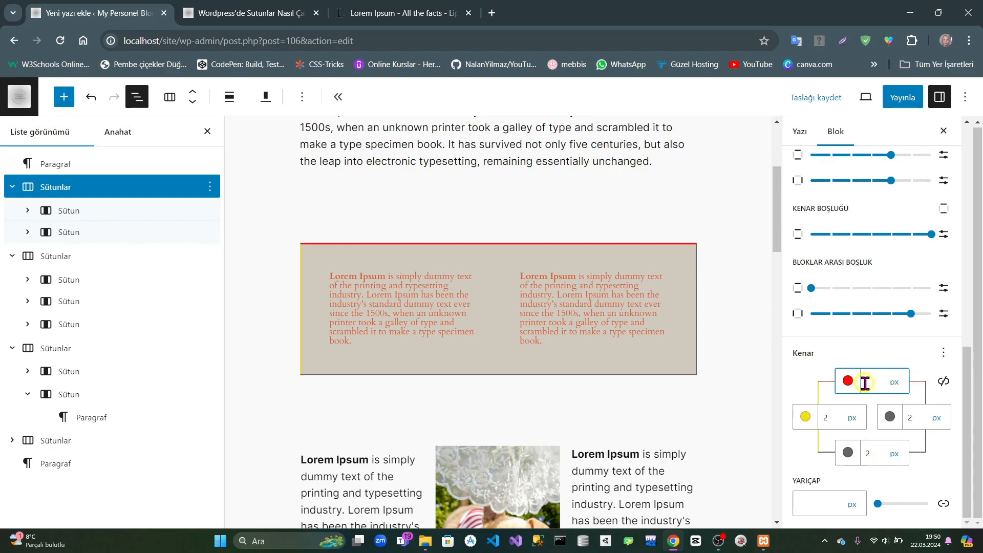
{"action": "type", "text": "5"}
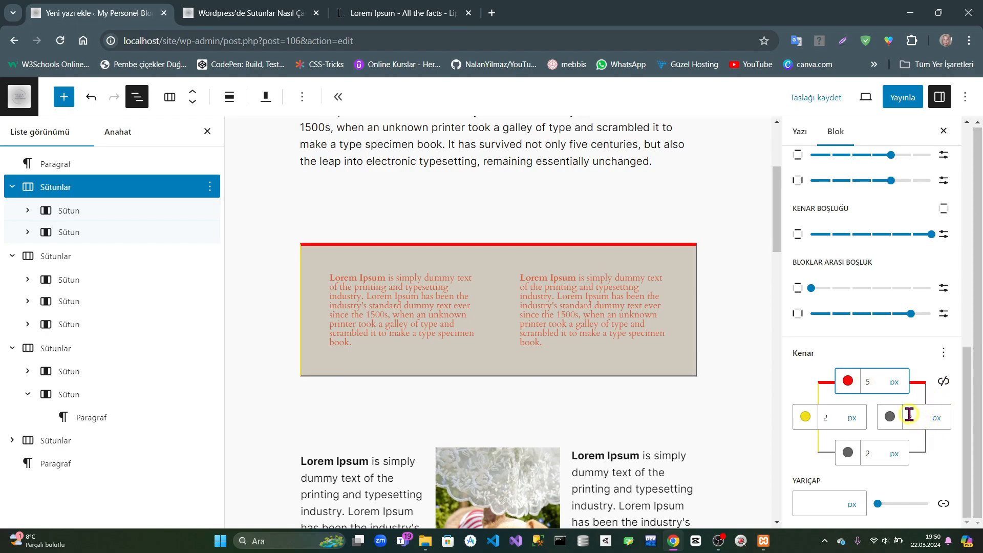
{"action": "left_click", "coordinate": [848, 382]}
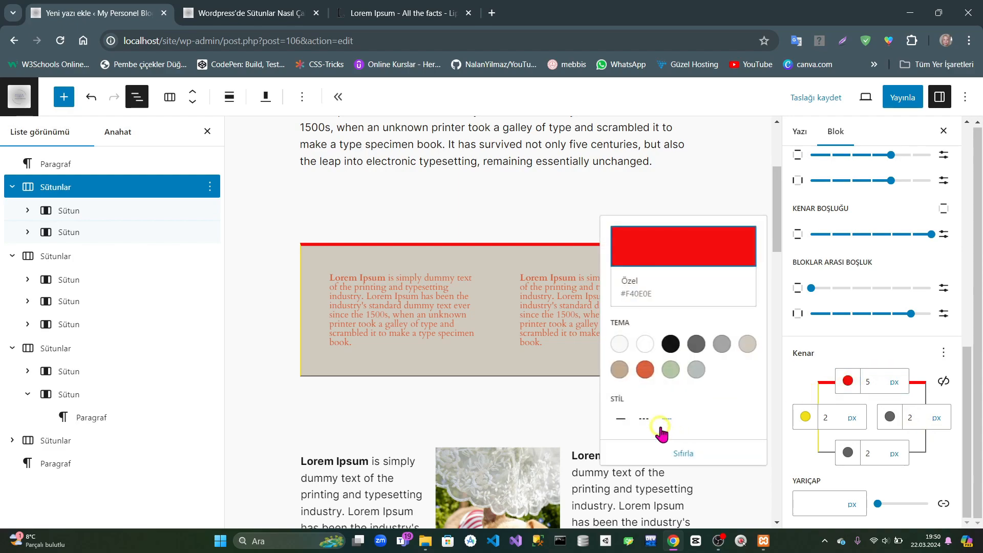
{"action": "left_click", "coordinate": [644, 418]}
{"action": "left_click", "coordinate": [890, 420]}
{"action": "left_click", "coordinate": [932, 449]}
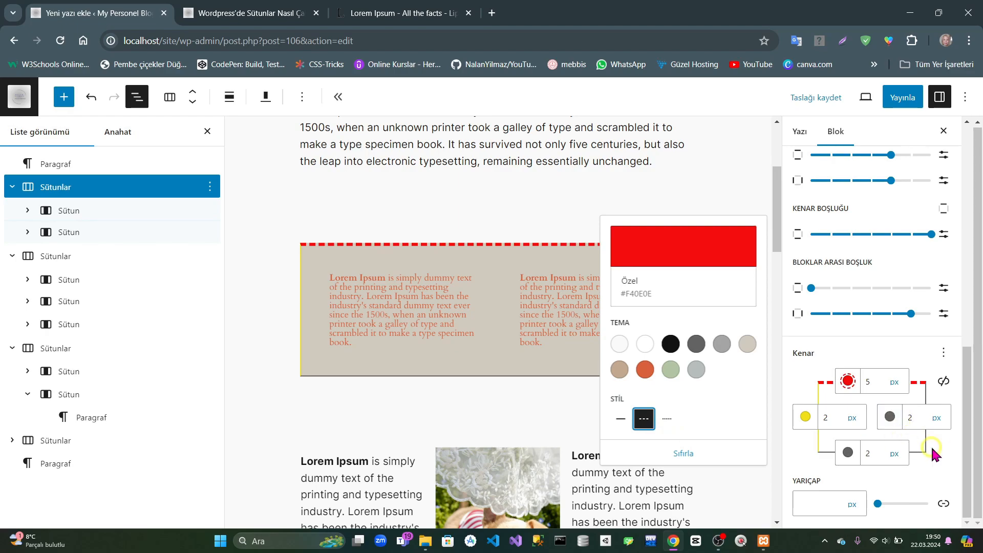
Step: Set the right border side of the first Sütunlar block to 3 px with a dotted style
{"action": "left_click", "coordinate": [915, 417]}
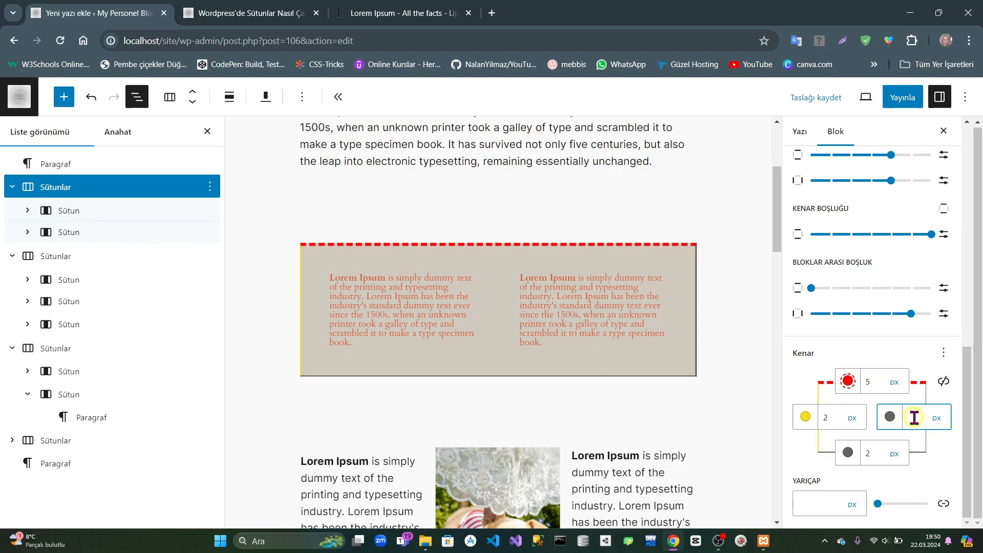
{"action": "type", "text": "3"}
{"action": "left_click", "coordinate": [890, 417]}
{"action": "left_click", "coordinate": [666, 419]}
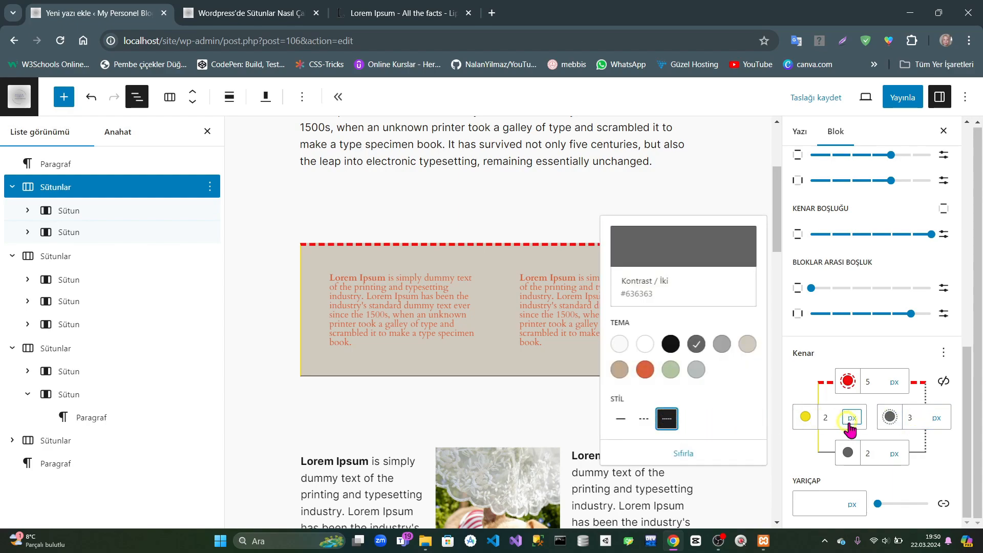
{"action": "left_click", "coordinate": [946, 441]}
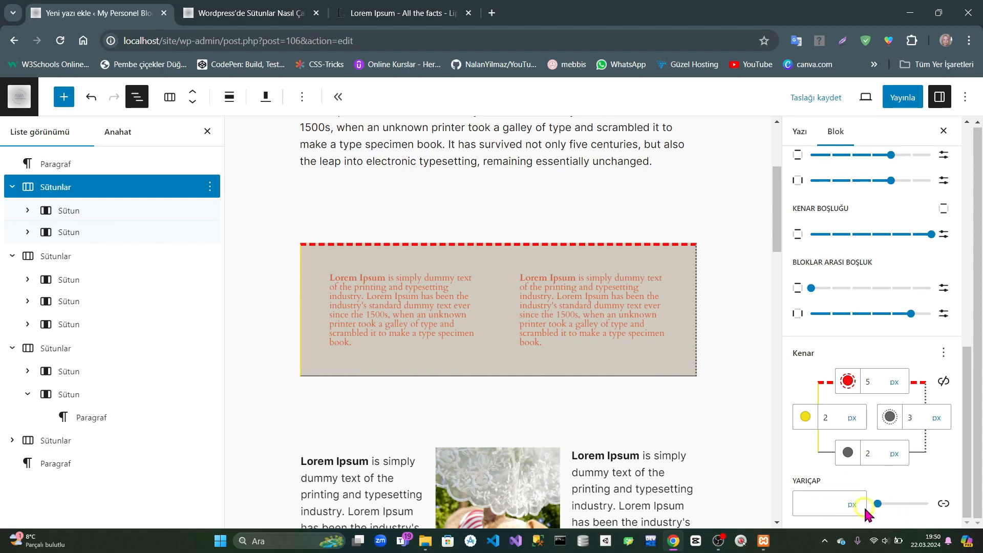
Step: Round the corners of the first Sütunlar block with a 33 px radius (Yarıçap)
{"action": "left_click_drag", "start_coordinate": [877, 503], "coordinate": [895, 506]}
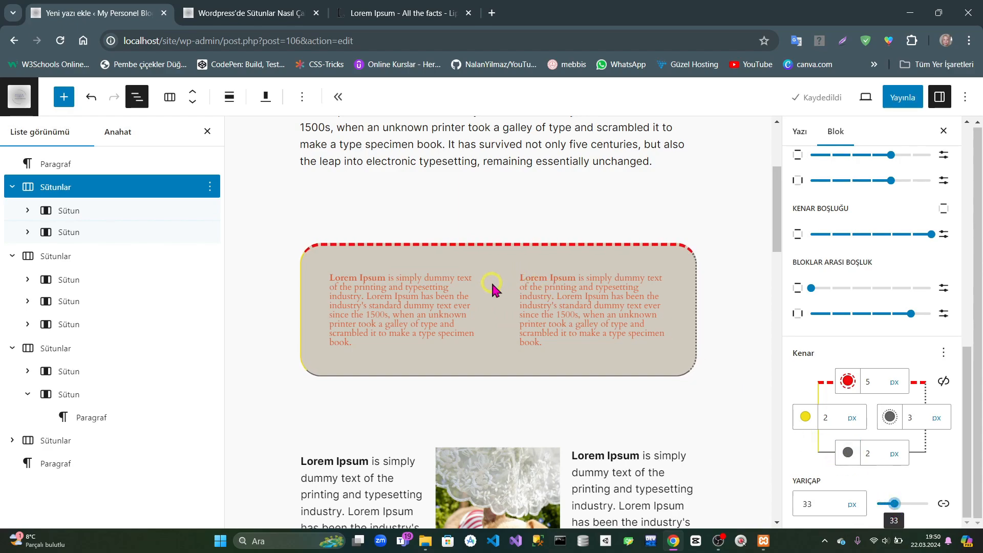
{"action": "scroll", "coordinate": [429, 315], "scroll_direction": "down", "scroll_amount": 6}
{"action": "scroll", "coordinate": [432, 310], "scroll_direction": "up", "scroll_amount": 2}
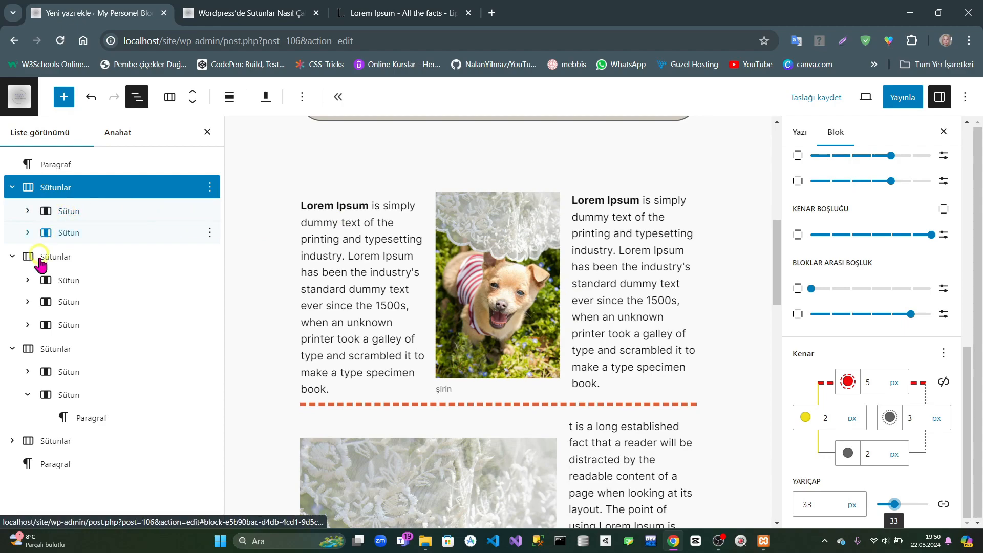
Step: Set the bottom border of the second Sütunlar block to 0 px and link its border sides
{"action": "left_click", "coordinate": [12, 188]}
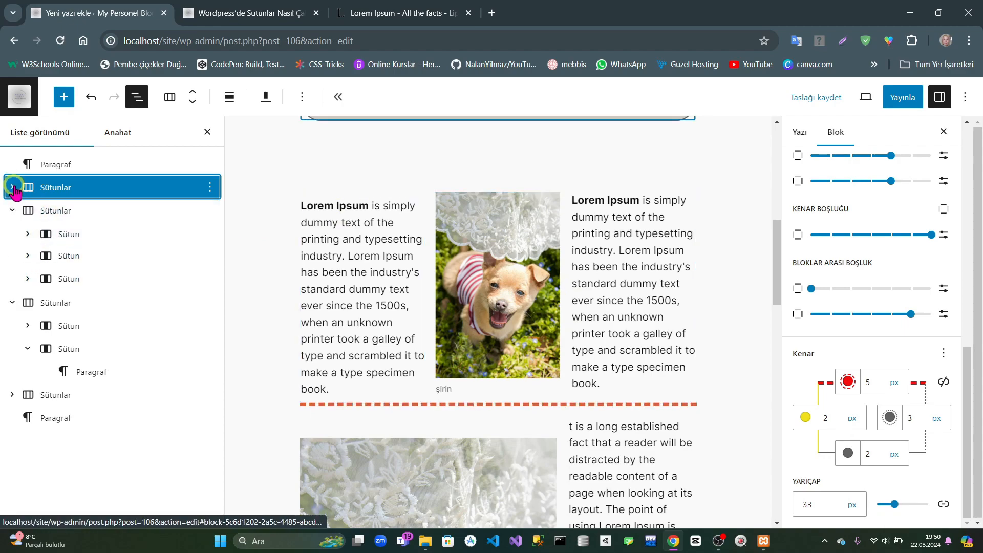
{"action": "left_click", "coordinate": [47, 212]}
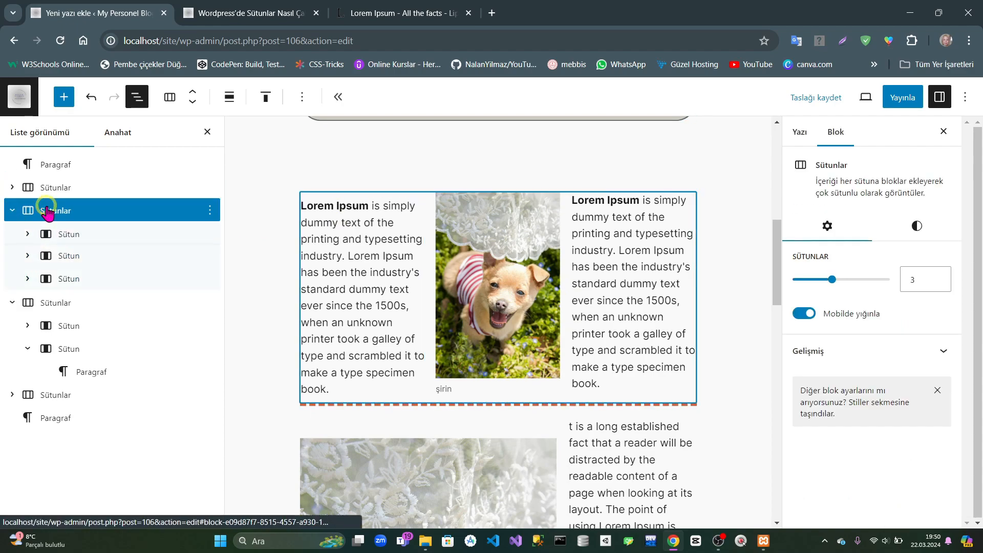
{"action": "left_click", "coordinate": [36, 209]}
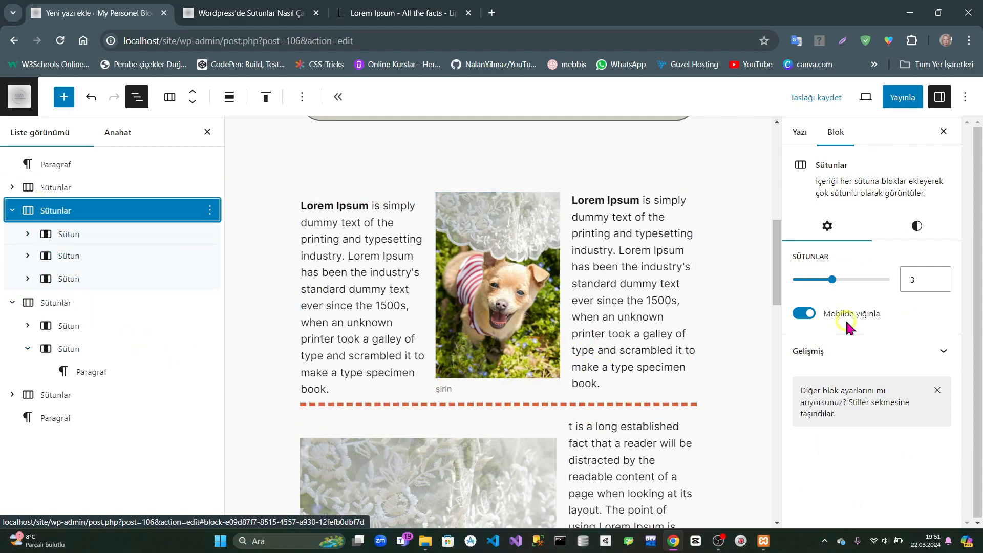
{"action": "left_click", "coordinate": [917, 226]}
{"action": "scroll", "coordinate": [878, 394], "scroll_direction": "down", "scroll_amount": 5}
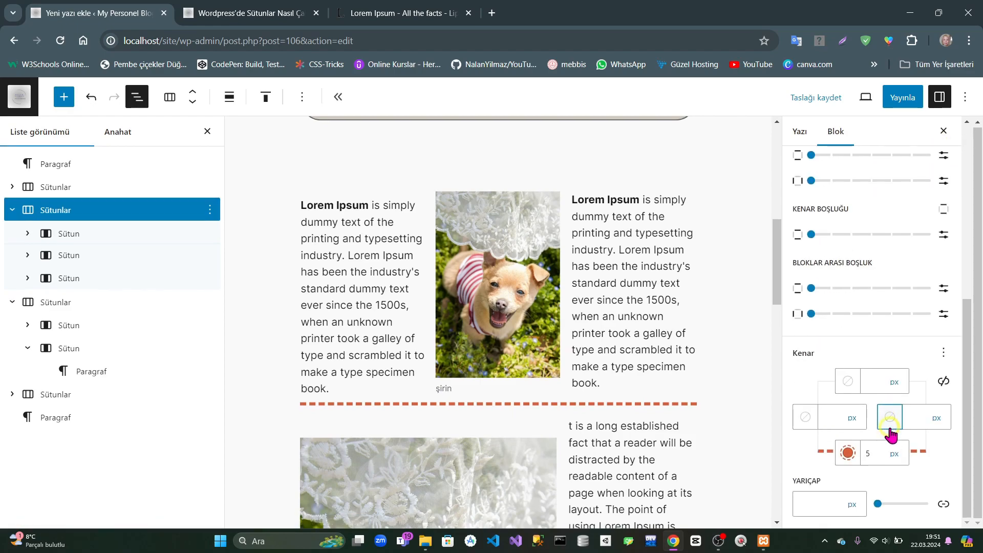
{"action": "left_click", "coordinate": [880, 455]}
{"action": "key", "text": "BackSpace"}
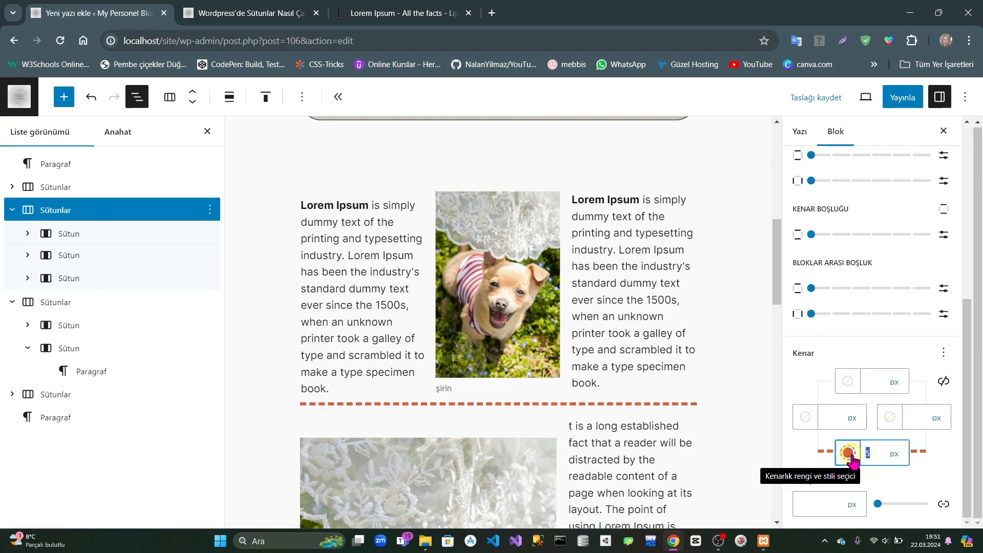
{"action": "type", "text": "0"}
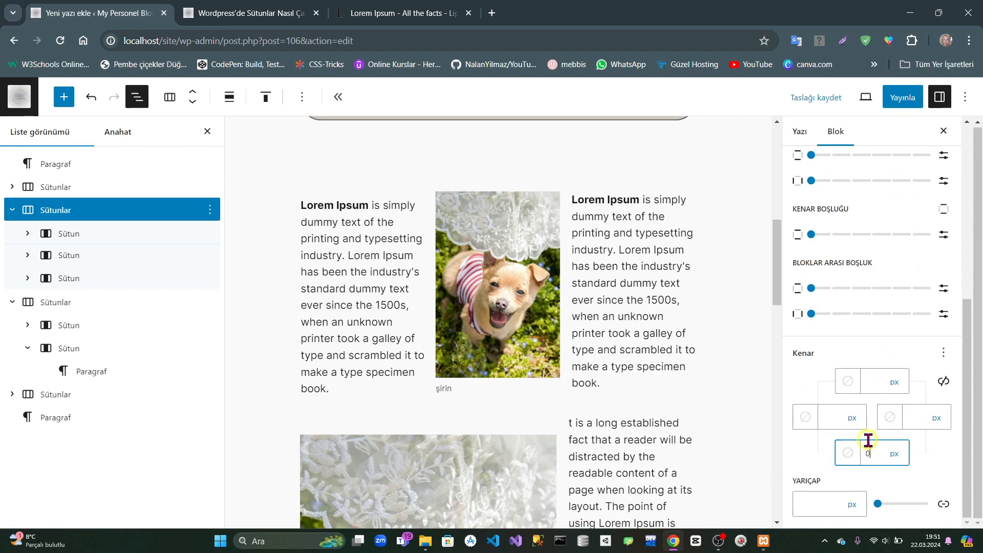
{"action": "left_click", "coordinate": [944, 381]}
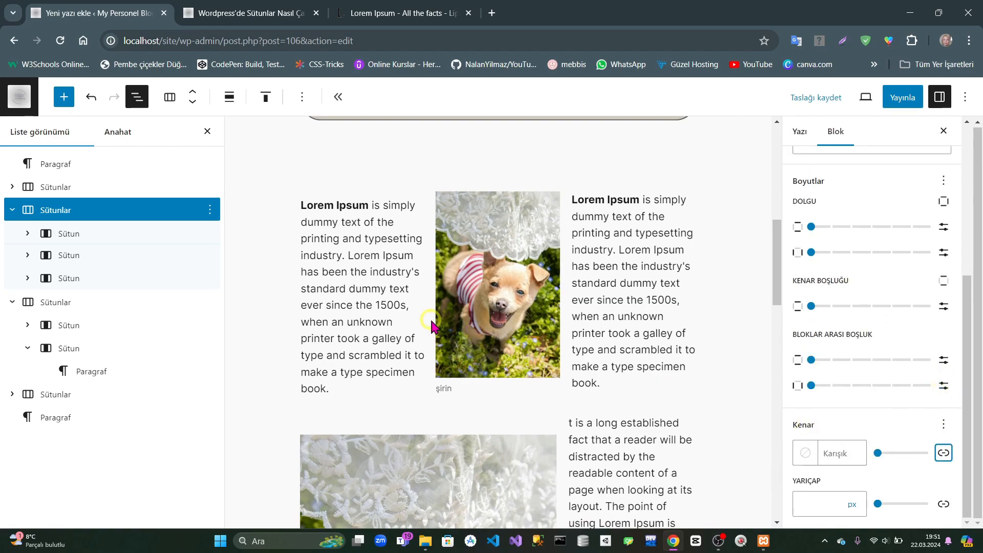
Step: Set the width (Genişlik) of the first column in the second Sütunlar block to 20%
{"action": "left_click", "coordinate": [65, 210]}
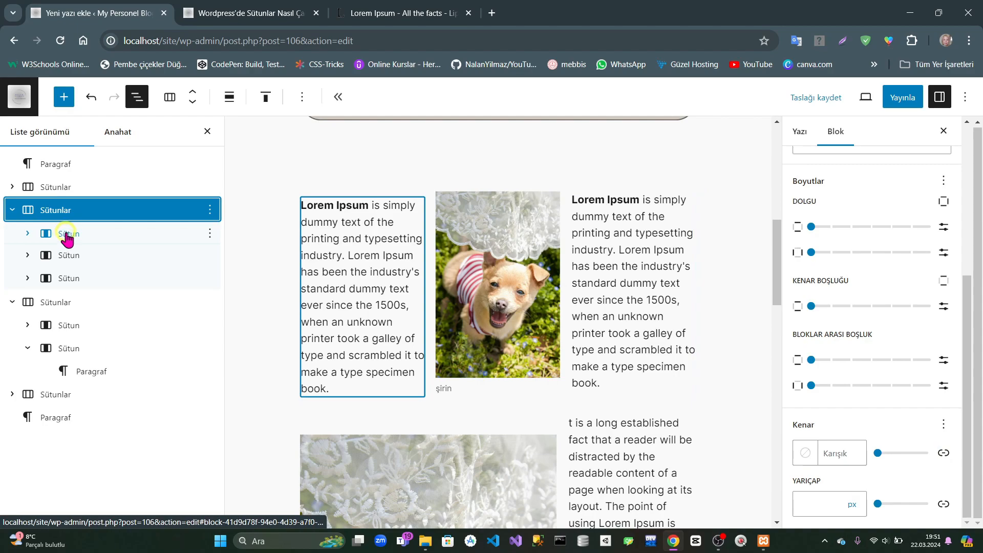
{"action": "left_click", "coordinate": [67, 237]}
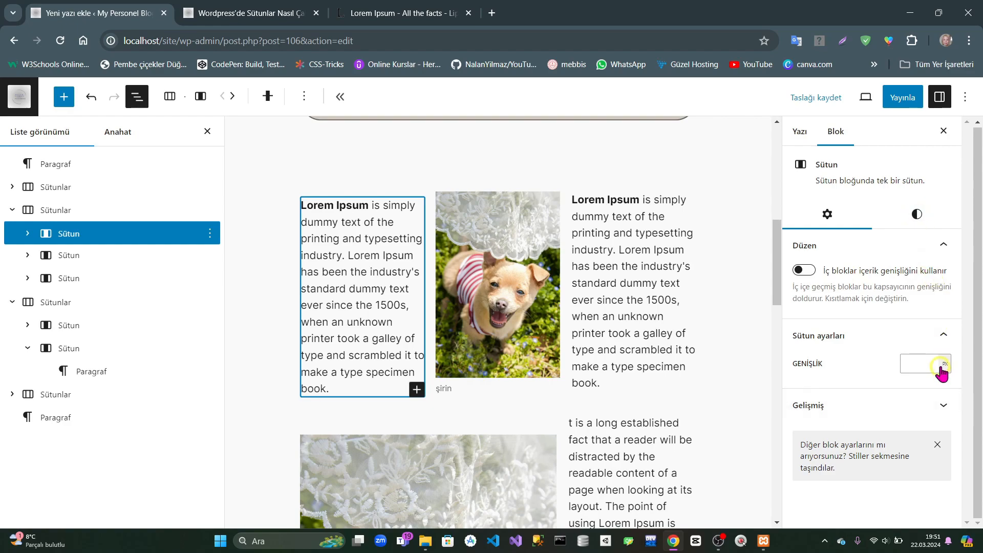
{"action": "left_click", "coordinate": [917, 362]}
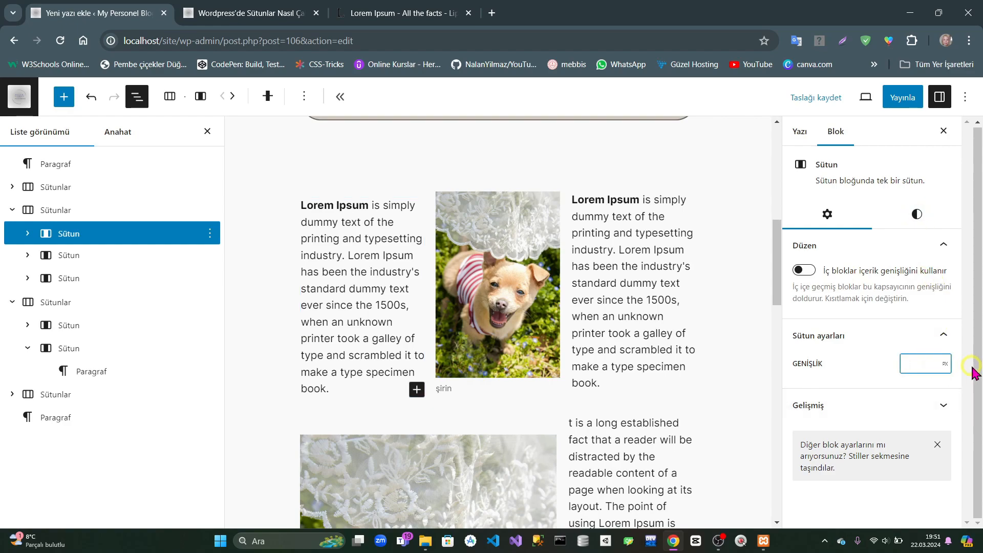
{"action": "type", "text": "20"}
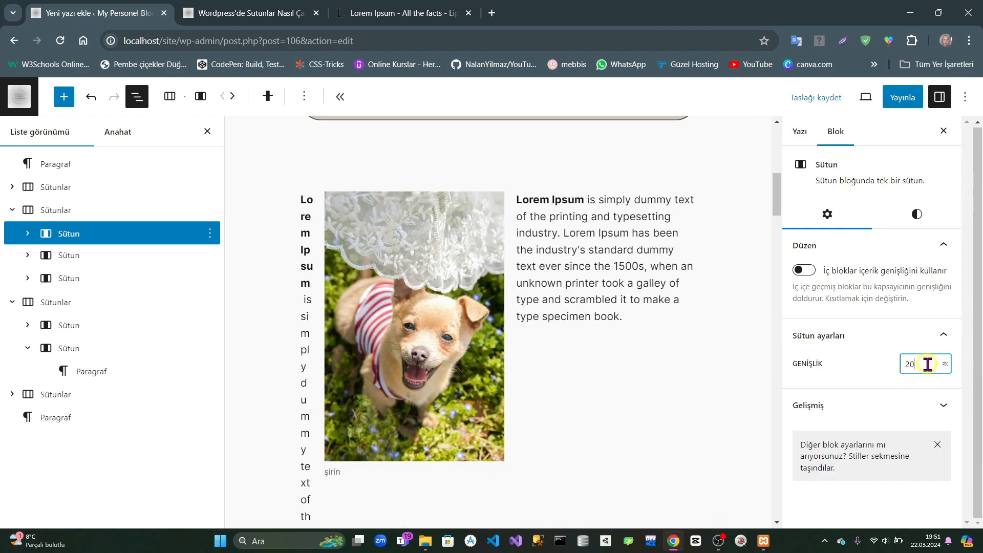
{"action": "left_click", "coordinate": [945, 366]}
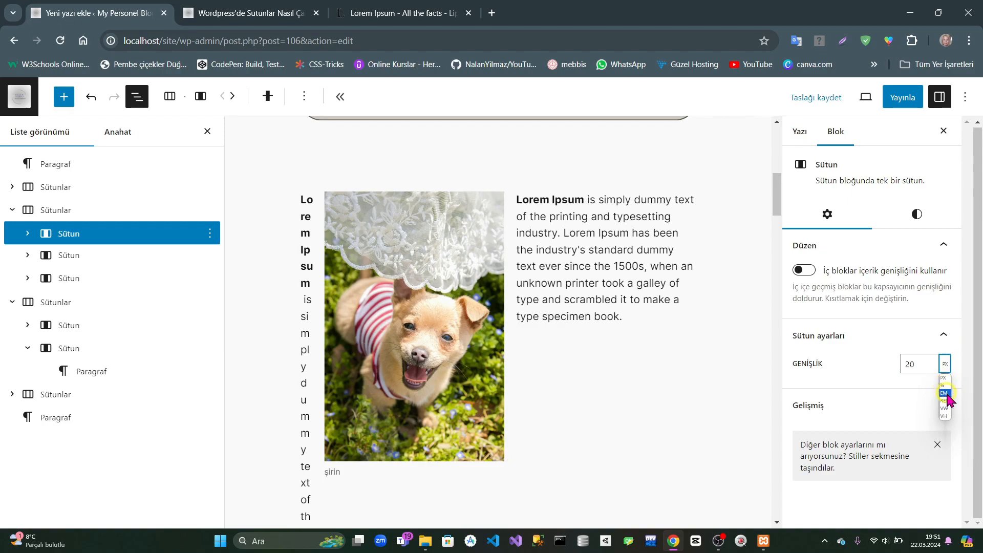
{"action": "left_click", "coordinate": [944, 385]}
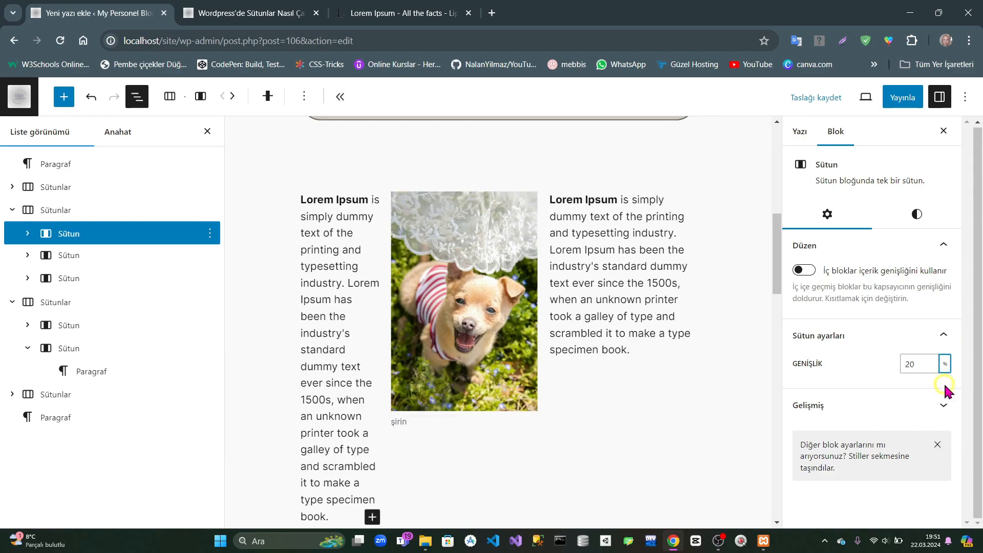
Step: Set the width (Genişlik) of the third column in the second Sütunlar block to 30%
{"action": "left_click", "coordinate": [593, 259]}
{"action": "double_click", "coordinate": [600, 277]}
{"action": "left_click", "coordinate": [81, 278]}
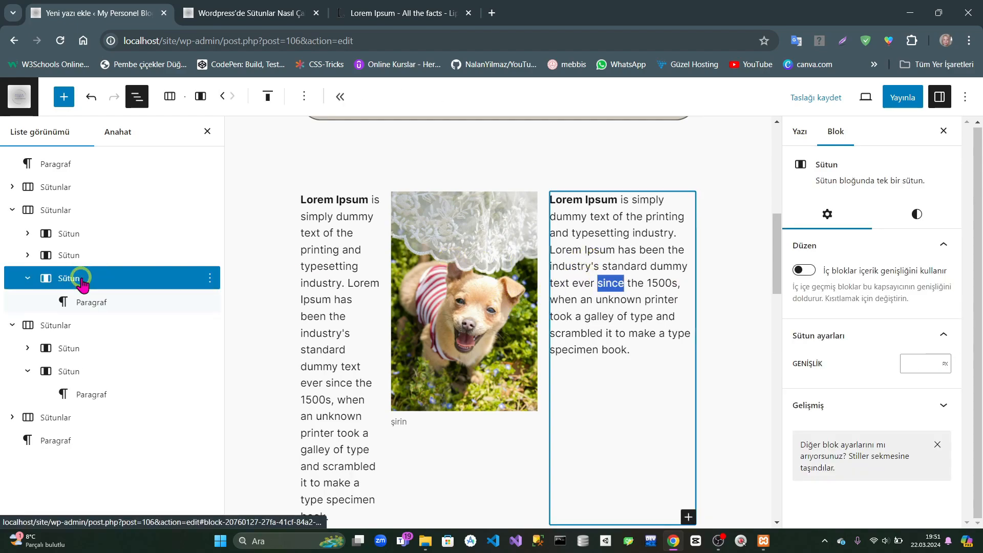
{"action": "left_click", "coordinate": [945, 364]}
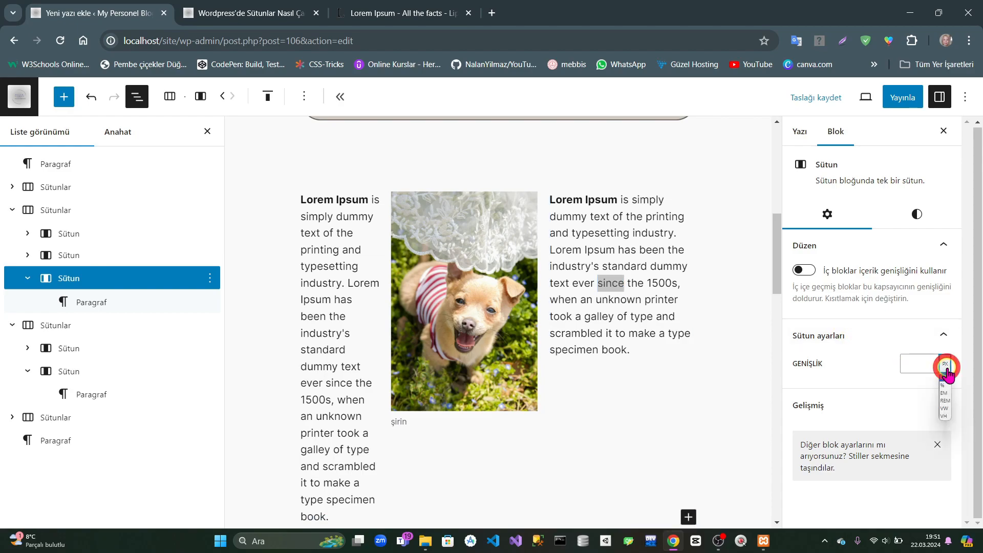
{"action": "left_click", "coordinate": [945, 389]}
{"action": "left_click", "coordinate": [910, 362]}
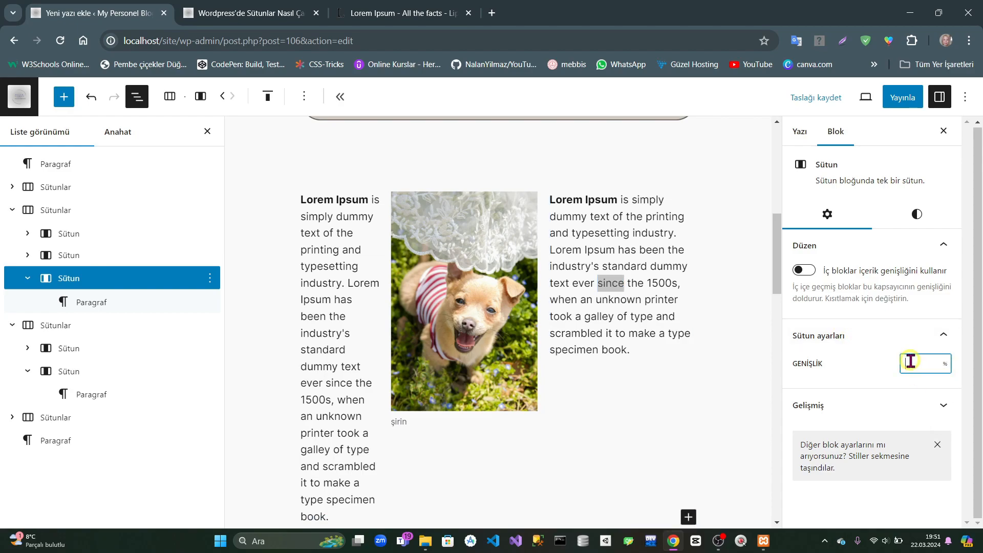
{"action": "type", "text": "30"}
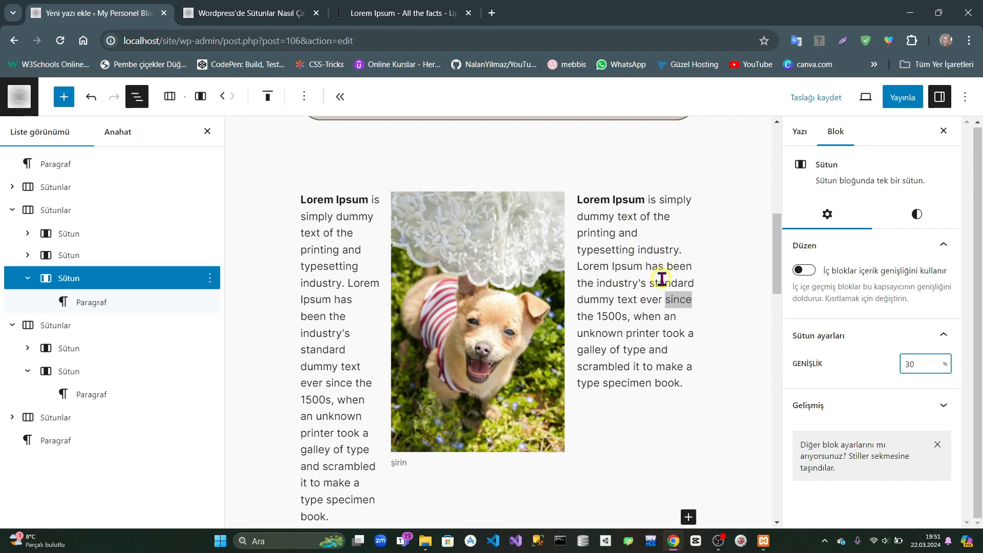
Step: Try the Aksan / İki text colour on the first column, clear it, and set the column's background to Aksan (#CFCABE)
{"action": "left_click", "coordinate": [68, 233]}
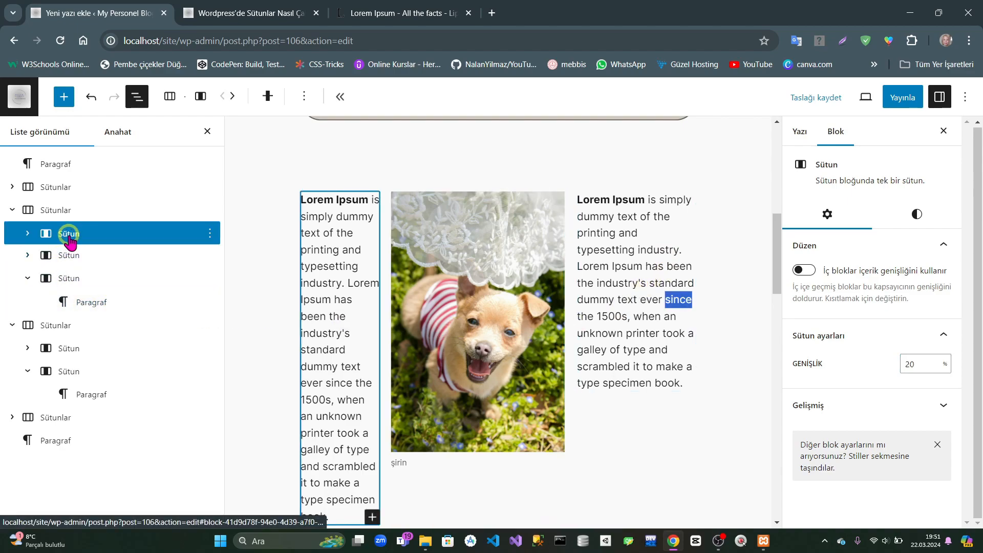
{"action": "left_click", "coordinate": [916, 214]}
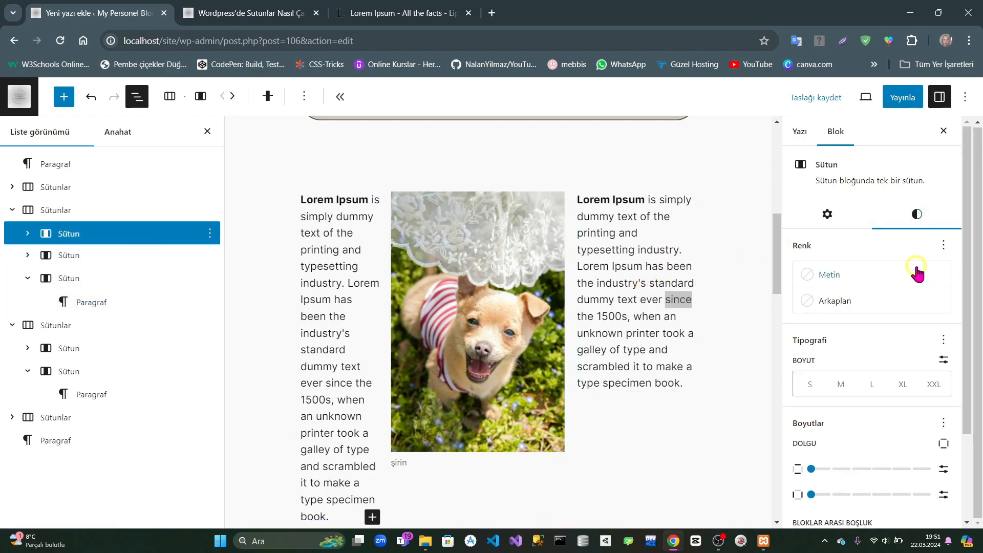
{"action": "left_click", "coordinate": [848, 278]}
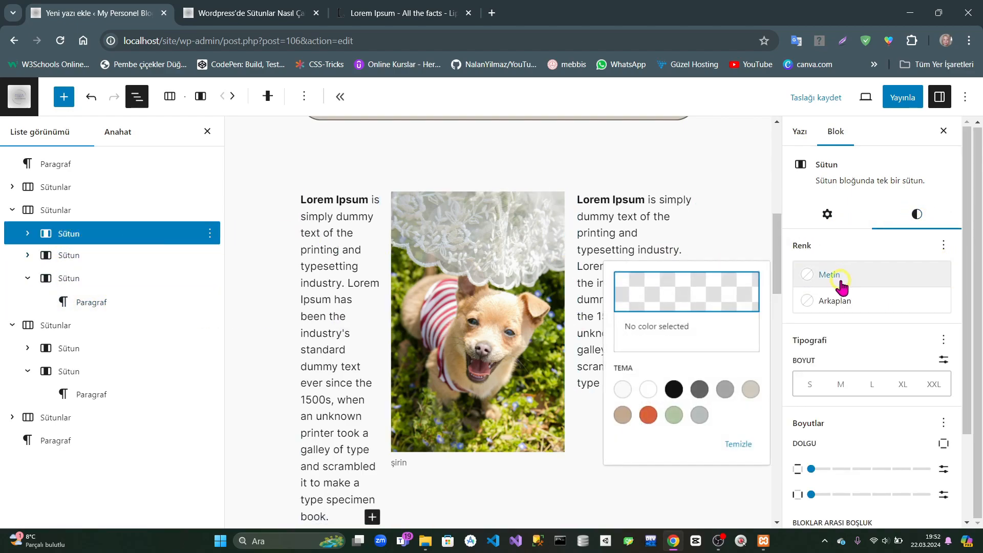
{"action": "left_click", "coordinate": [623, 415]}
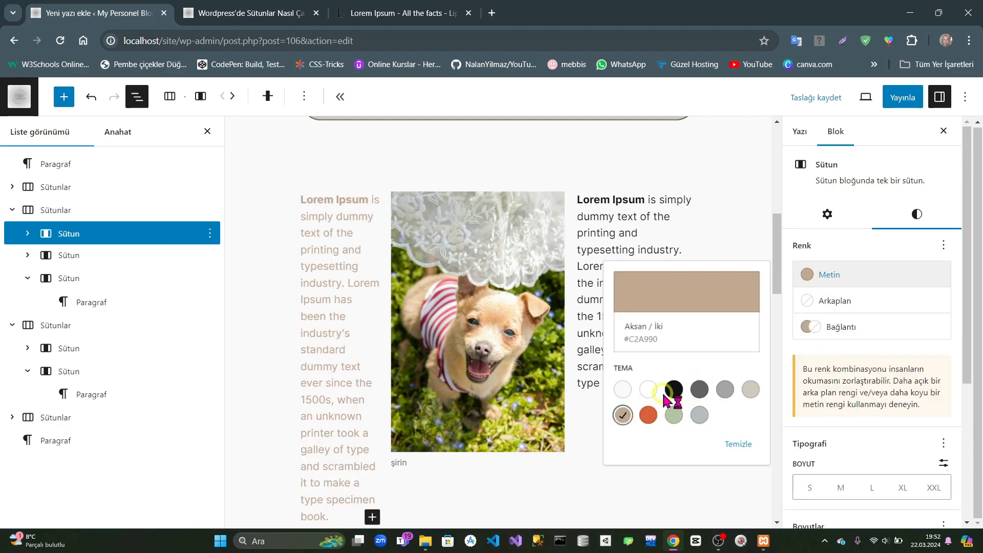
{"action": "left_click", "coordinate": [740, 444]}
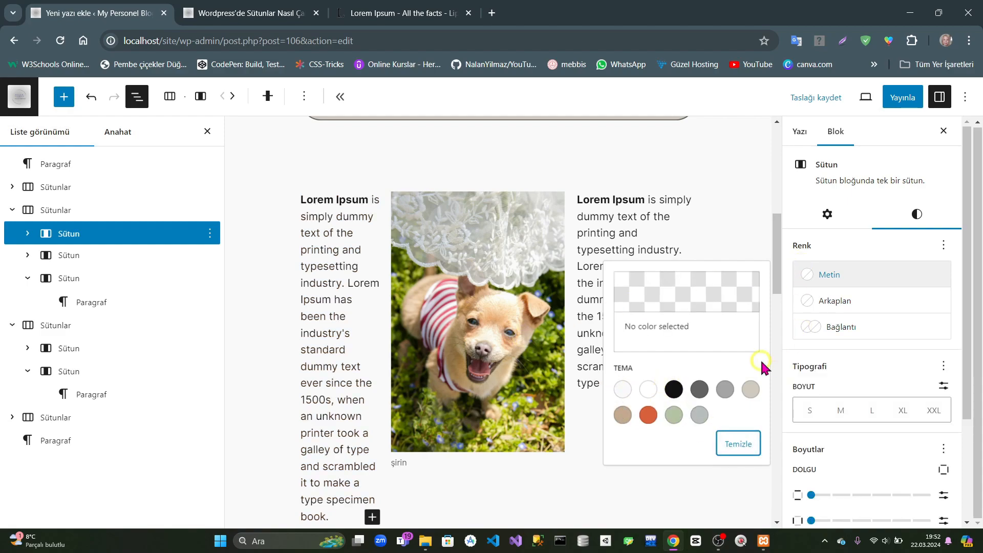
{"action": "left_click", "coordinate": [821, 306]}
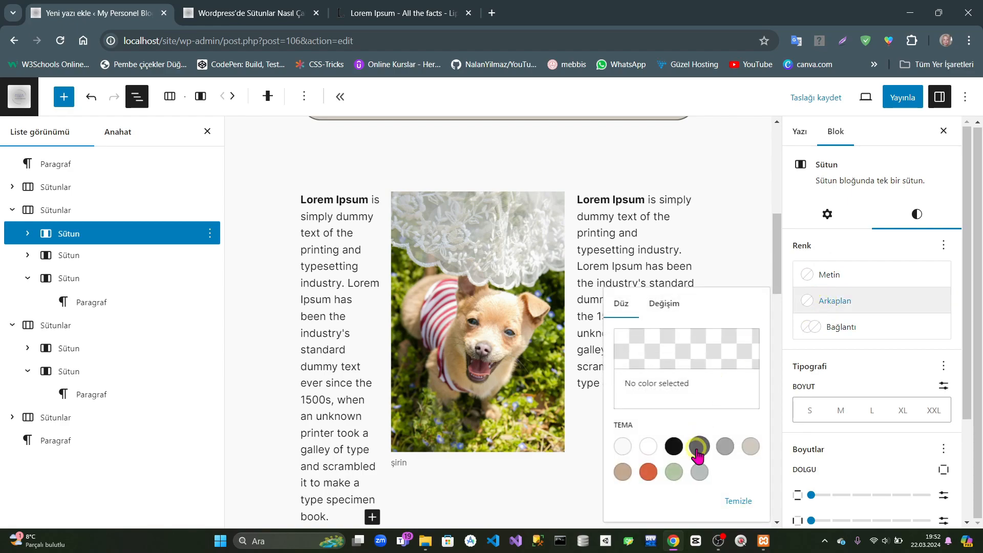
{"action": "left_click", "coordinate": [751, 446]}
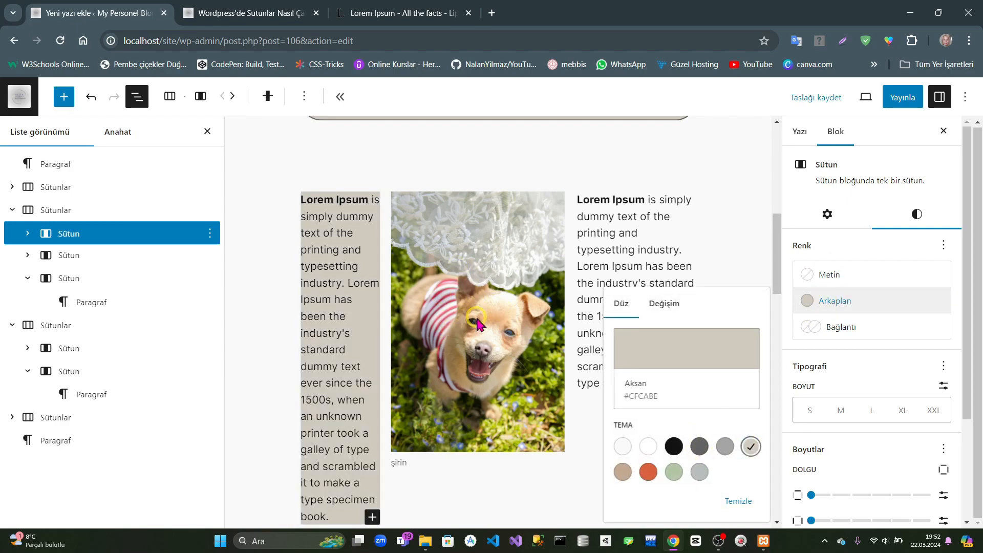
Step: Set the background (Arkaplan) of the middle column holding the dog image to the green Aksan / Dört (#B1C5A4)
{"action": "left_click", "coordinate": [73, 255]}
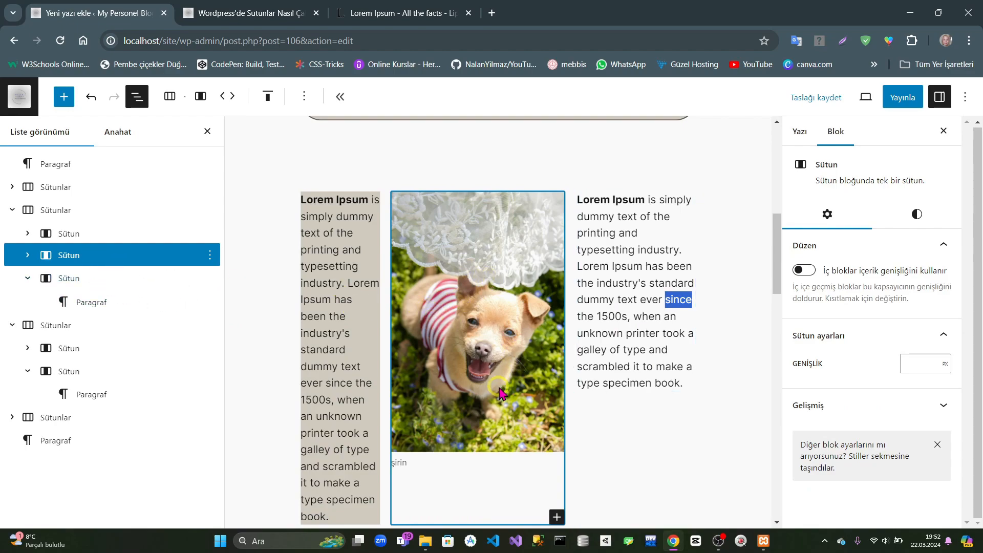
{"action": "left_click", "coordinate": [917, 215]}
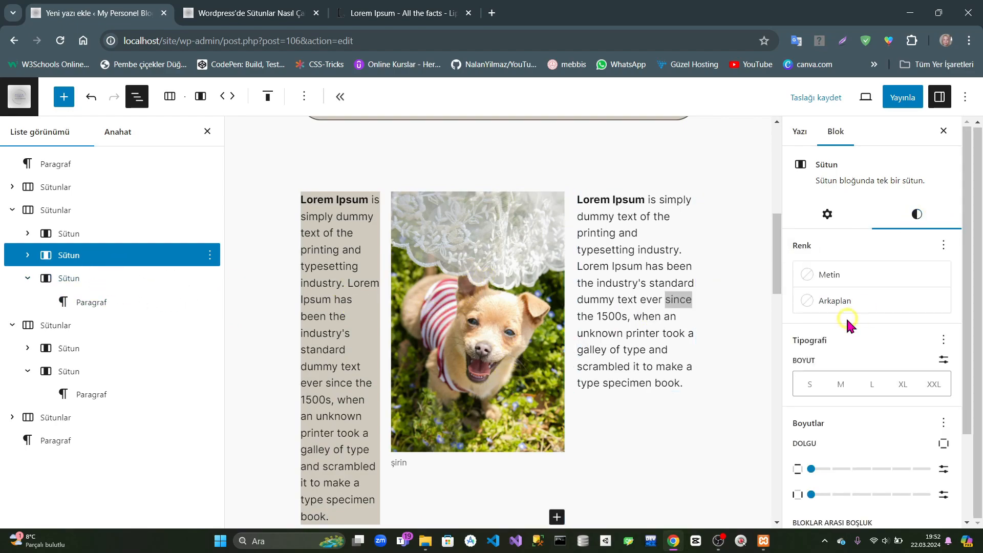
{"action": "left_click", "coordinate": [833, 302]}
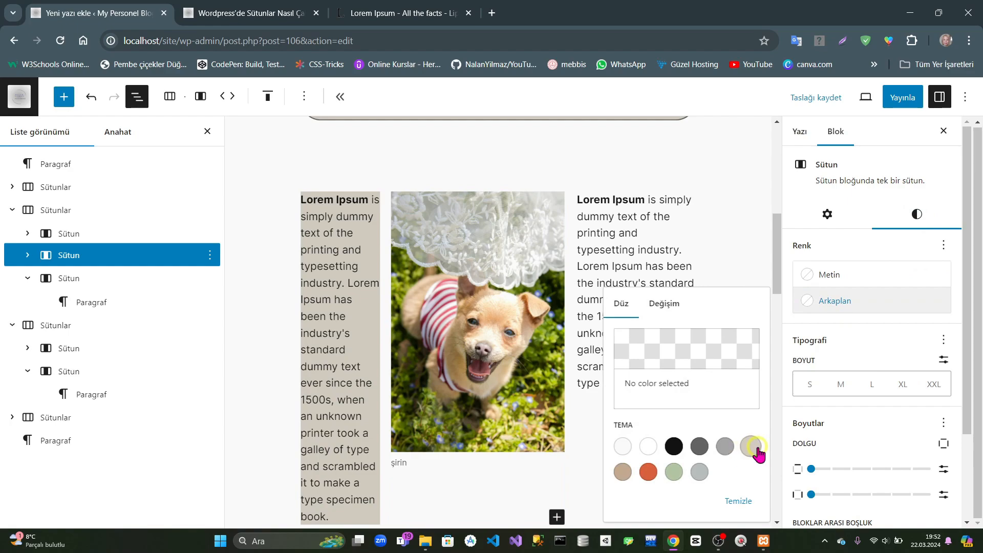
{"action": "left_click", "coordinate": [673, 475]}
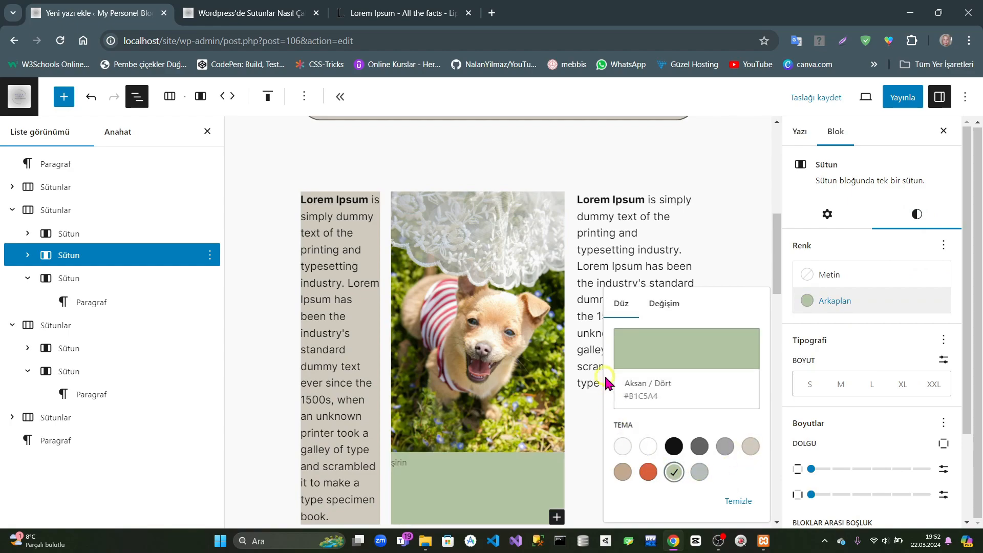
Step: Give the third column of the second Sütunlar block a theme gradient (Değişim) background fading down from orange-red
{"action": "left_click", "coordinate": [60, 283]}
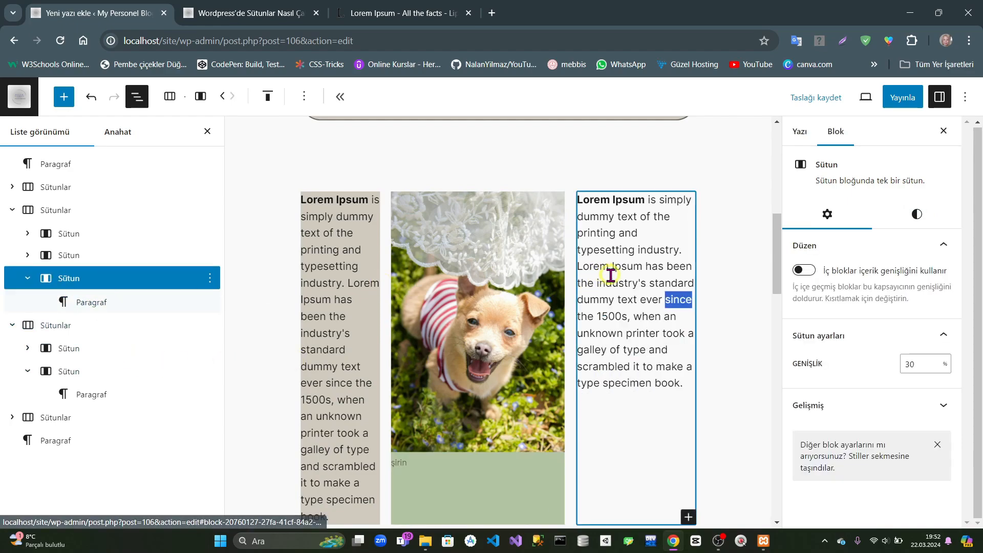
{"action": "left_click", "coordinate": [920, 215]}
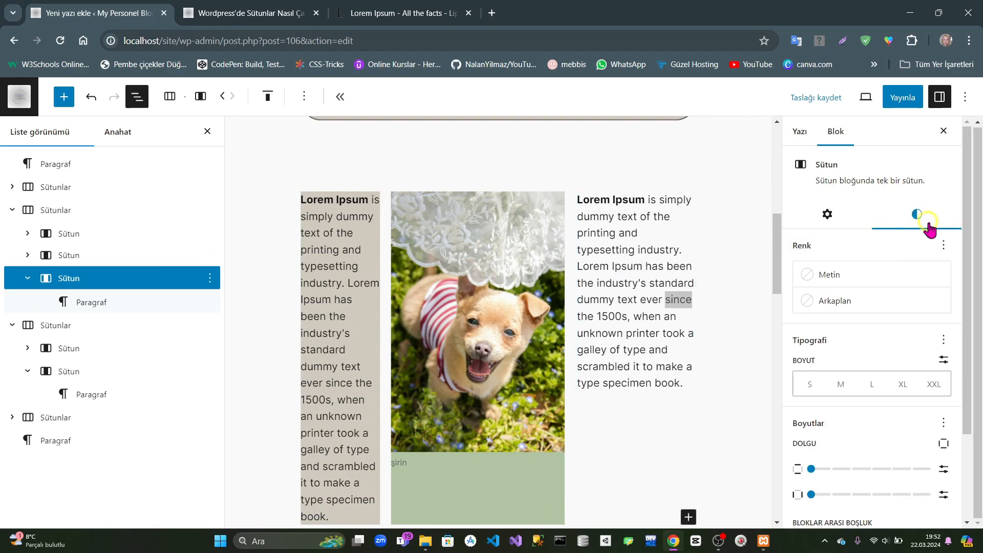
{"action": "left_click", "coordinate": [840, 302]}
{"action": "left_click", "coordinate": [695, 357]}
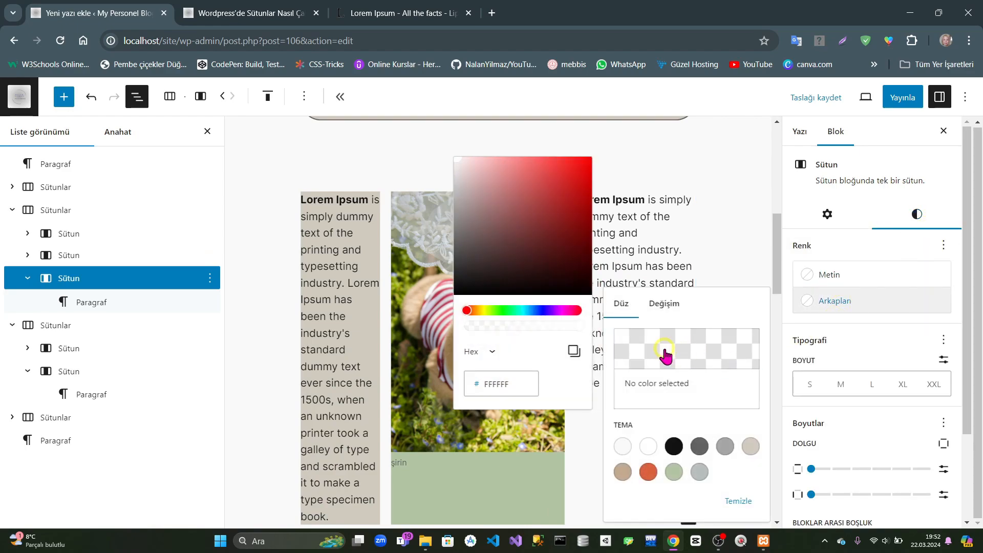
{"action": "left_click", "coordinate": [666, 305]}
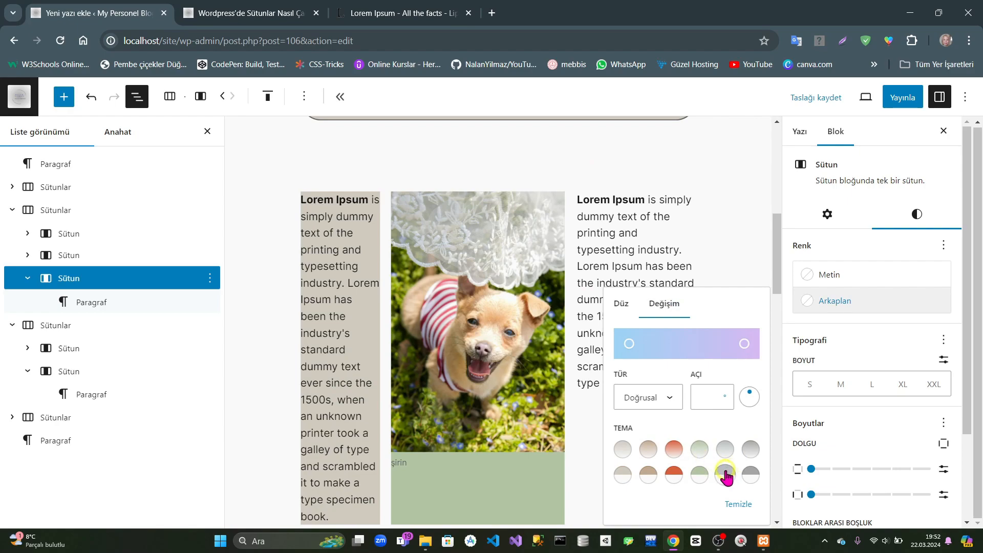
{"action": "left_click", "coordinate": [675, 451]}
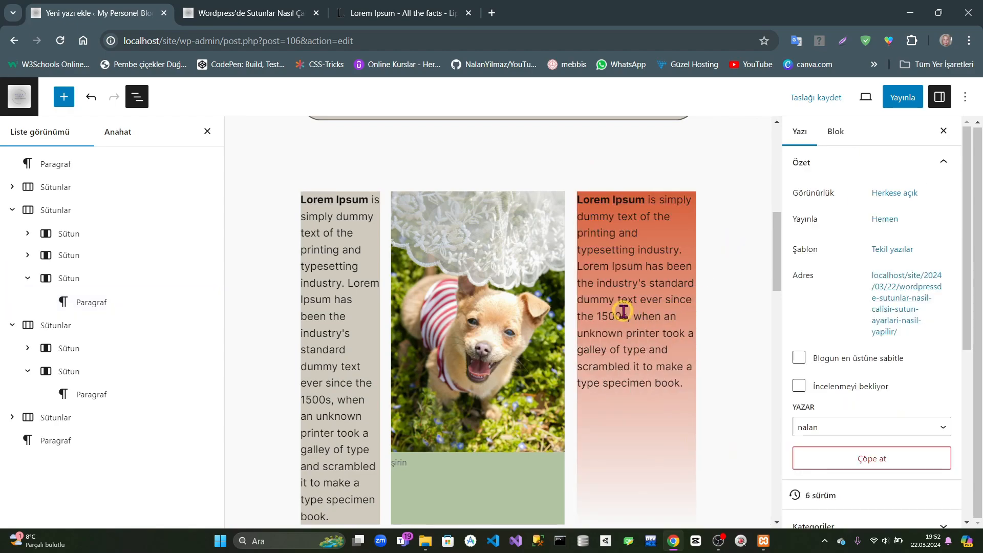
Step: Try the vertical alignments Ortaya hizala, Alta hizala and Doldurmak için esnet on the middle column of the second Sütunlar block
{"action": "scroll", "coordinate": [478, 380], "scroll_direction": "down", "scroll_amount": 5}
{"action": "scroll", "coordinate": [479, 389], "scroll_direction": "up", "scroll_amount": 3}
{"action": "left_click", "coordinate": [121, 215]}
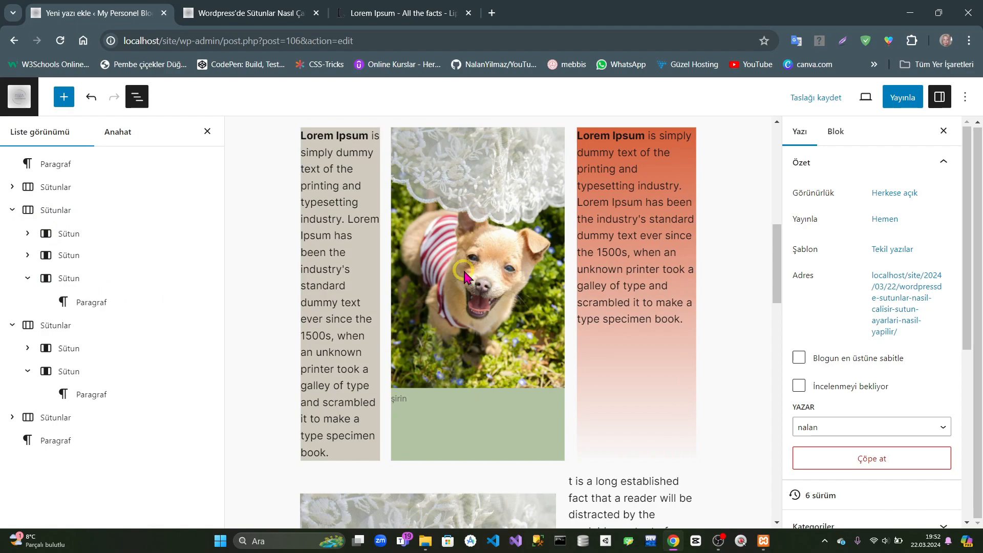
{"action": "left_click", "coordinate": [70, 256]}
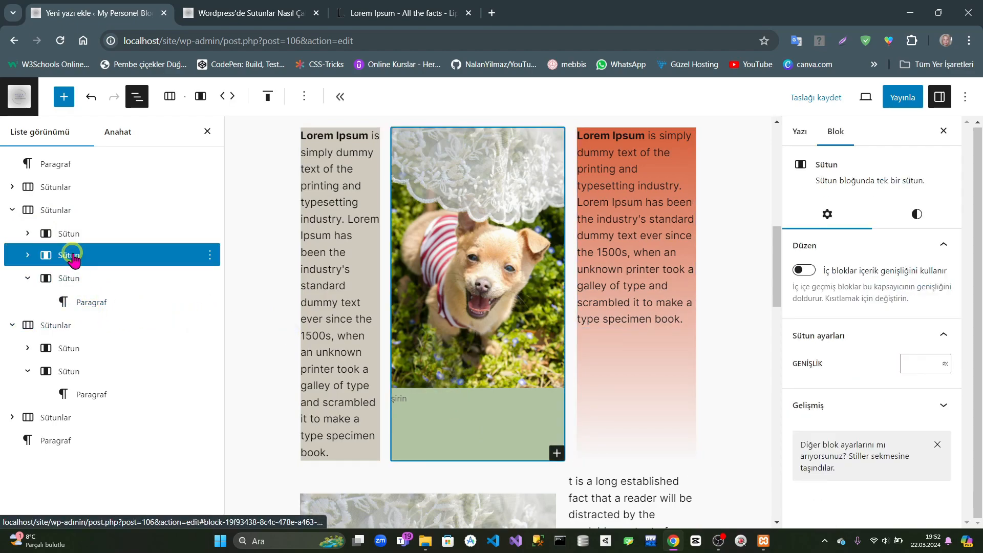
{"action": "left_click", "coordinate": [268, 97]}
{"action": "left_click", "coordinate": [299, 165]}
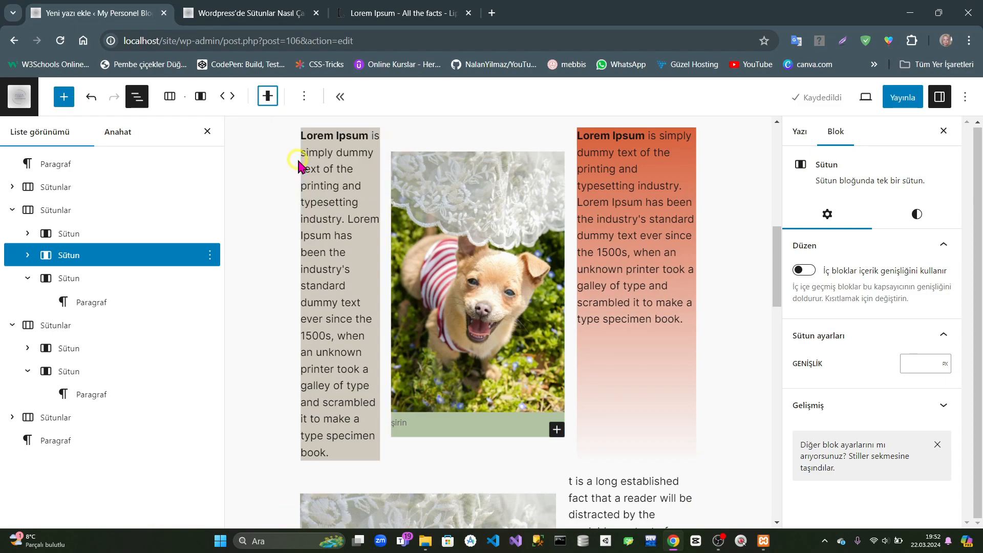
{"action": "left_click", "coordinate": [268, 97]}
{"action": "left_click", "coordinate": [283, 185]}
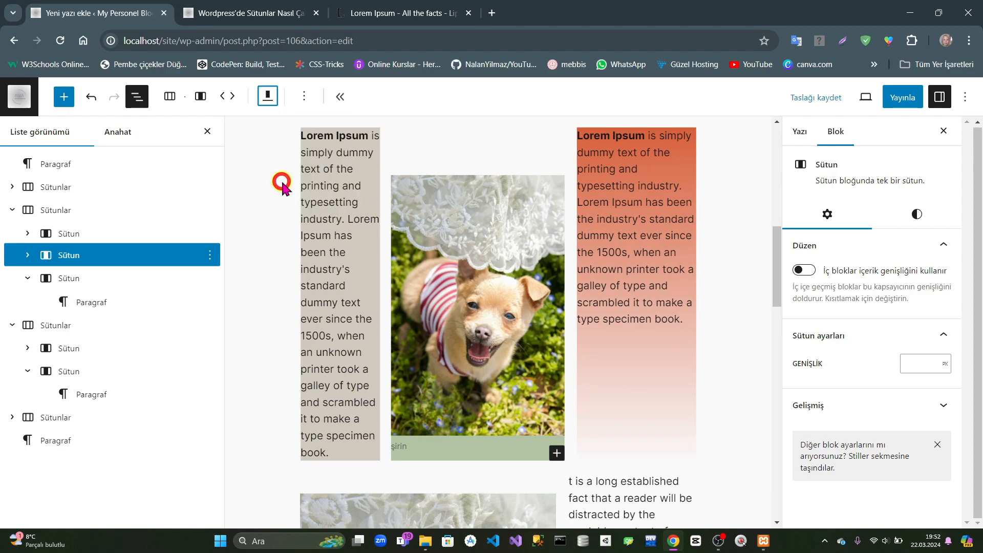
{"action": "left_click", "coordinate": [268, 97]}
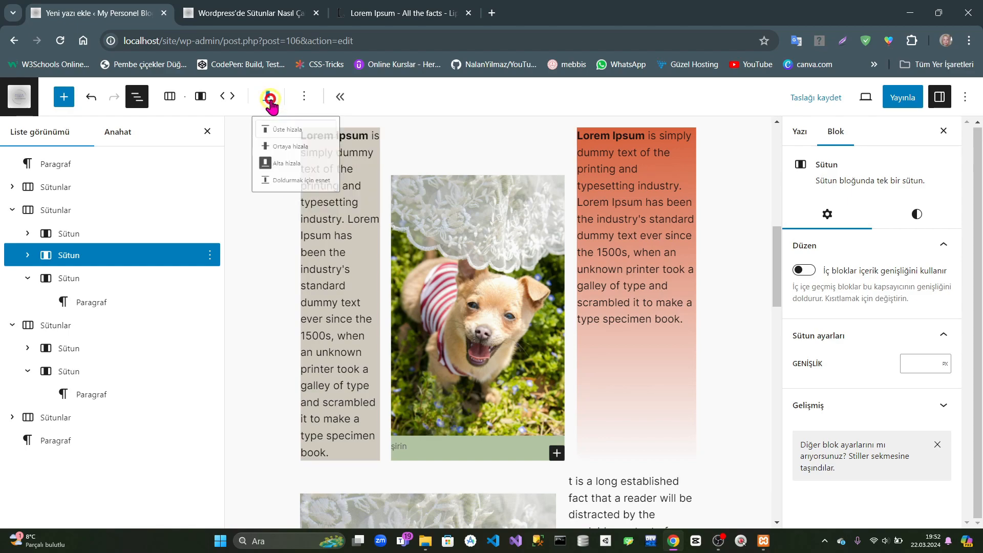
{"action": "left_click", "coordinate": [289, 209]}
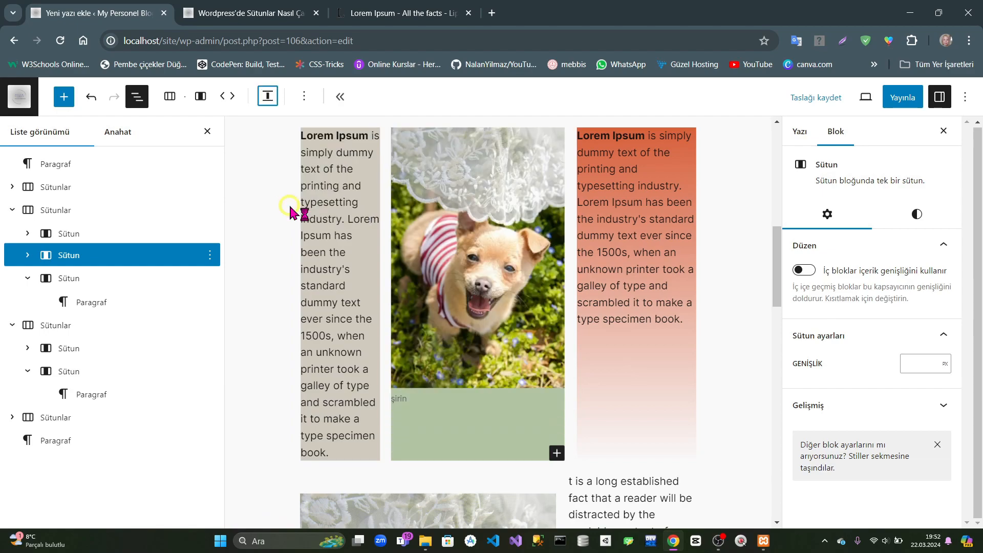
Step: Try deleting the dog image block from the middle column and undo the deletion
{"action": "left_click", "coordinate": [407, 399]}
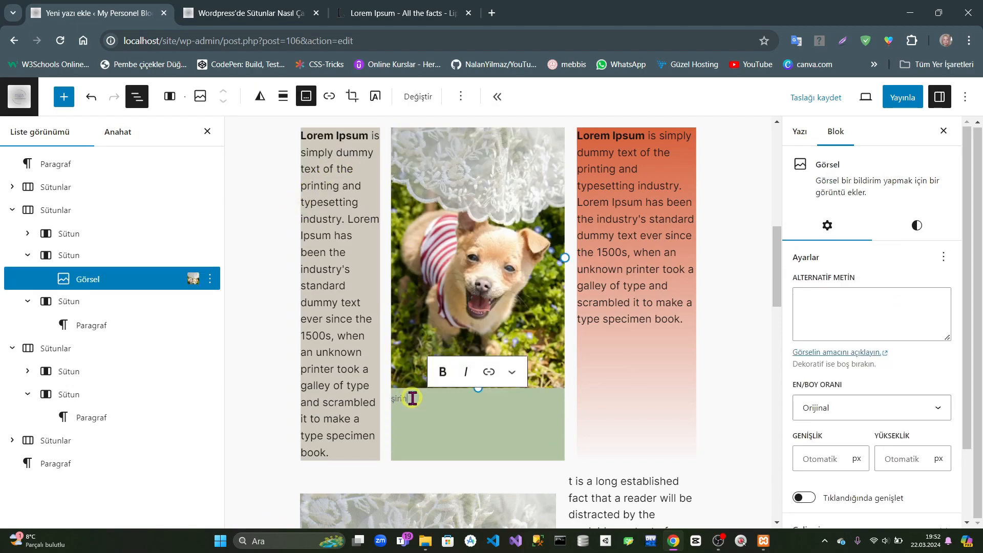
{"action": "left_click", "coordinate": [514, 372]}
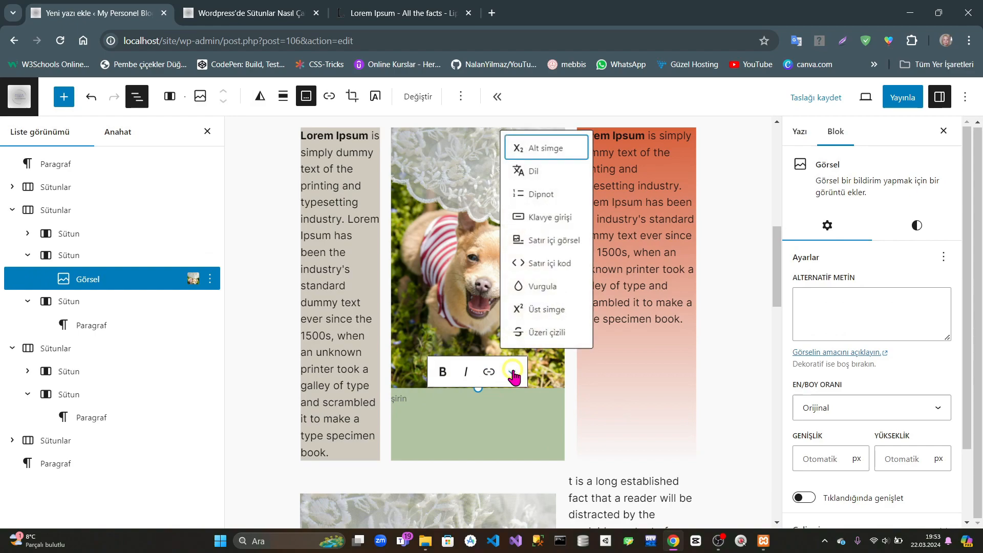
{"action": "left_click", "coordinate": [410, 398]}
{"action": "left_click", "coordinate": [461, 99]}
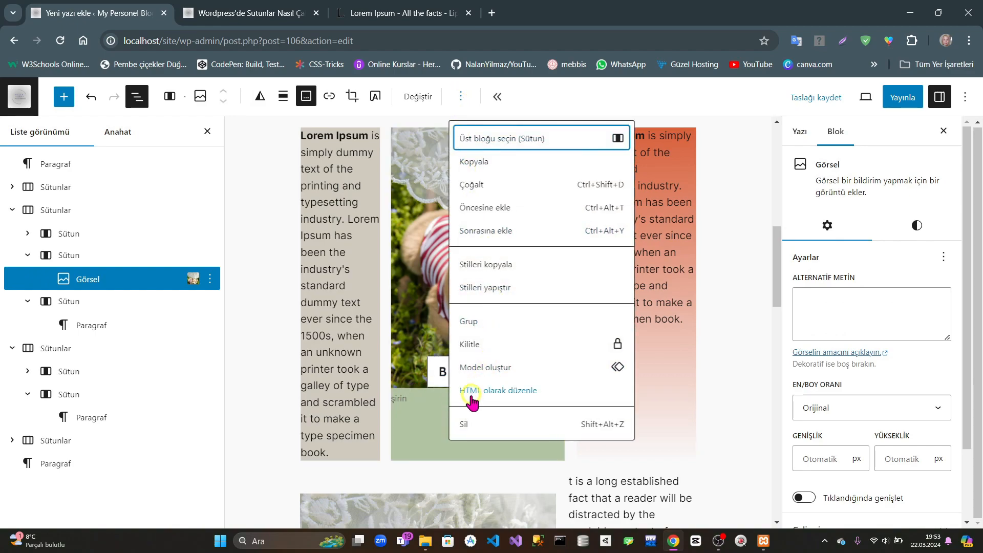
{"action": "left_click", "coordinate": [463, 422]}
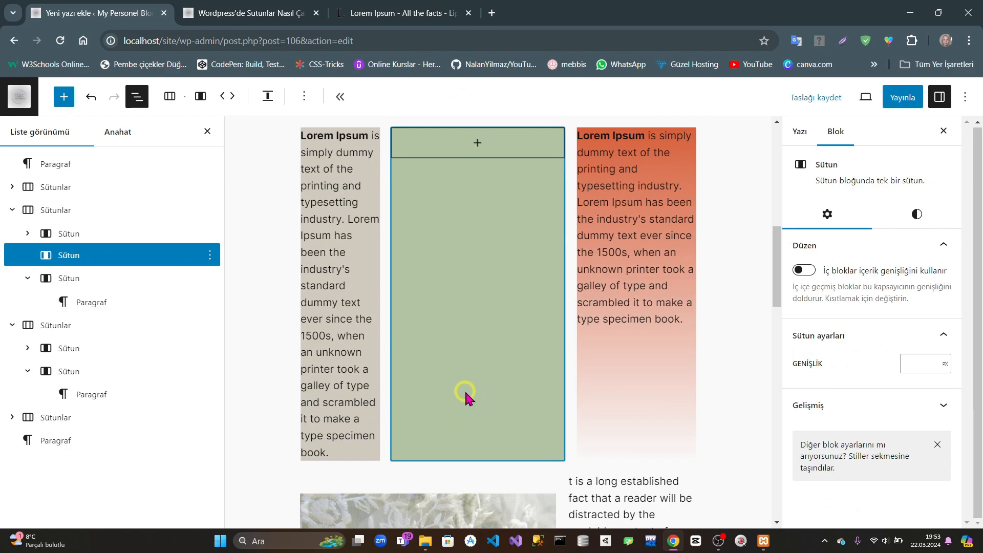
{"action": "key", "text": "ctrl+z"}
Step: Remove the caption from the dog image and align its column vertically to the middle with Ortaya hizala
{"action": "left_click", "coordinate": [413, 398]}
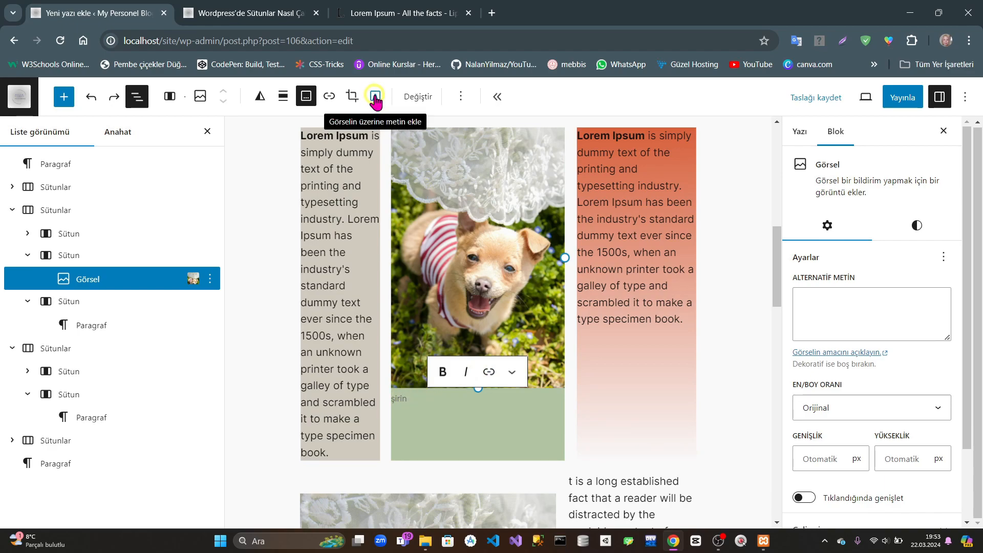
{"action": "left_click", "coordinate": [307, 96]}
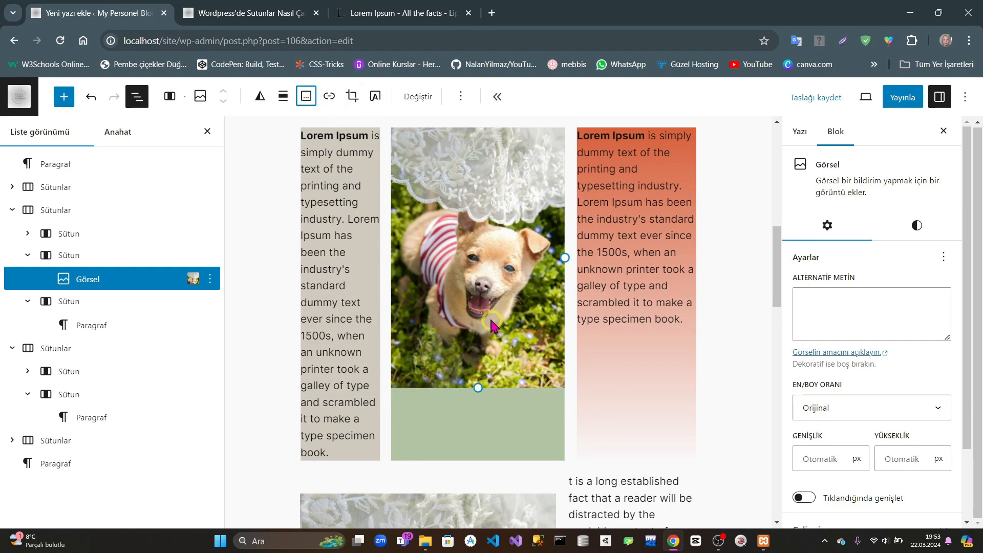
{"action": "left_click", "coordinate": [69, 255]}
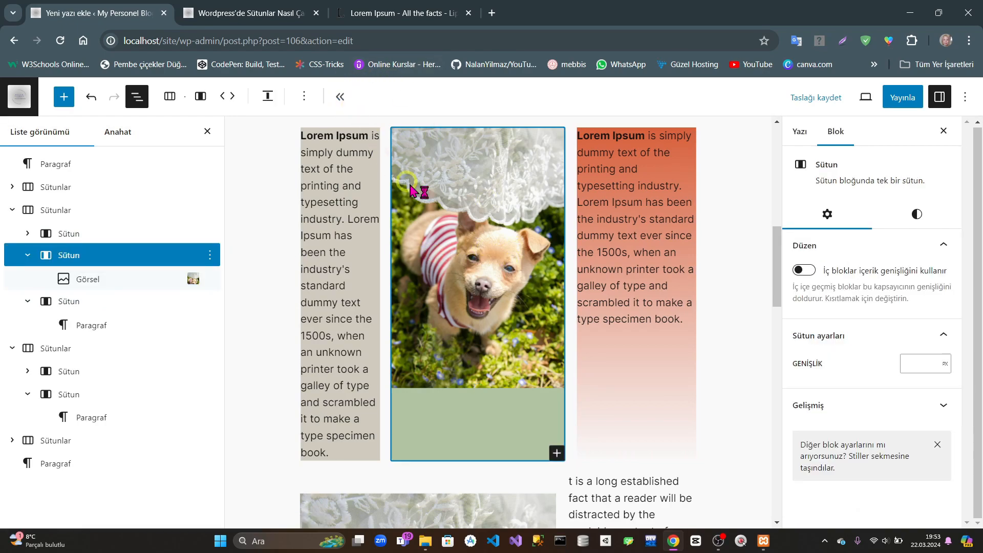
{"action": "left_click", "coordinate": [268, 97]}
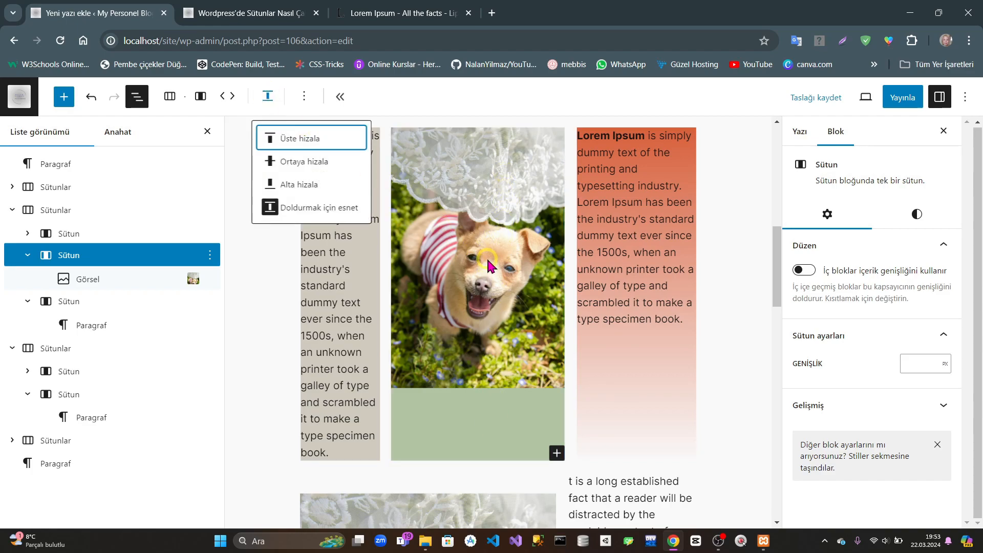
{"action": "left_click", "coordinate": [305, 161]}
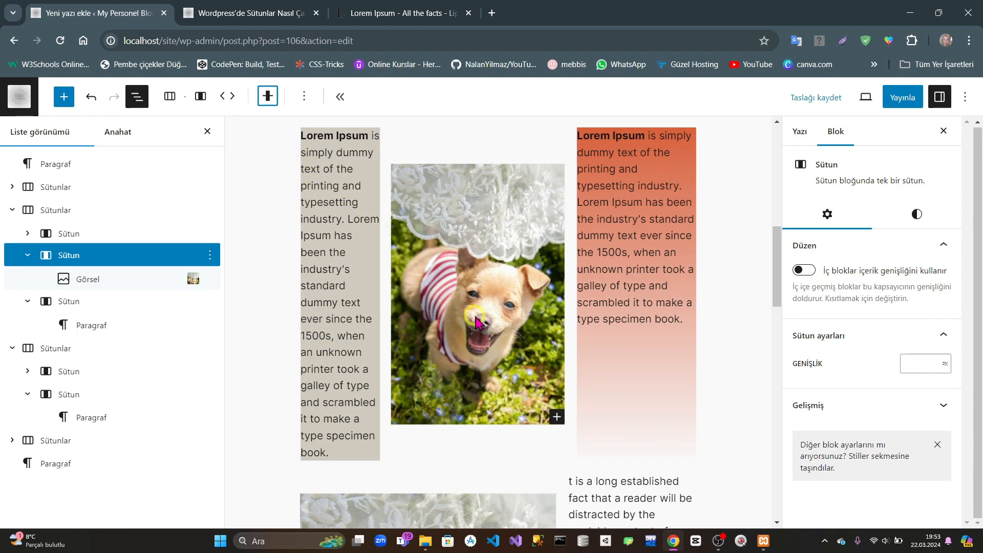
Step: Review the column layouts with the dog images and save the post draft
{"action": "scroll", "coordinate": [735, 329], "scroll_direction": "down", "scroll_amount": 5}
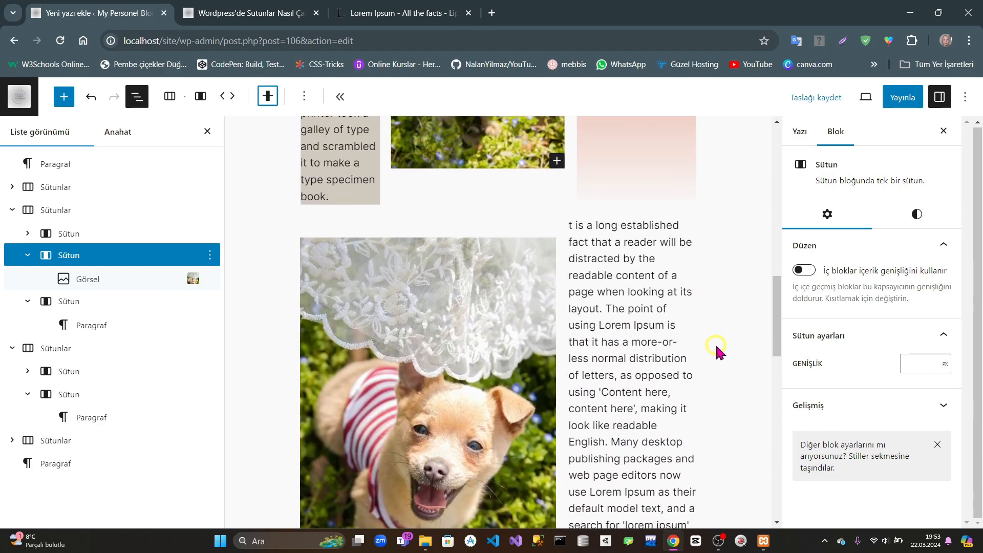
{"action": "scroll", "coordinate": [647, 308], "scroll_direction": "up", "scroll_amount": 4}
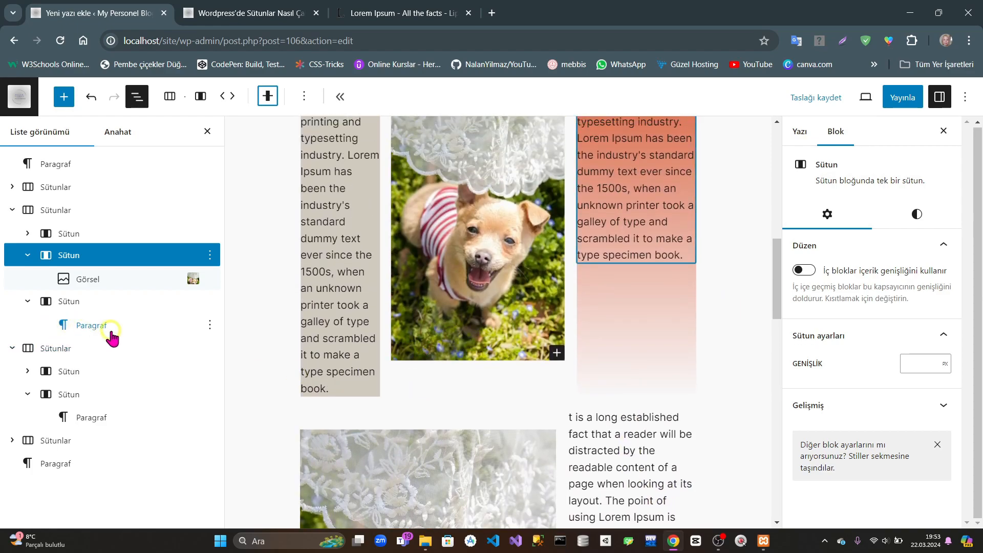
{"action": "scroll", "coordinate": [564, 344], "scroll_direction": "down", "scroll_amount": 7}
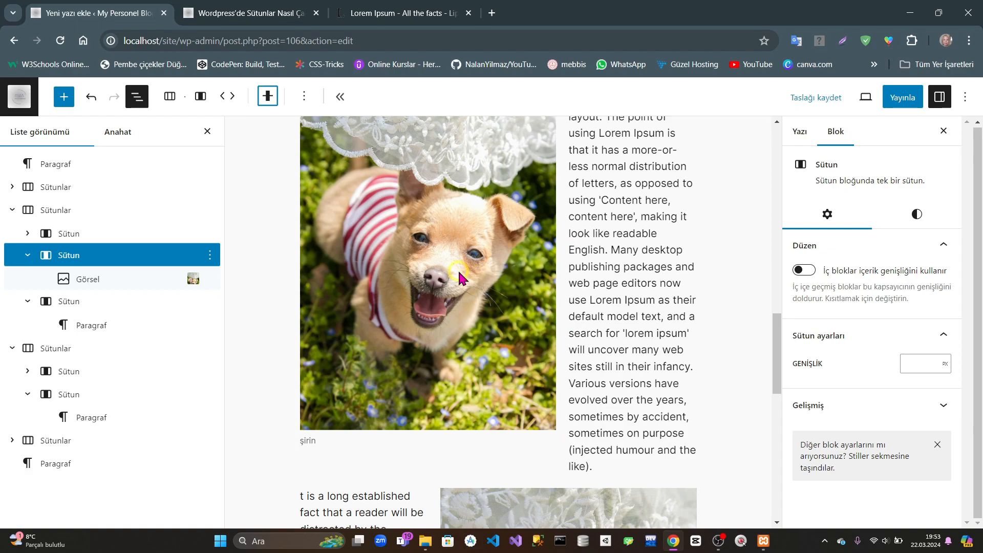
{"action": "key", "text": "ctrl+s"}
Step: Switch to File Explorer and open the Ekran Görüntüleri folder inside Resimler
{"action": "left_click", "coordinate": [425, 540]}
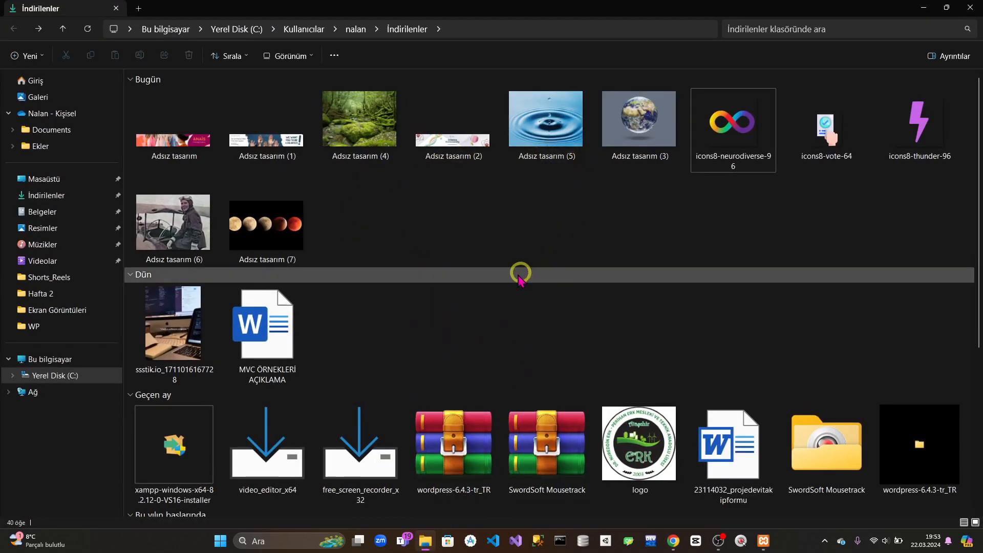
{"action": "scroll", "coordinate": [528, 280], "scroll_direction": "down", "scroll_amount": 3}
{"action": "scroll", "coordinate": [527, 280], "scroll_direction": "up", "scroll_amount": 3}
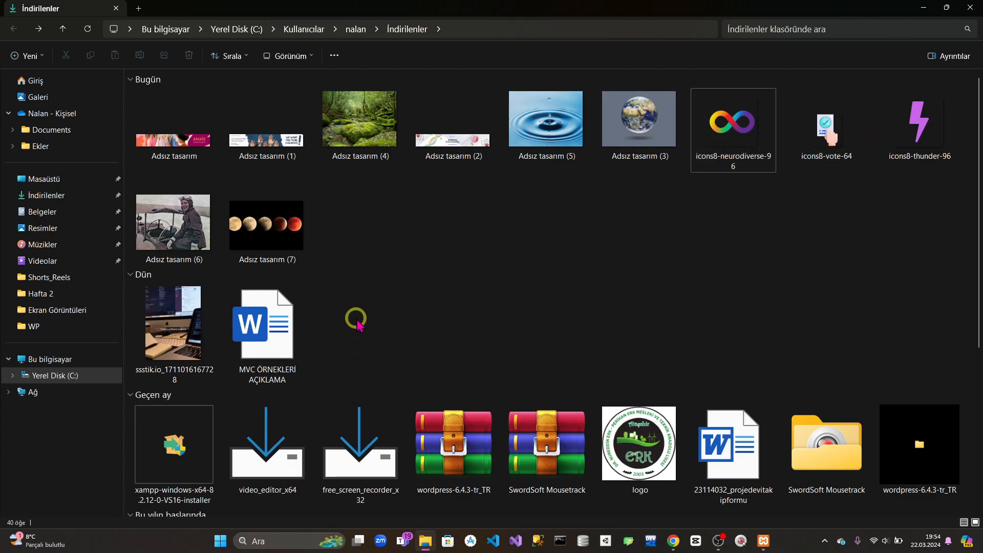
{"action": "left_click", "coordinate": [59, 228]}
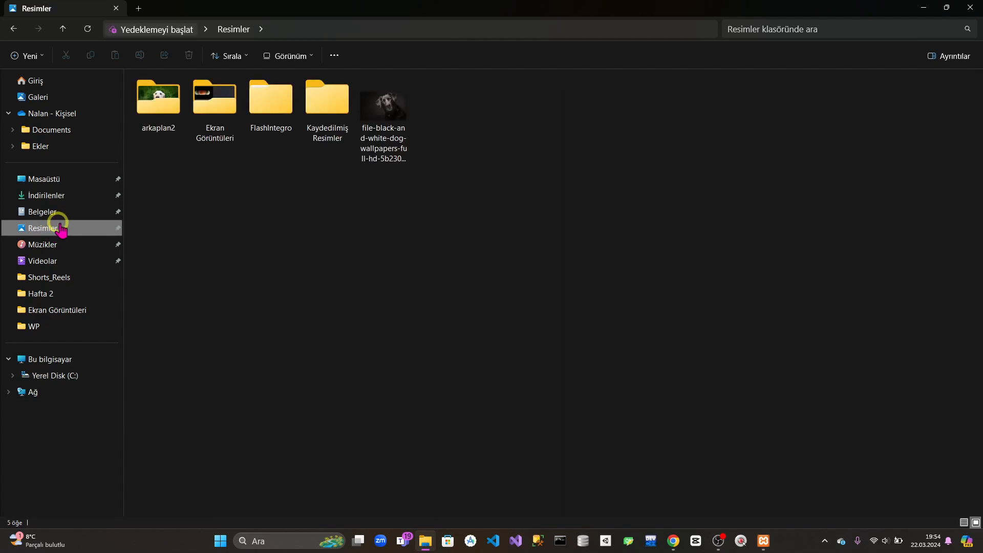
{"action": "double_click", "coordinate": [214, 109]}
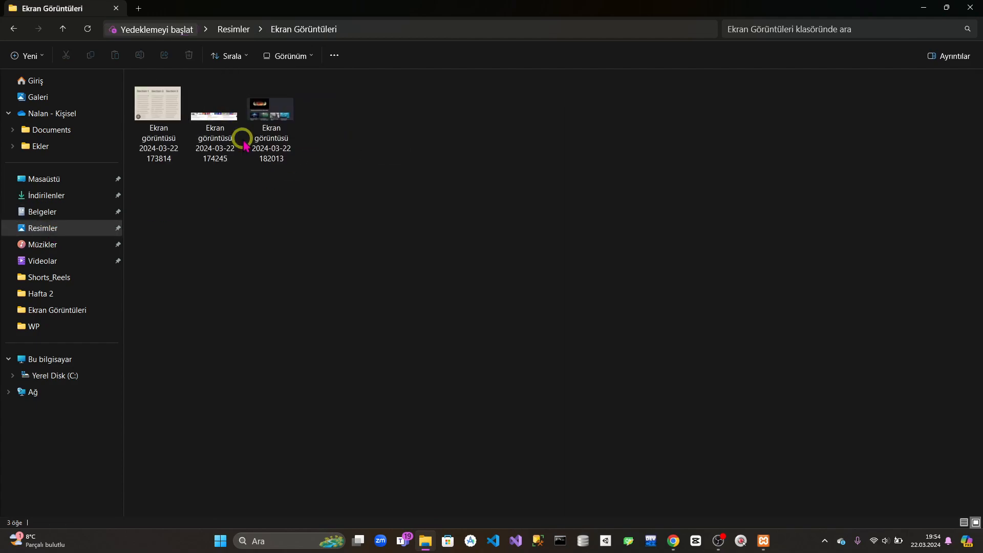
Step: View the screenshot ending in 173814 enlarged to examine its three-column text layout, and close it
{"action": "double_click", "coordinate": [171, 121]}
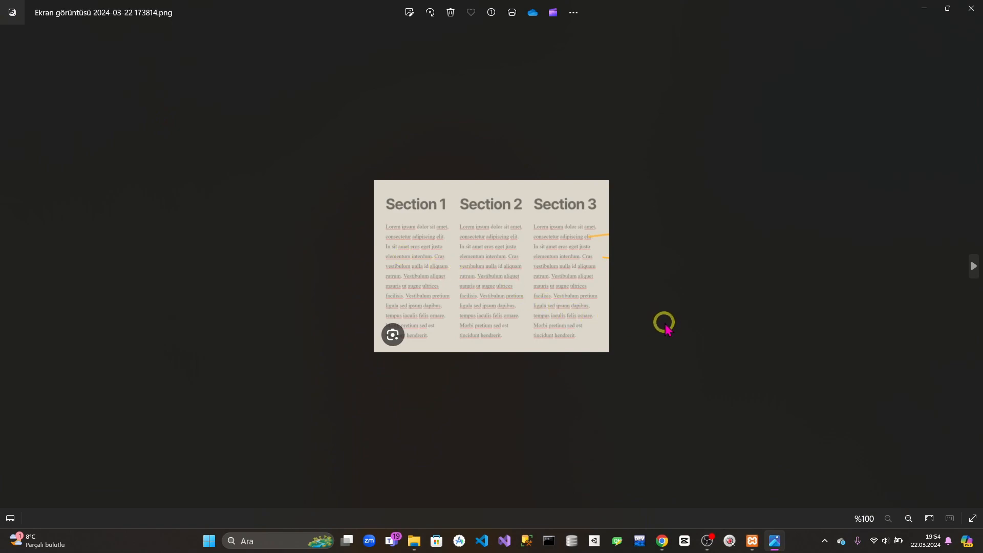
{"action": "scroll", "coordinate": [664, 322], "scroll_direction": "up", "scroll_amount": 3}
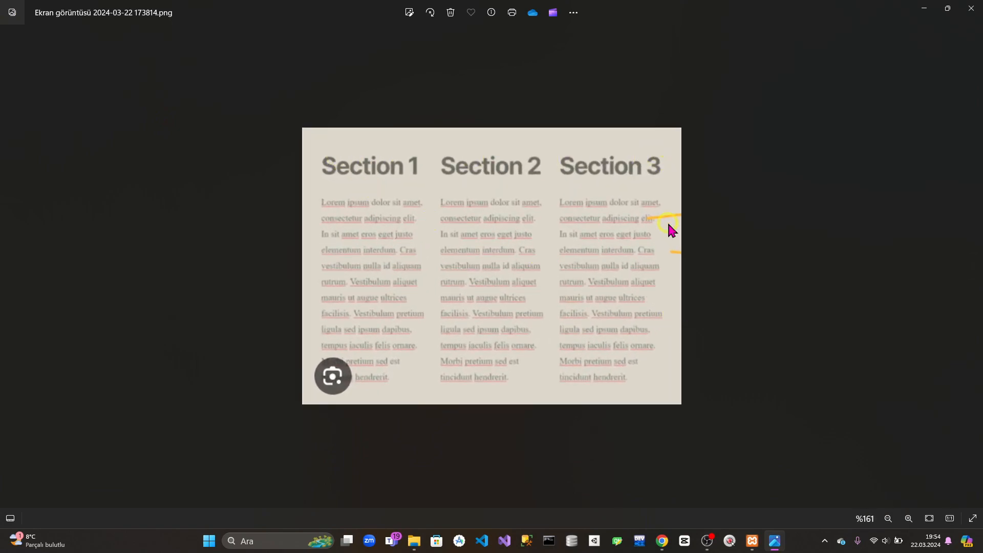
{"action": "left_click", "coordinate": [971, 9]}
Step: View the screenshot ending in 174245 to examine its three course category cards, dismissing the chat notification, and close the image
{"action": "left_click", "coordinate": [226, 126]}
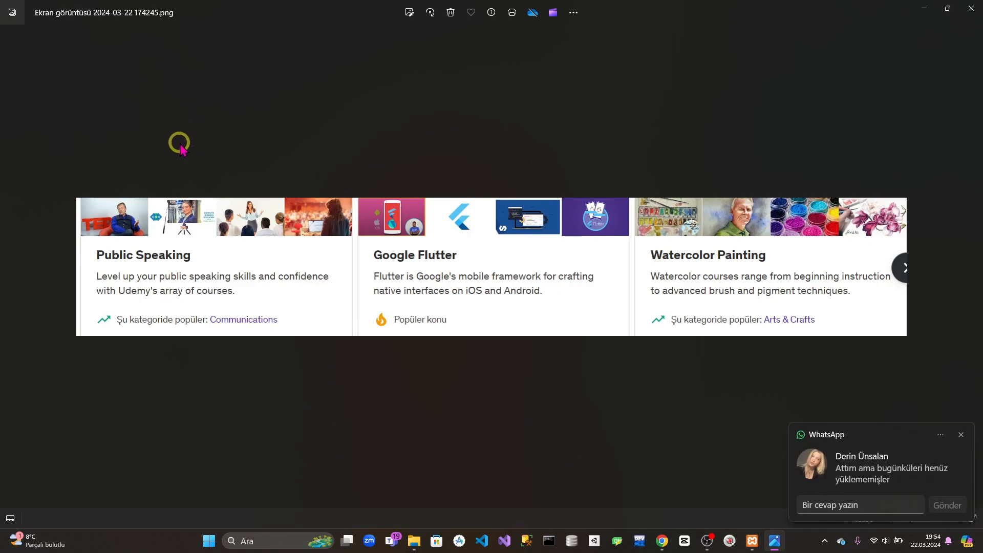
{"action": "left_click", "coordinate": [961, 434]}
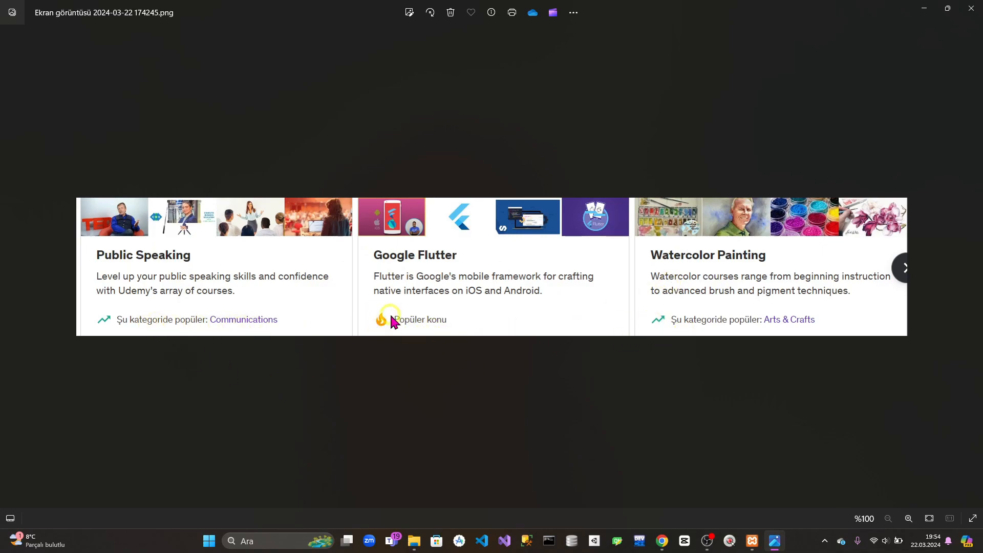
{"action": "left_click", "coordinate": [972, 9]}
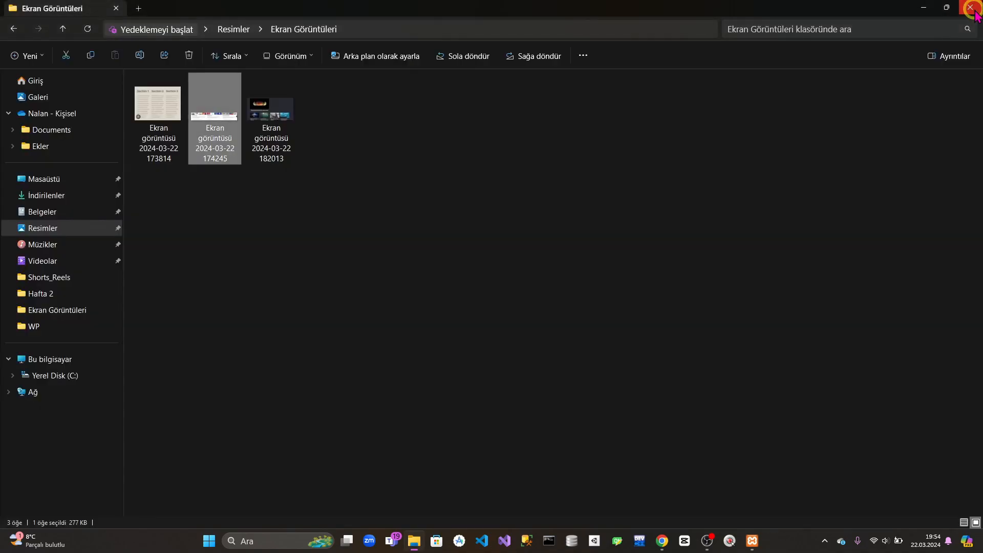